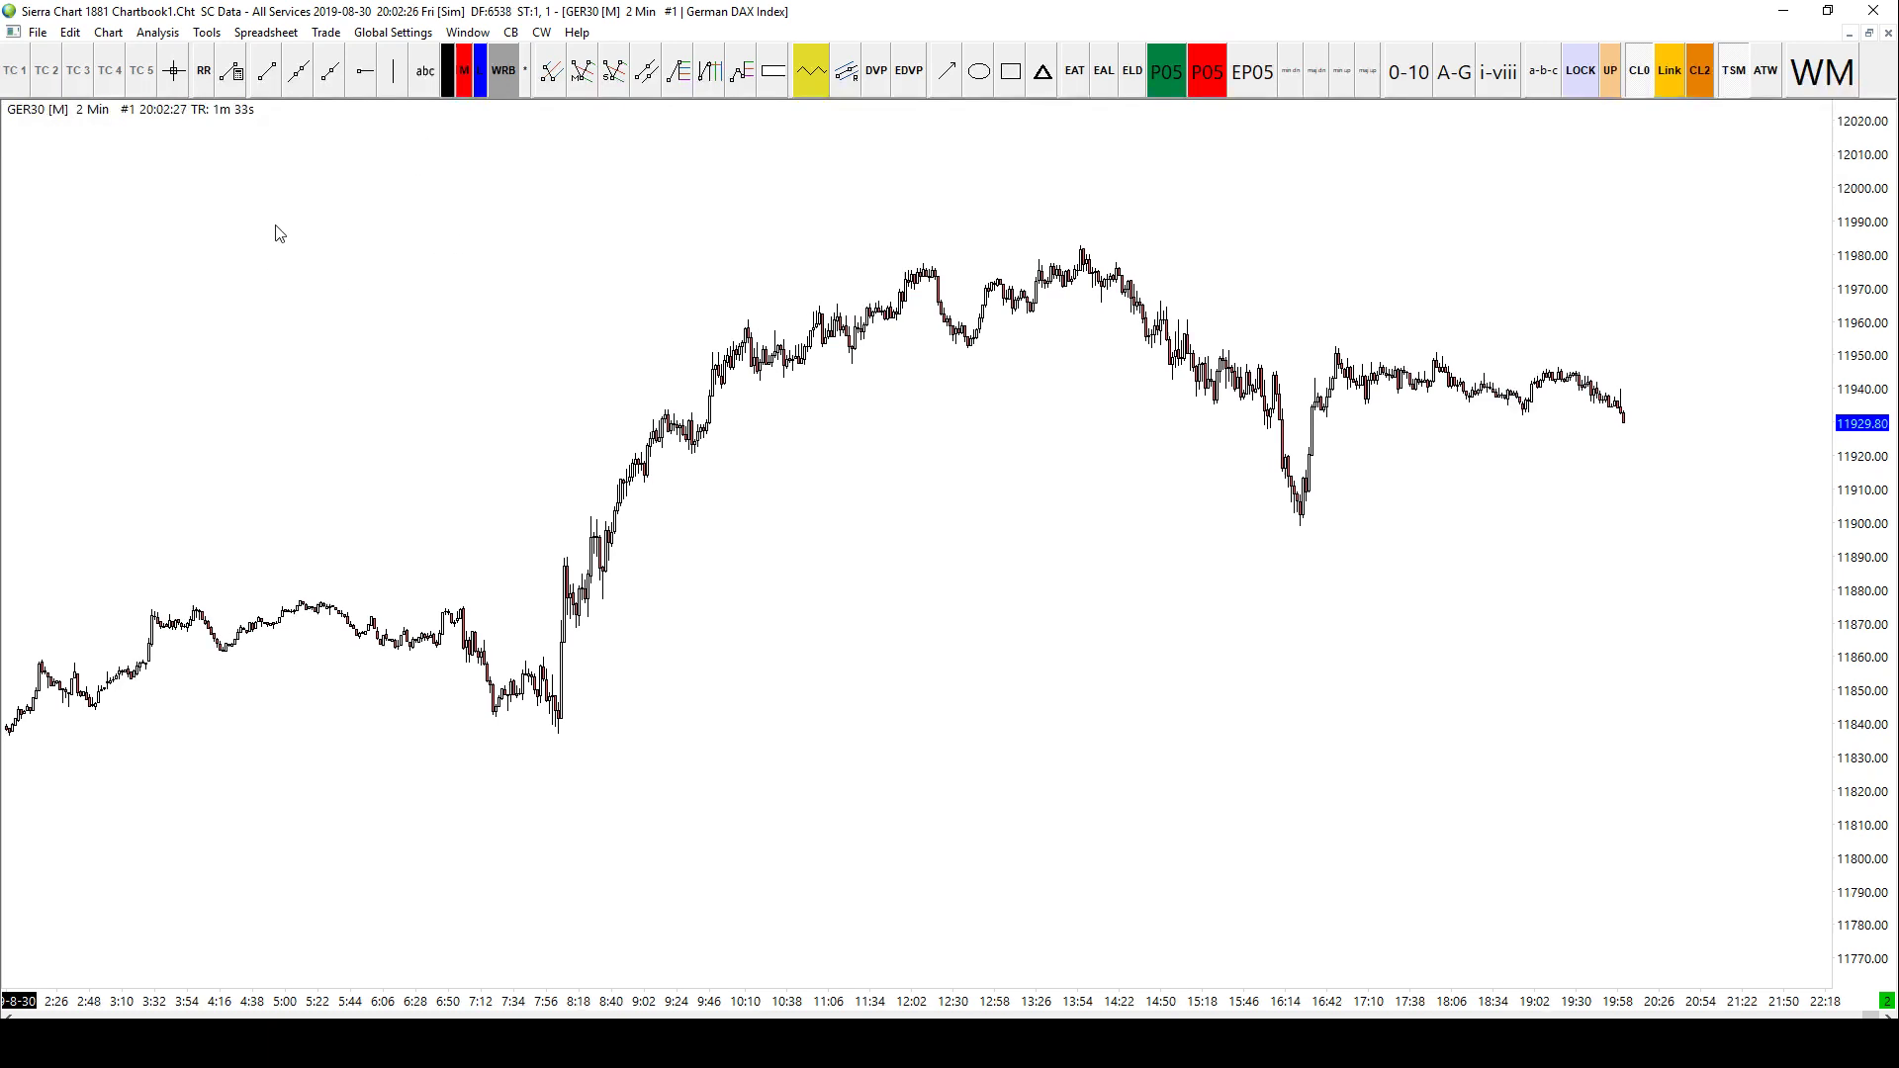
click(157, 39)
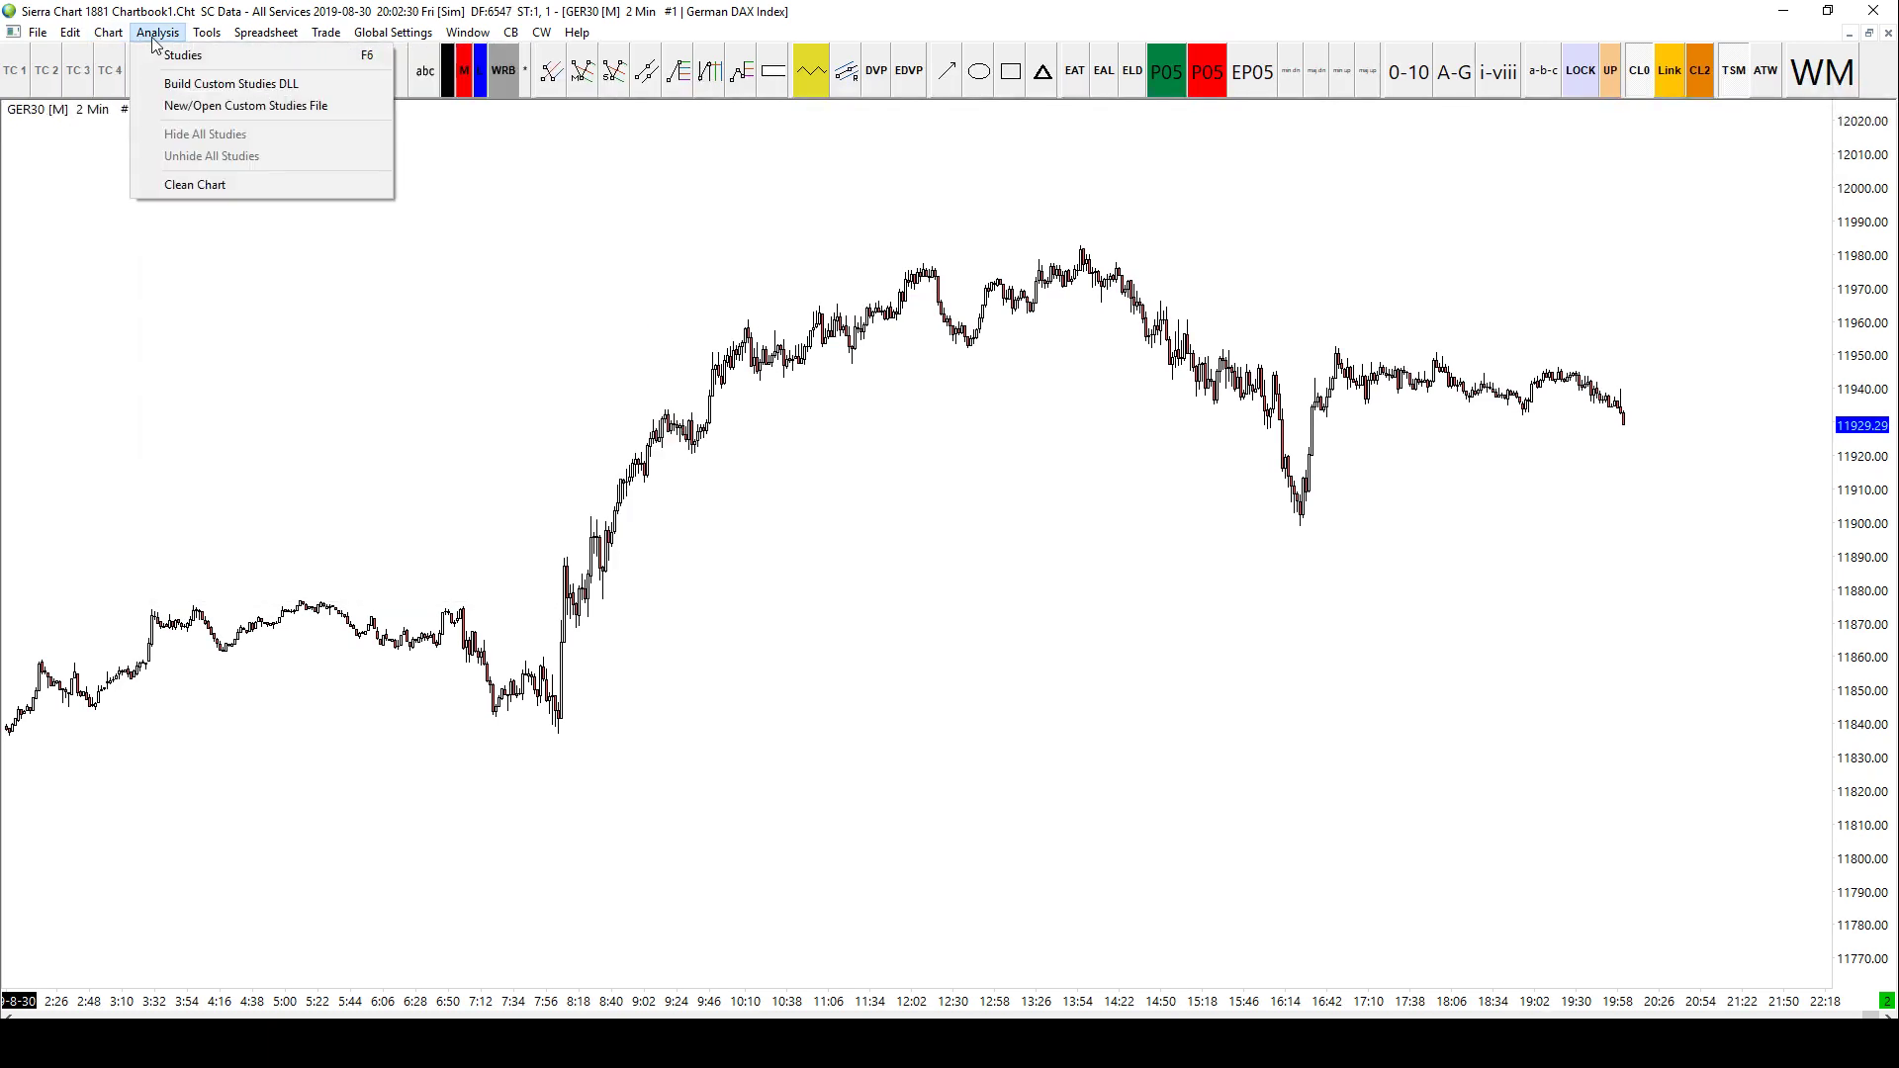
click(172, 12)
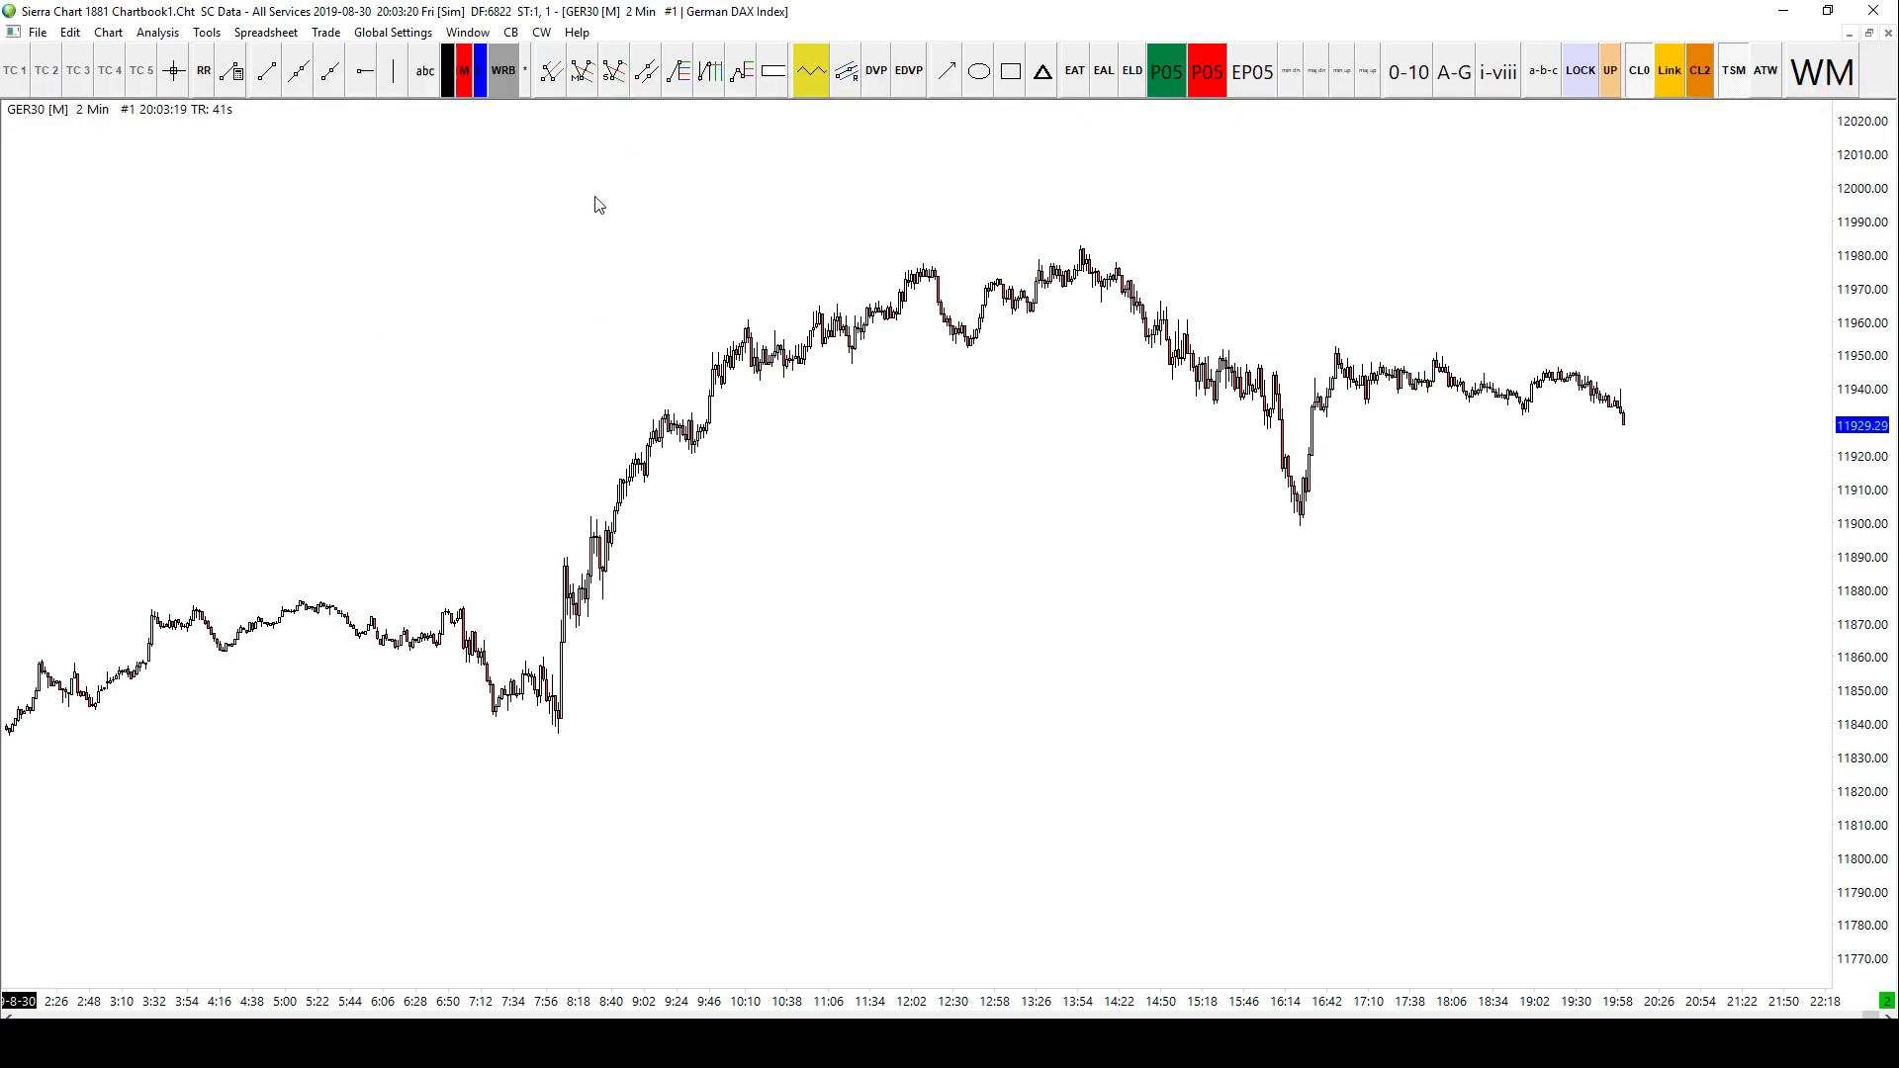
Step: Check the installed program version and bitness in the About information, and close it
click(576, 32)
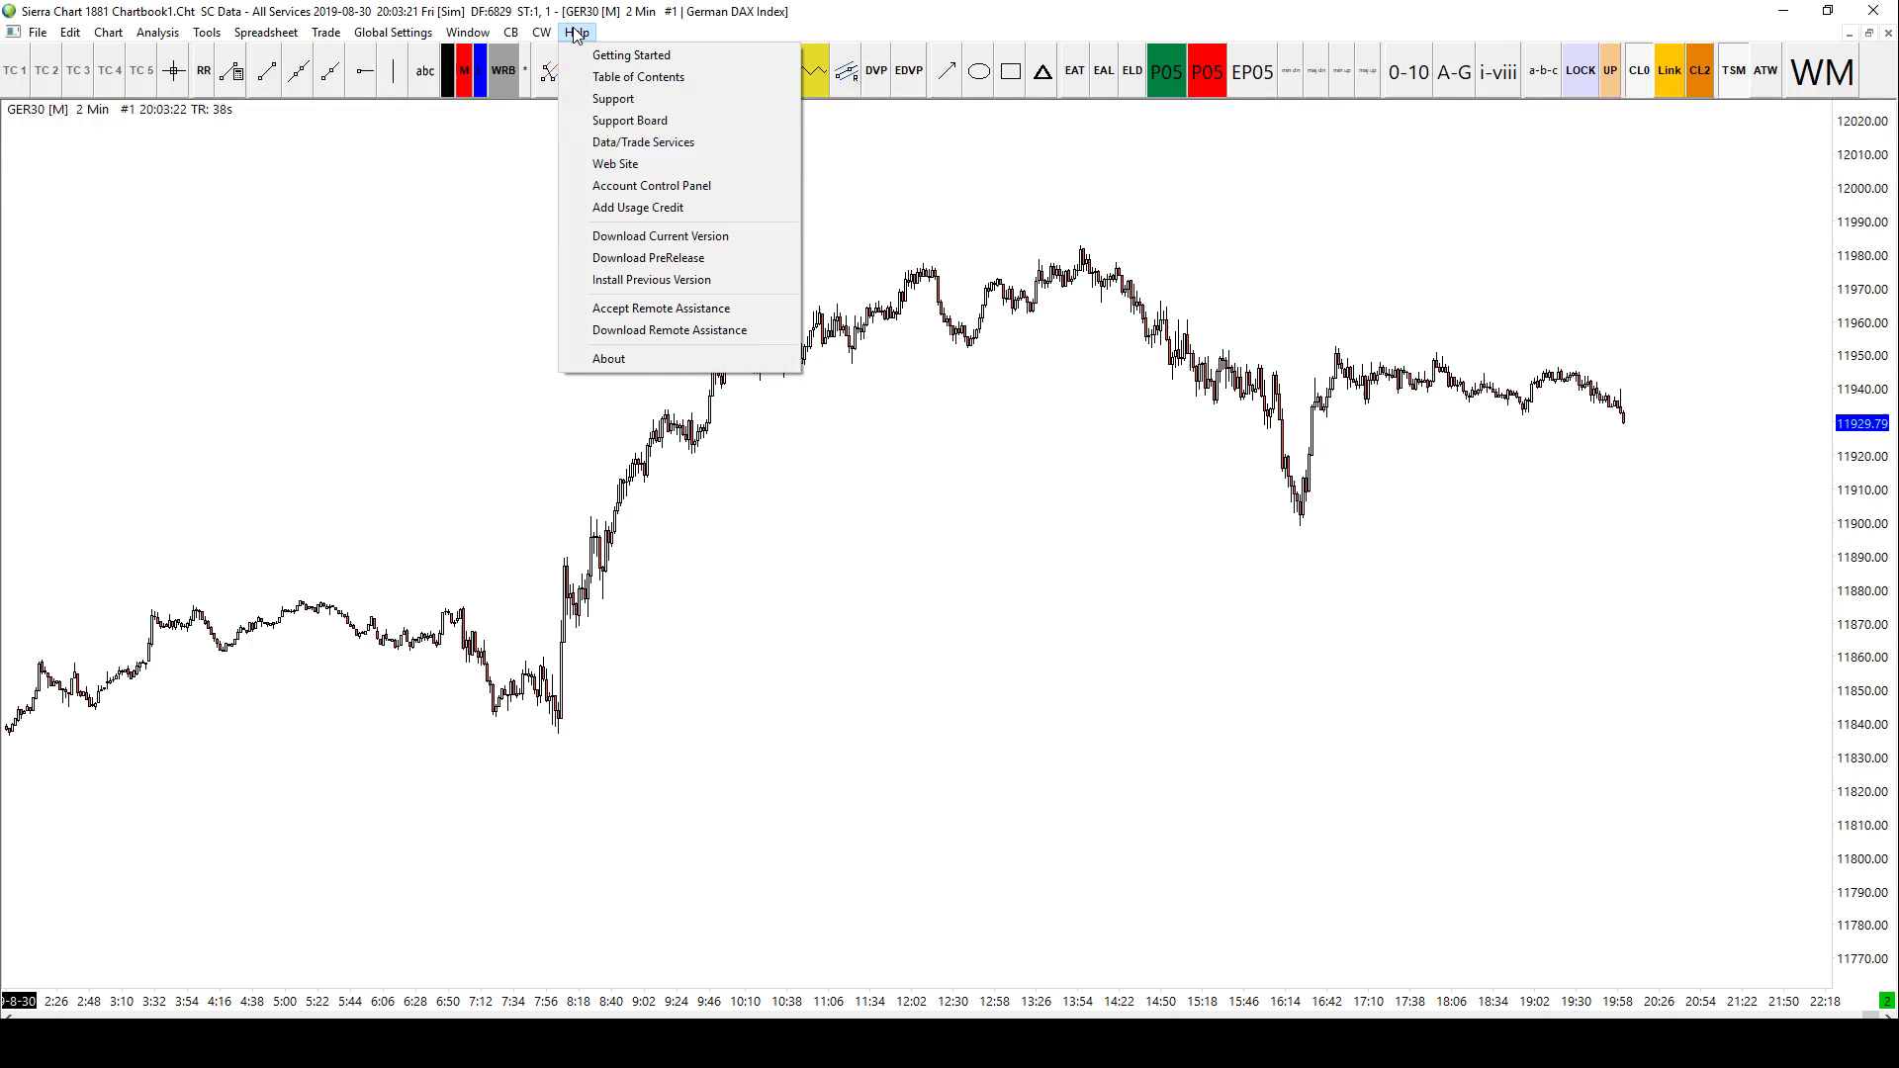
click(639, 360)
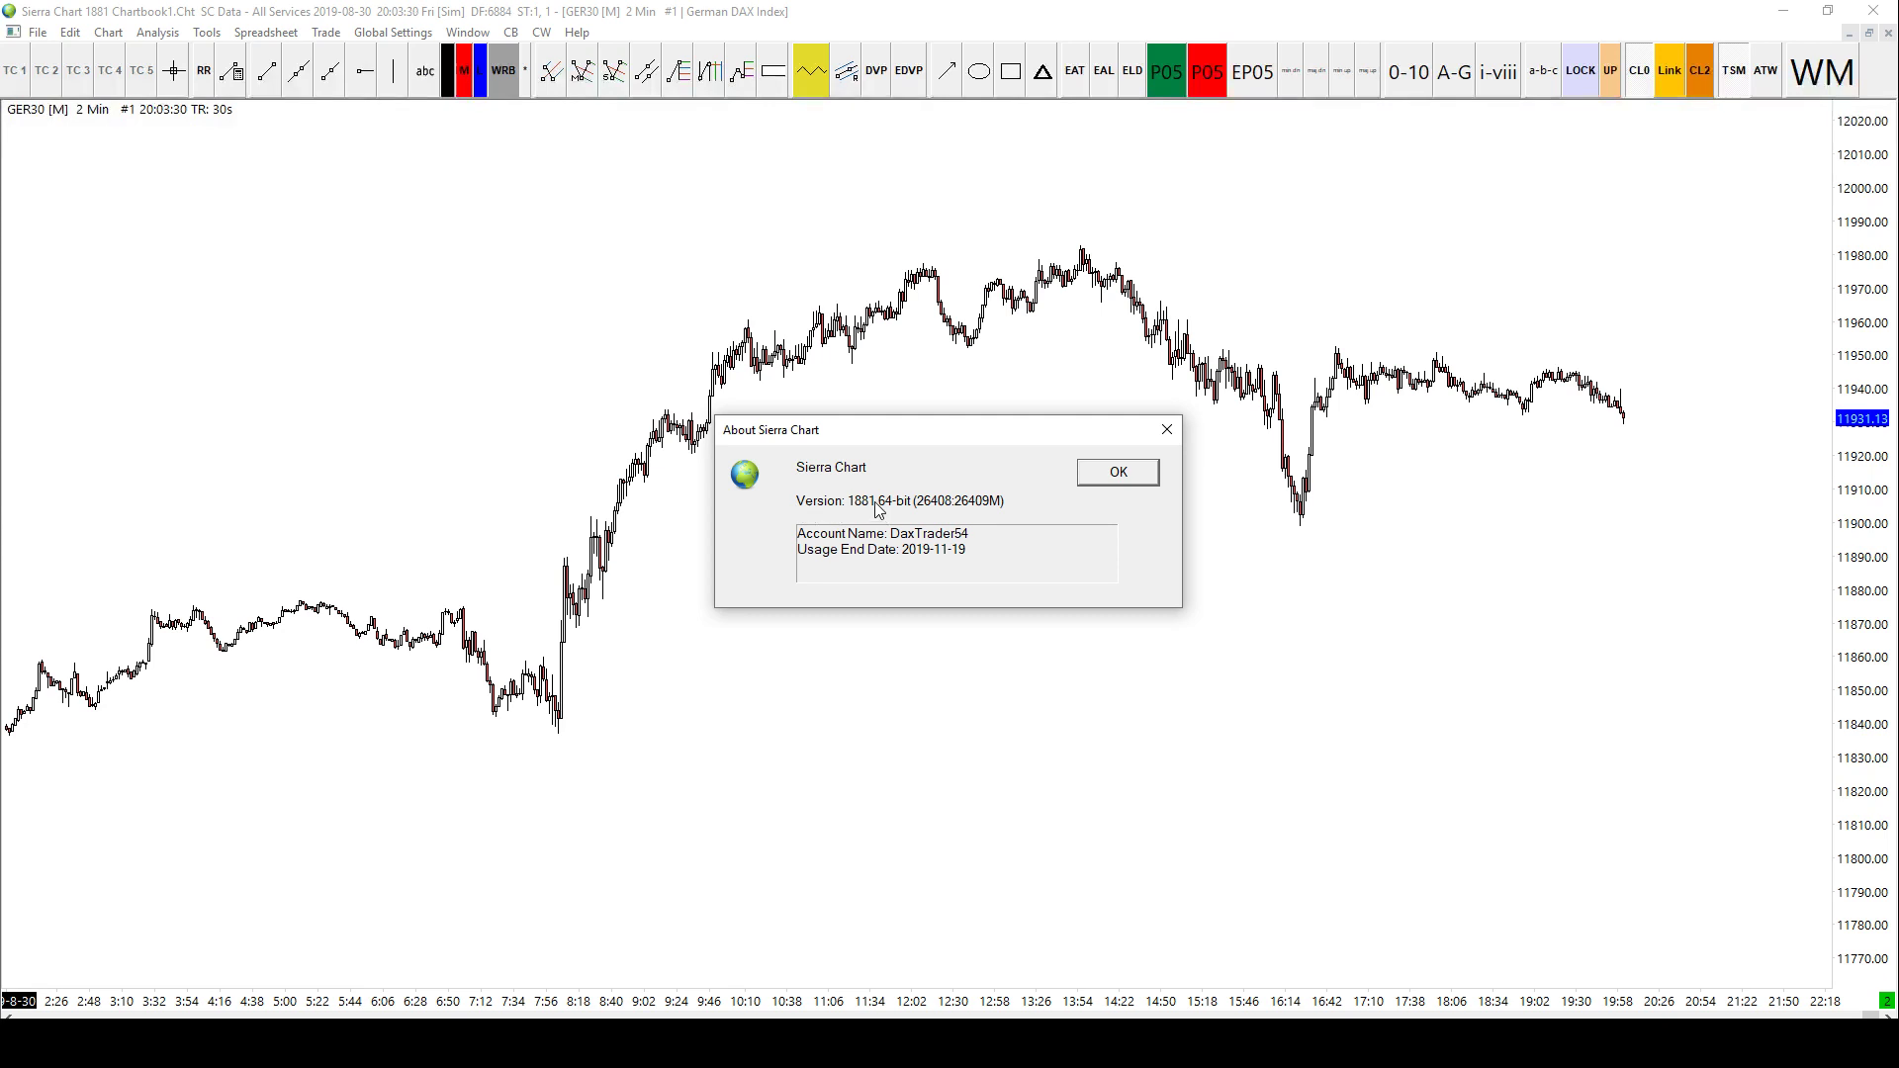
click(1088, 482)
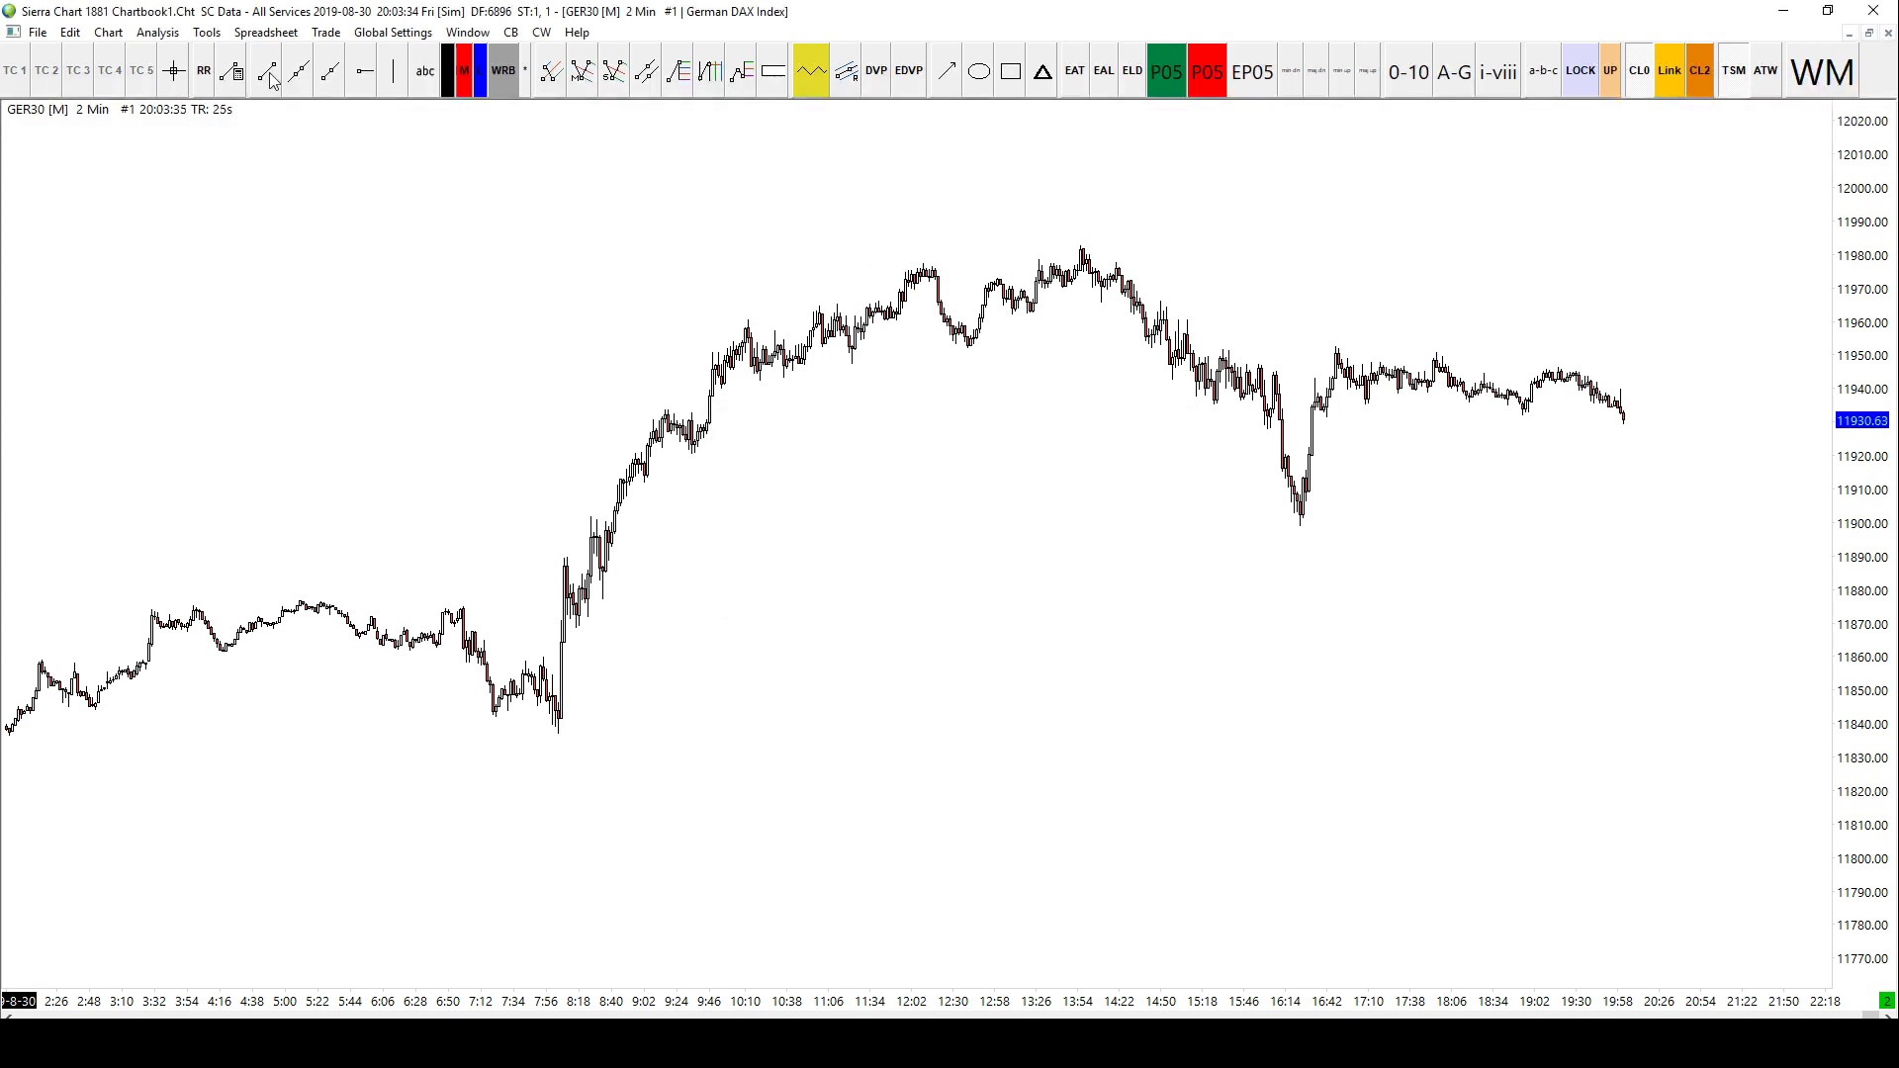
Step: Exit the running Sierra Chart instance and save all open files on closing
click(36, 33)
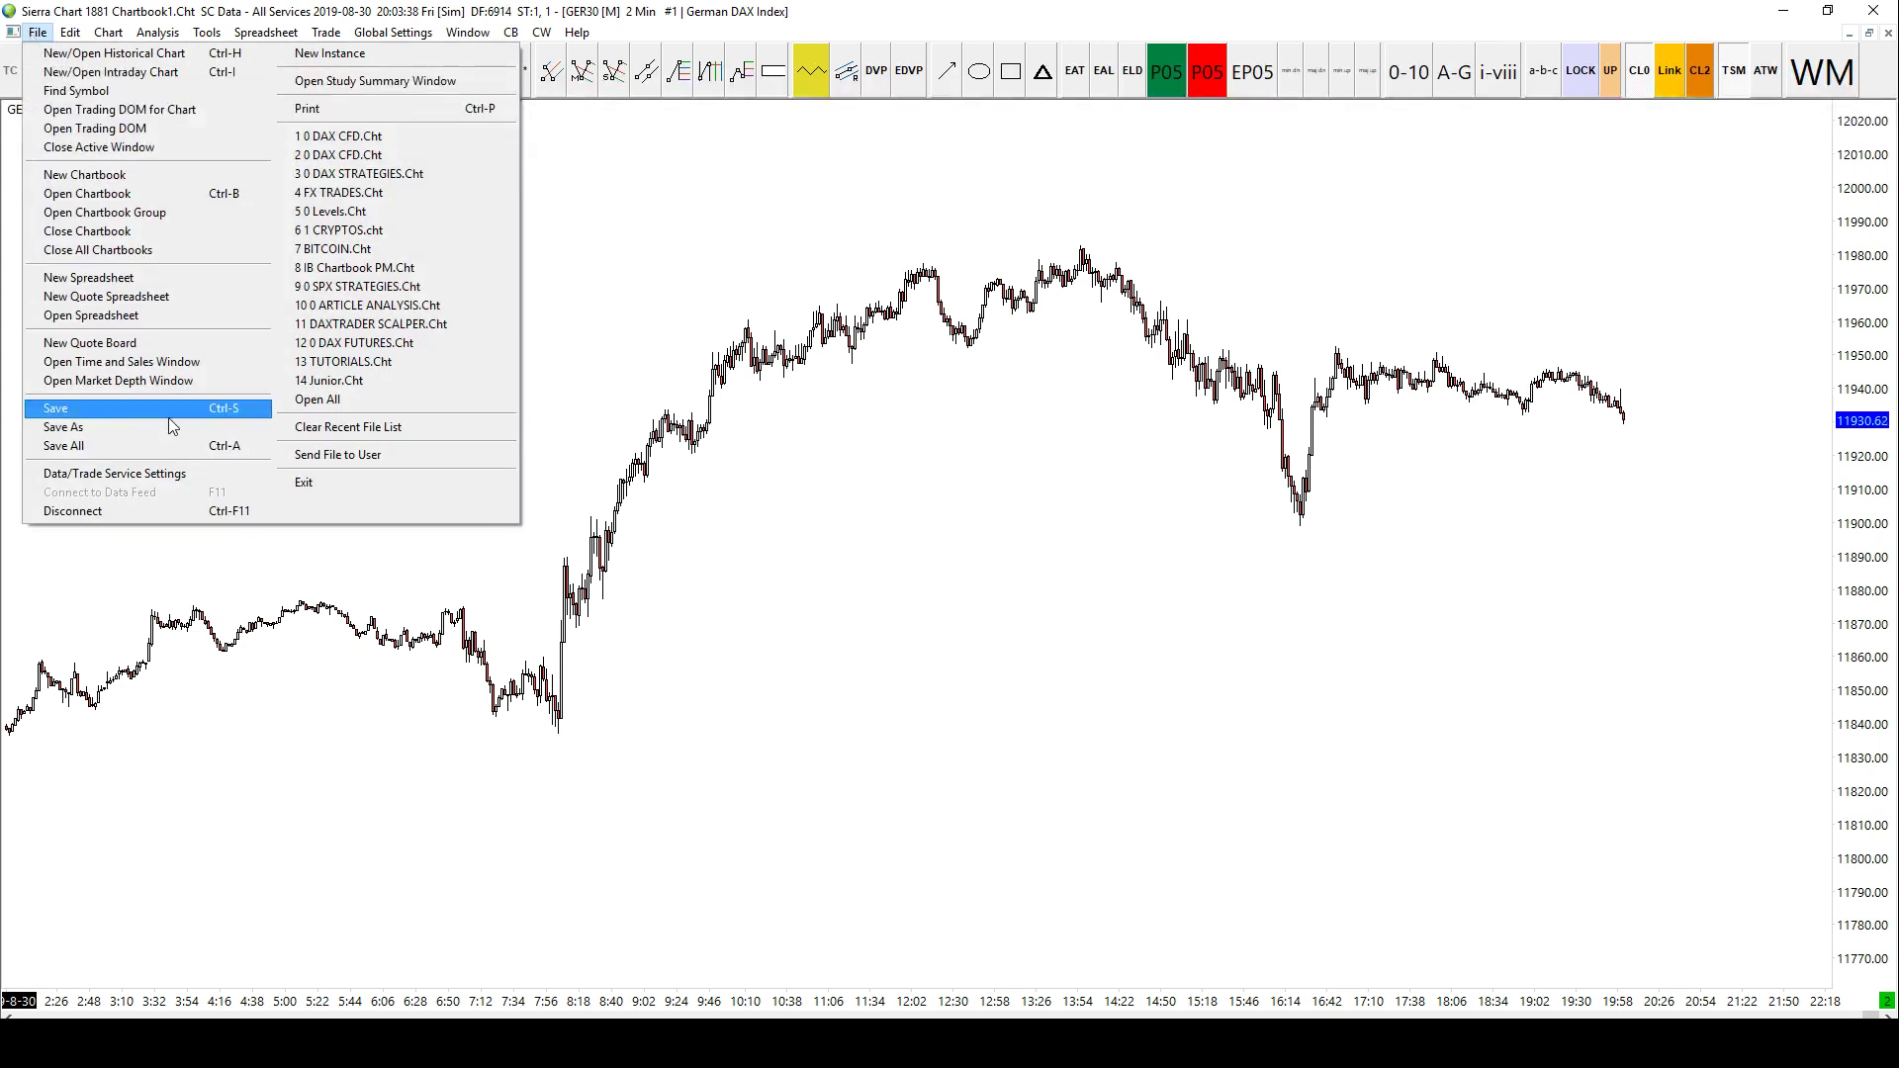
key(Right)
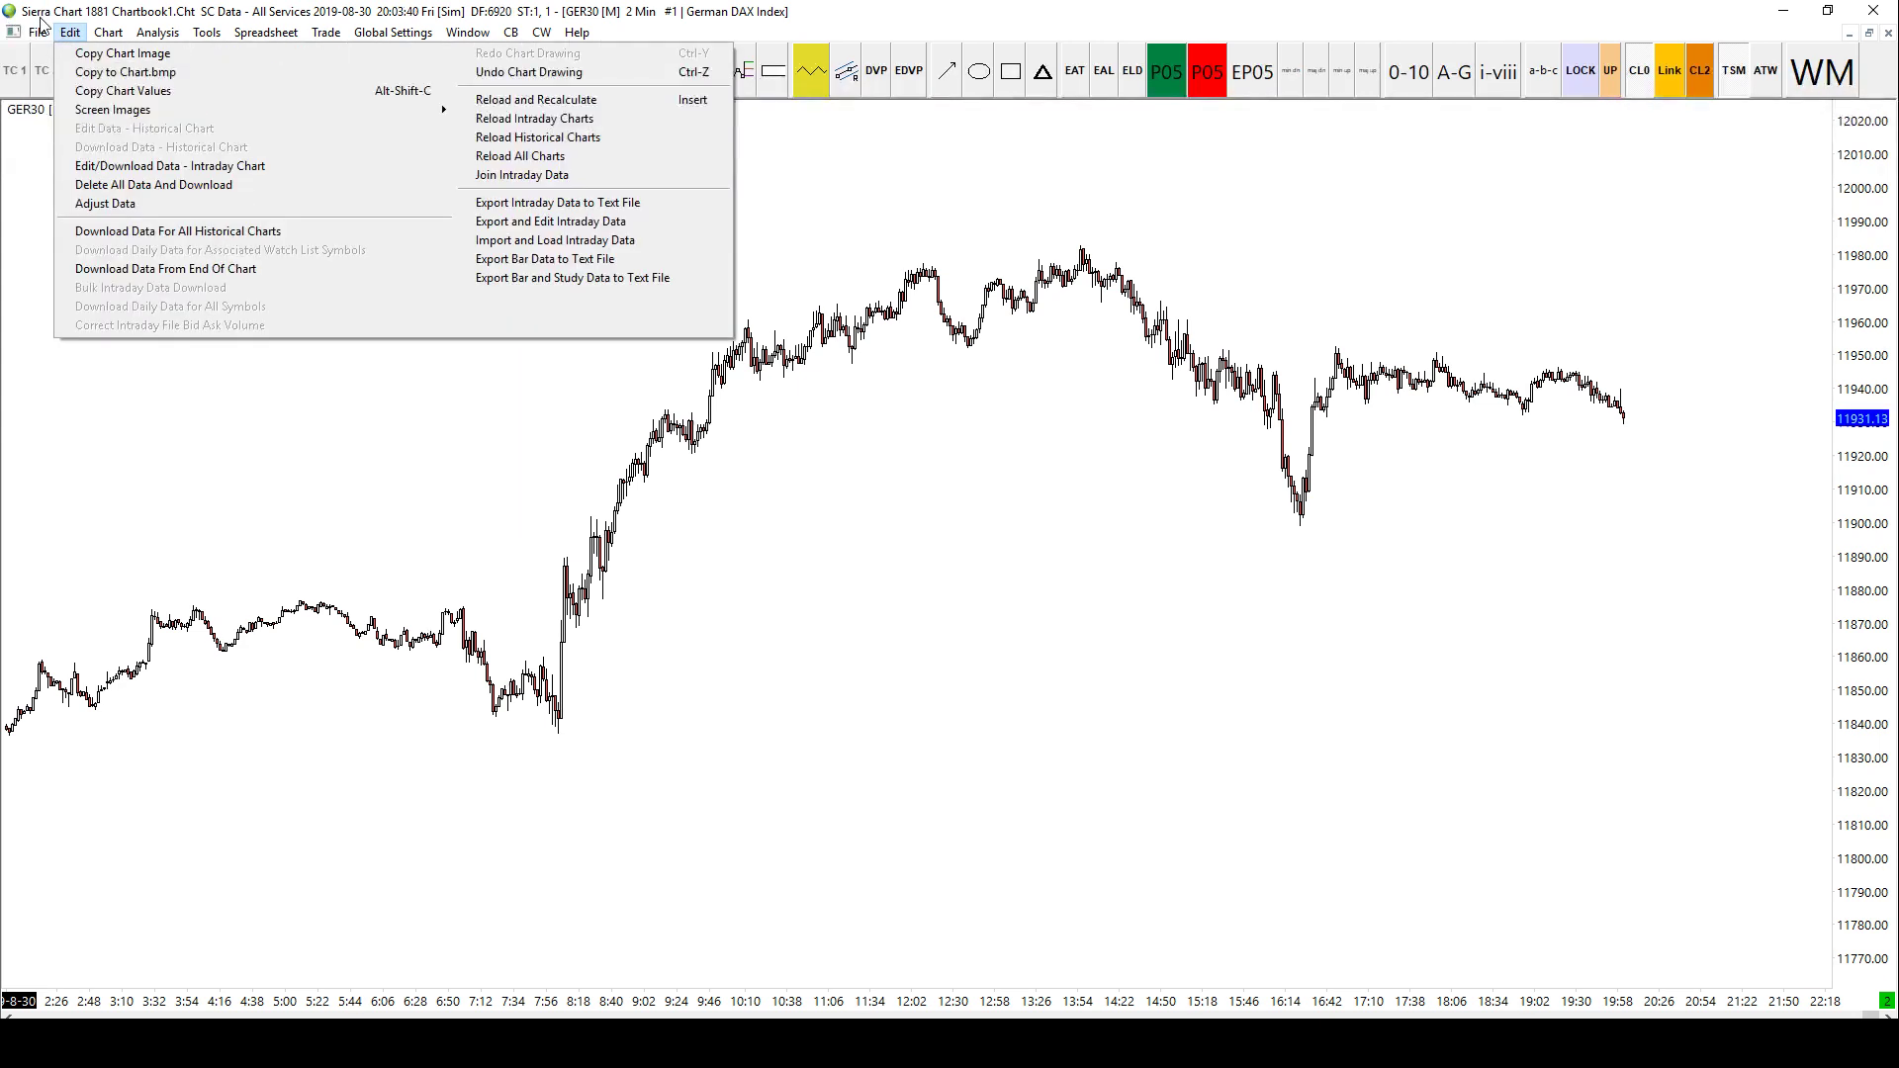
click(40, 18)
click(37, 33)
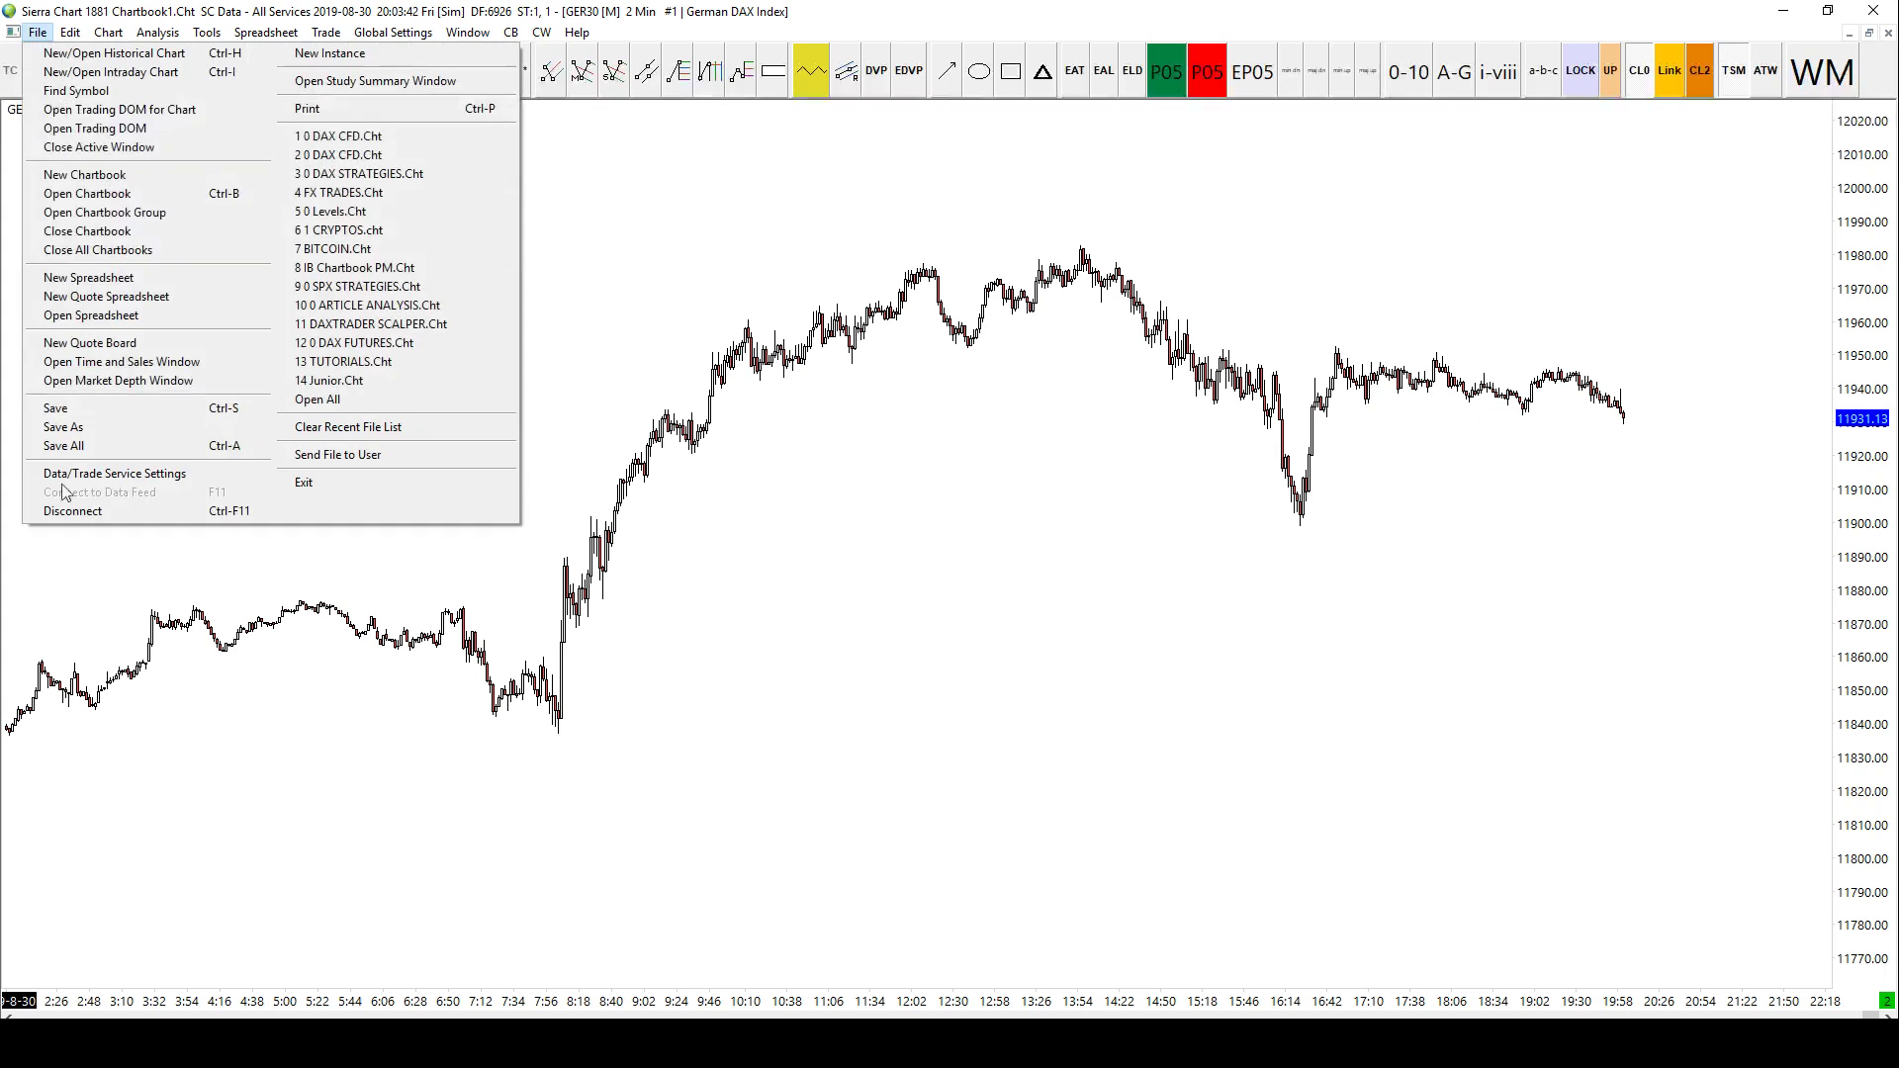
click(362, 481)
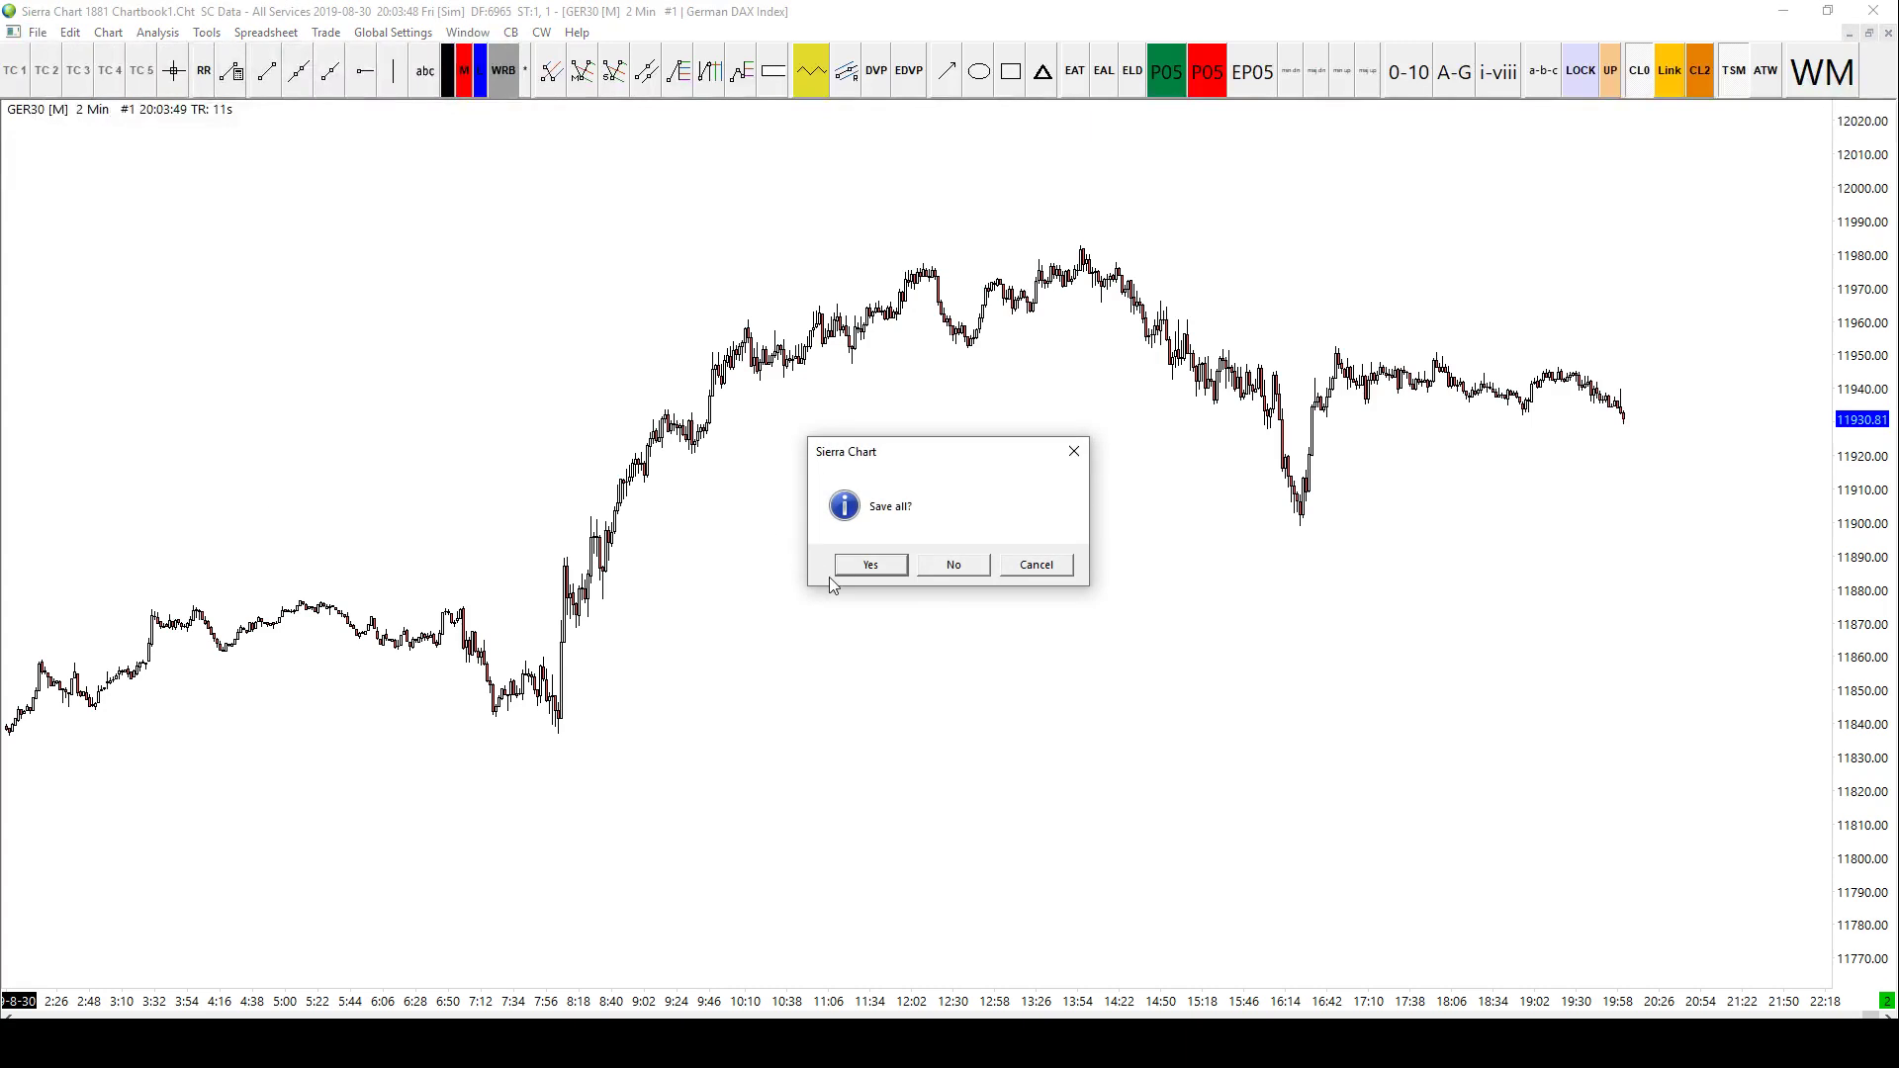
click(870, 564)
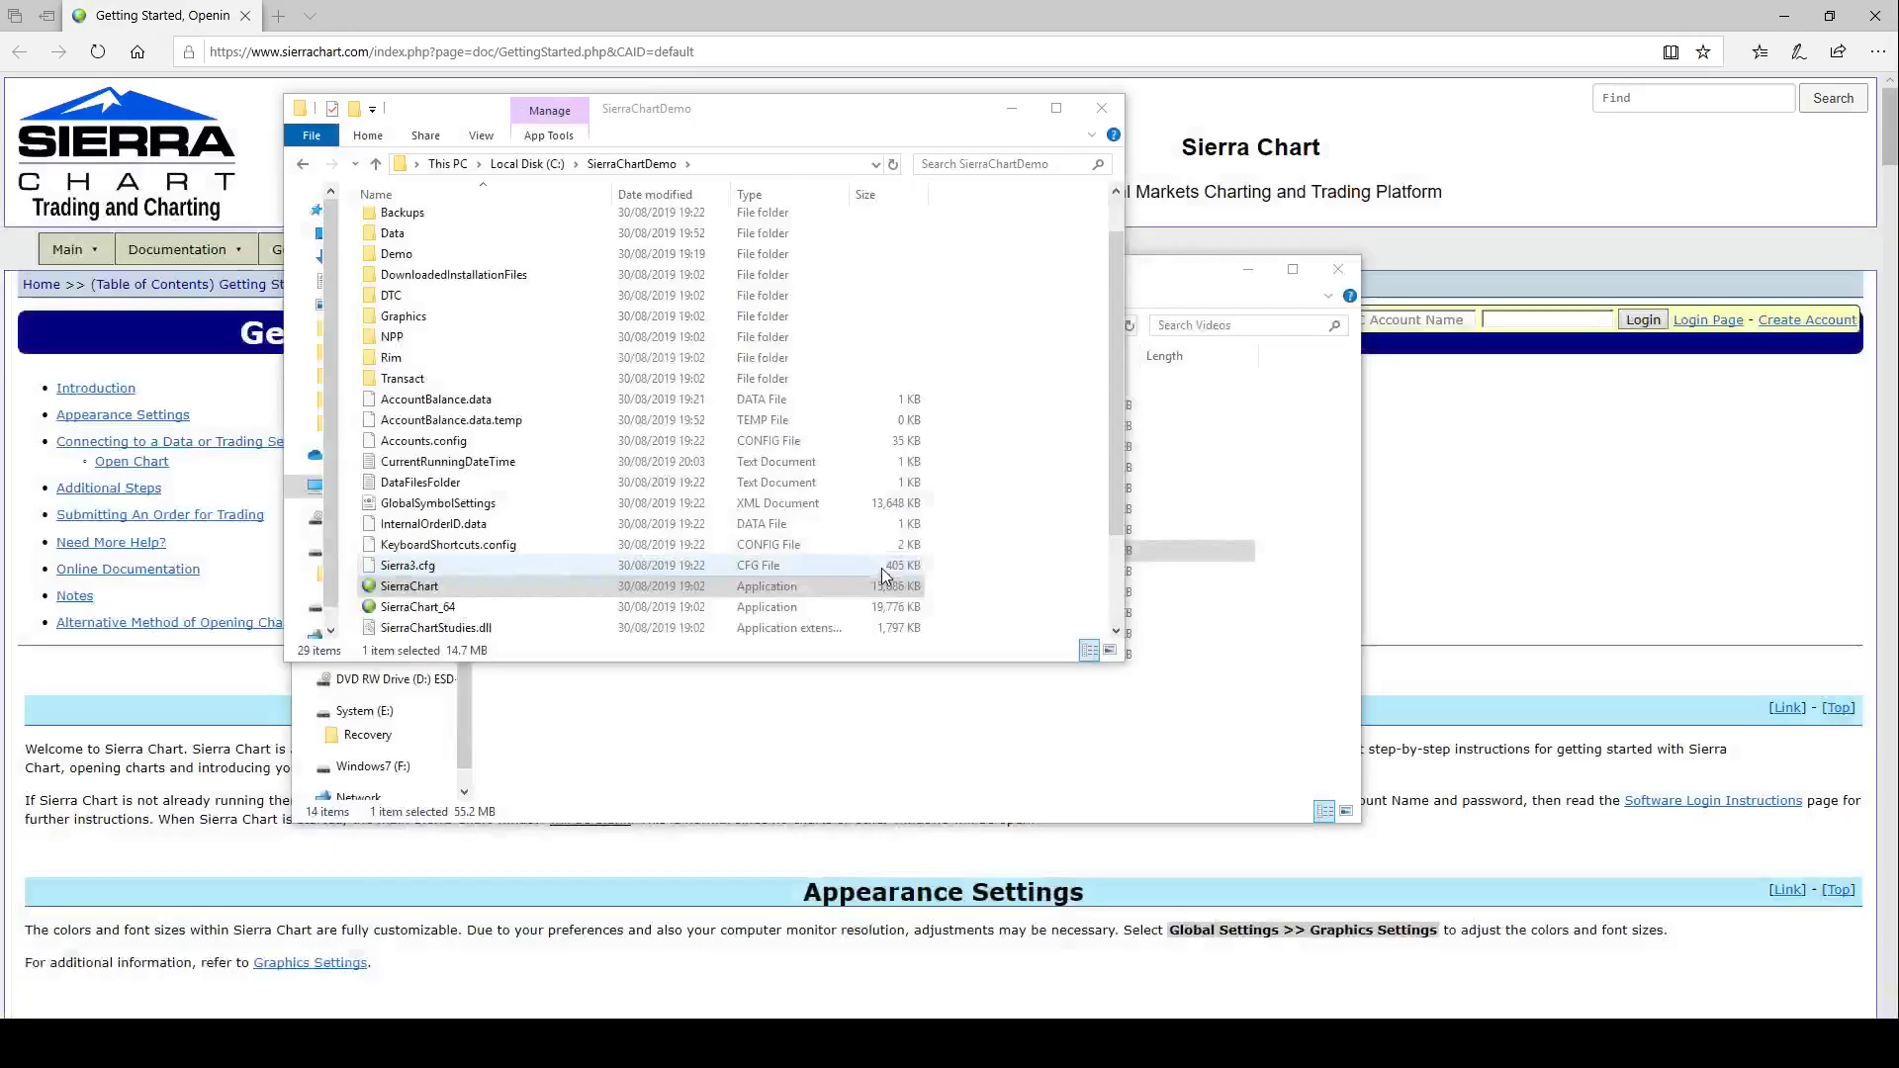
Step: Start the SierraChart application, not SierraChart_64, from the SierraChartDemo folder, allowing its firewall access and dismissing the update notification
double_click(716, 131)
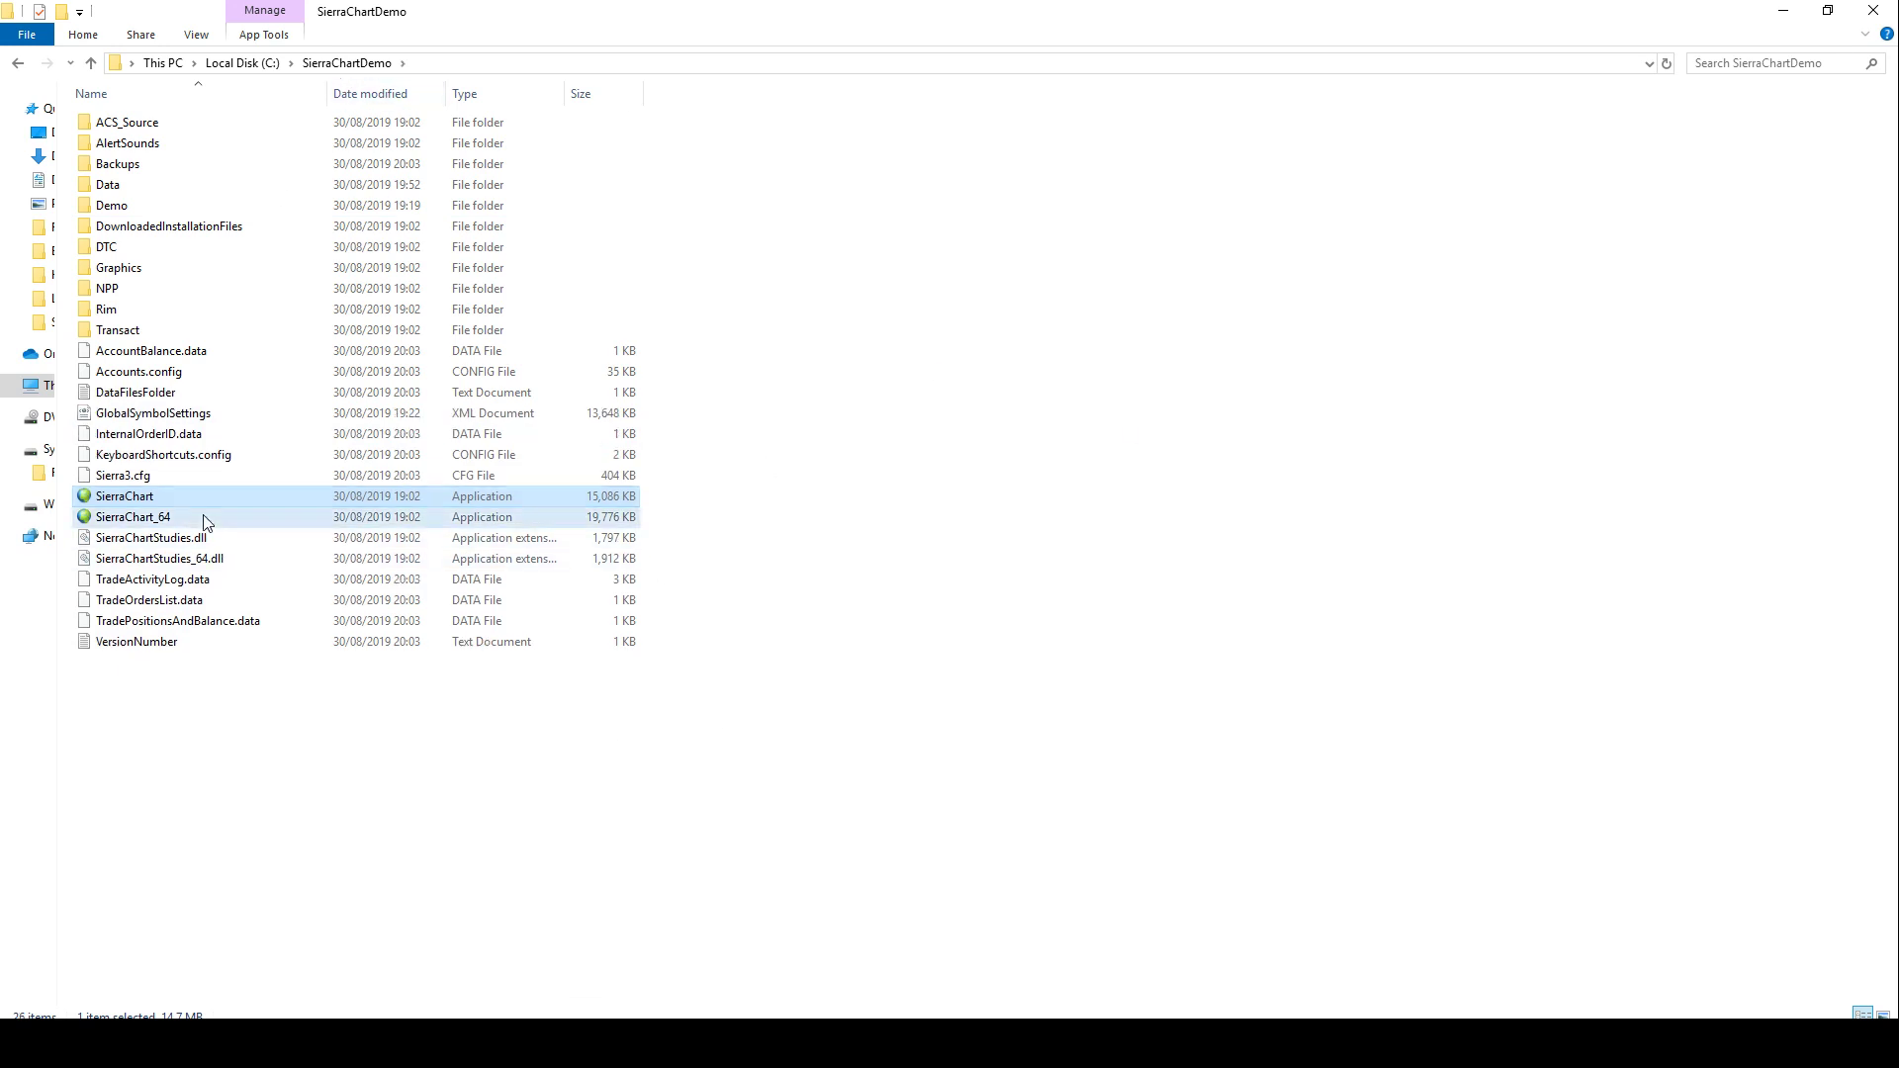
click(205, 519)
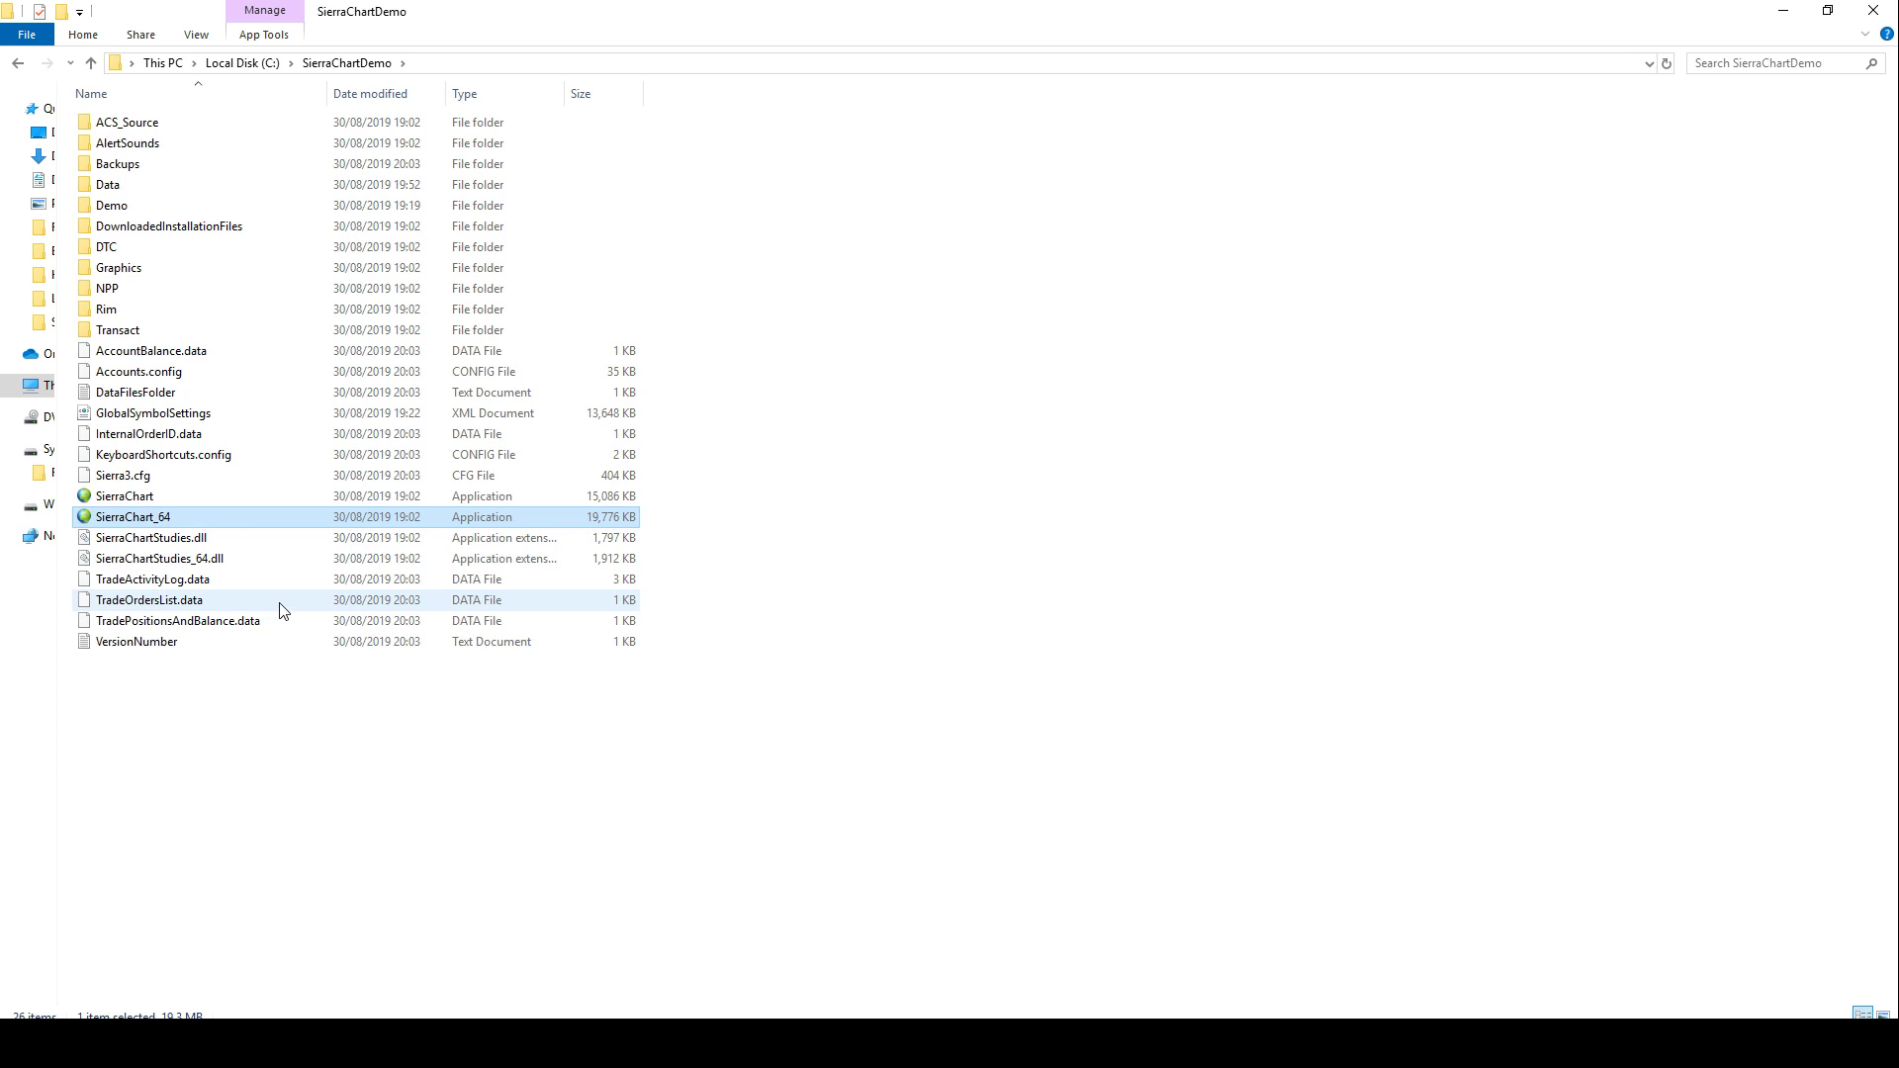
click(175, 498)
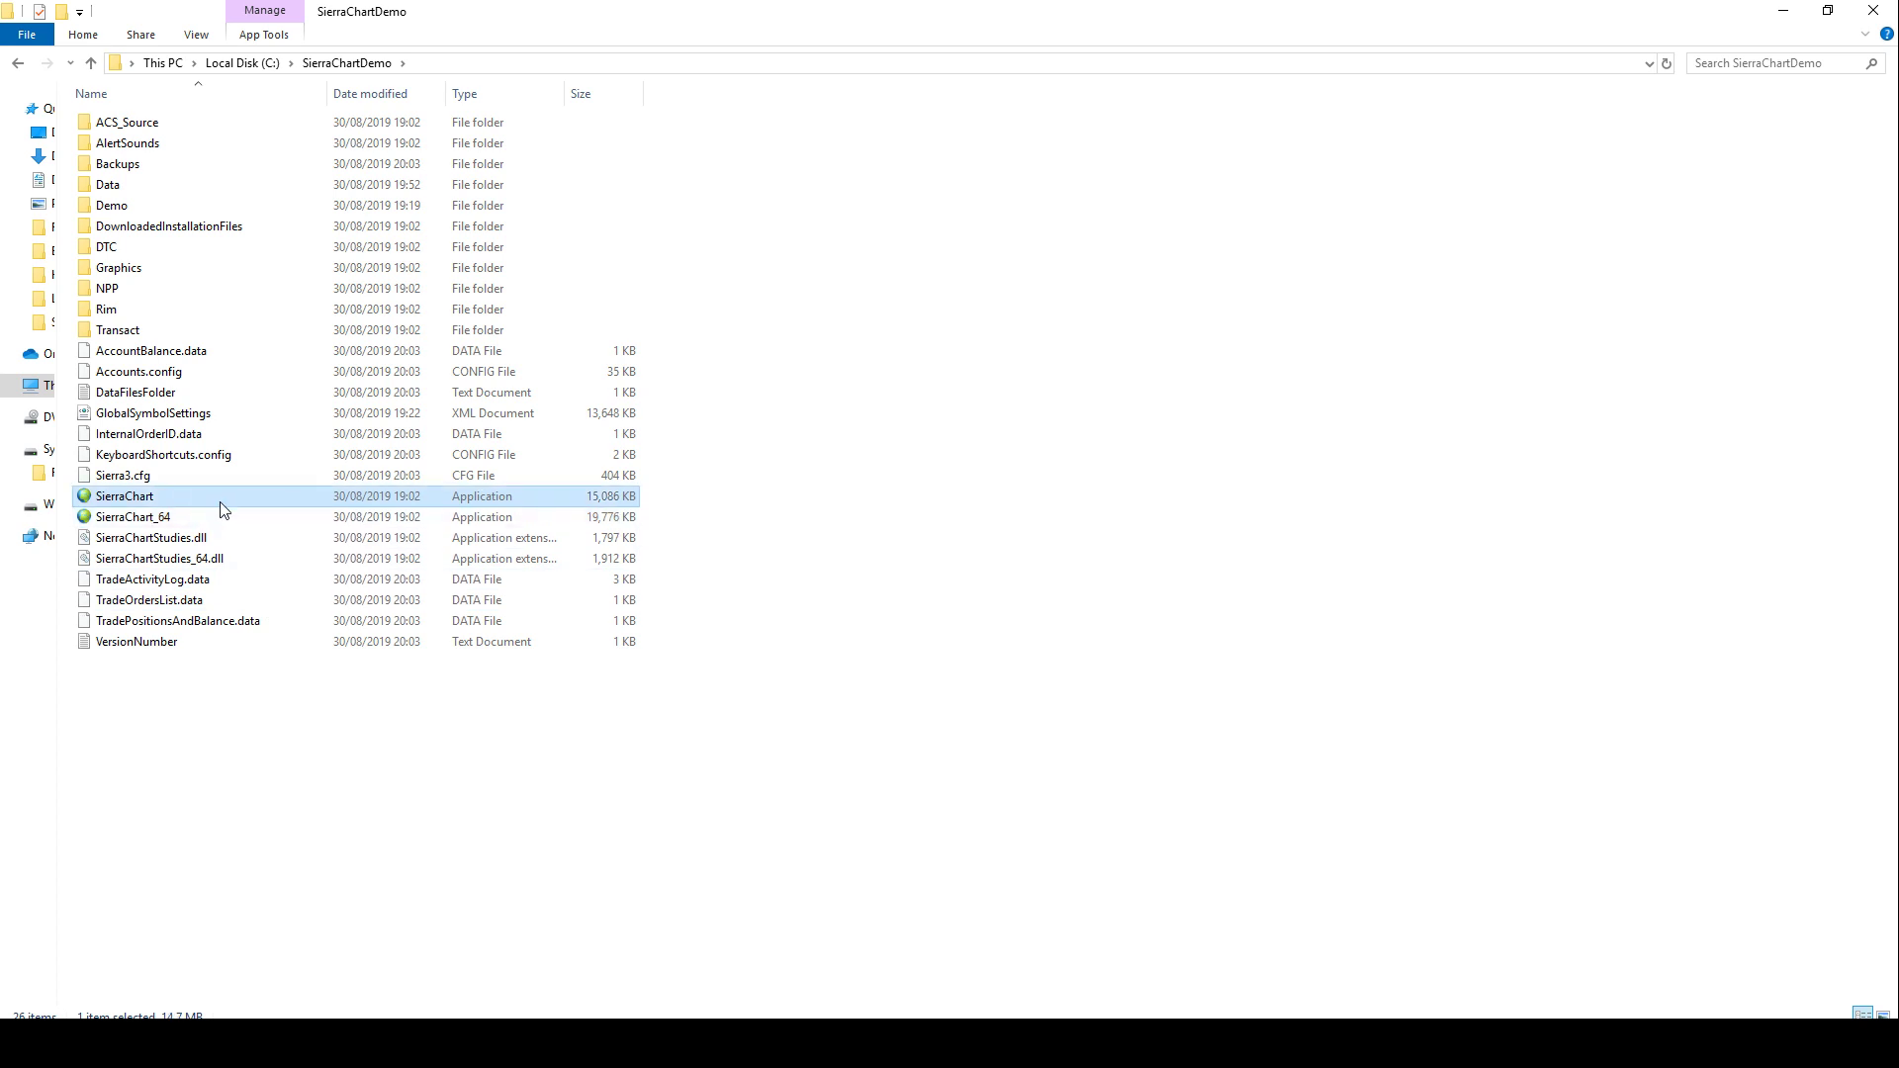
double_click(223, 506)
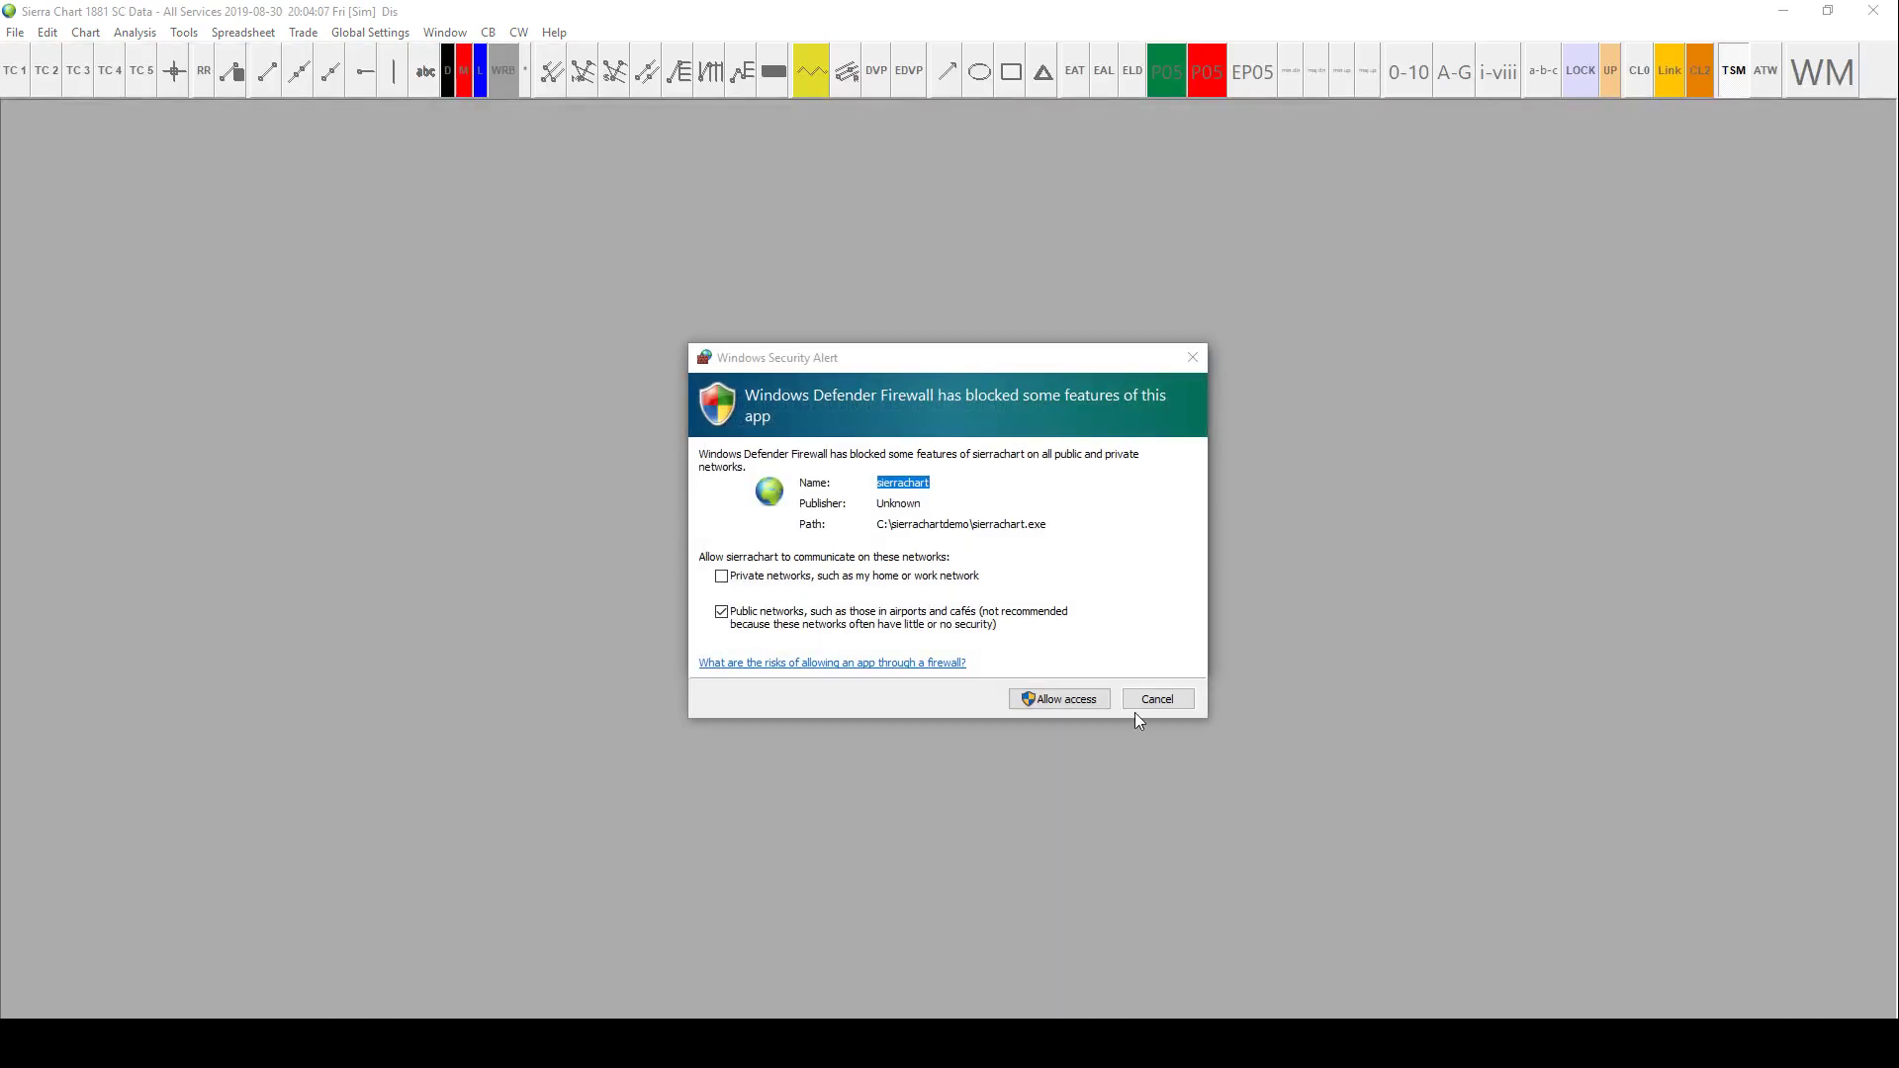
click(1059, 697)
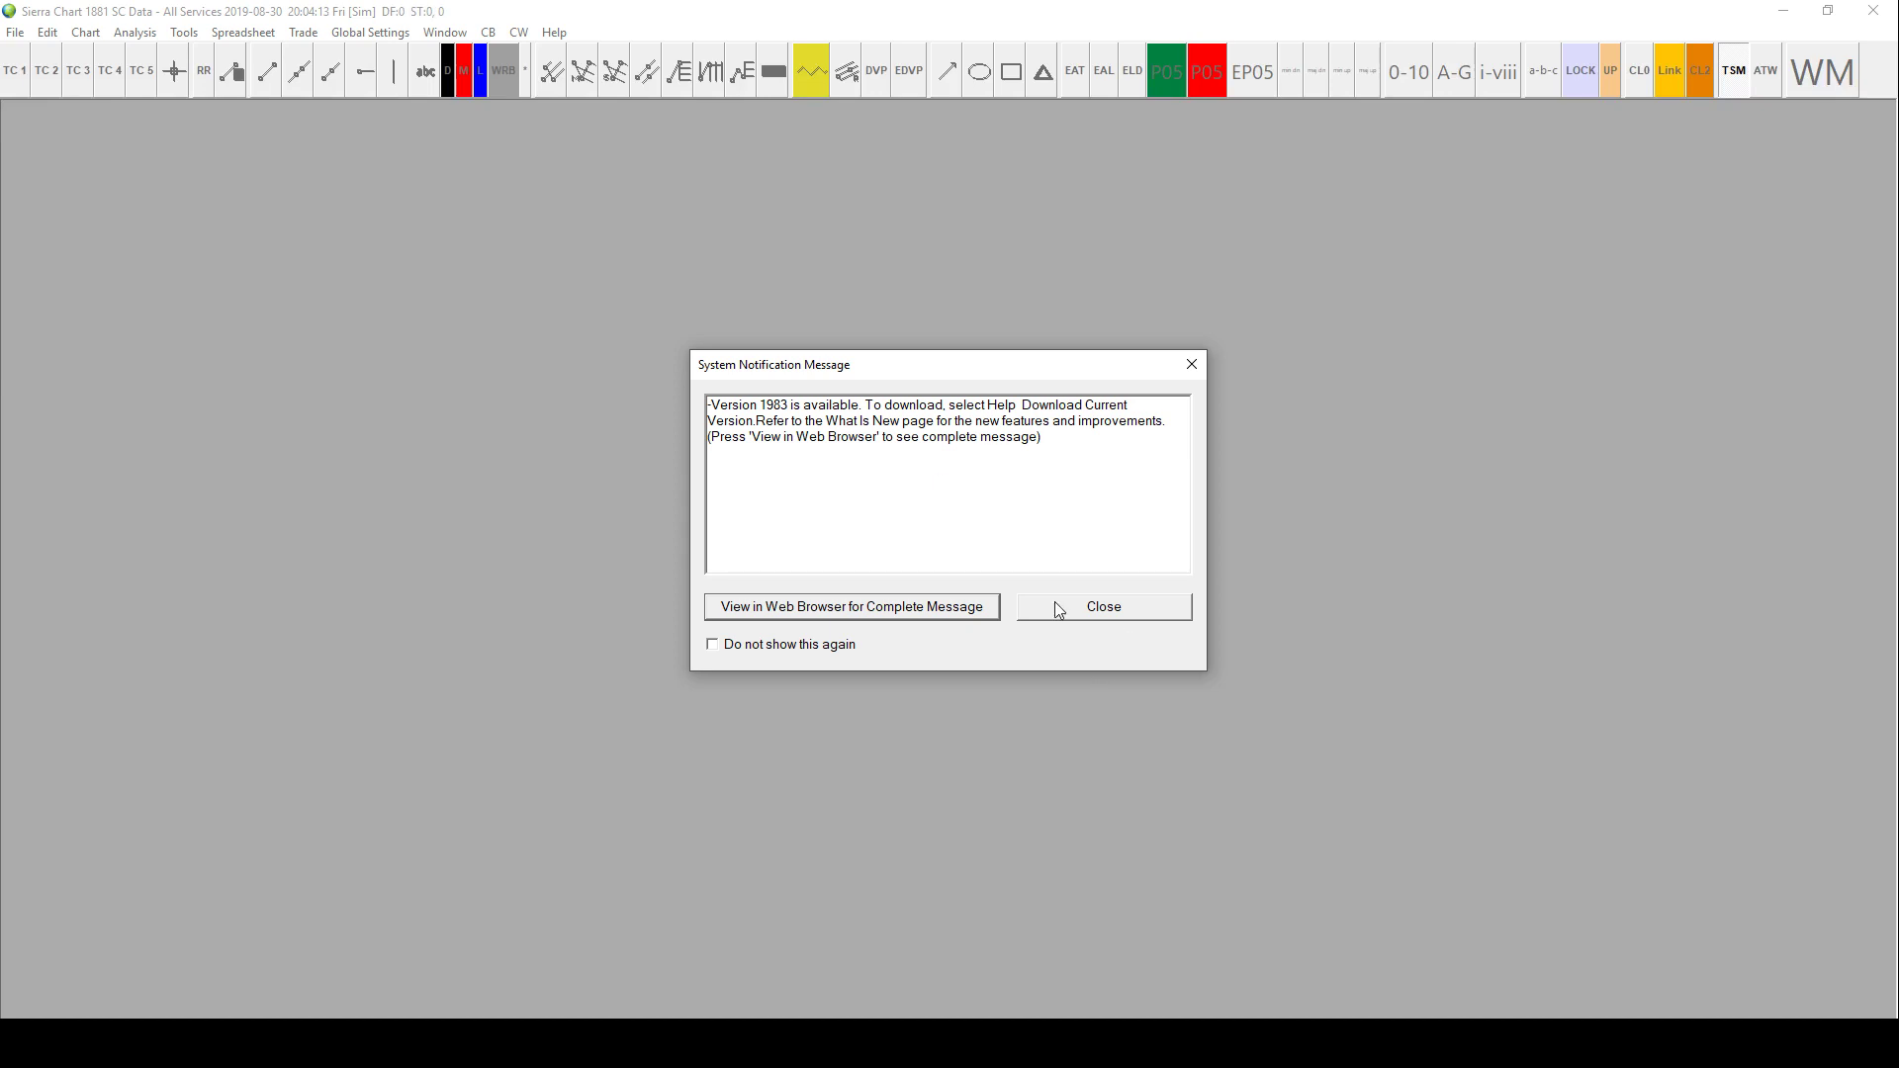
click(1124, 609)
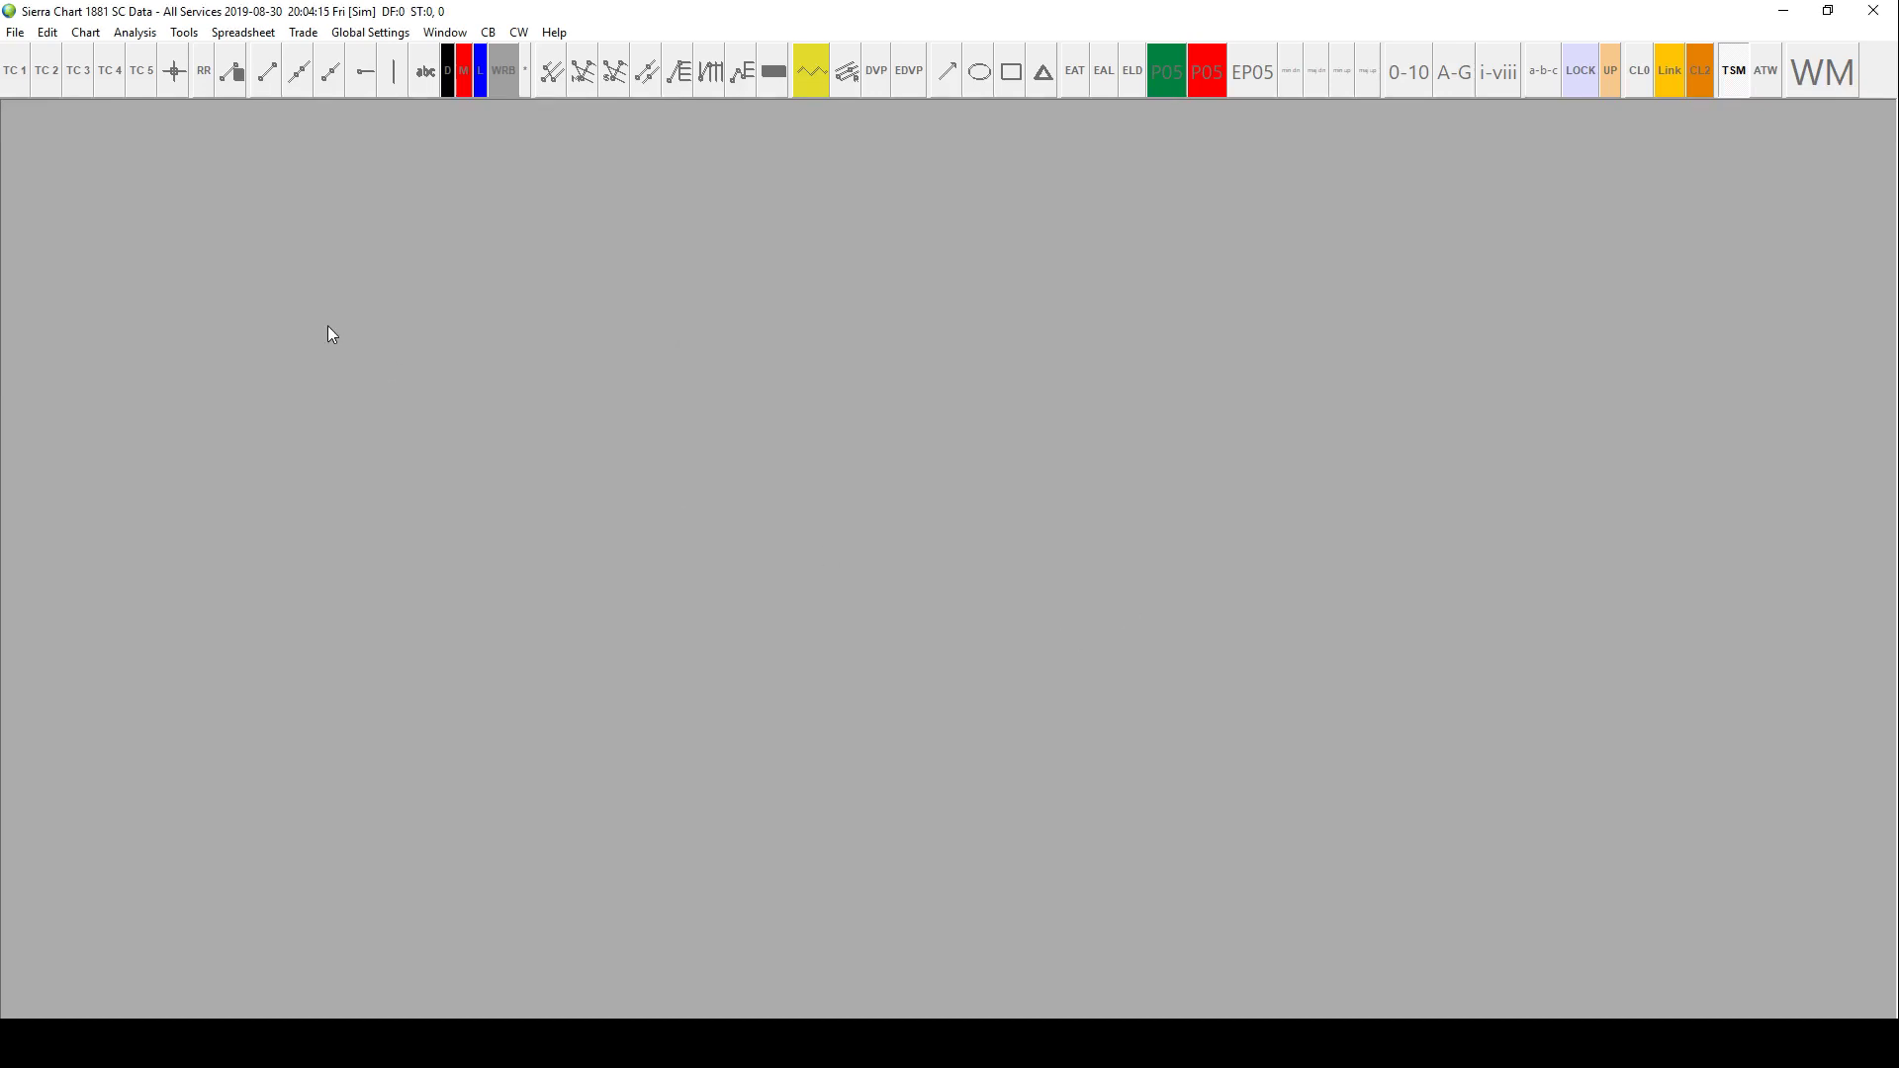
Step: Open the saved chartbook Demo.Cht from the Data folder
click(14, 33)
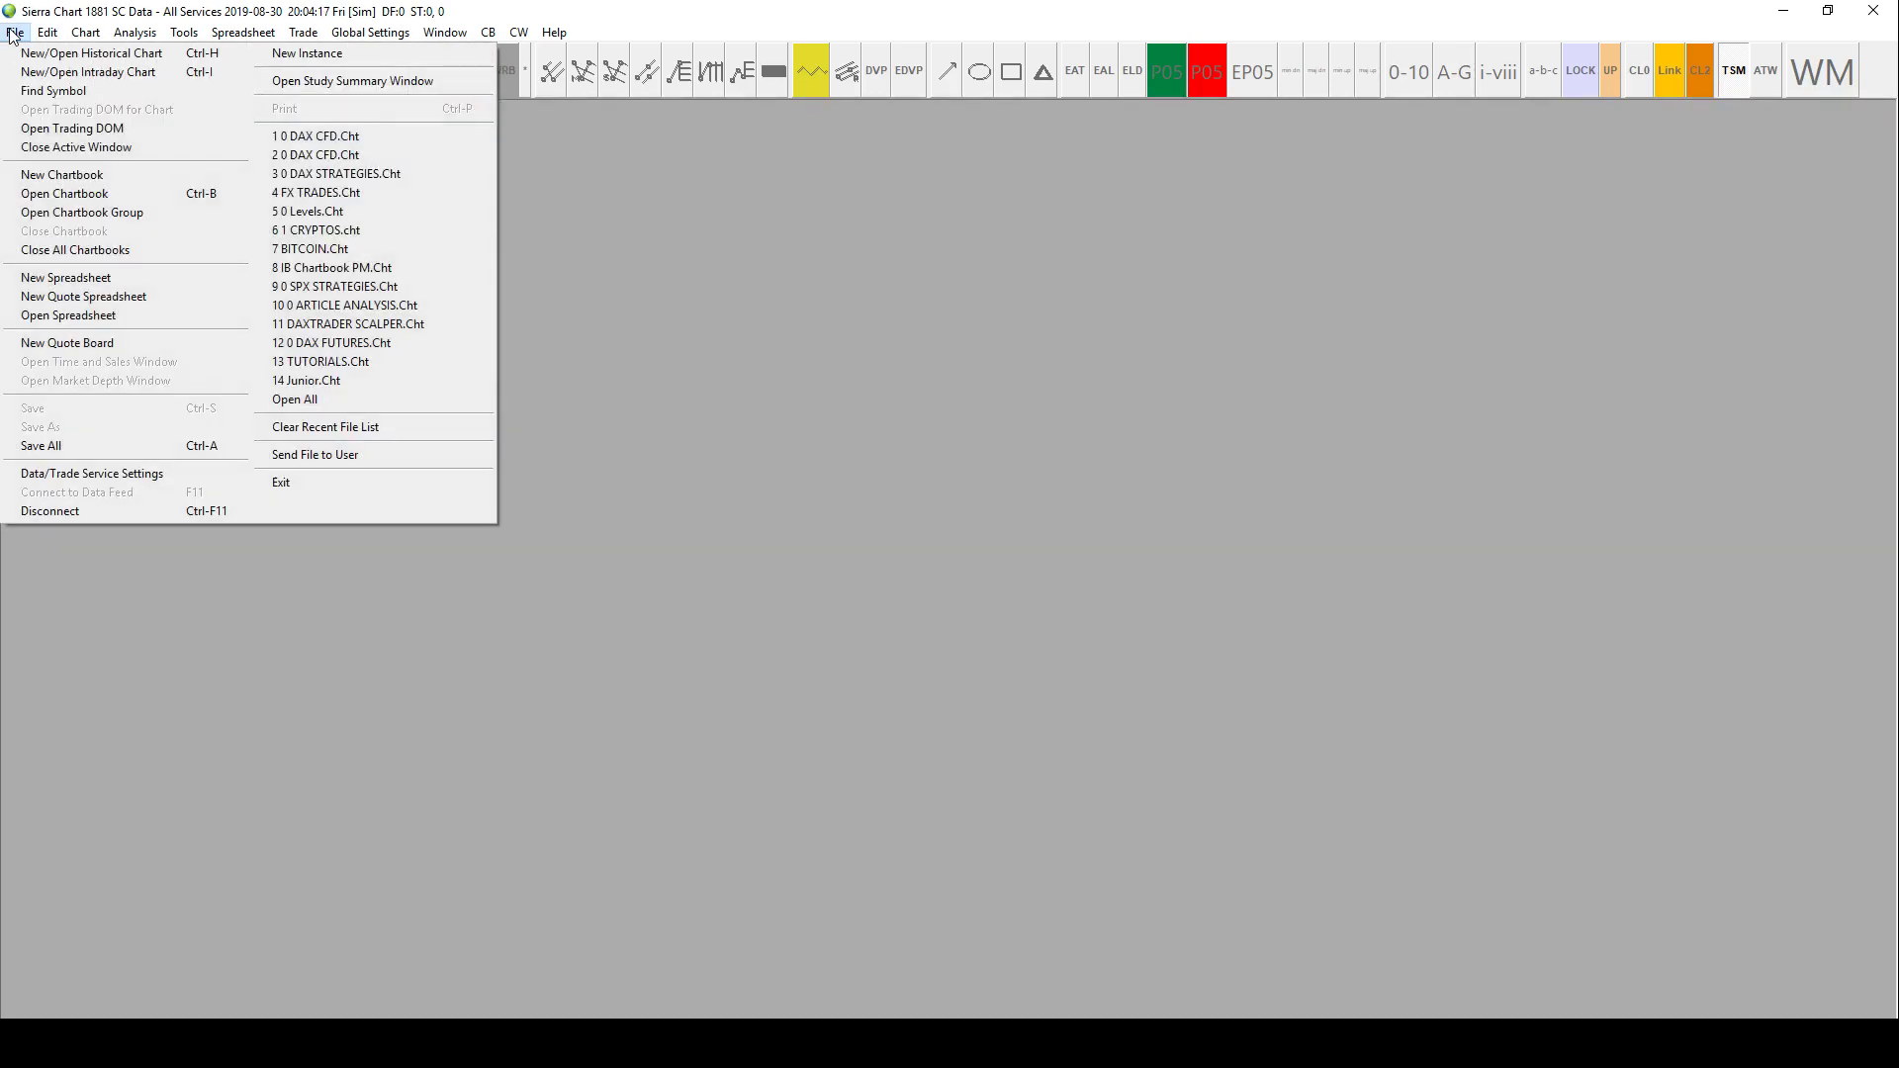
click(81, 191)
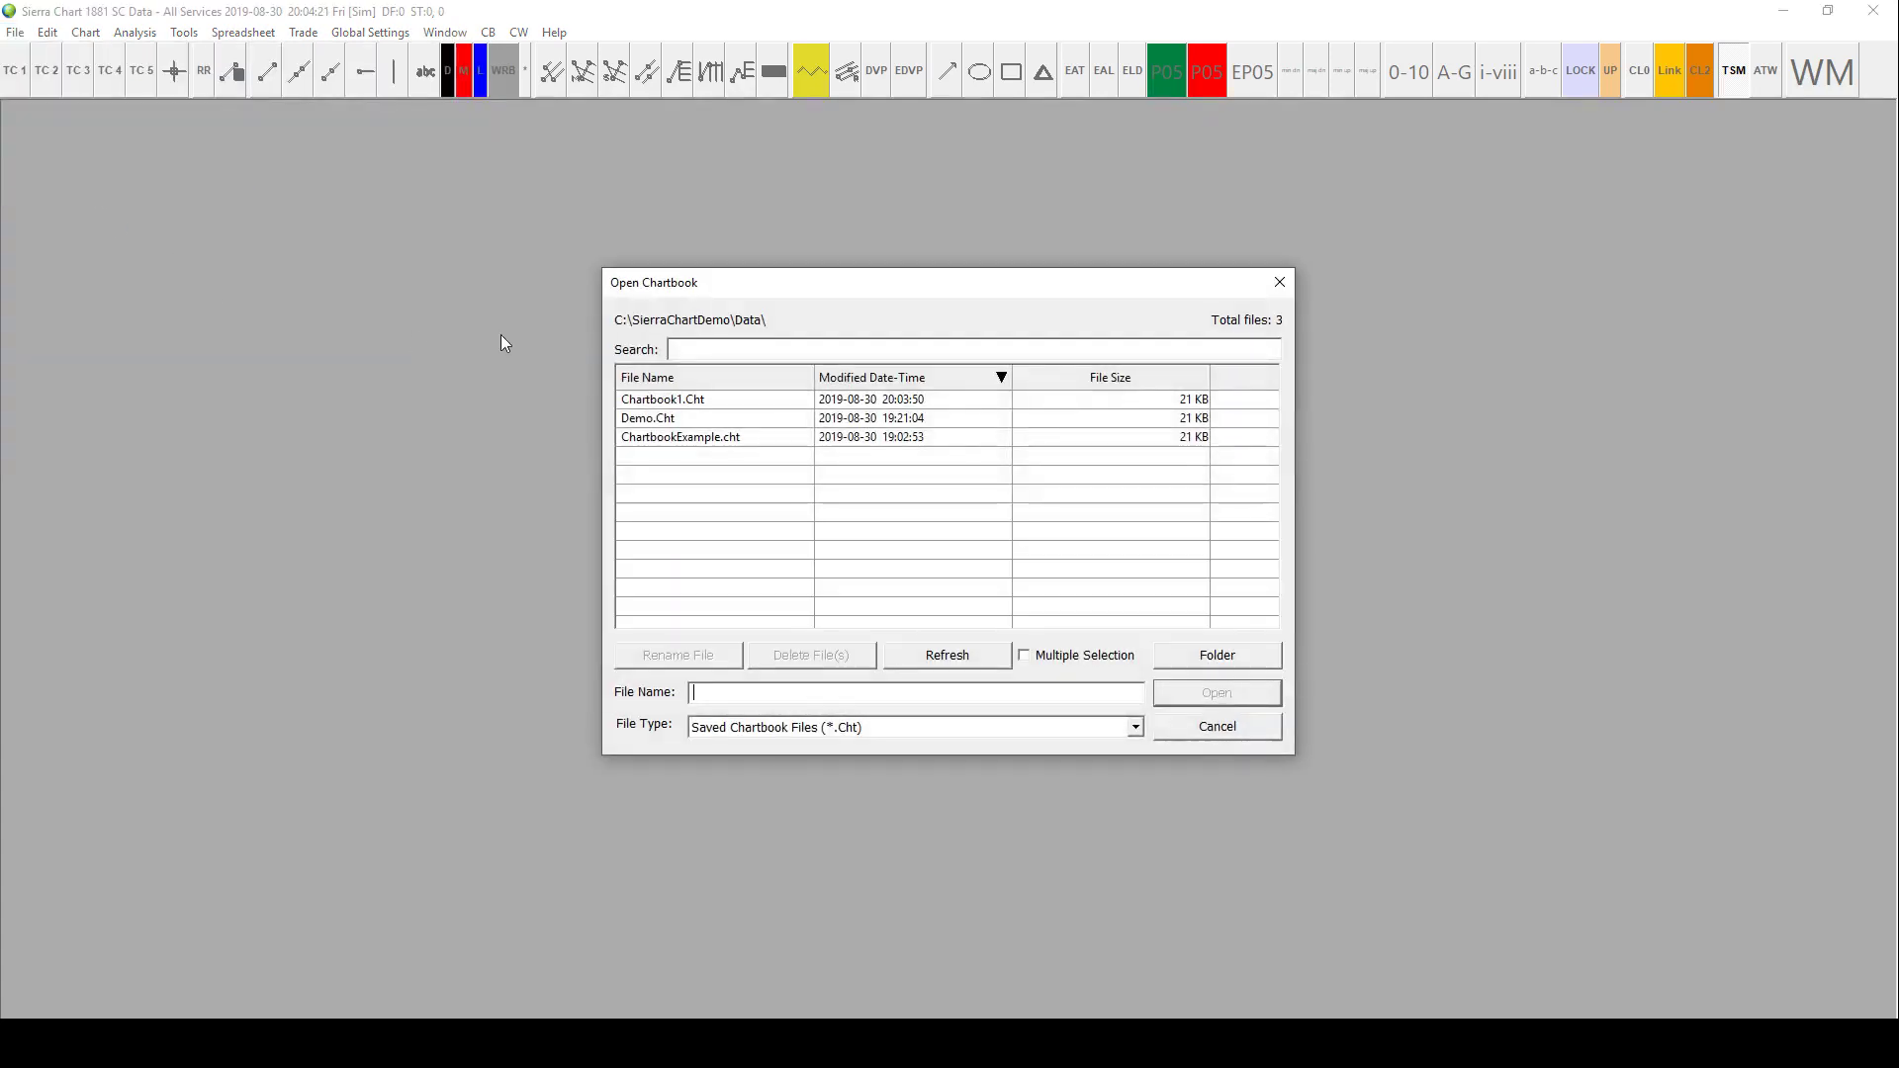
double_click(704, 419)
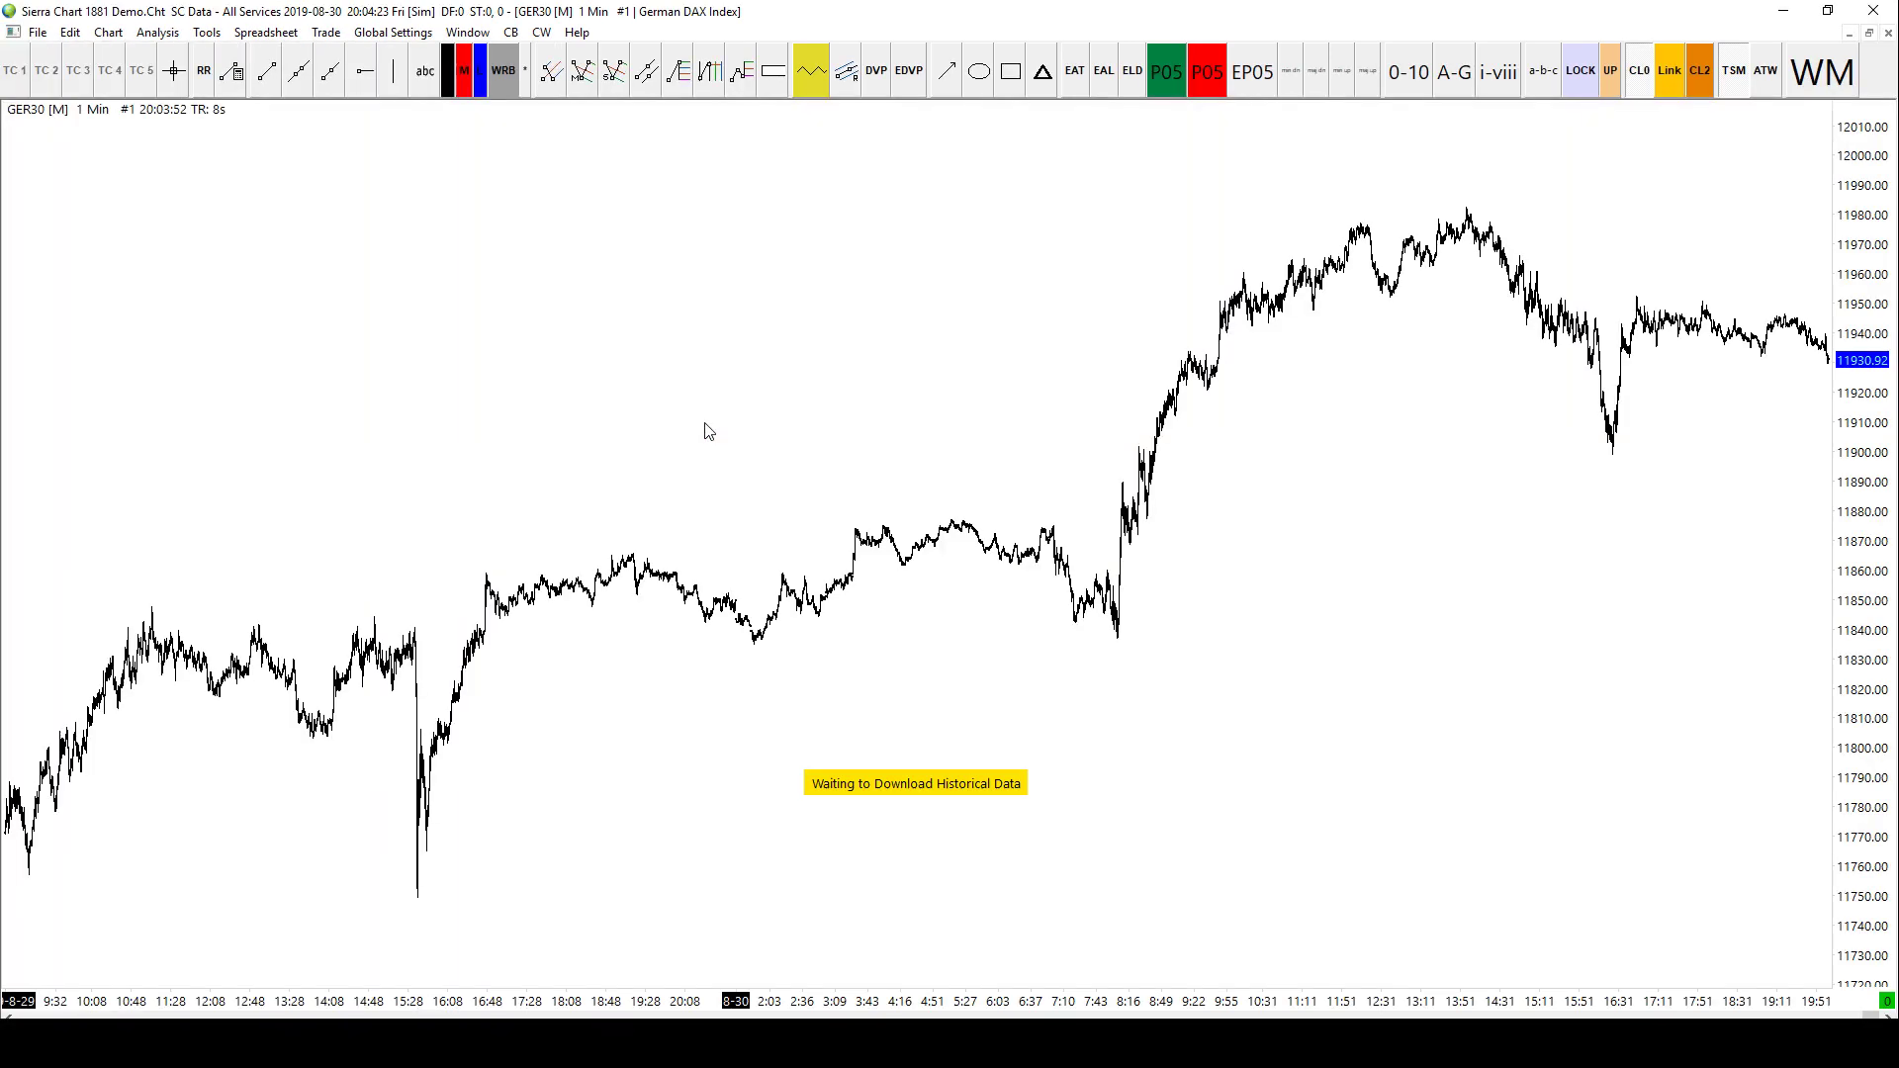
Step: Display the GER30 chart as candlestick bars and adjust the bar spacing
scroll(1269, 501, up, 2)
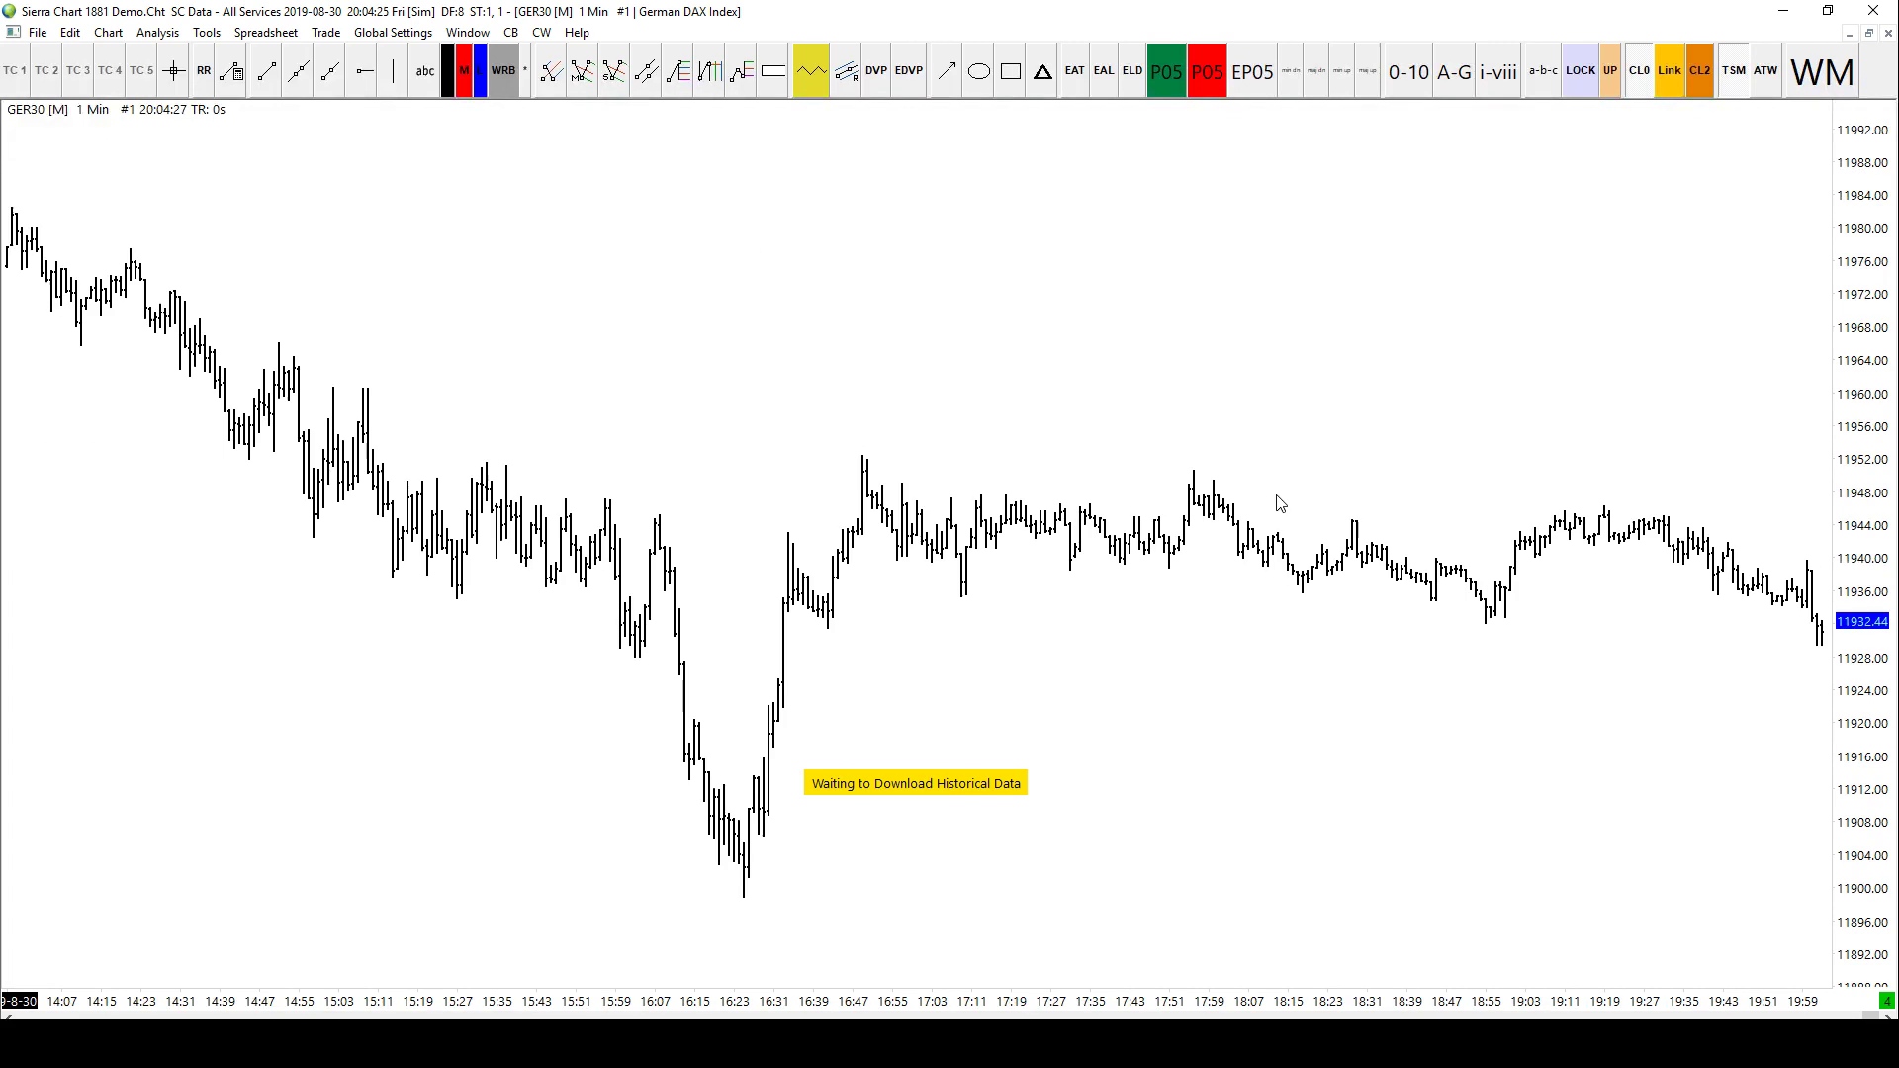
scroll(1281, 505, down, 4)
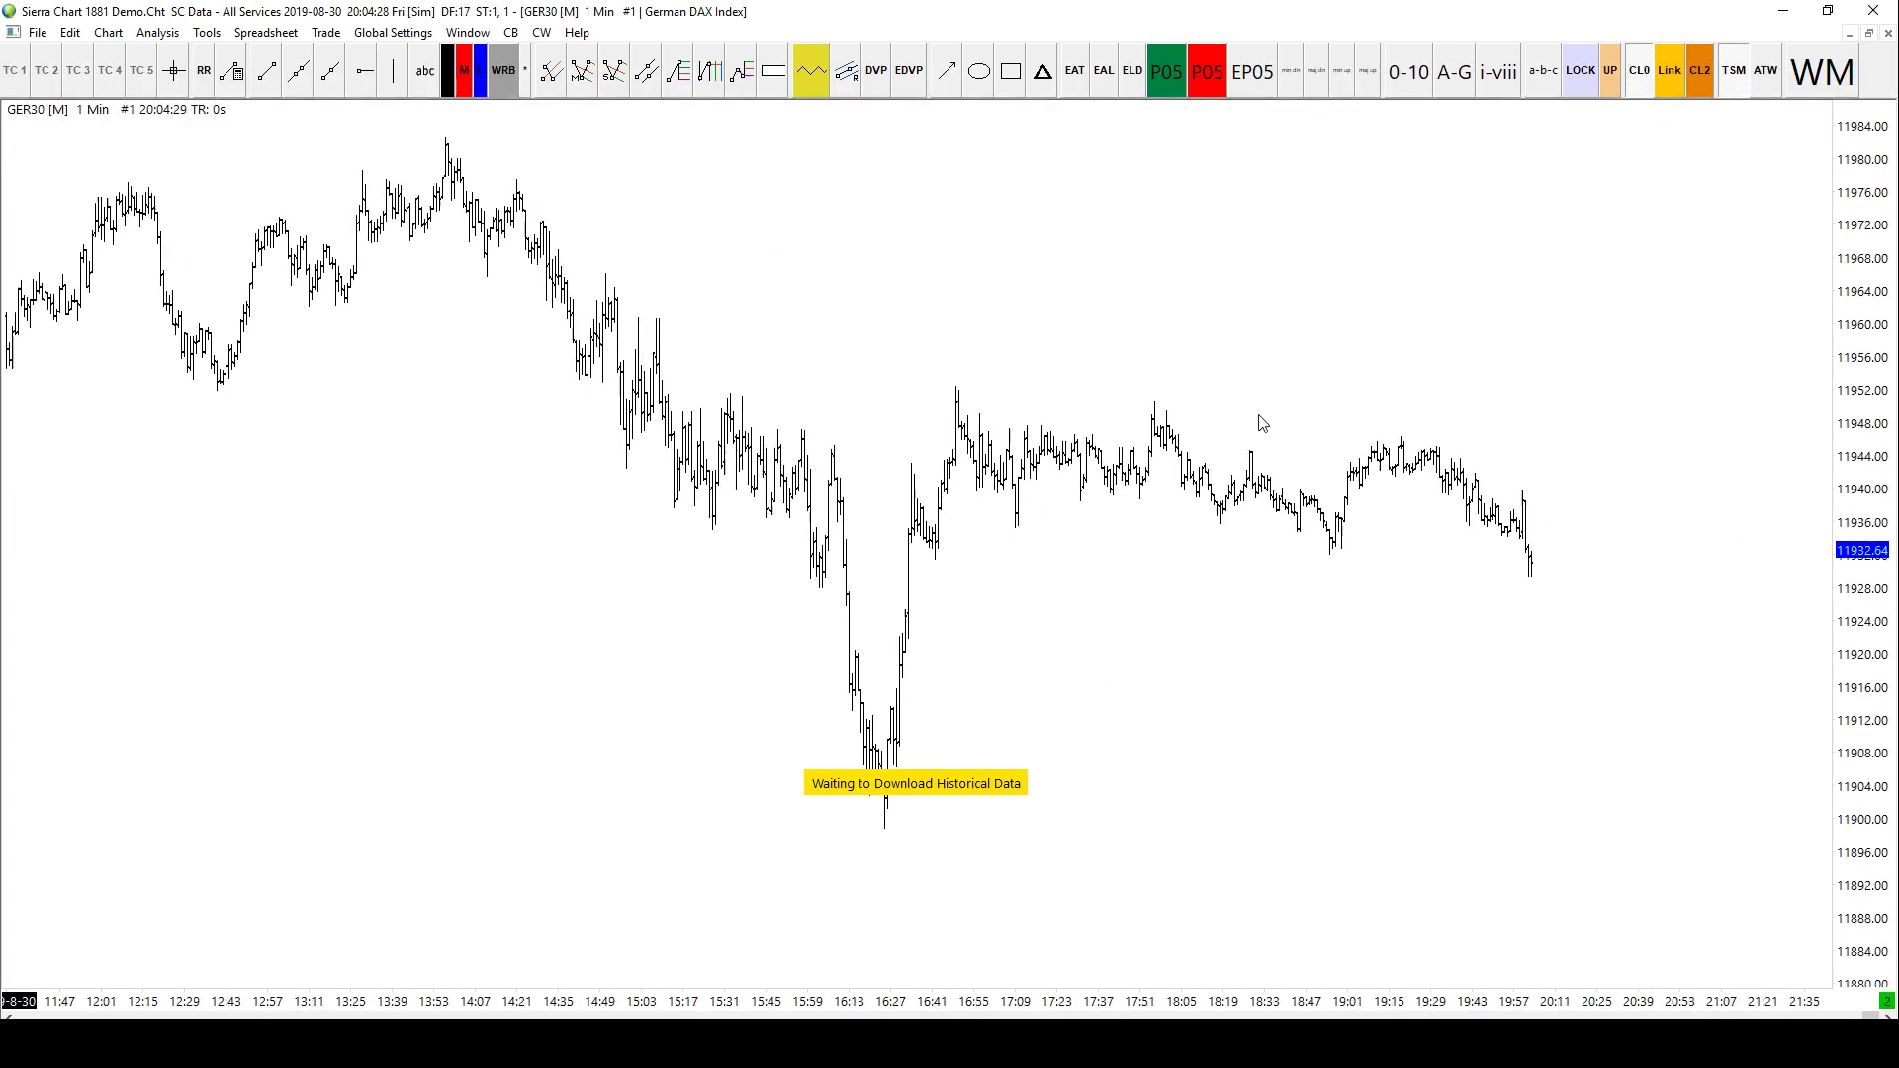
drag(1333, 427, 1287, 454)
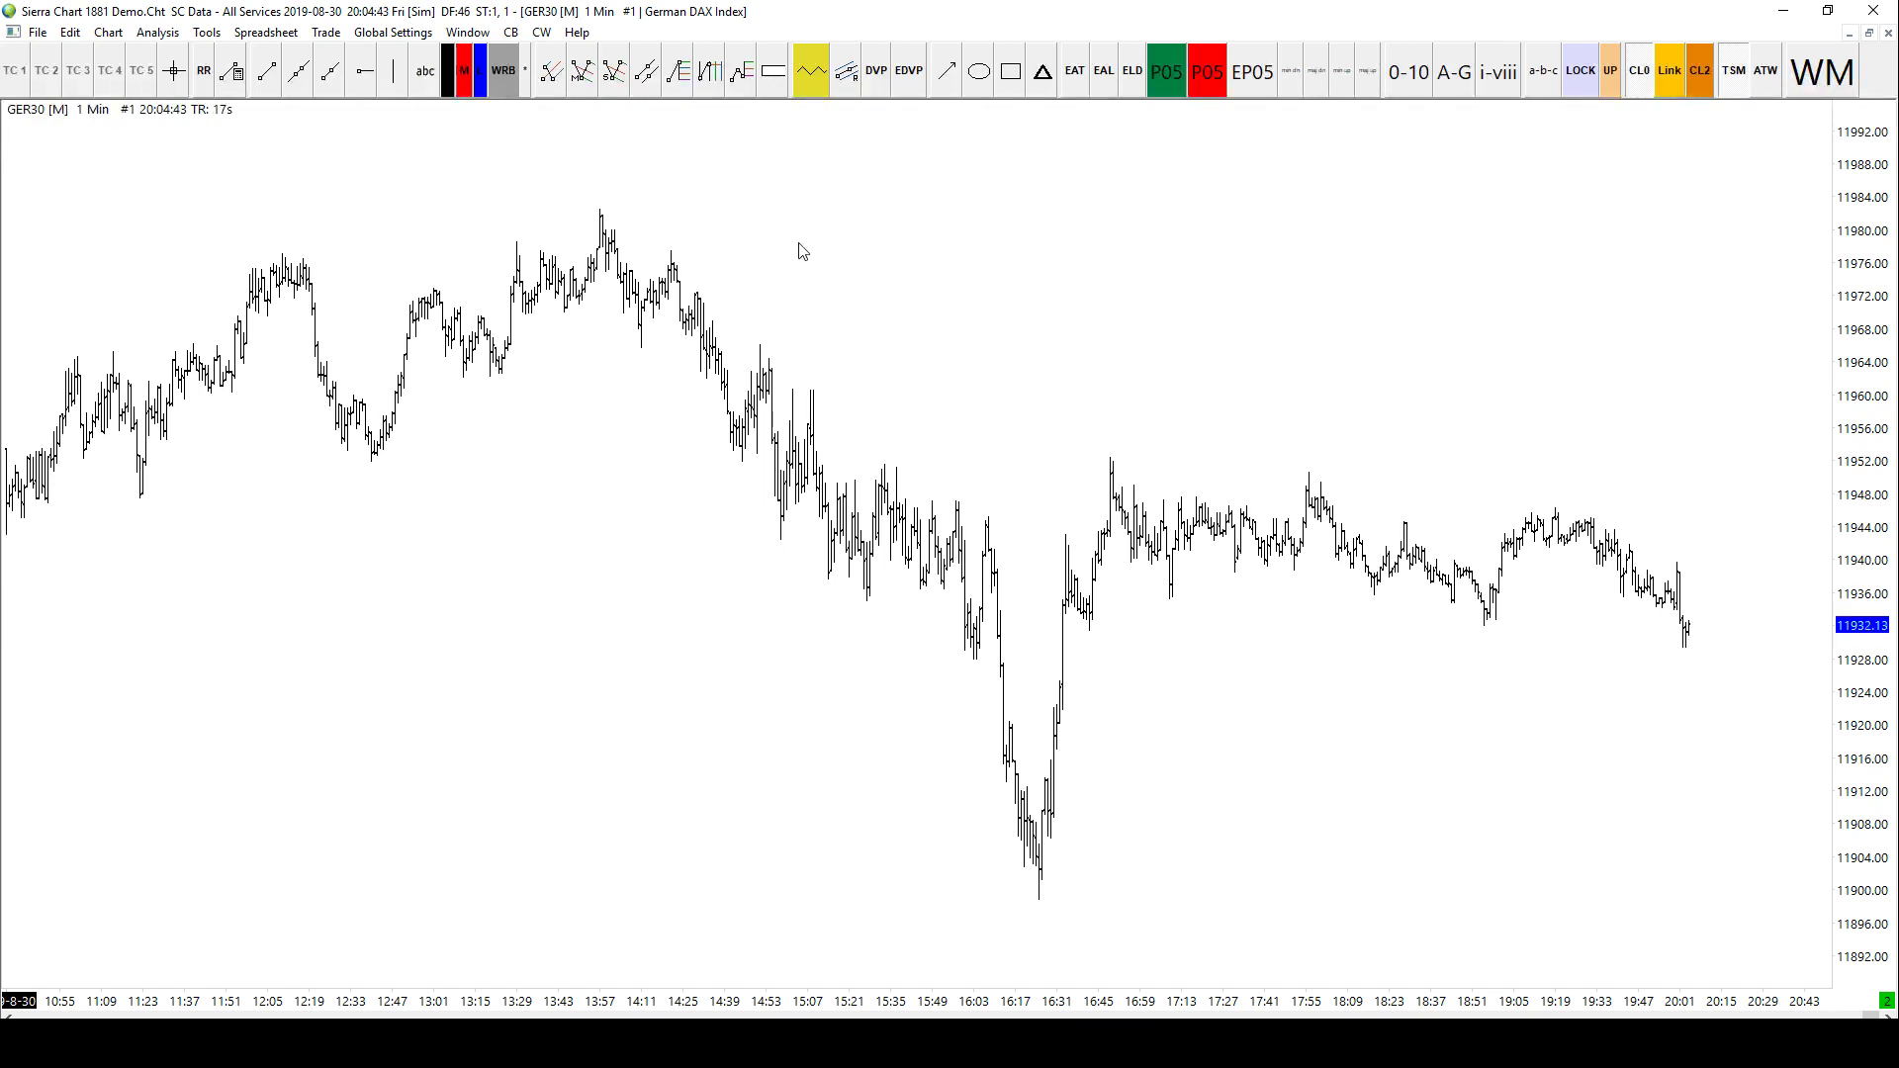
right_click(888, 294)
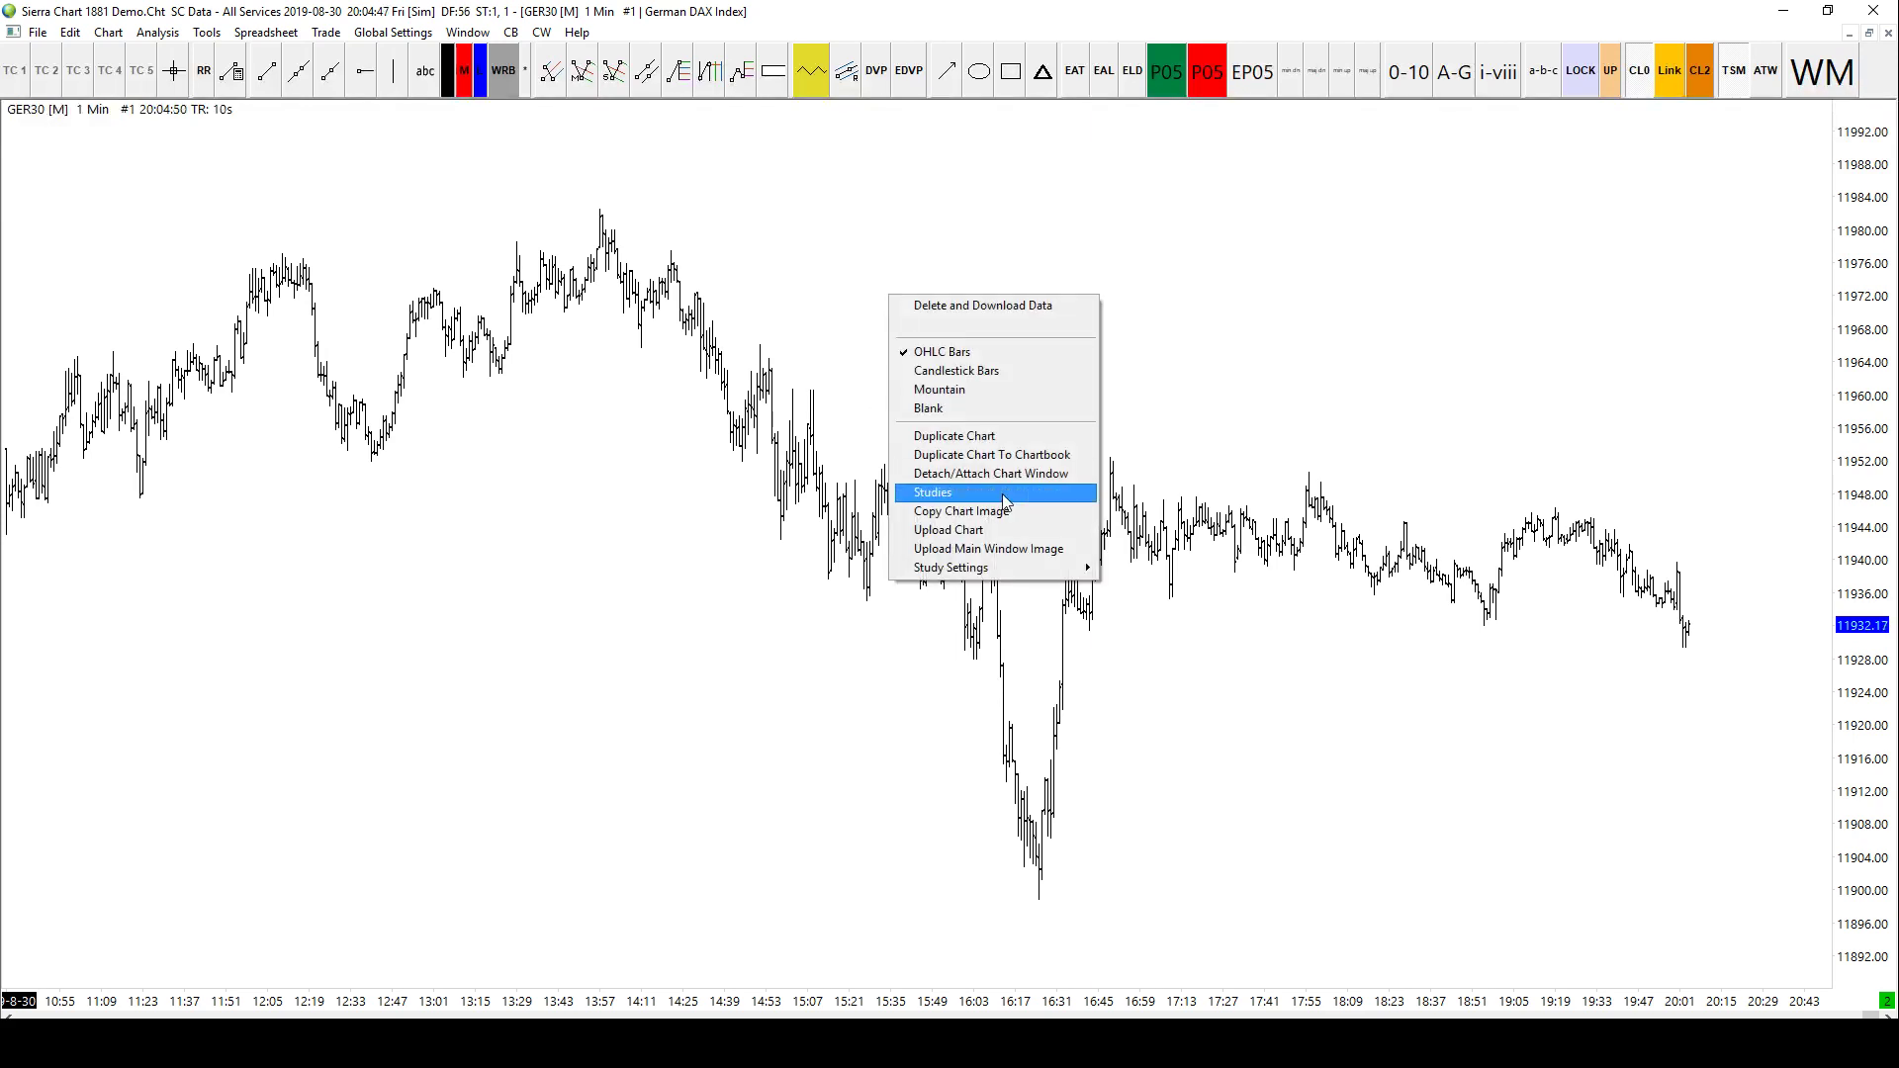
click(975, 373)
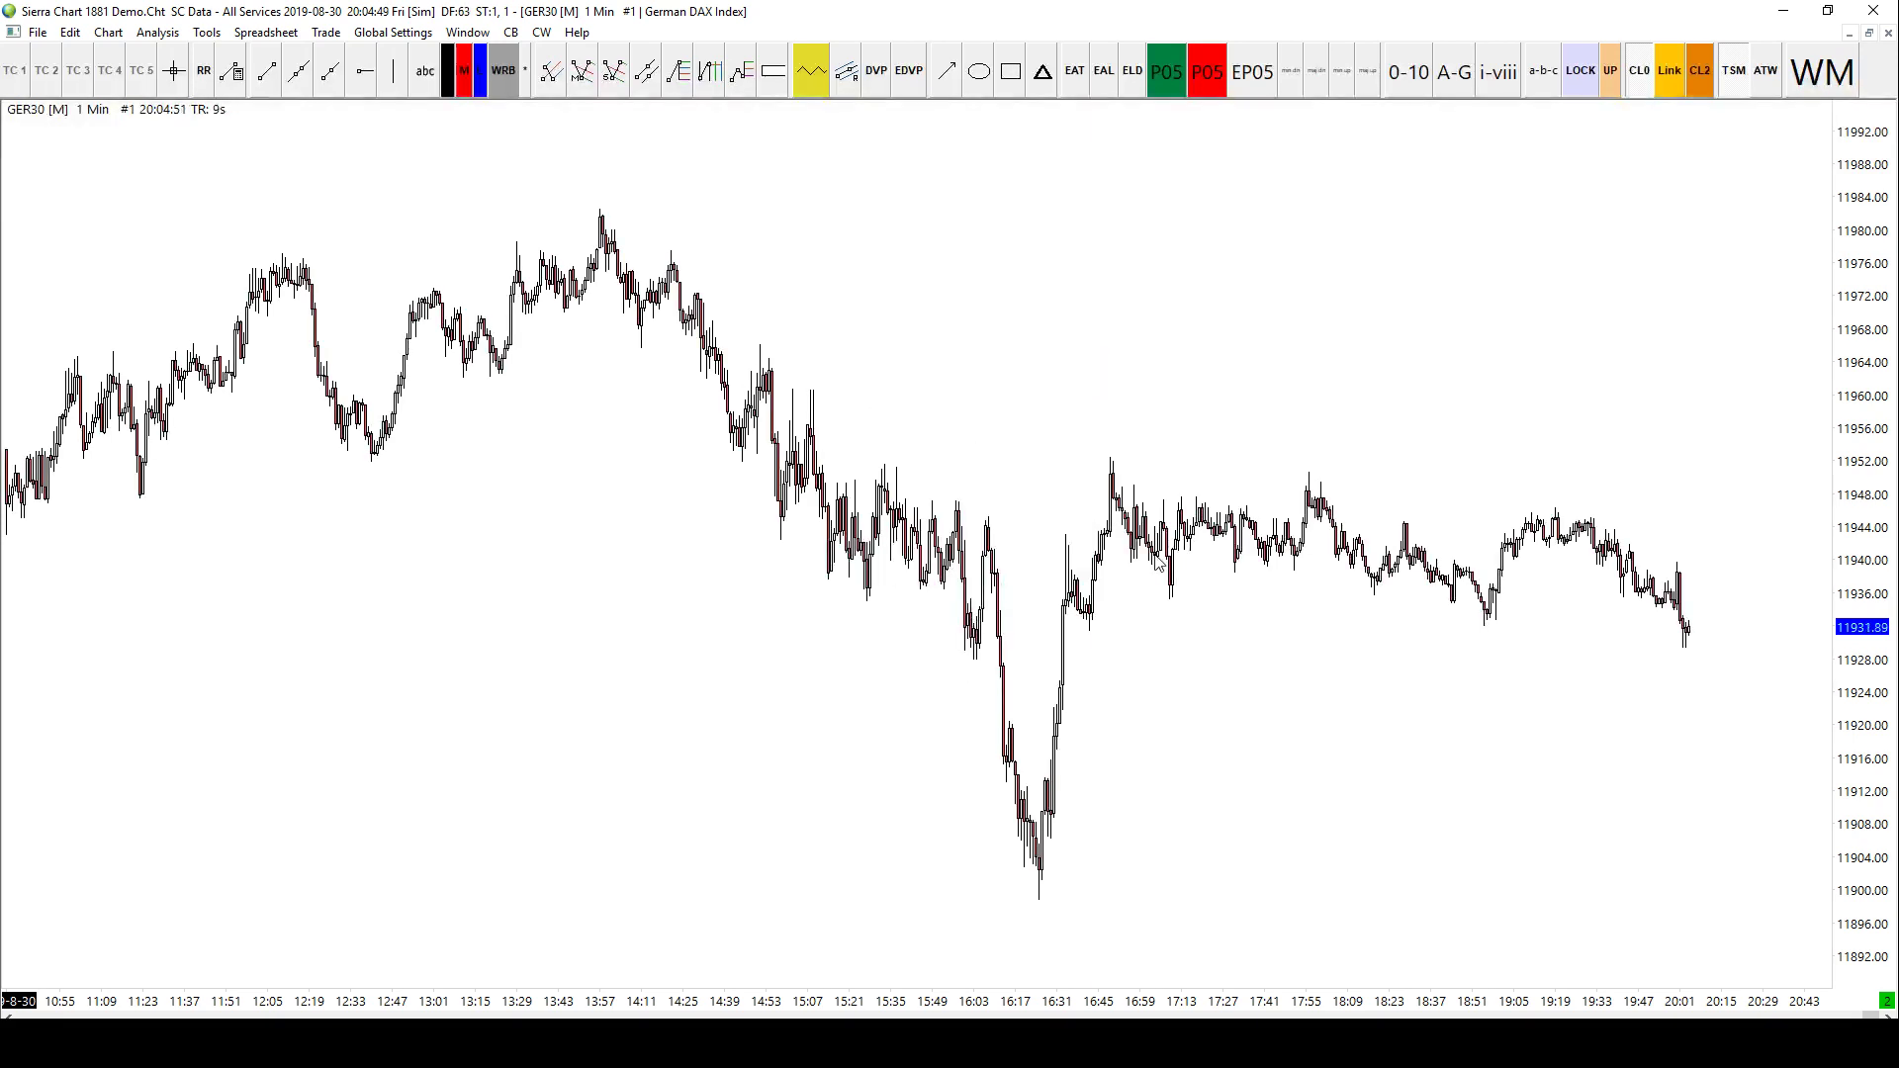
key(Up)
key(Up)
key(Up)
key(Down)
key(Down)
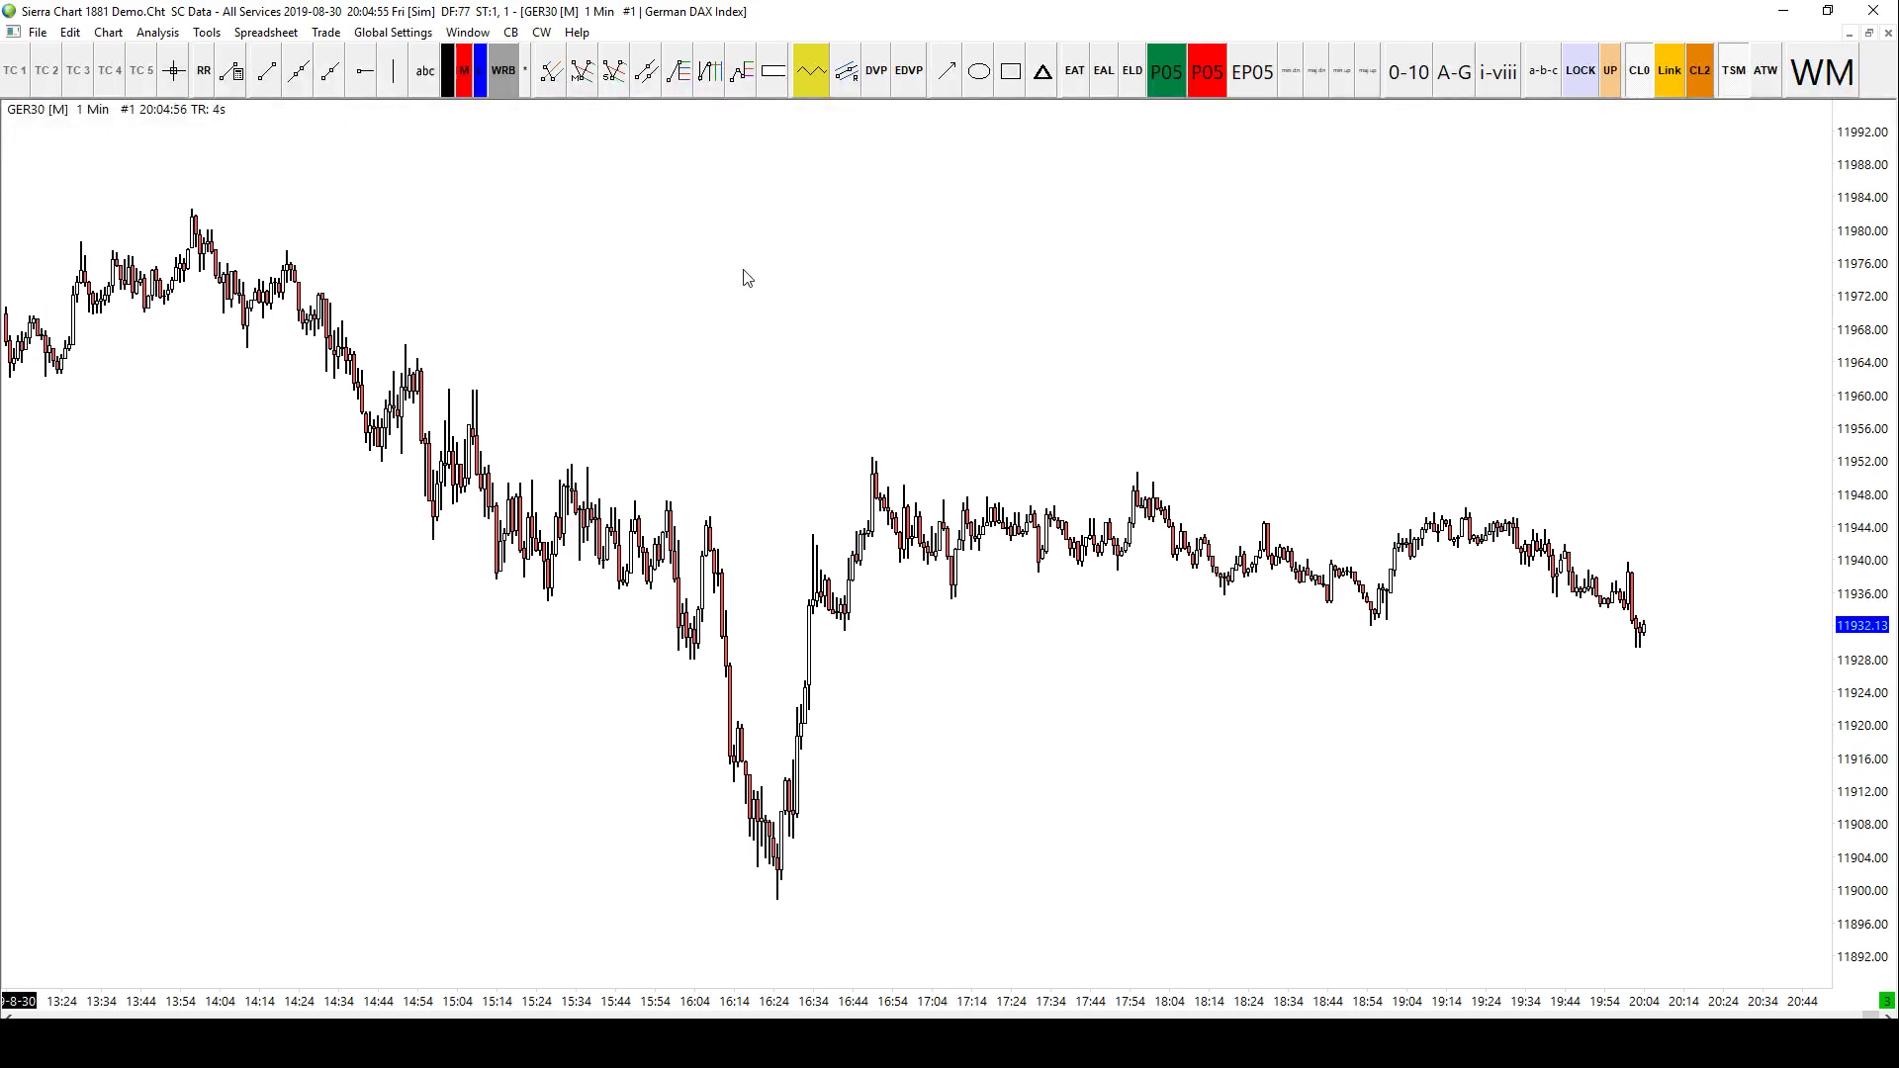
Step: Set the GER30 chart's bar period to 2 minutes and check it in the chart settings
key(Return)
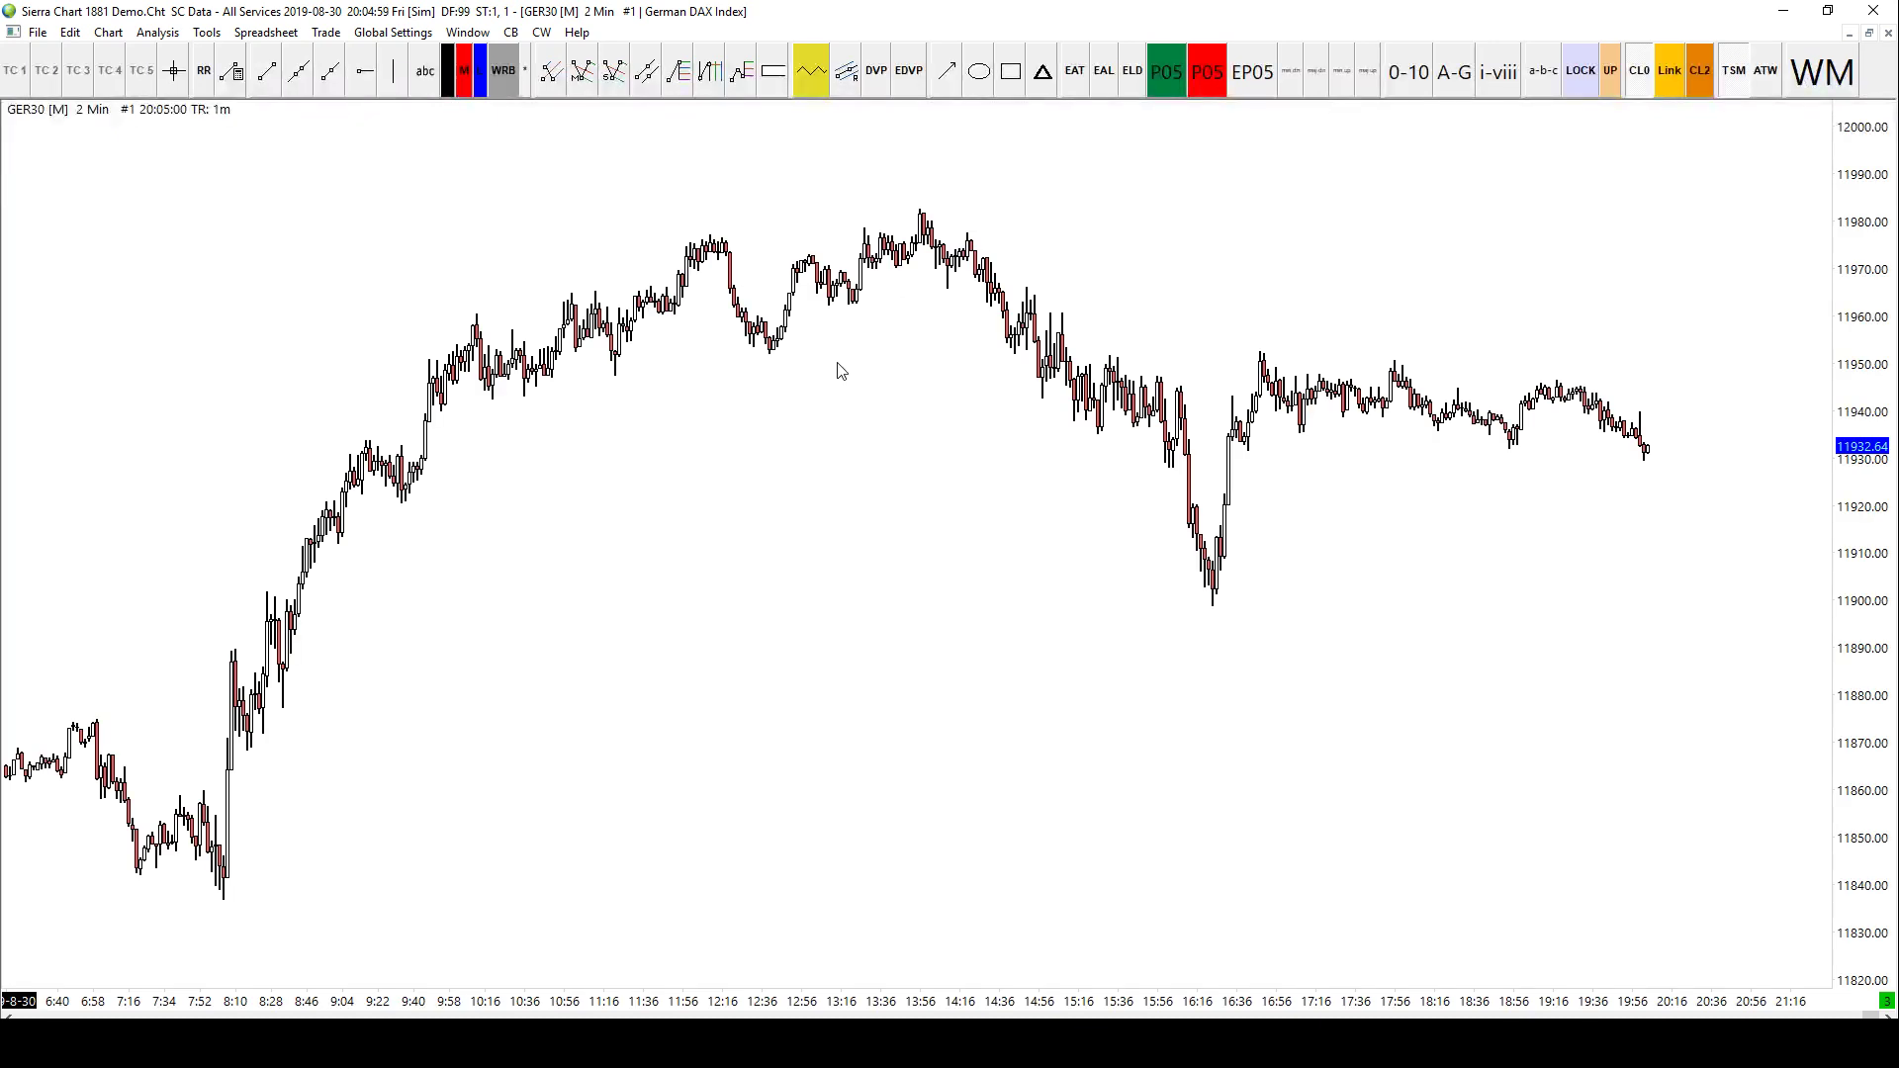
key(F5)
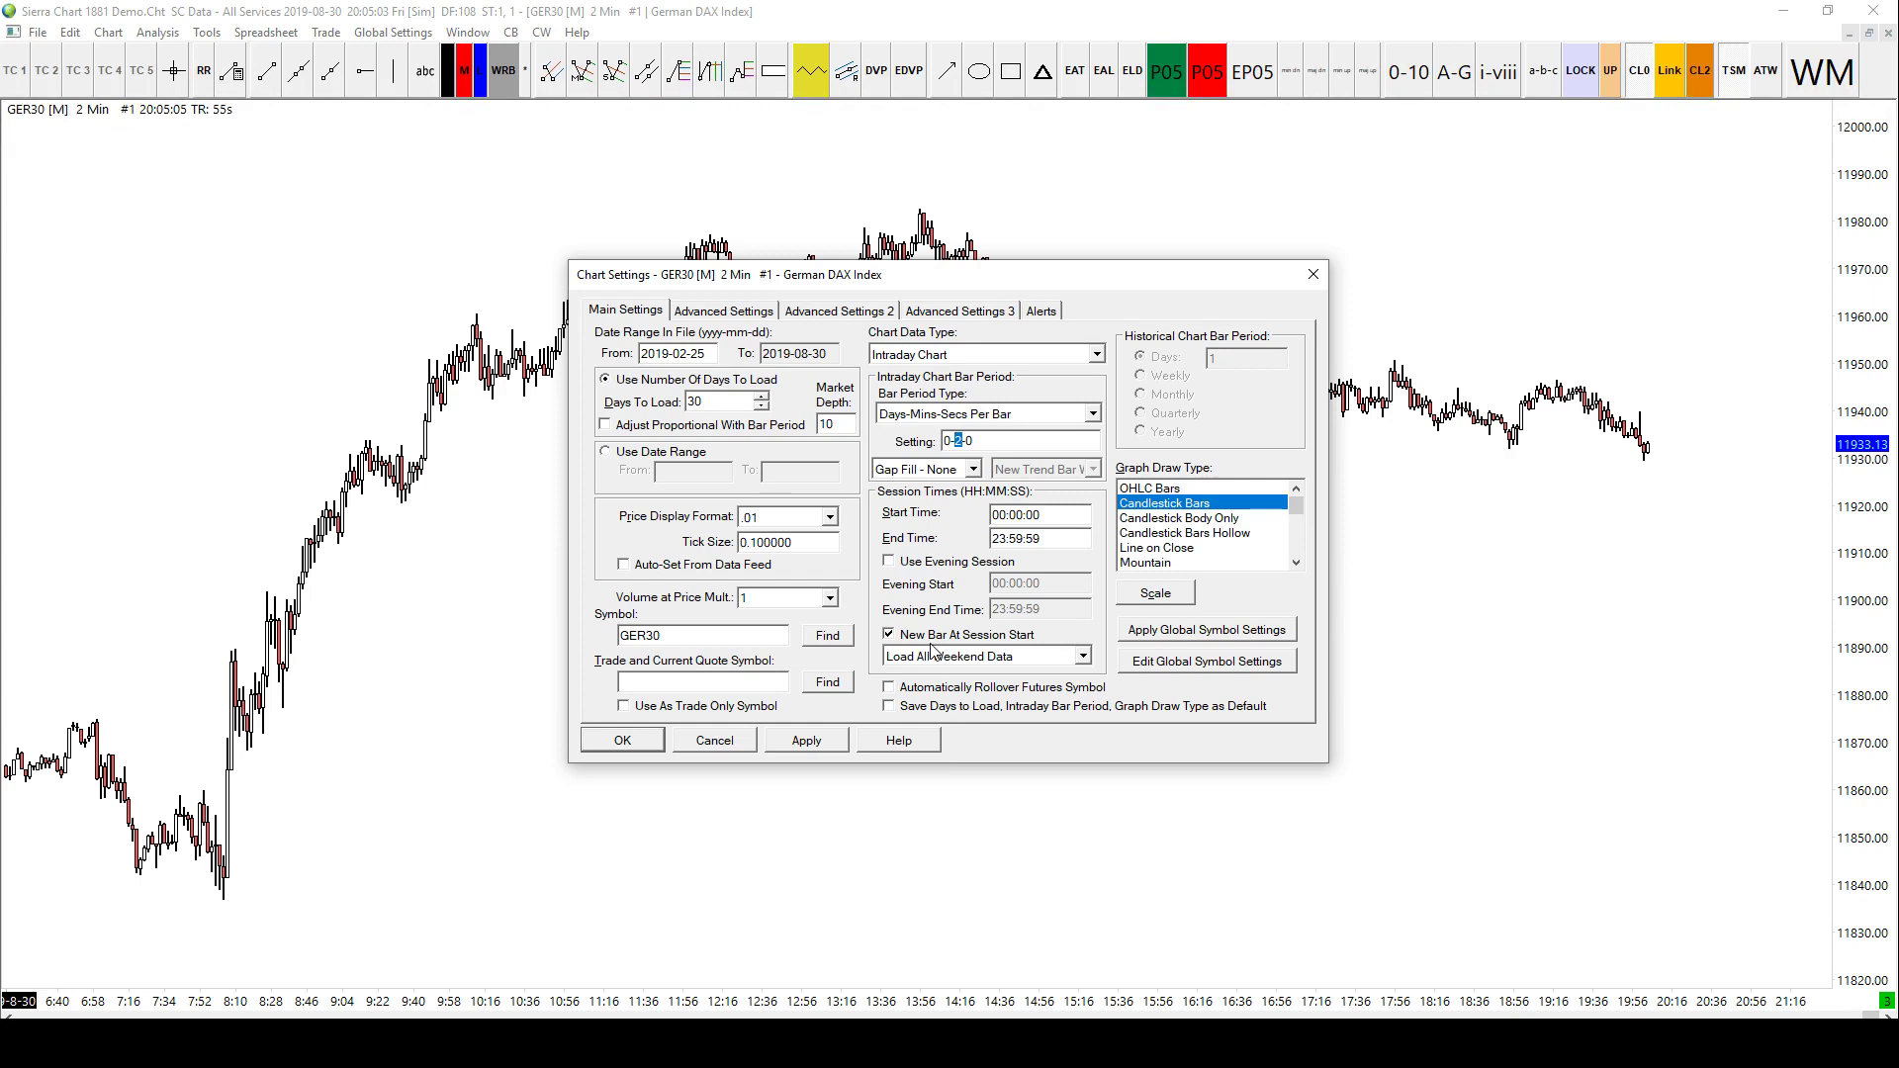
key(Escape)
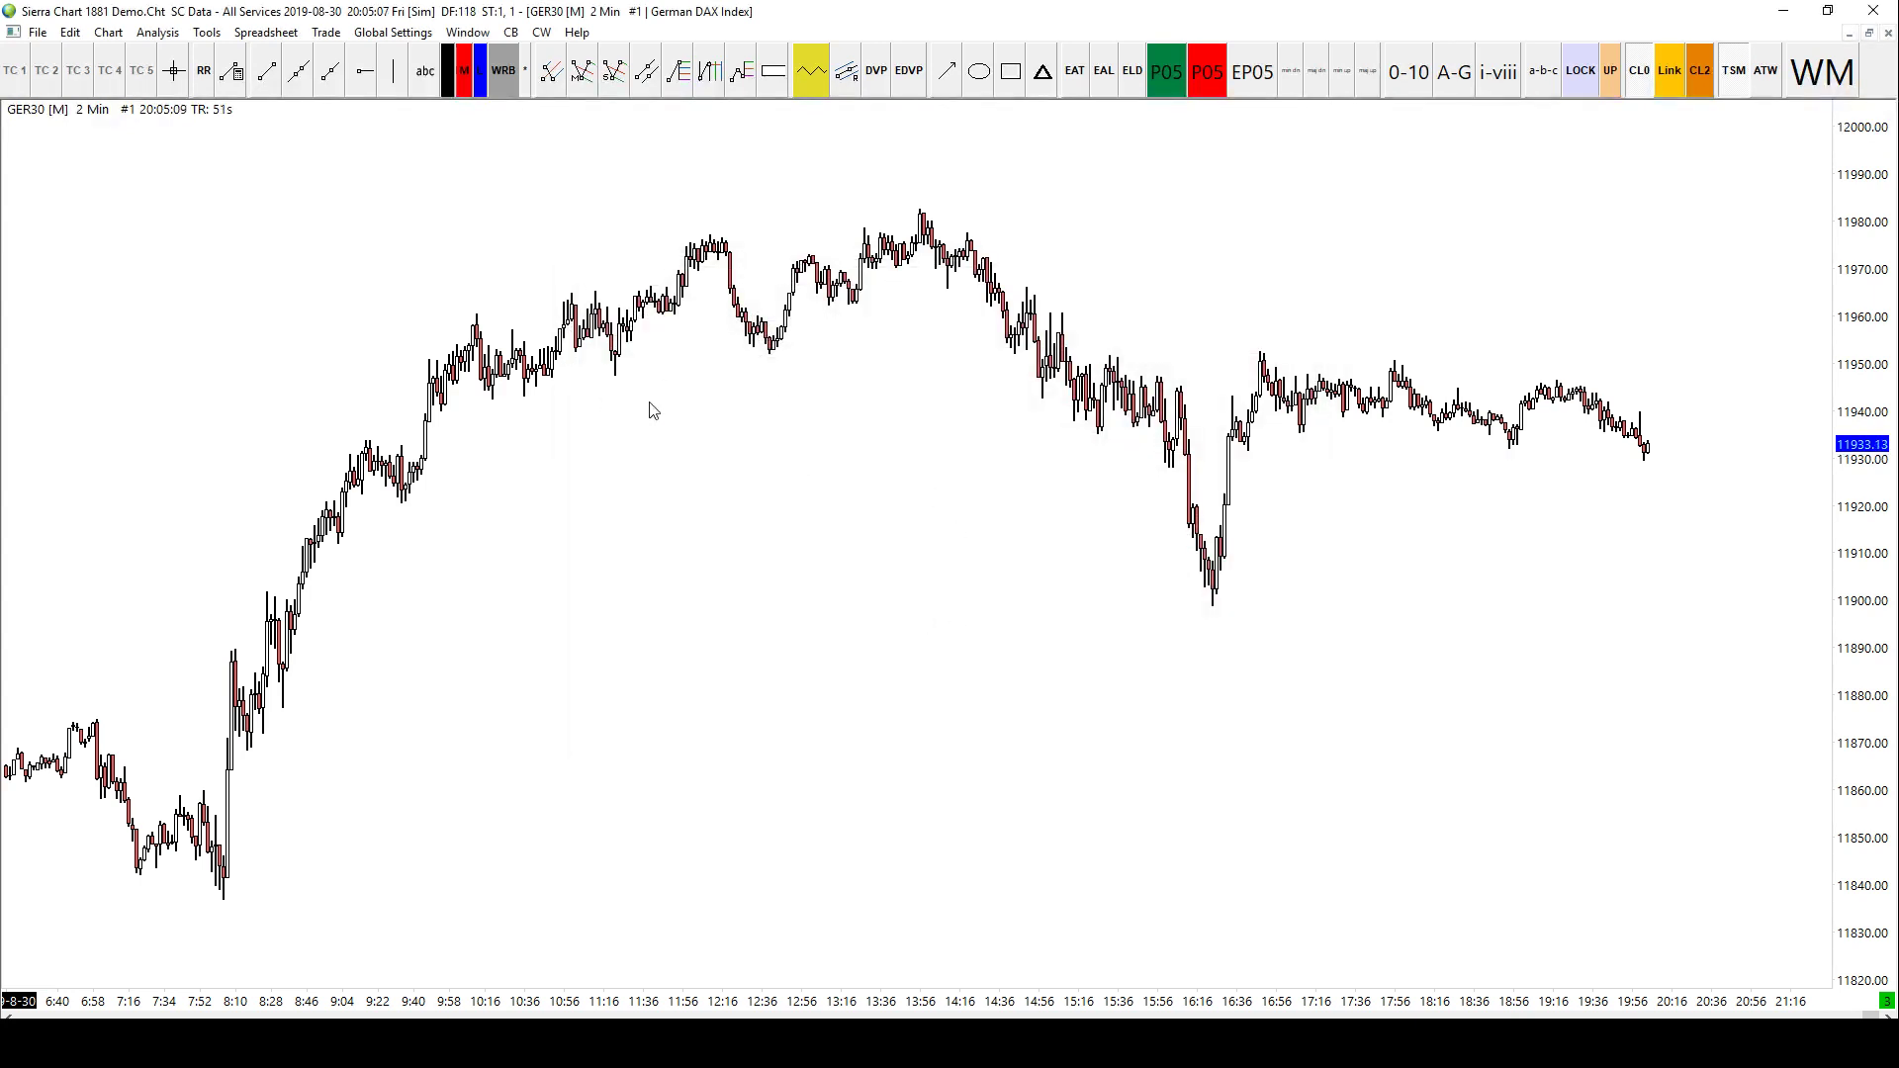
Step: Add the custom study DaxTrader Intraday from DaxTrader_DTI to the GER30 chart and apply it
right_click(668, 444)
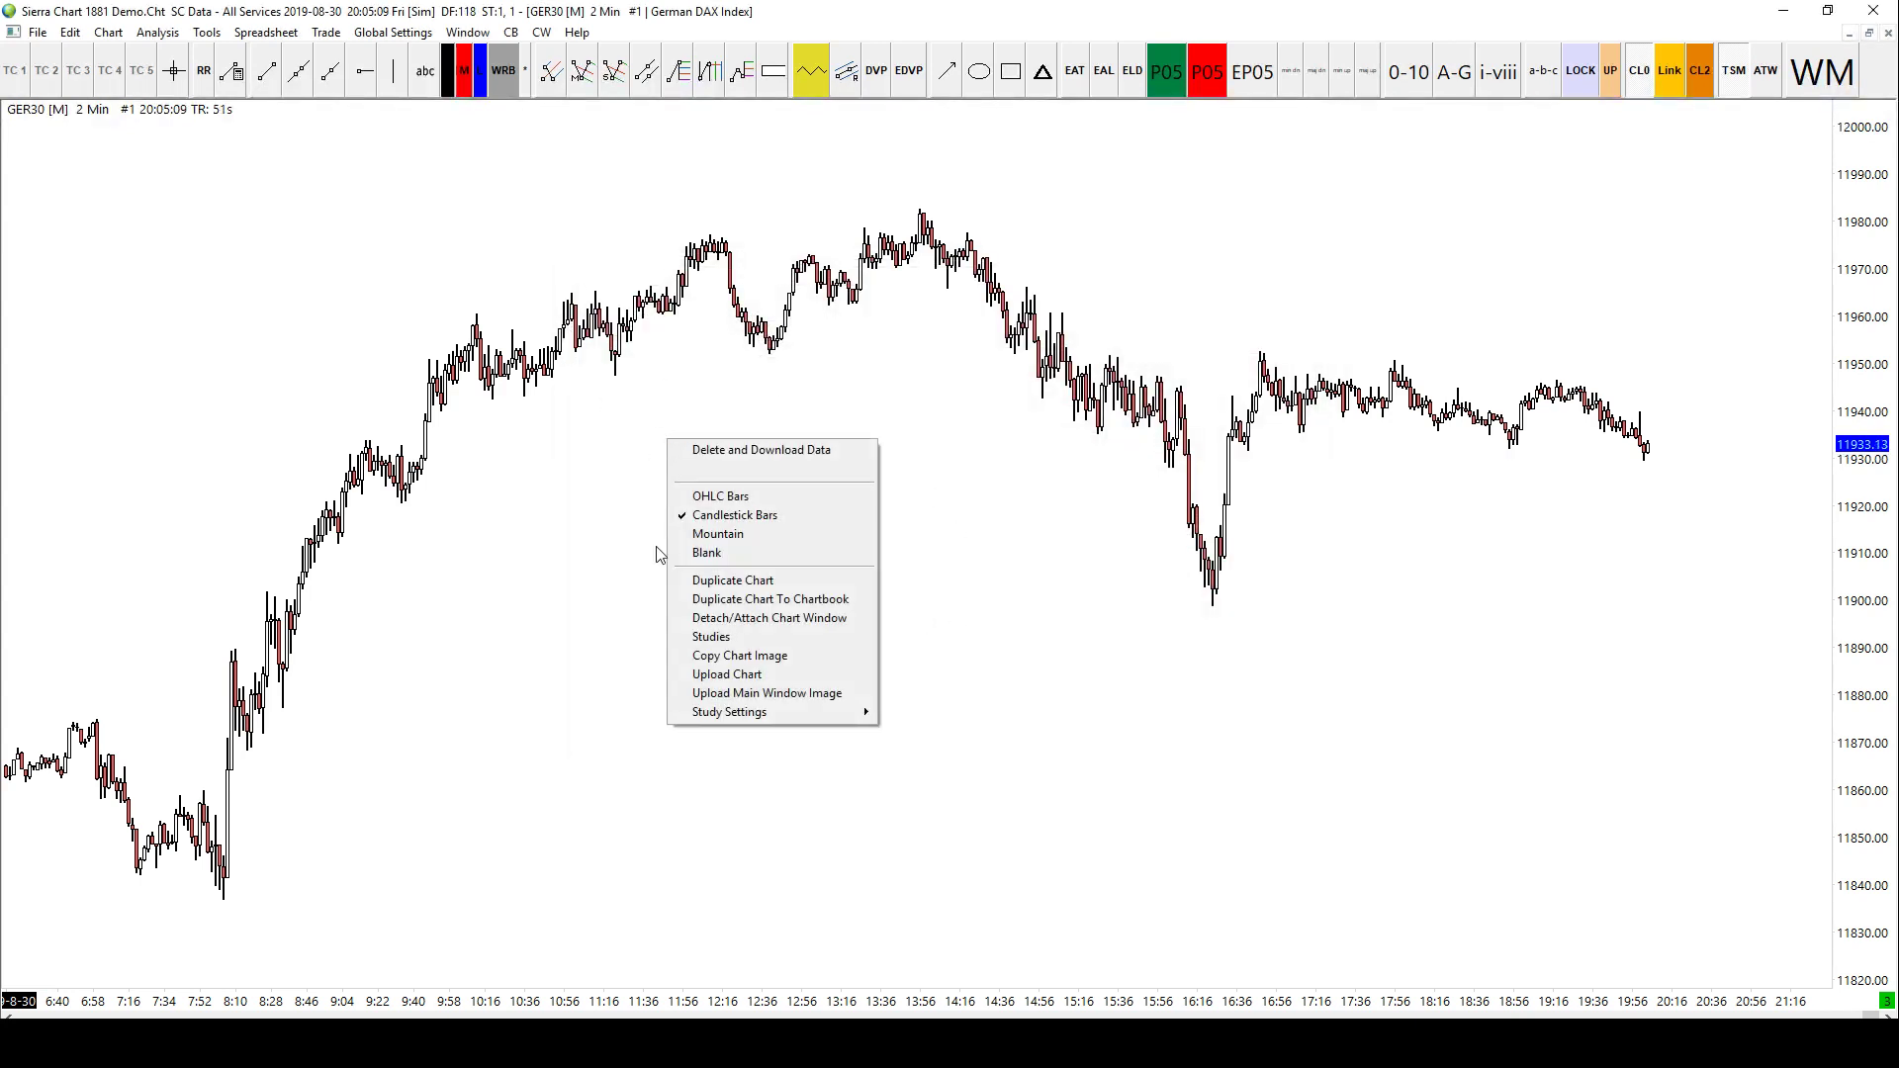
click(709, 638)
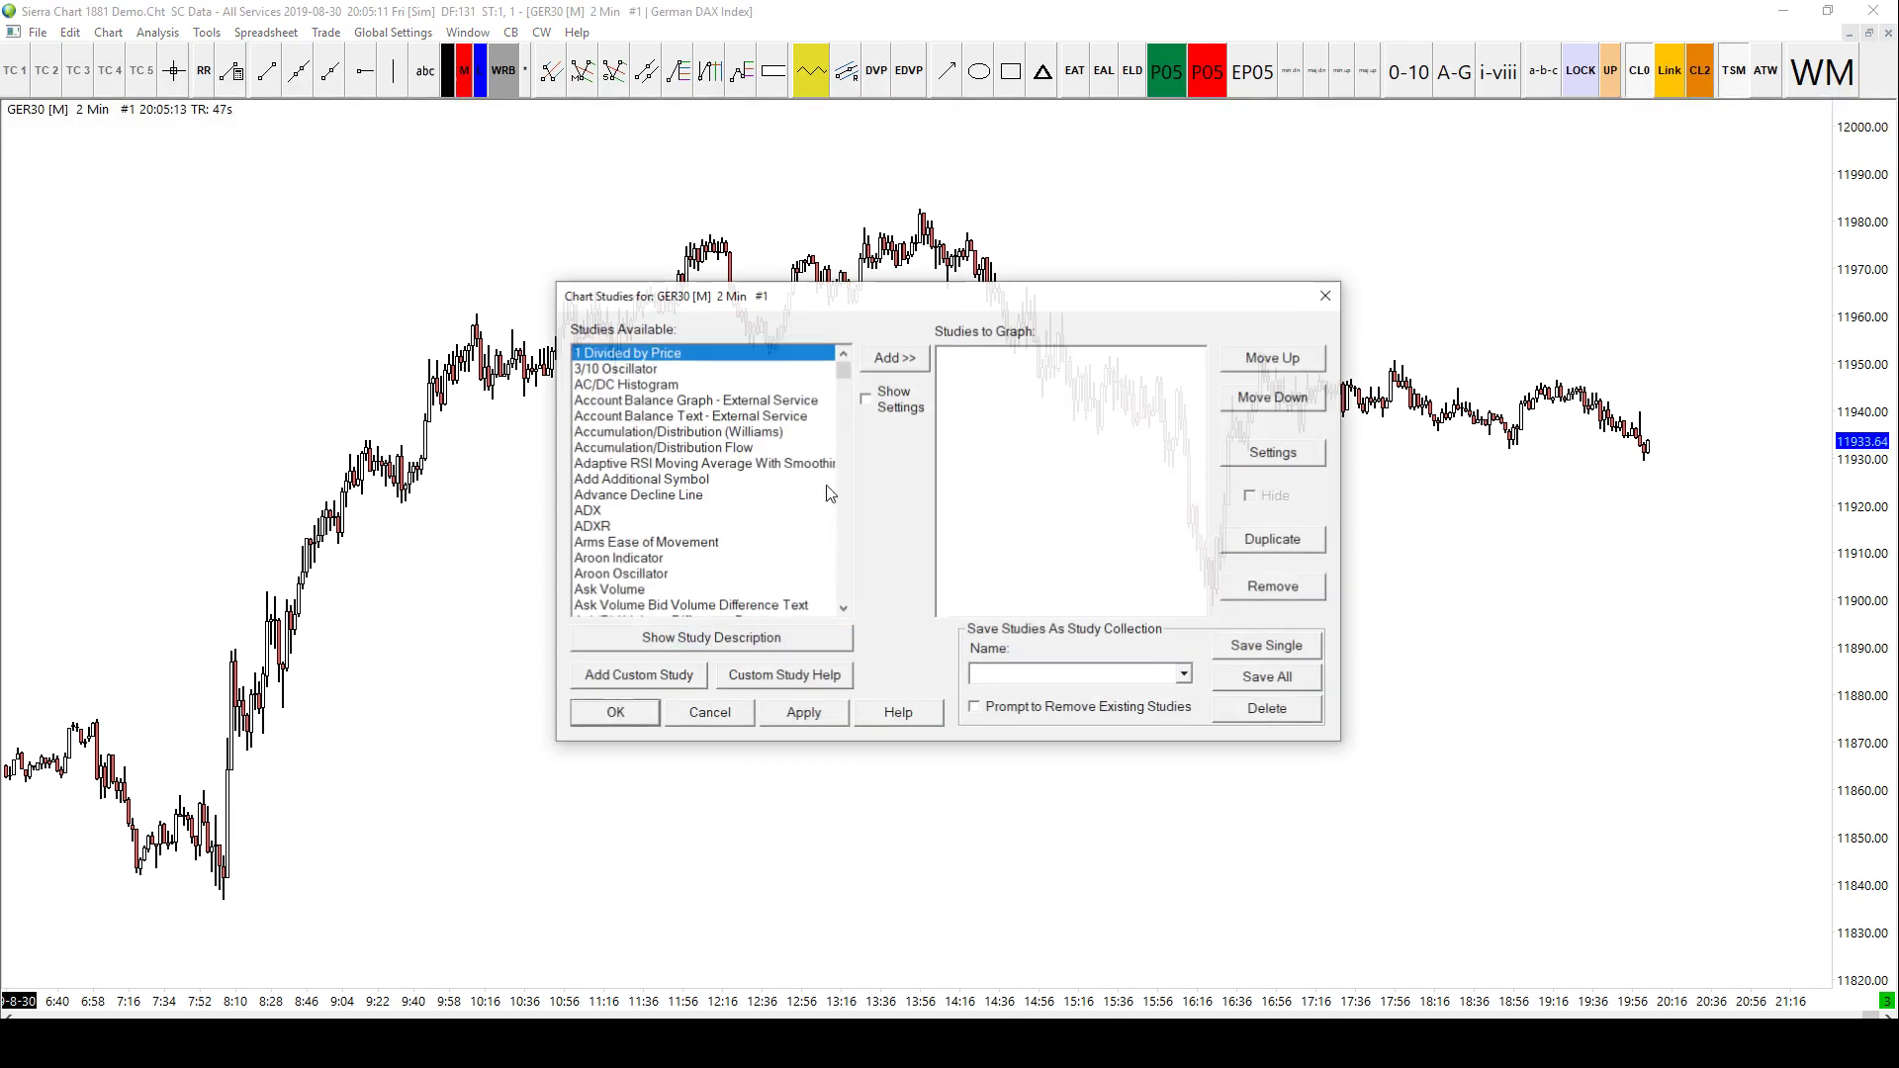
click(604, 678)
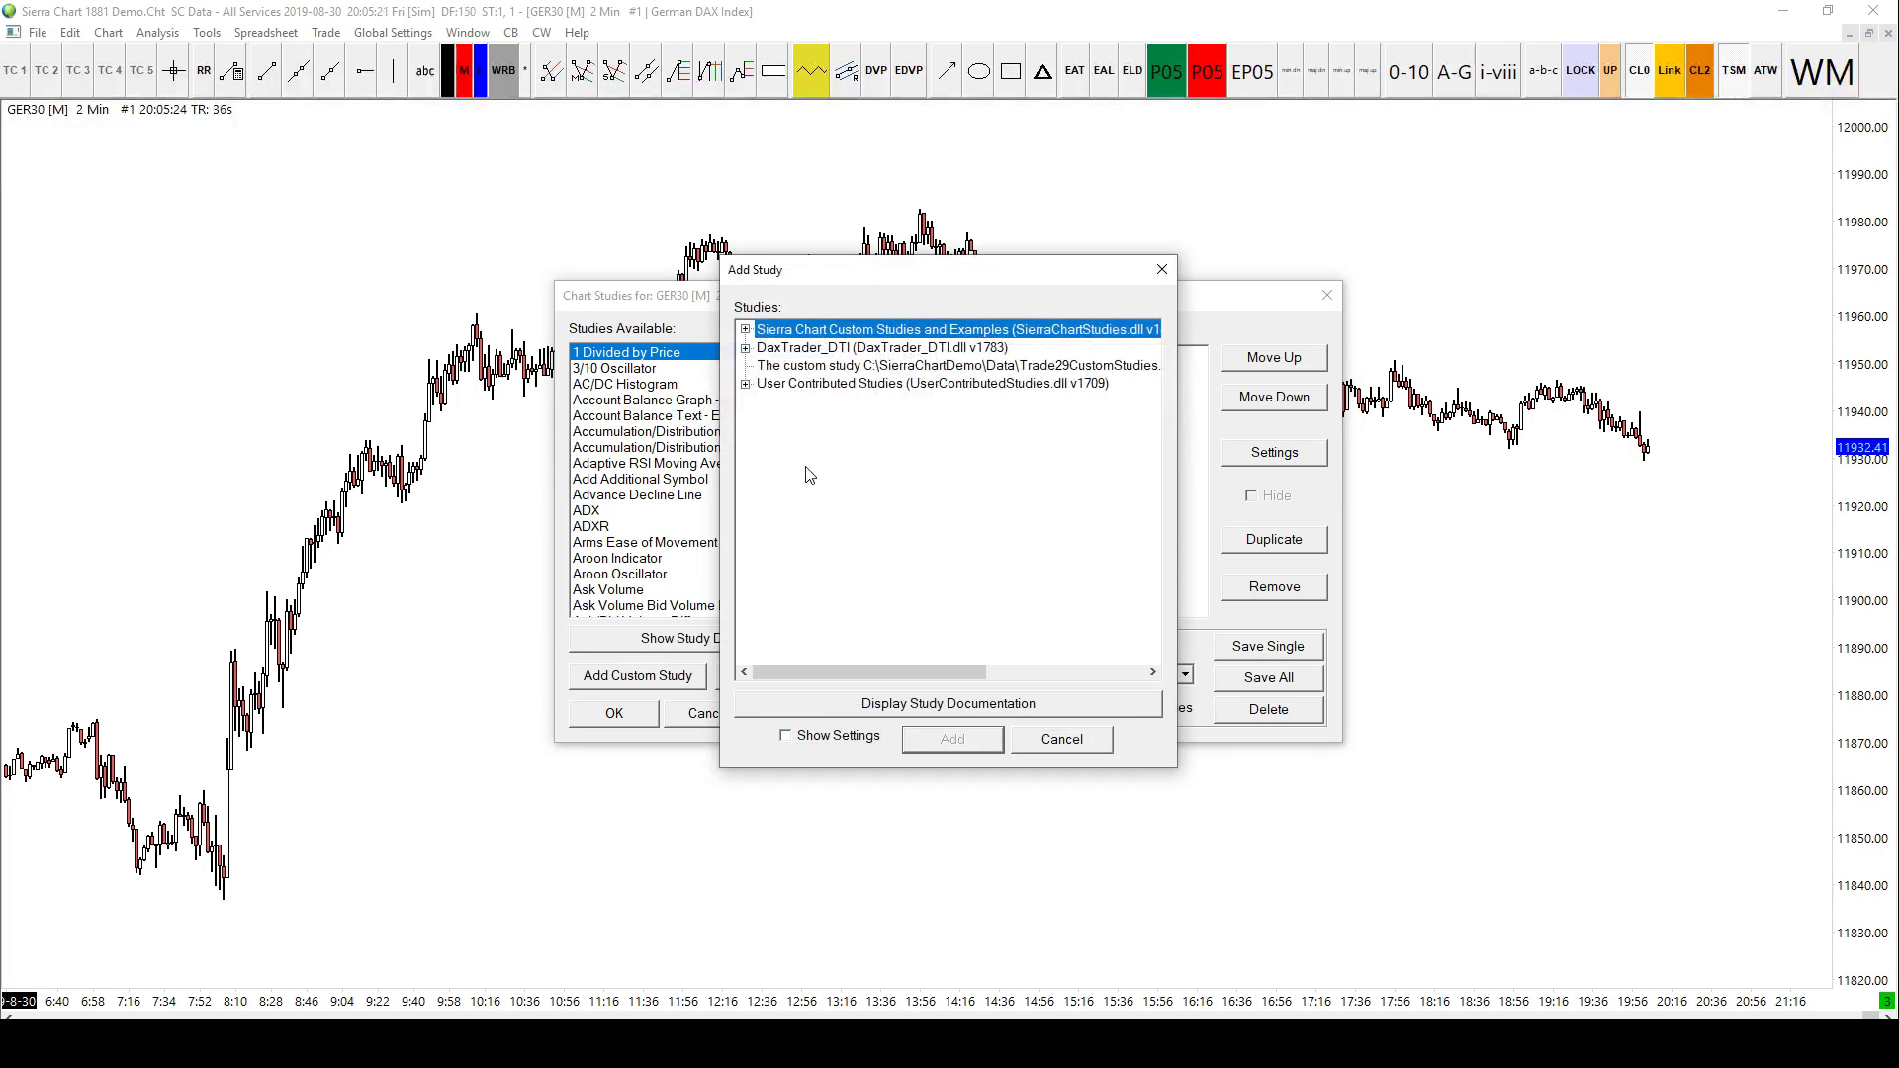
click(822, 351)
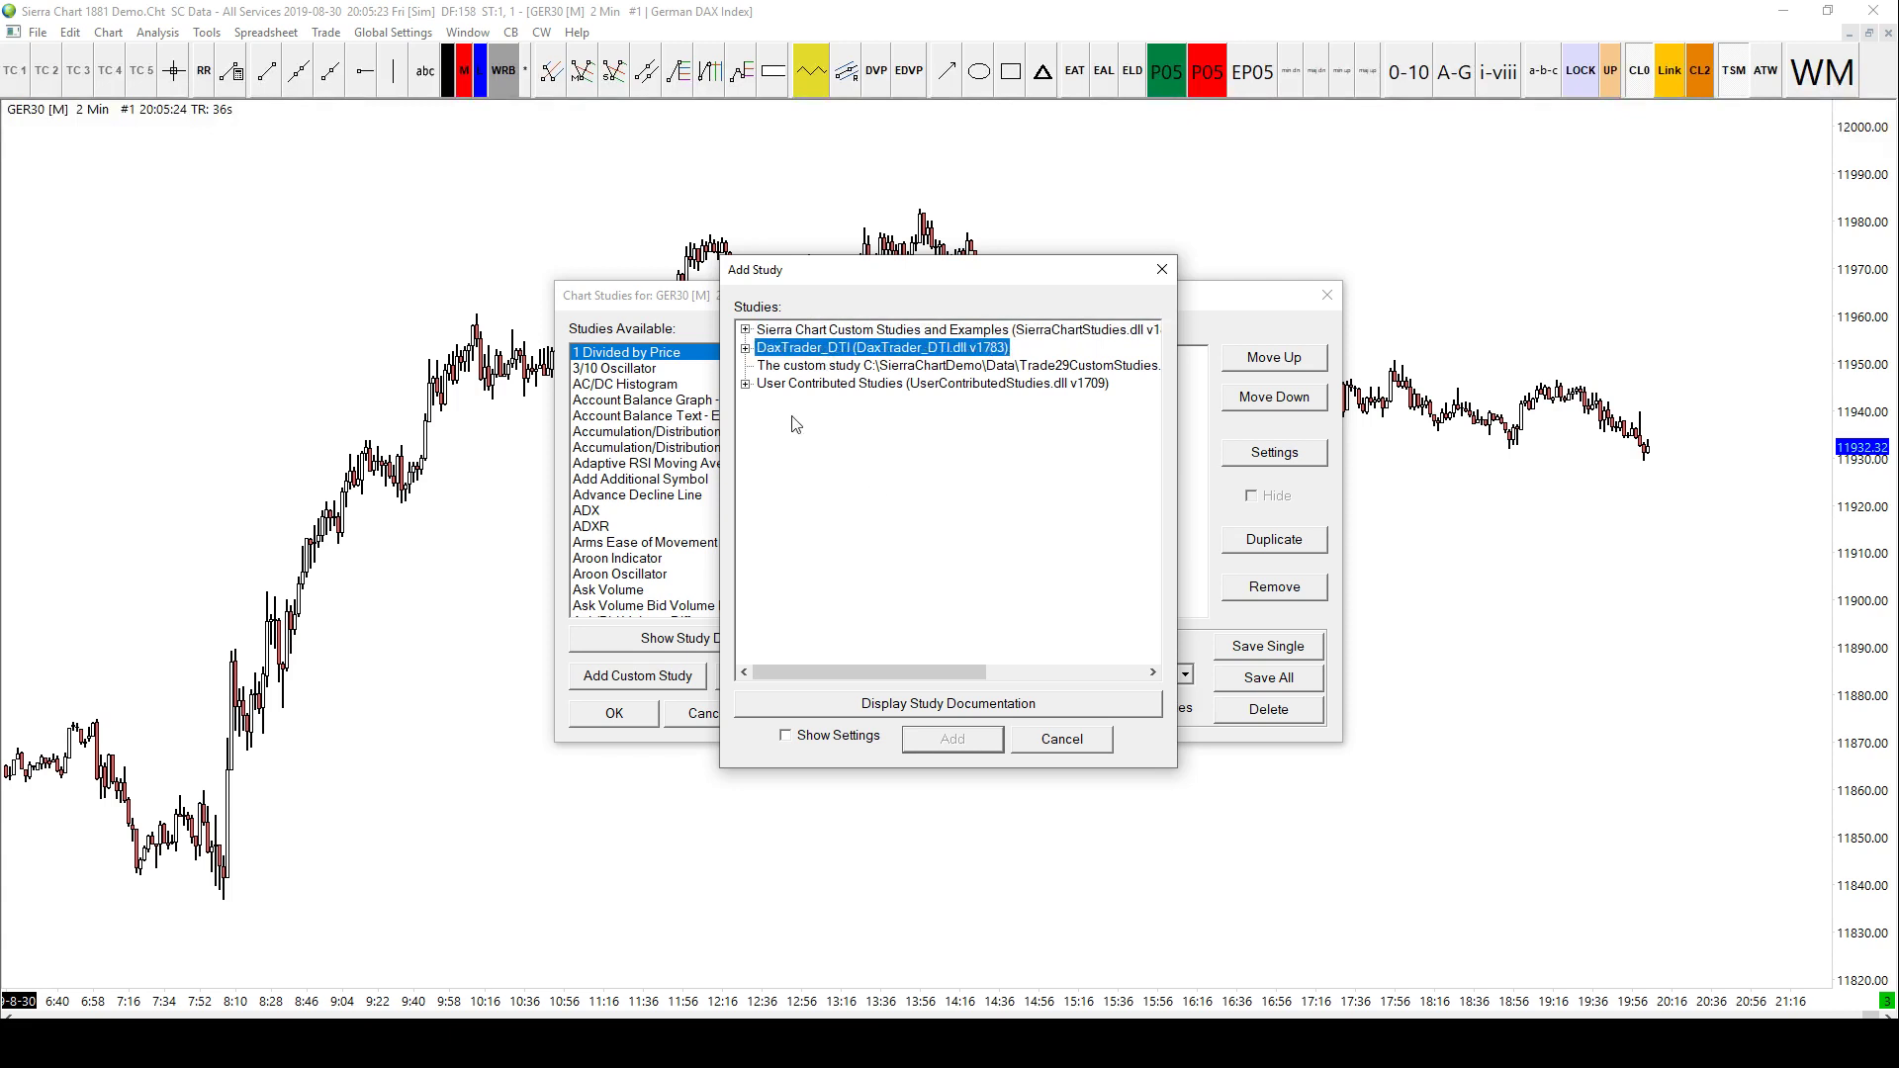
click(746, 349)
click(809, 368)
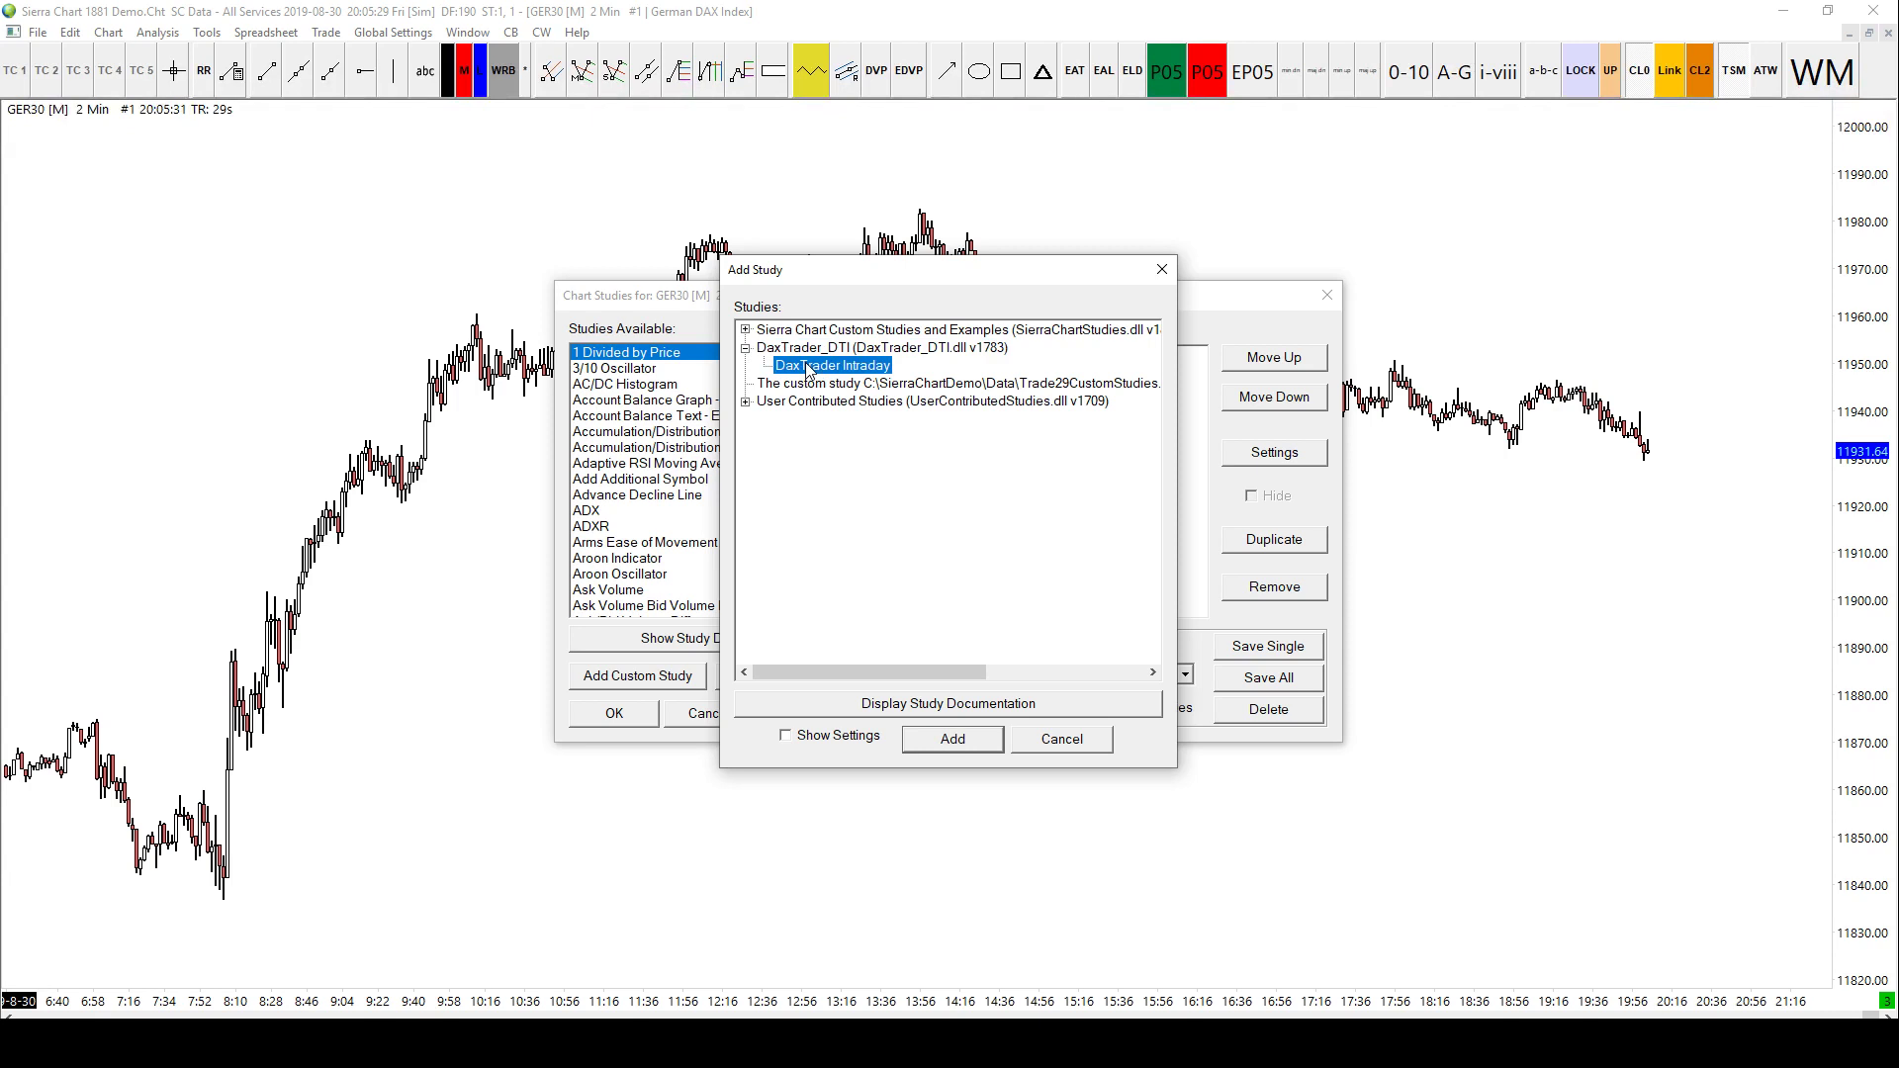
click(952, 740)
click(807, 717)
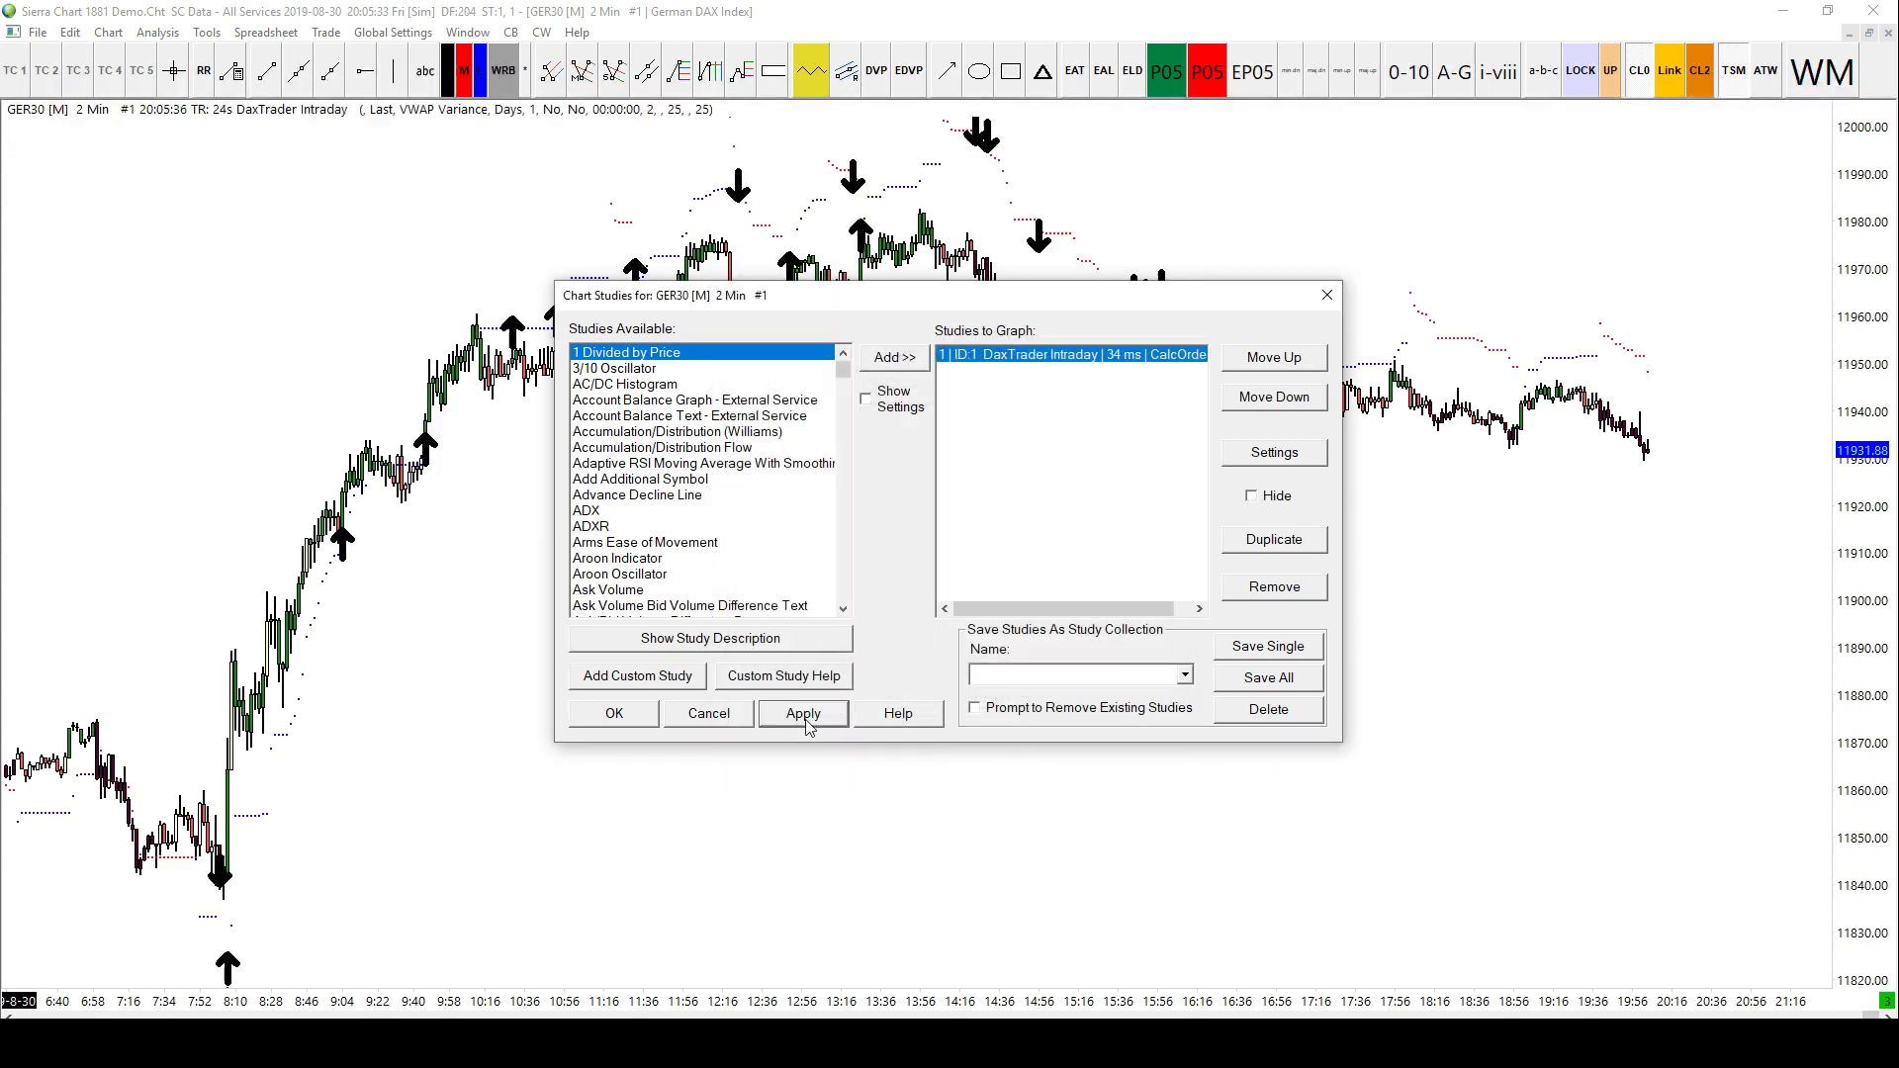
click(610, 719)
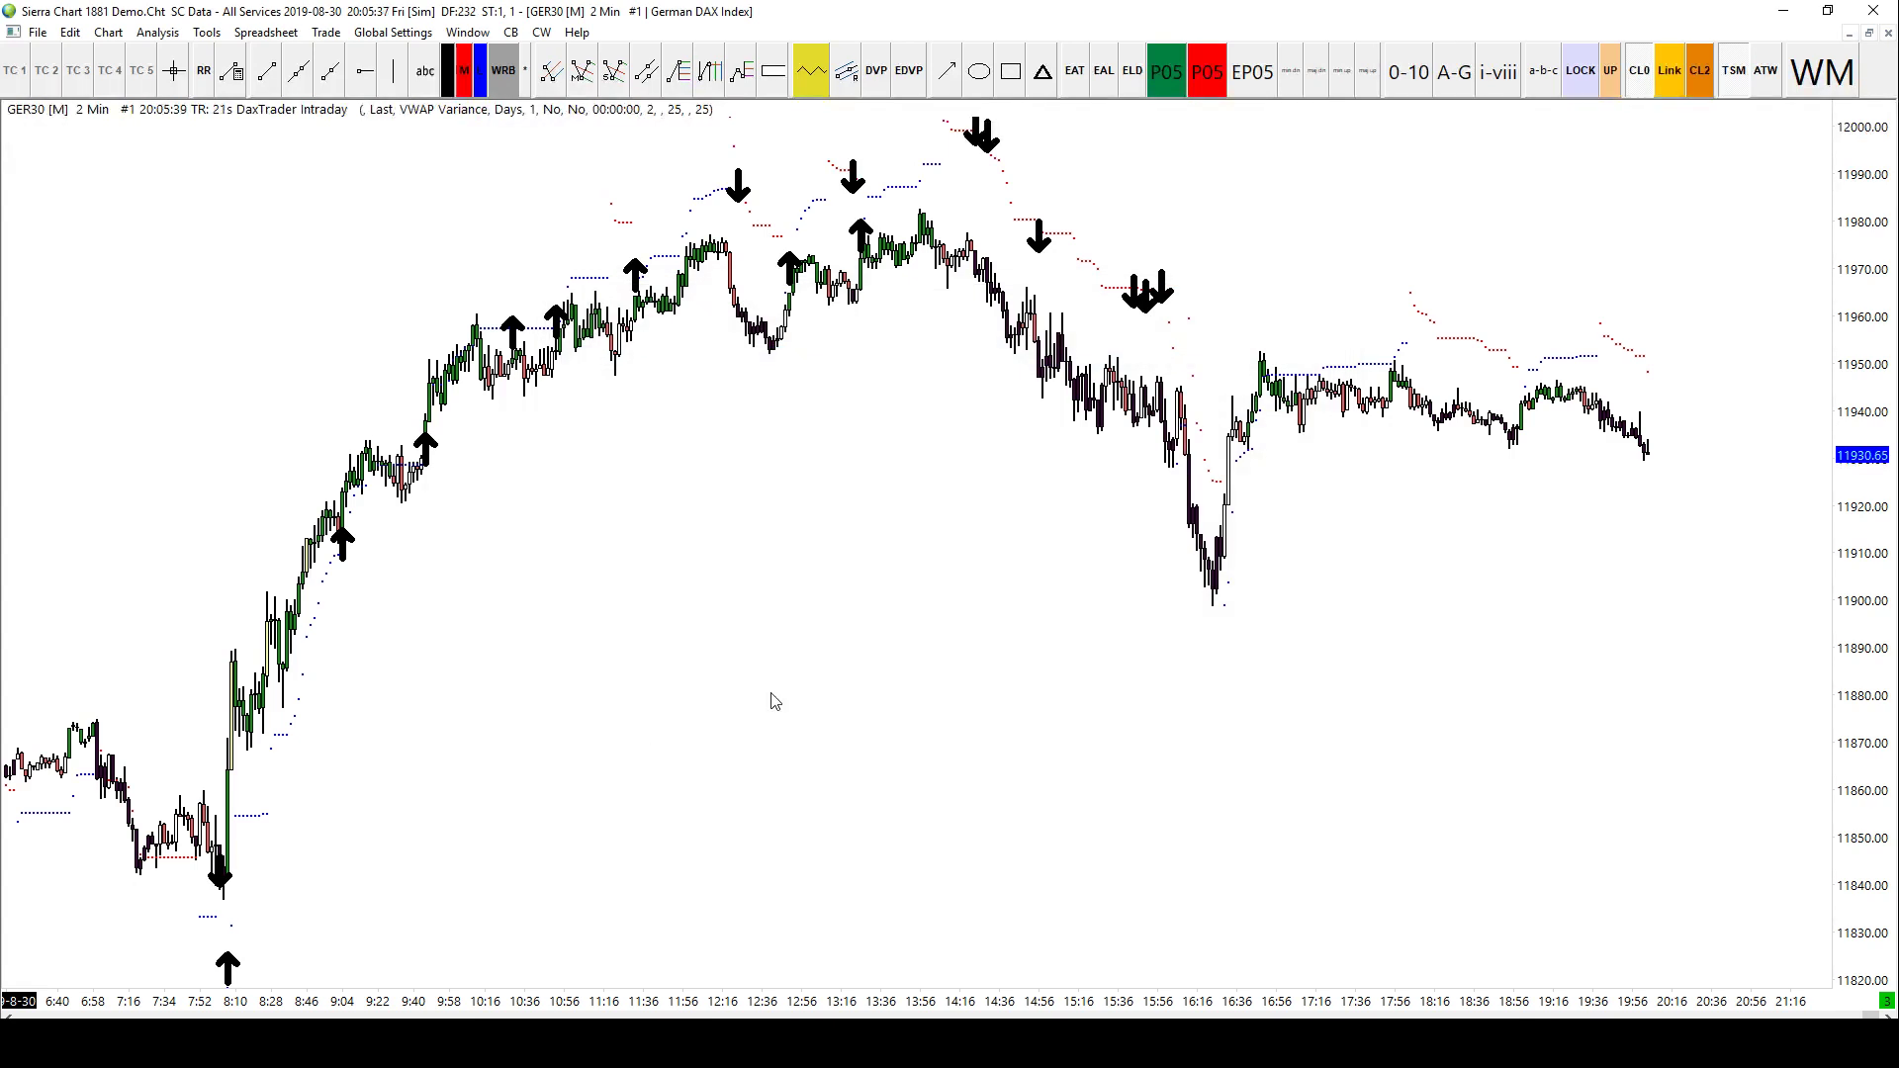
scroll(776, 725, up, 1)
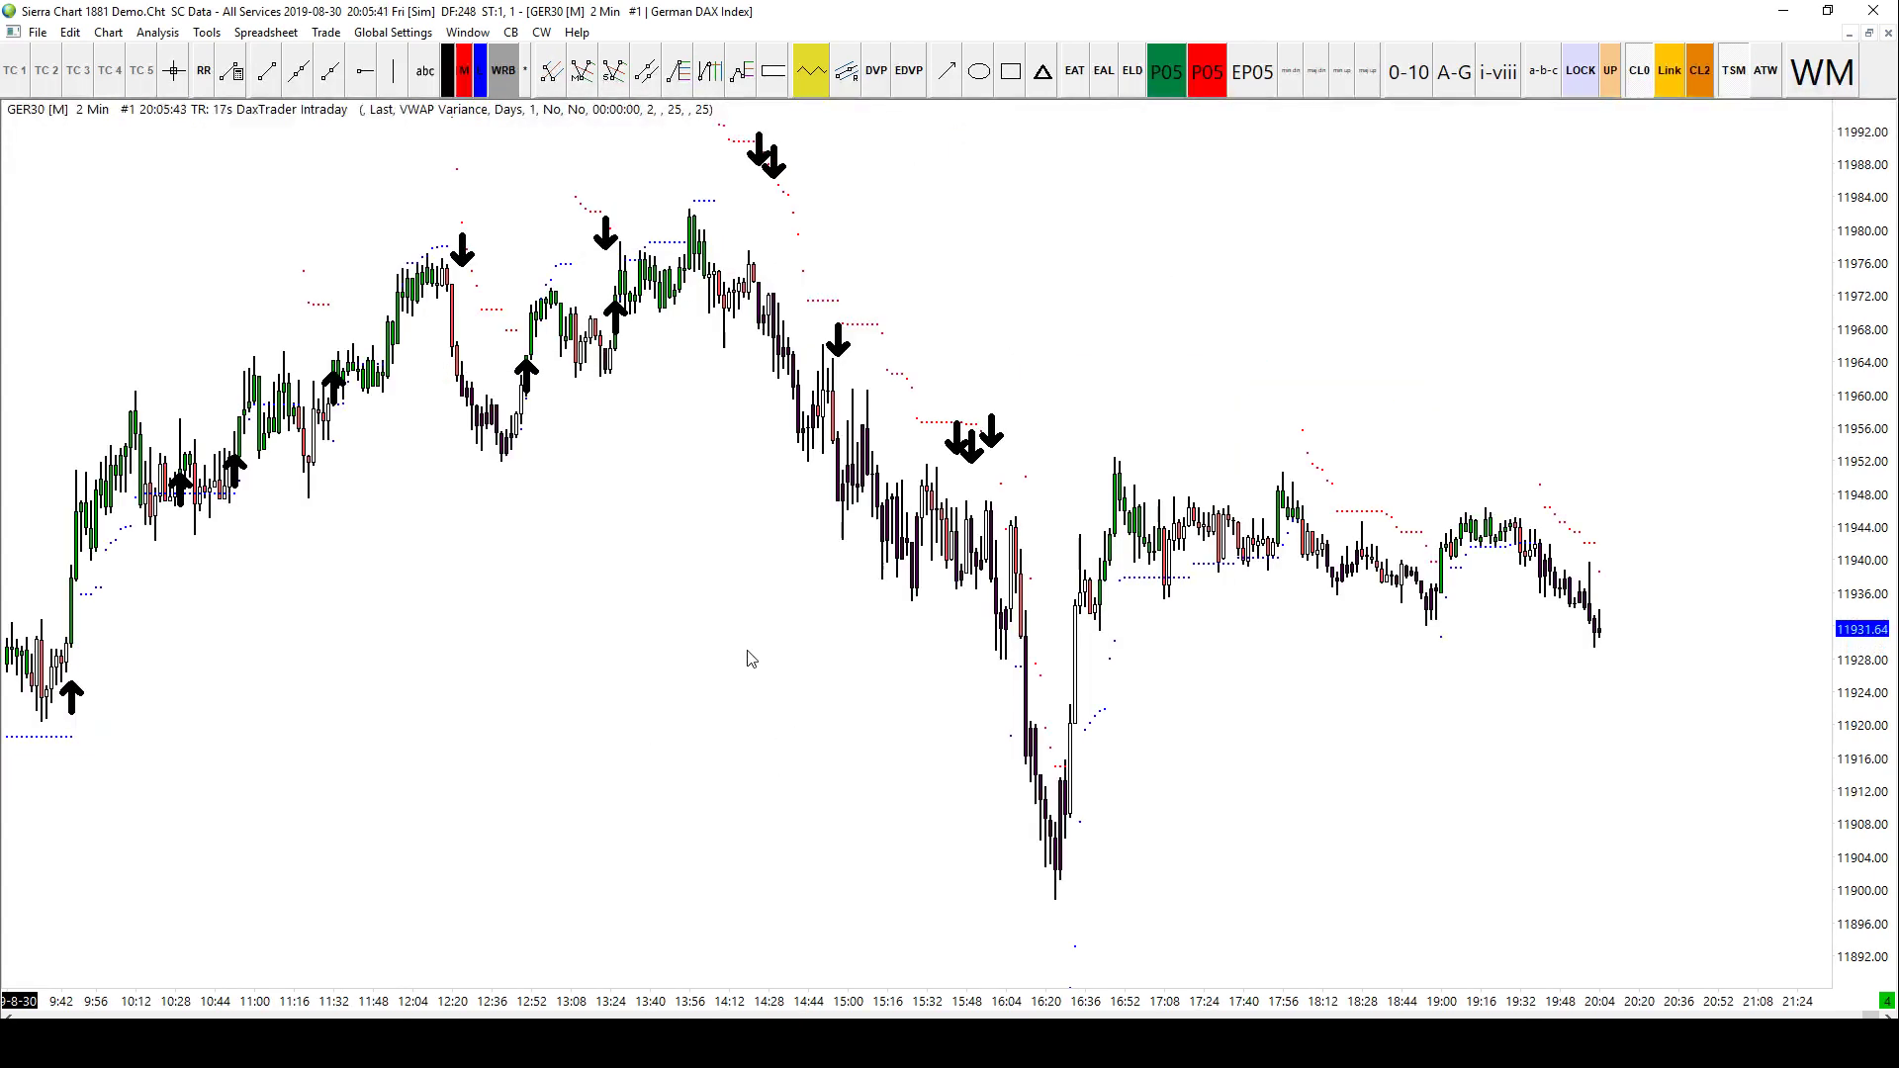
scroll(757, 658, down, 2)
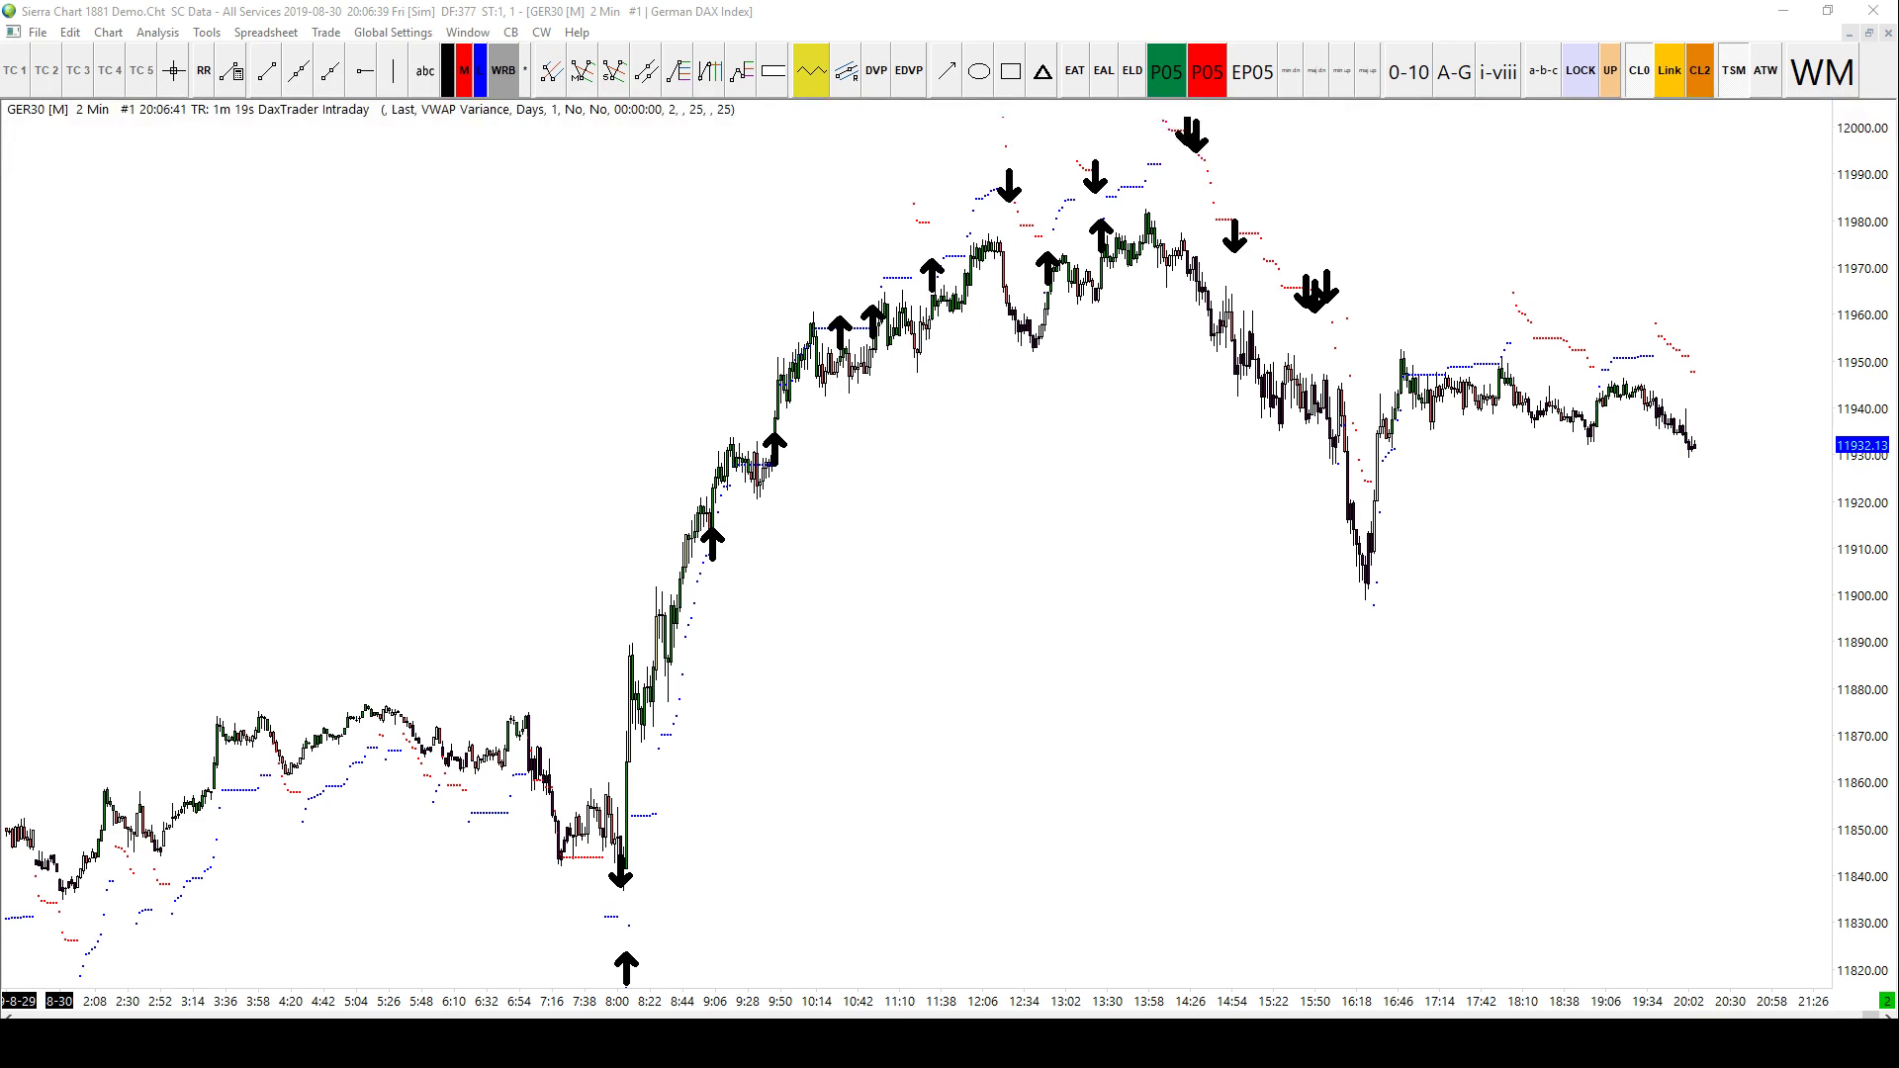
Step: Switch to File Explorer and create a folder named DTI Template File inside SierraChartDemo's Demo folder
drag(1898, 356, 784, 220)
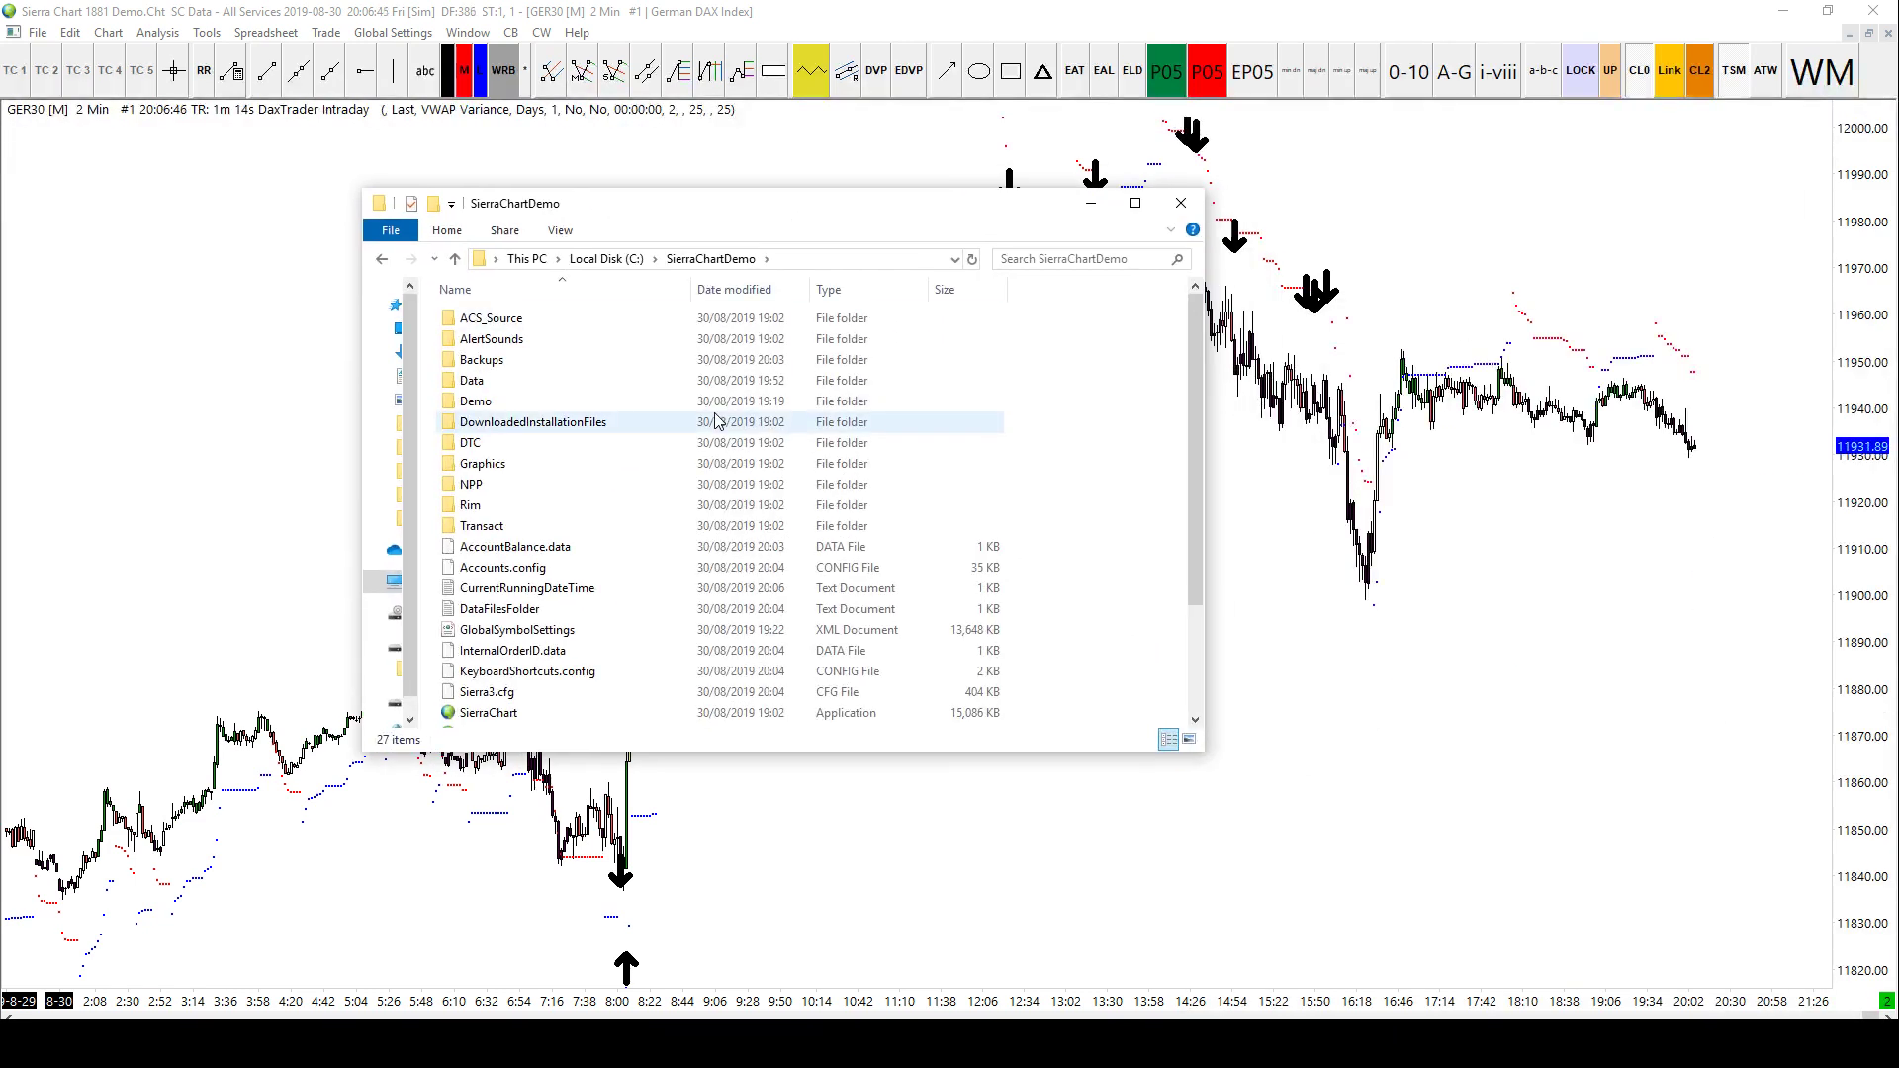
double_click(554, 400)
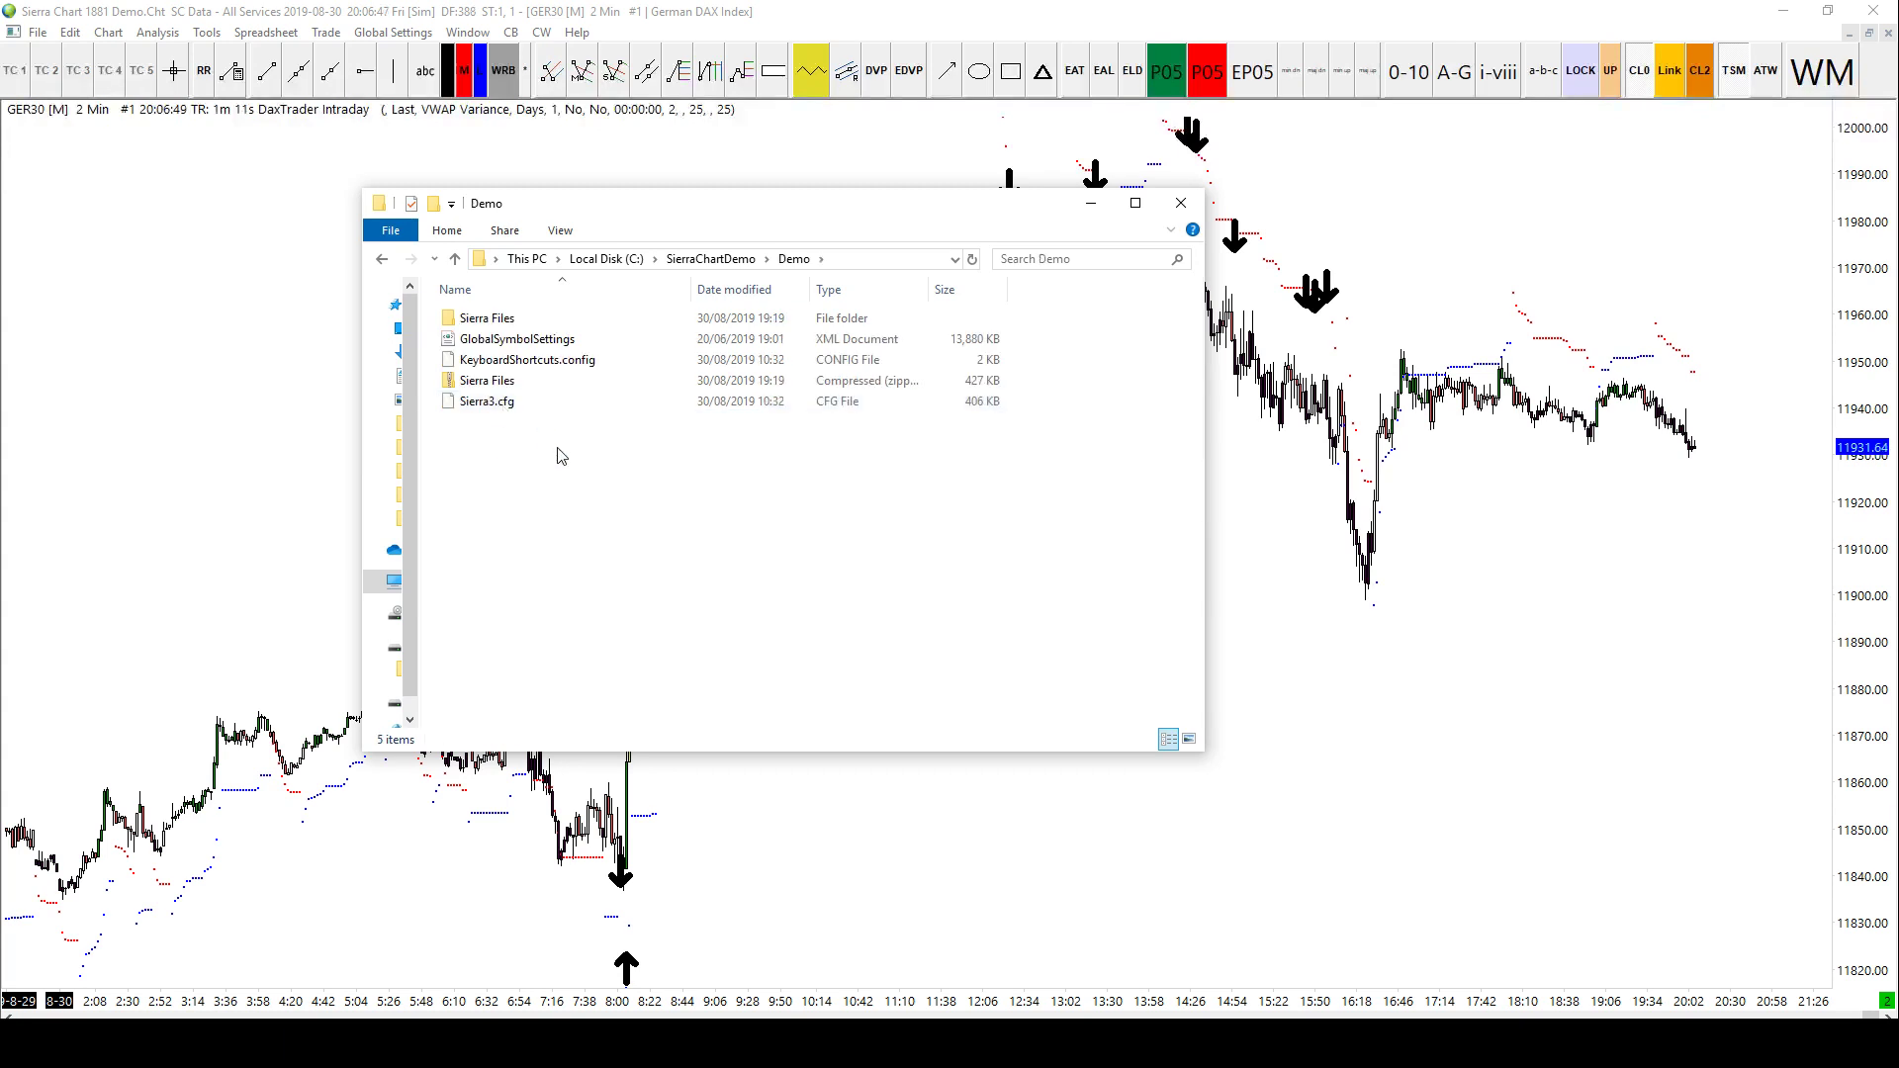
right_click(559, 455)
mouse_move(718, 698)
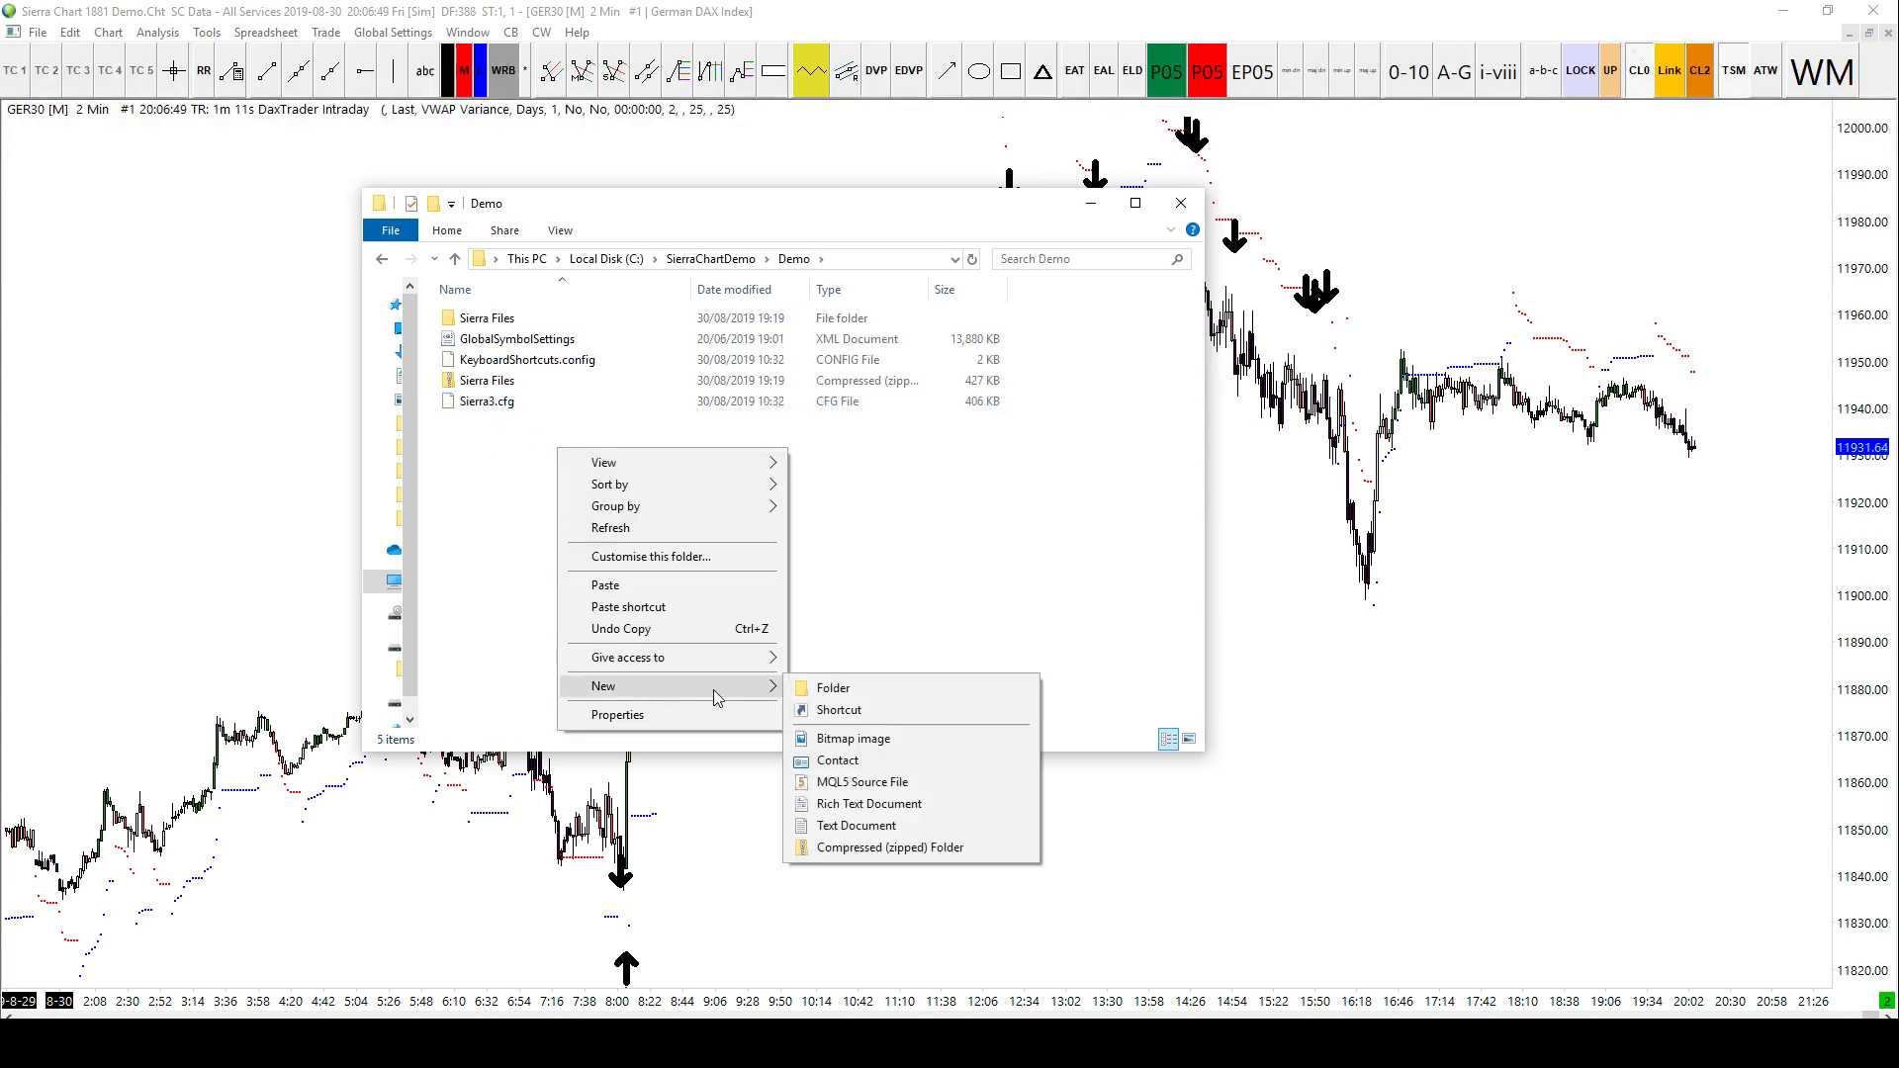
click(826, 687)
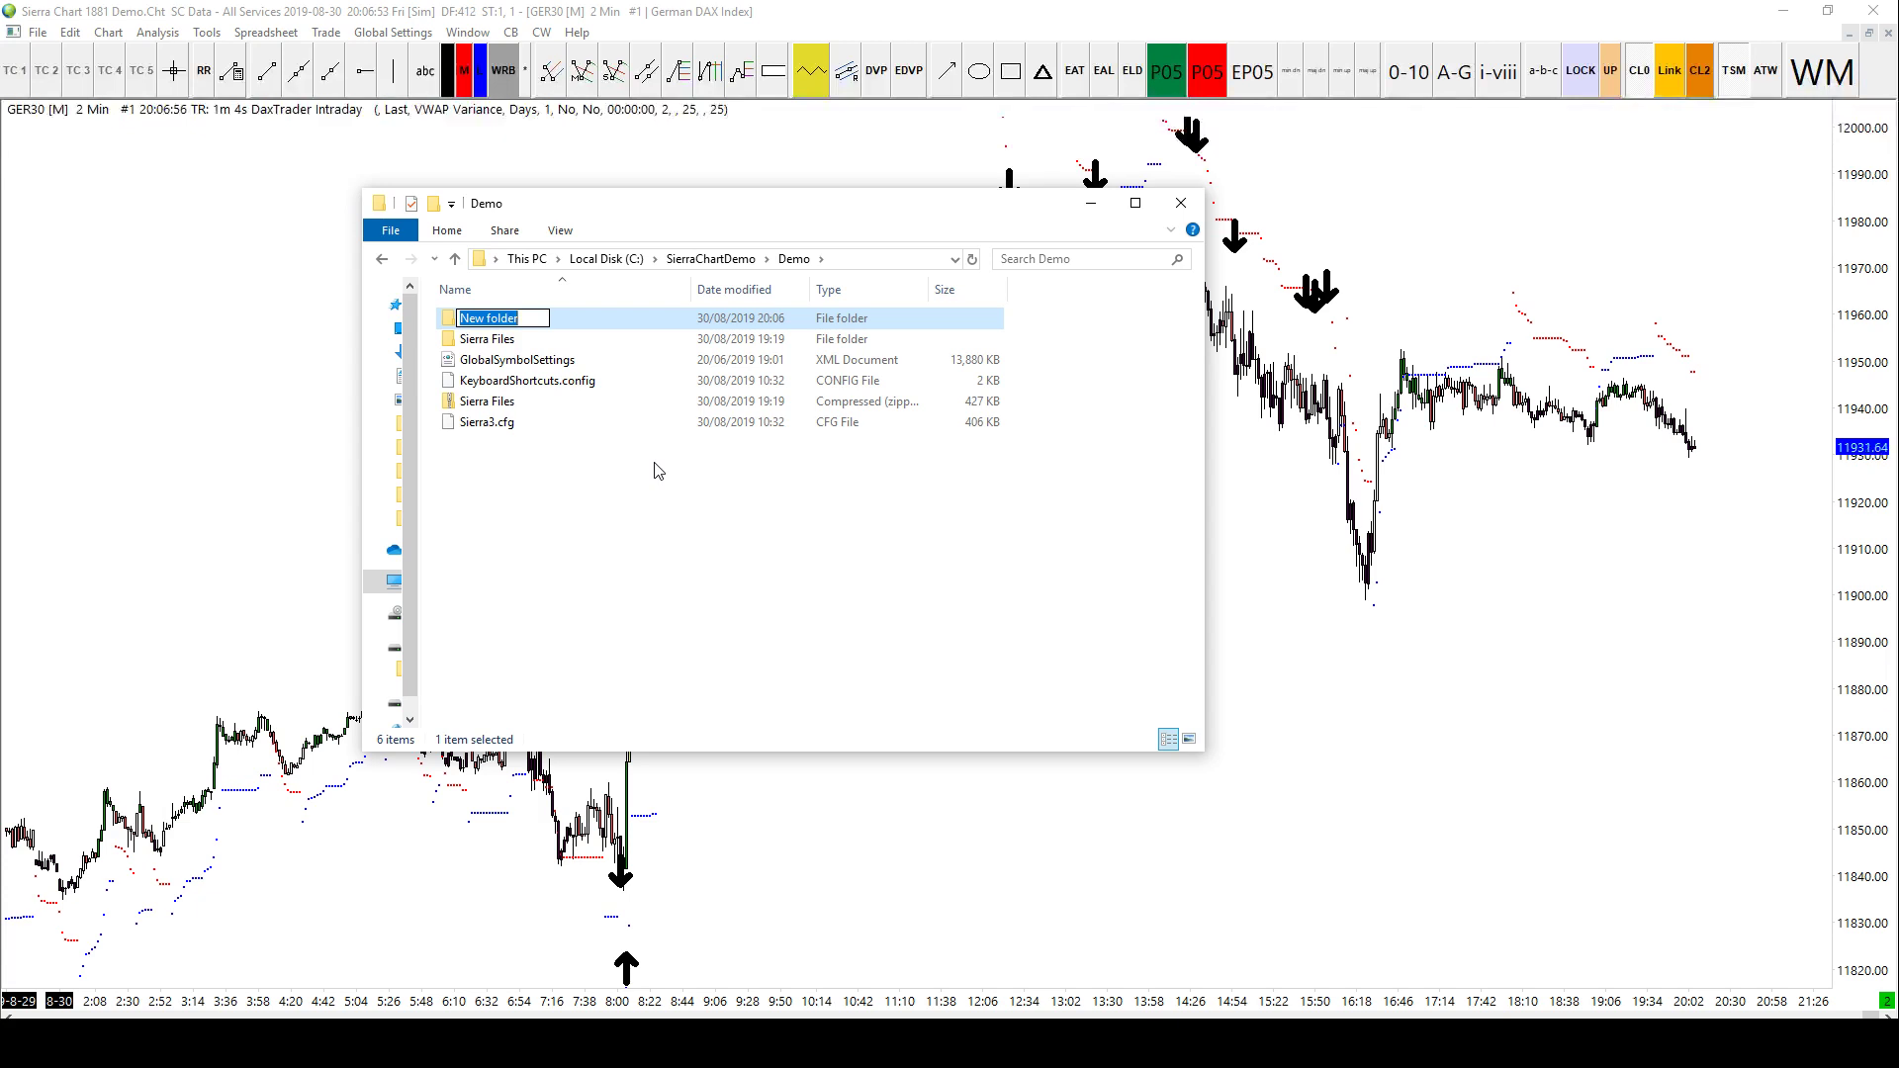
text(Template Fil)
text(e)
text(DTI)
key(Return)
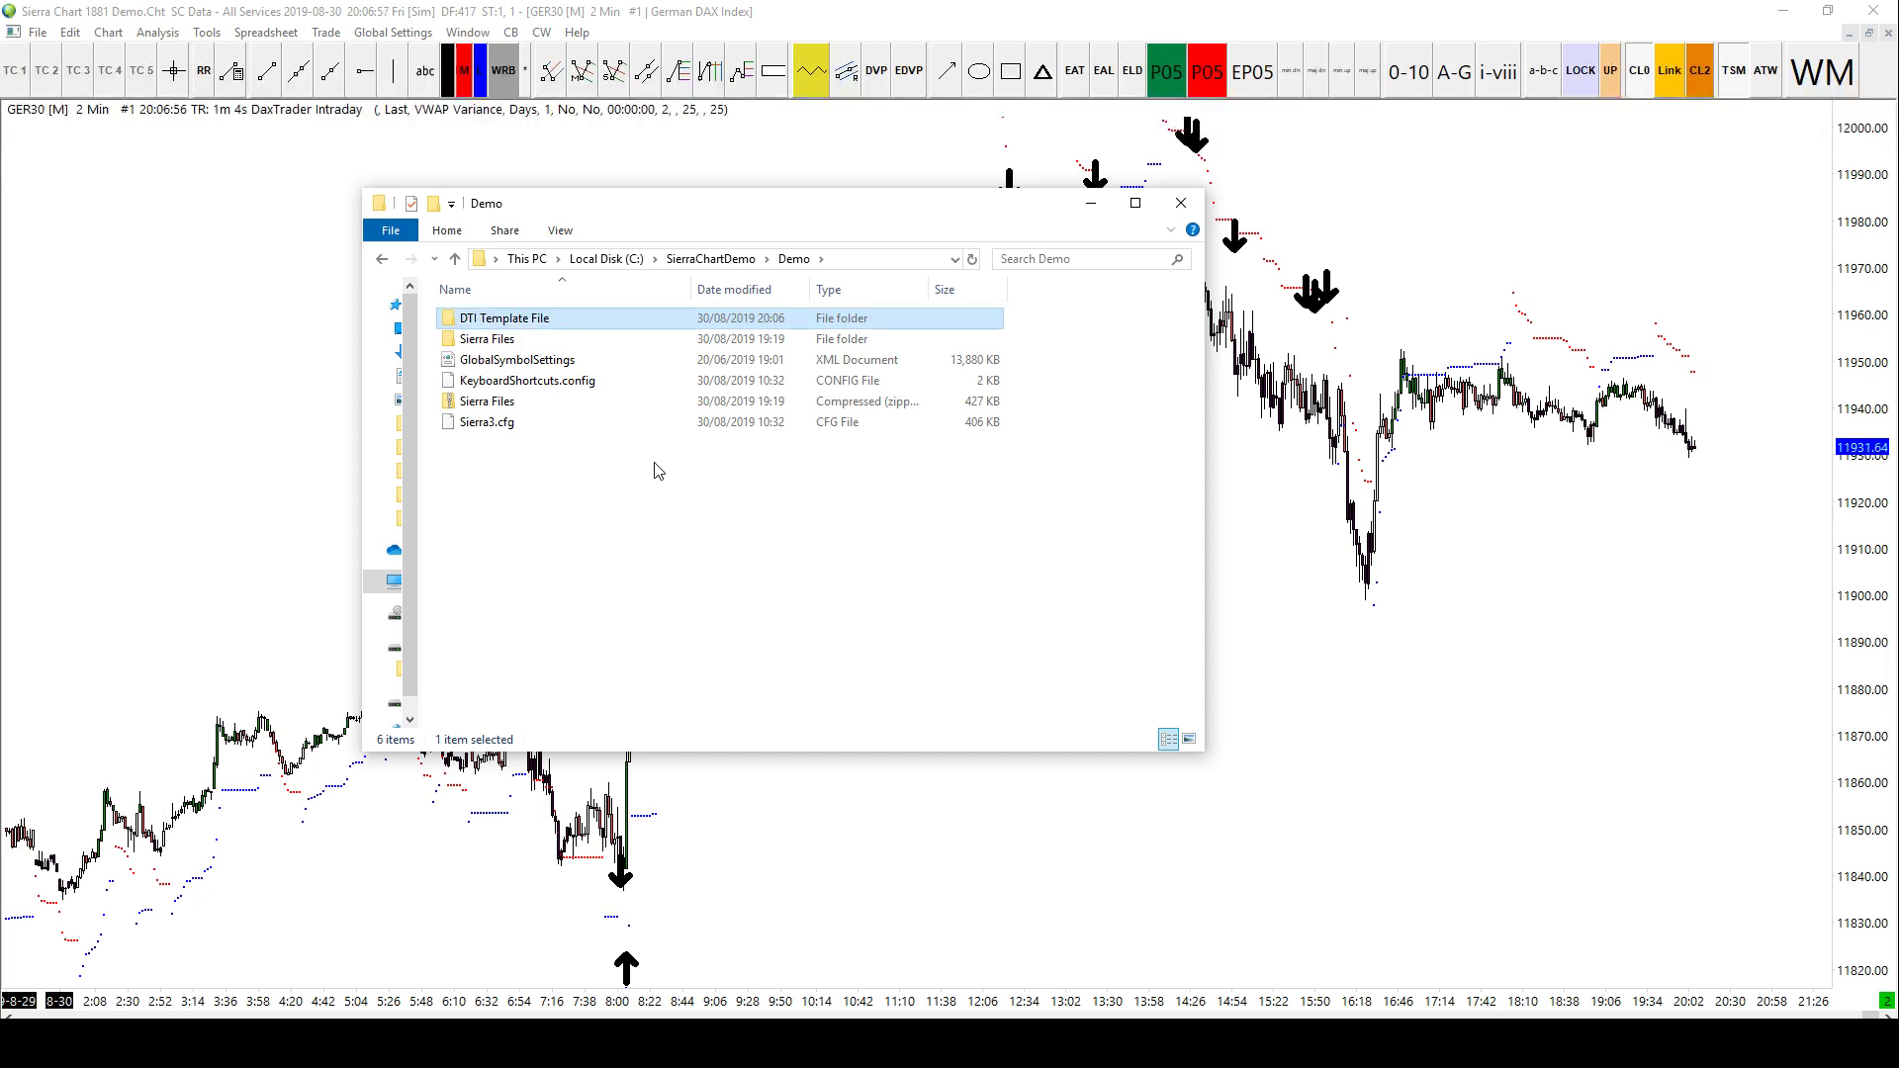
Step: Paste the copied study collection file DTI_DAX7.StdyCollct into the DTI Template File folder
double_click(510, 317)
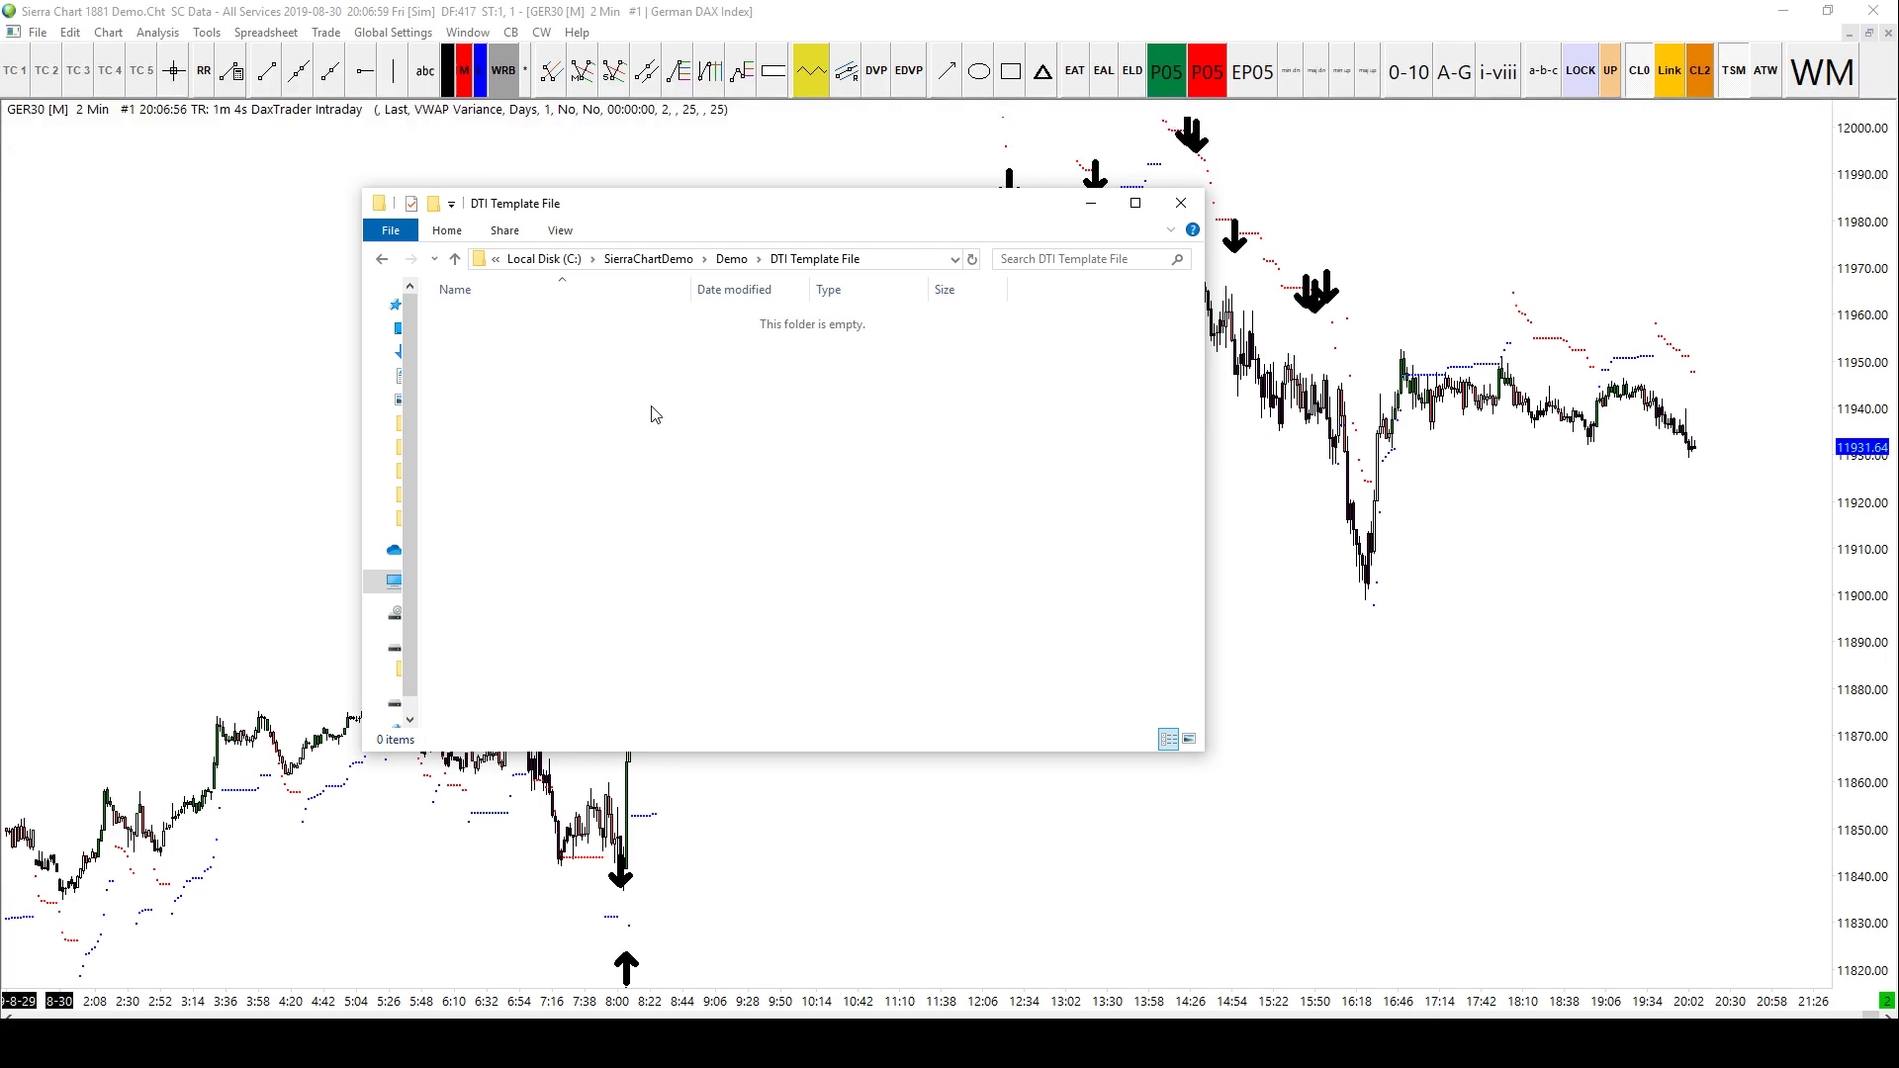
key(ctrl+v)
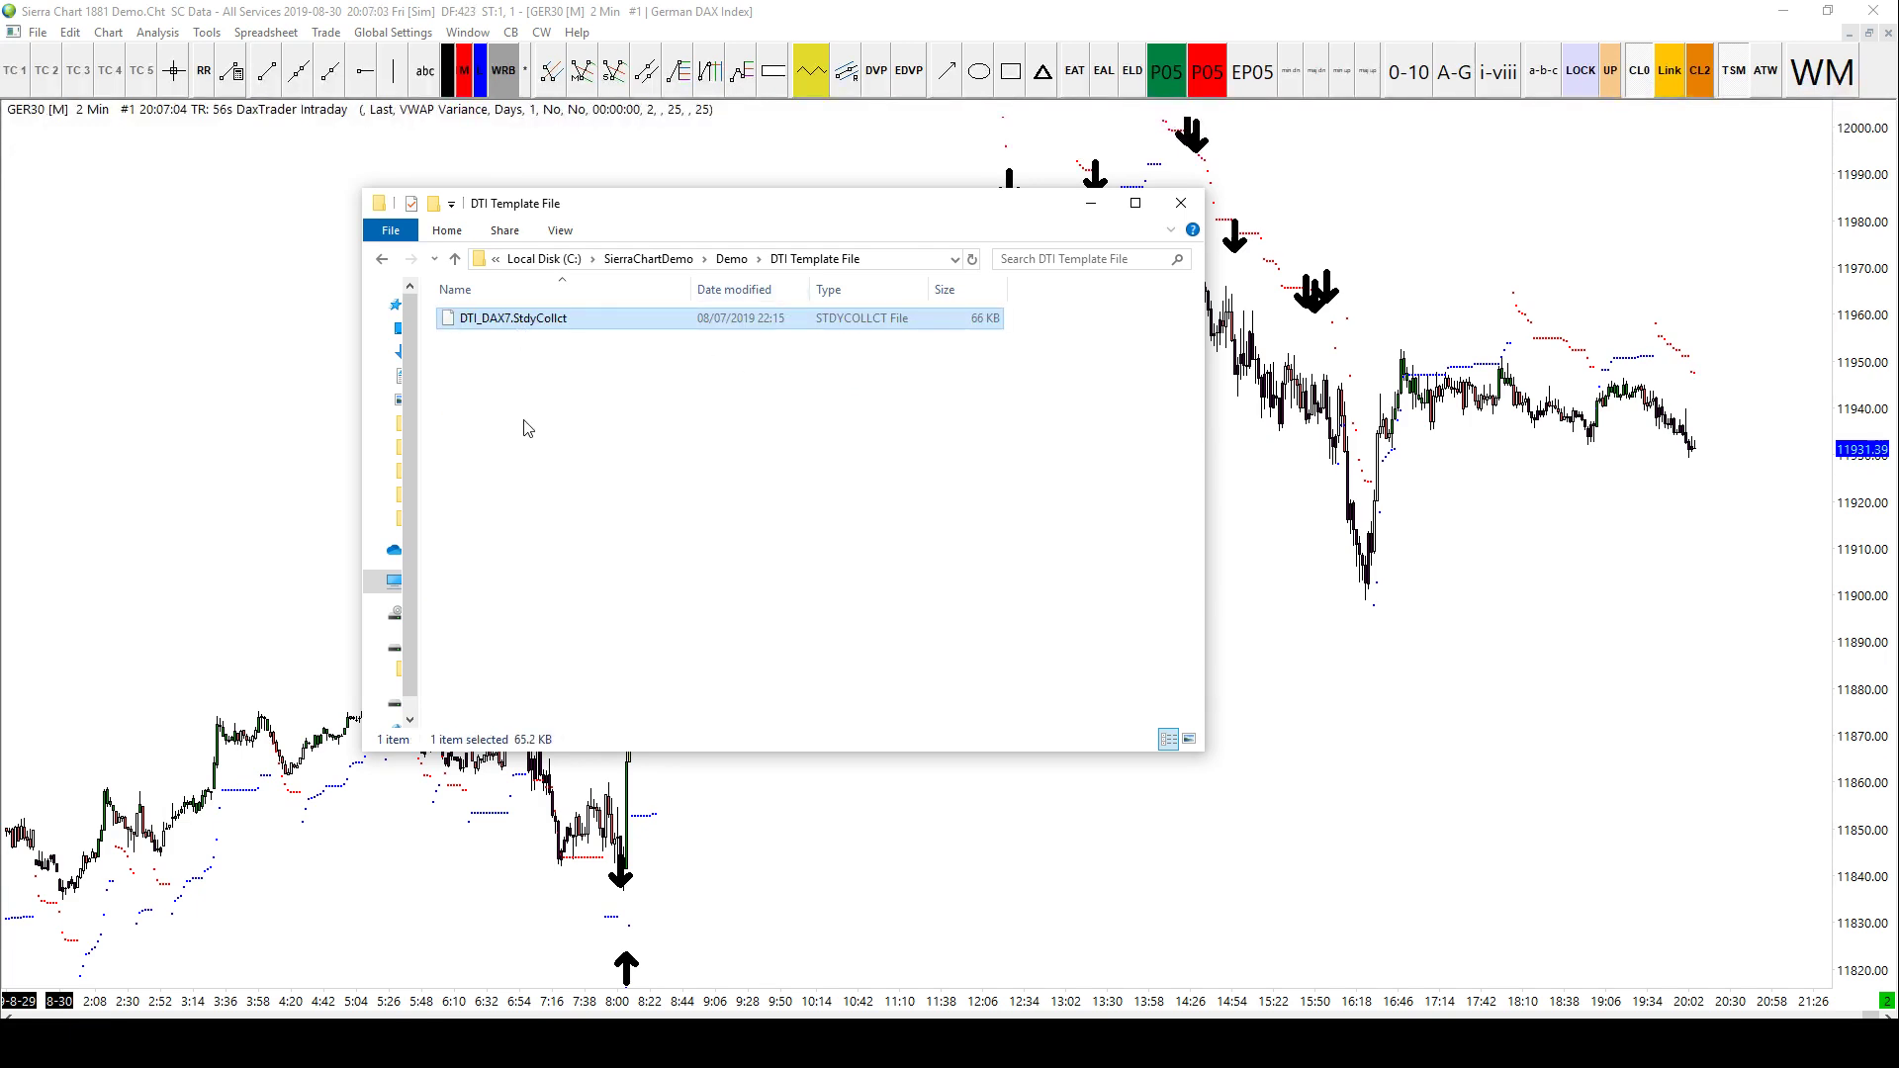
click(547, 376)
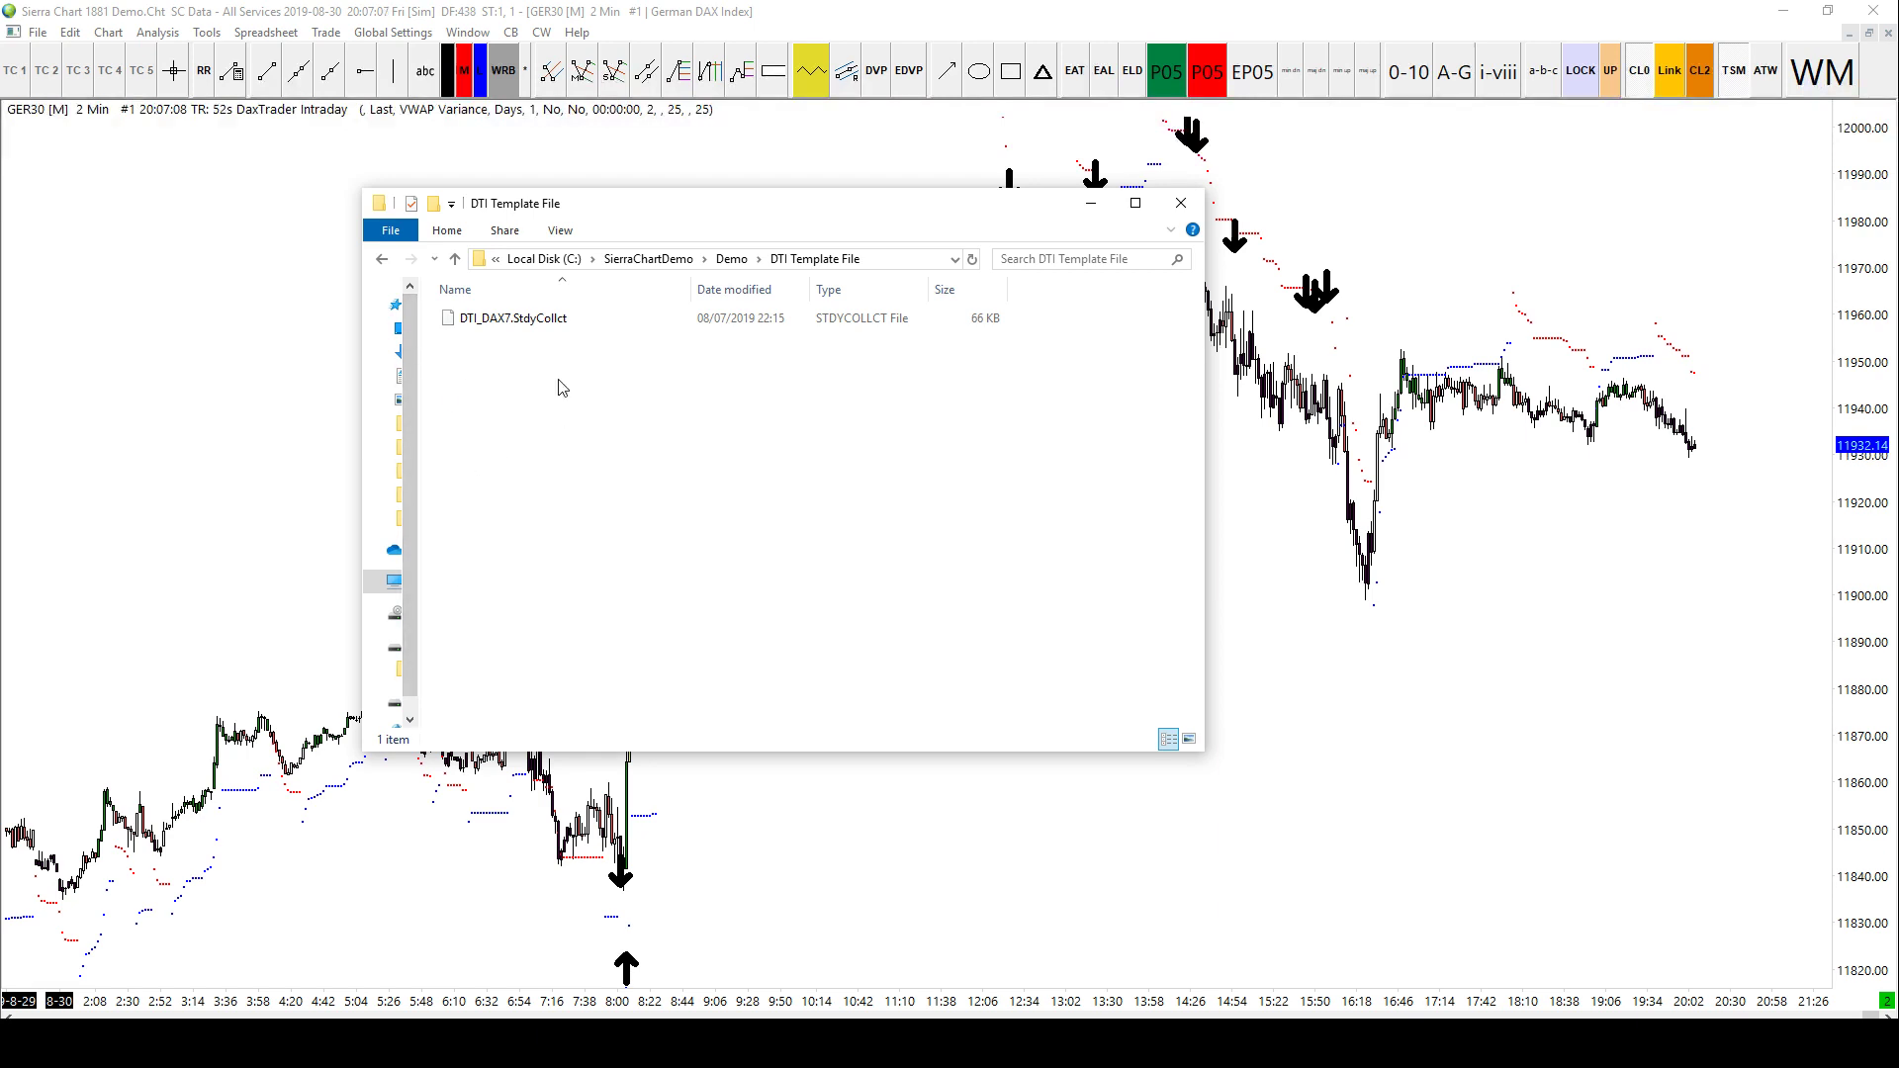
Step: Copy DTI_DAX7.StdyCollct from the DTI Template File folder into SierraChartDemo's Data folder
right_click(530, 324)
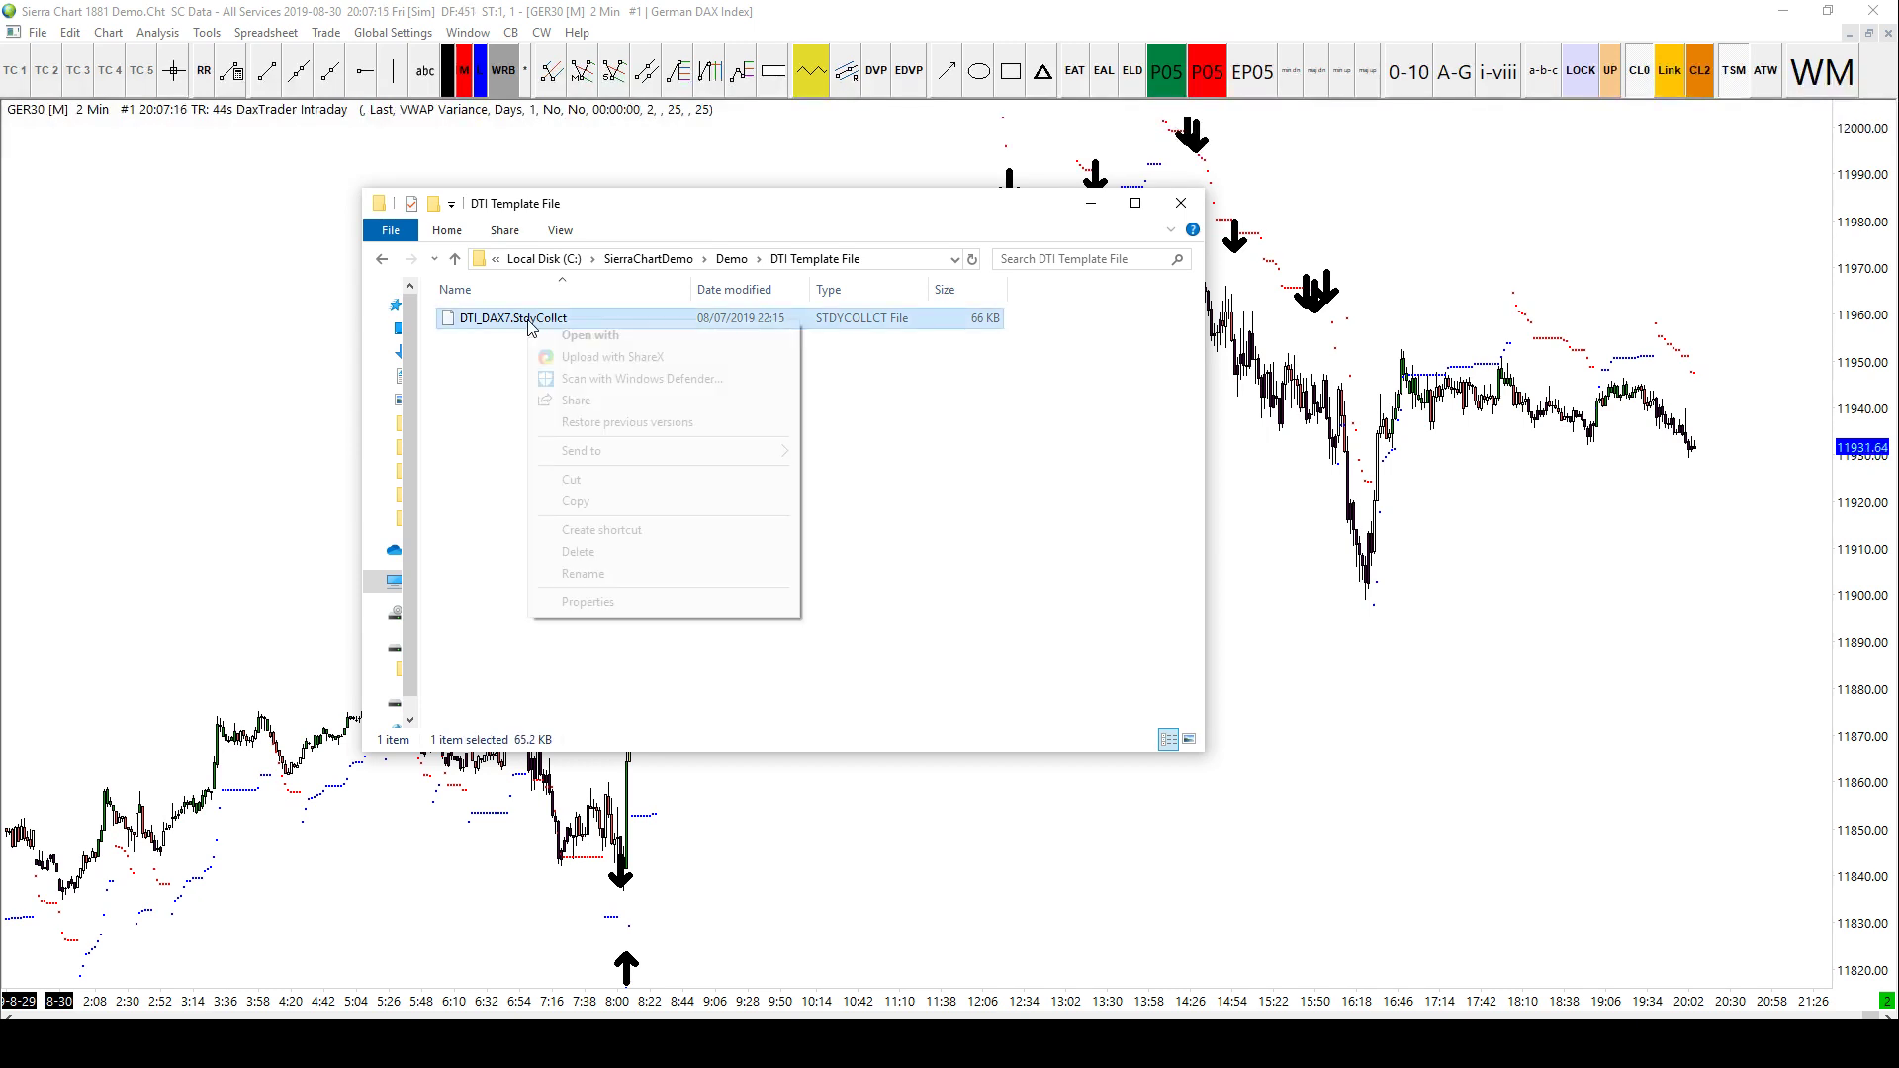
click(597, 519)
click(596, 520)
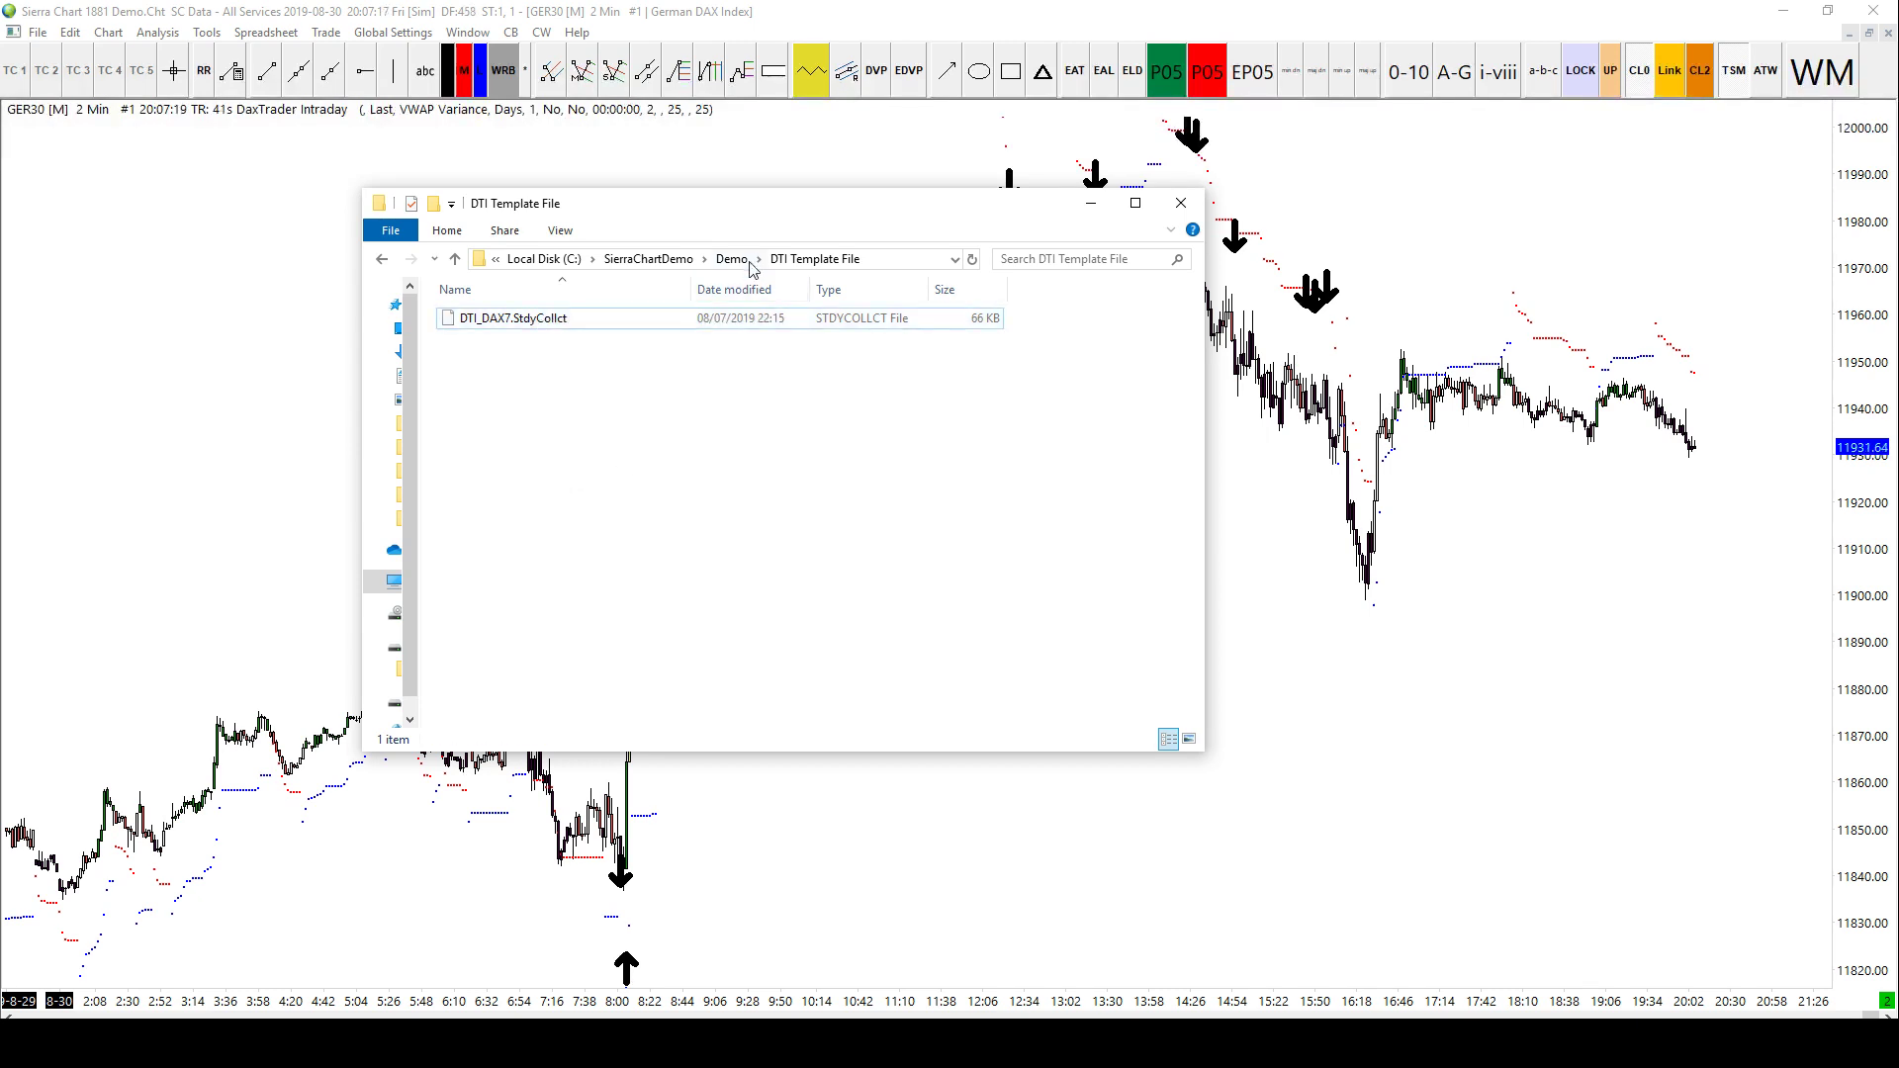
click(545, 259)
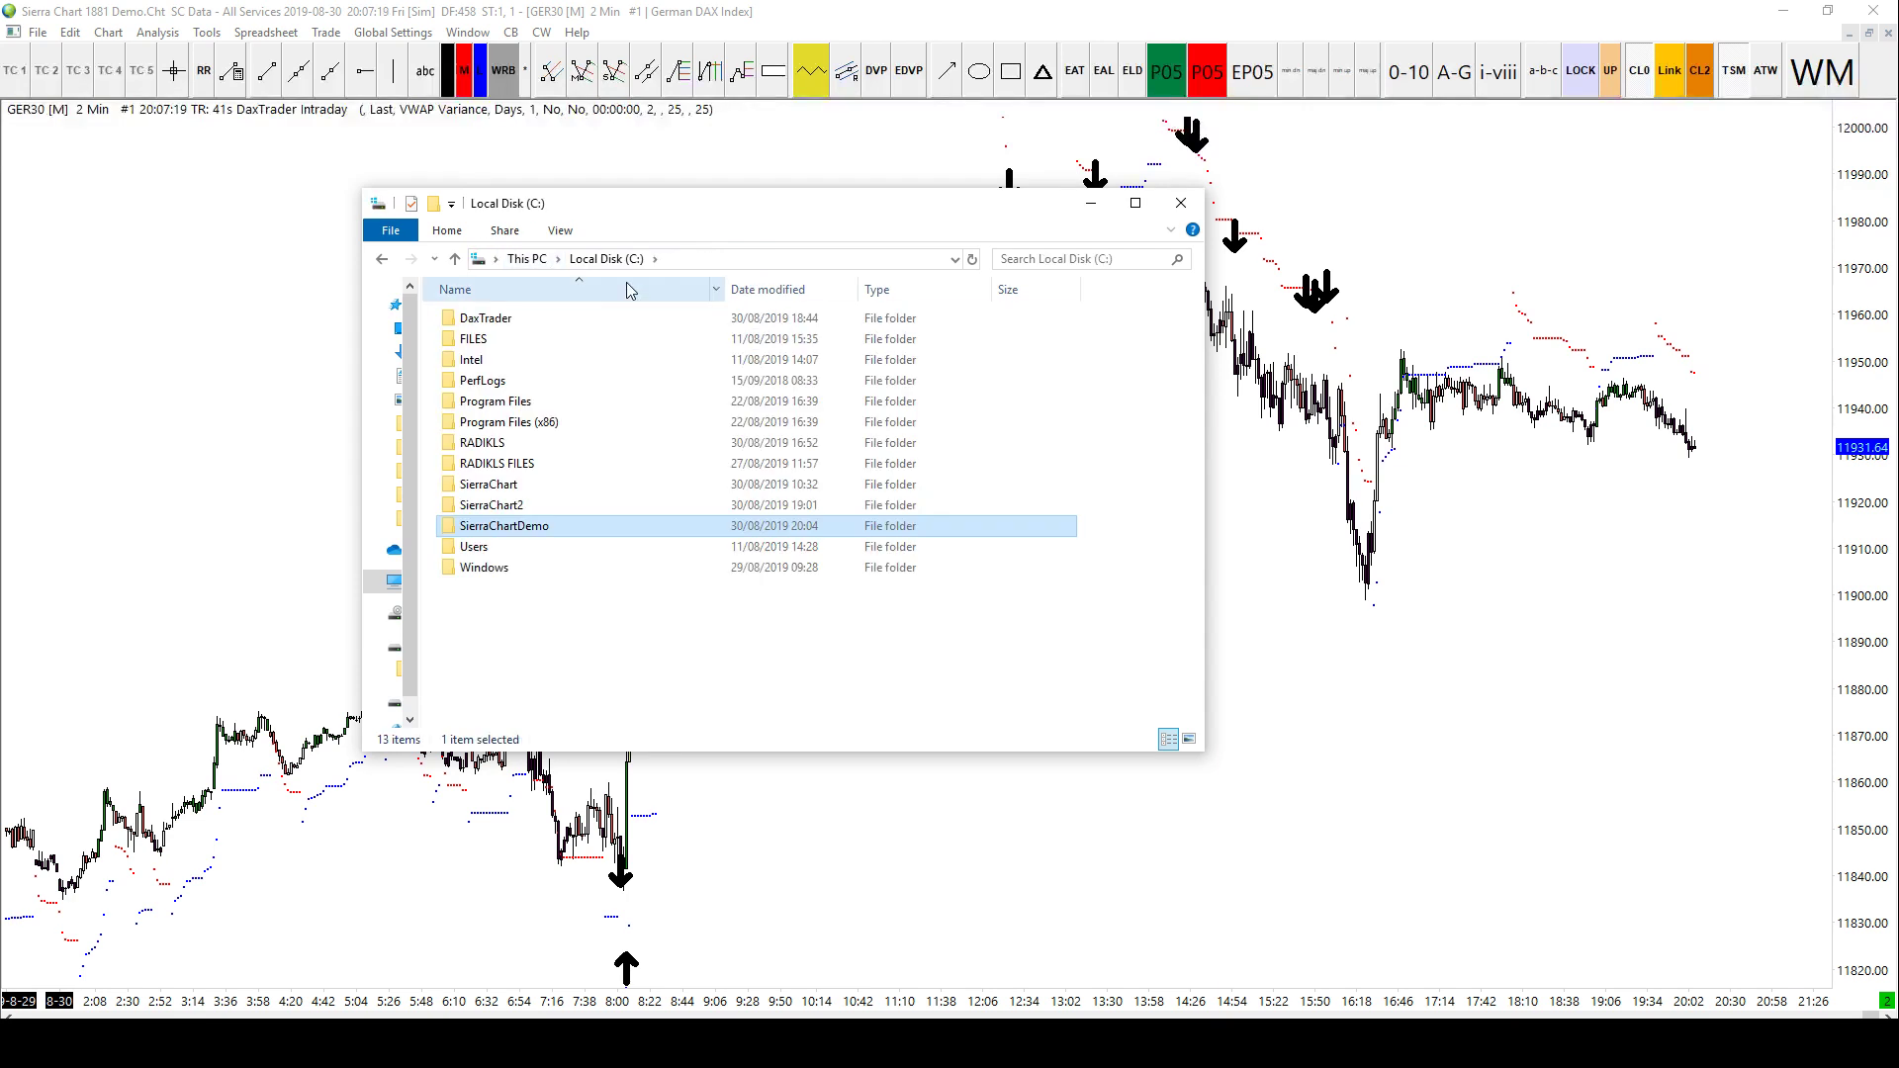
double_click(530, 522)
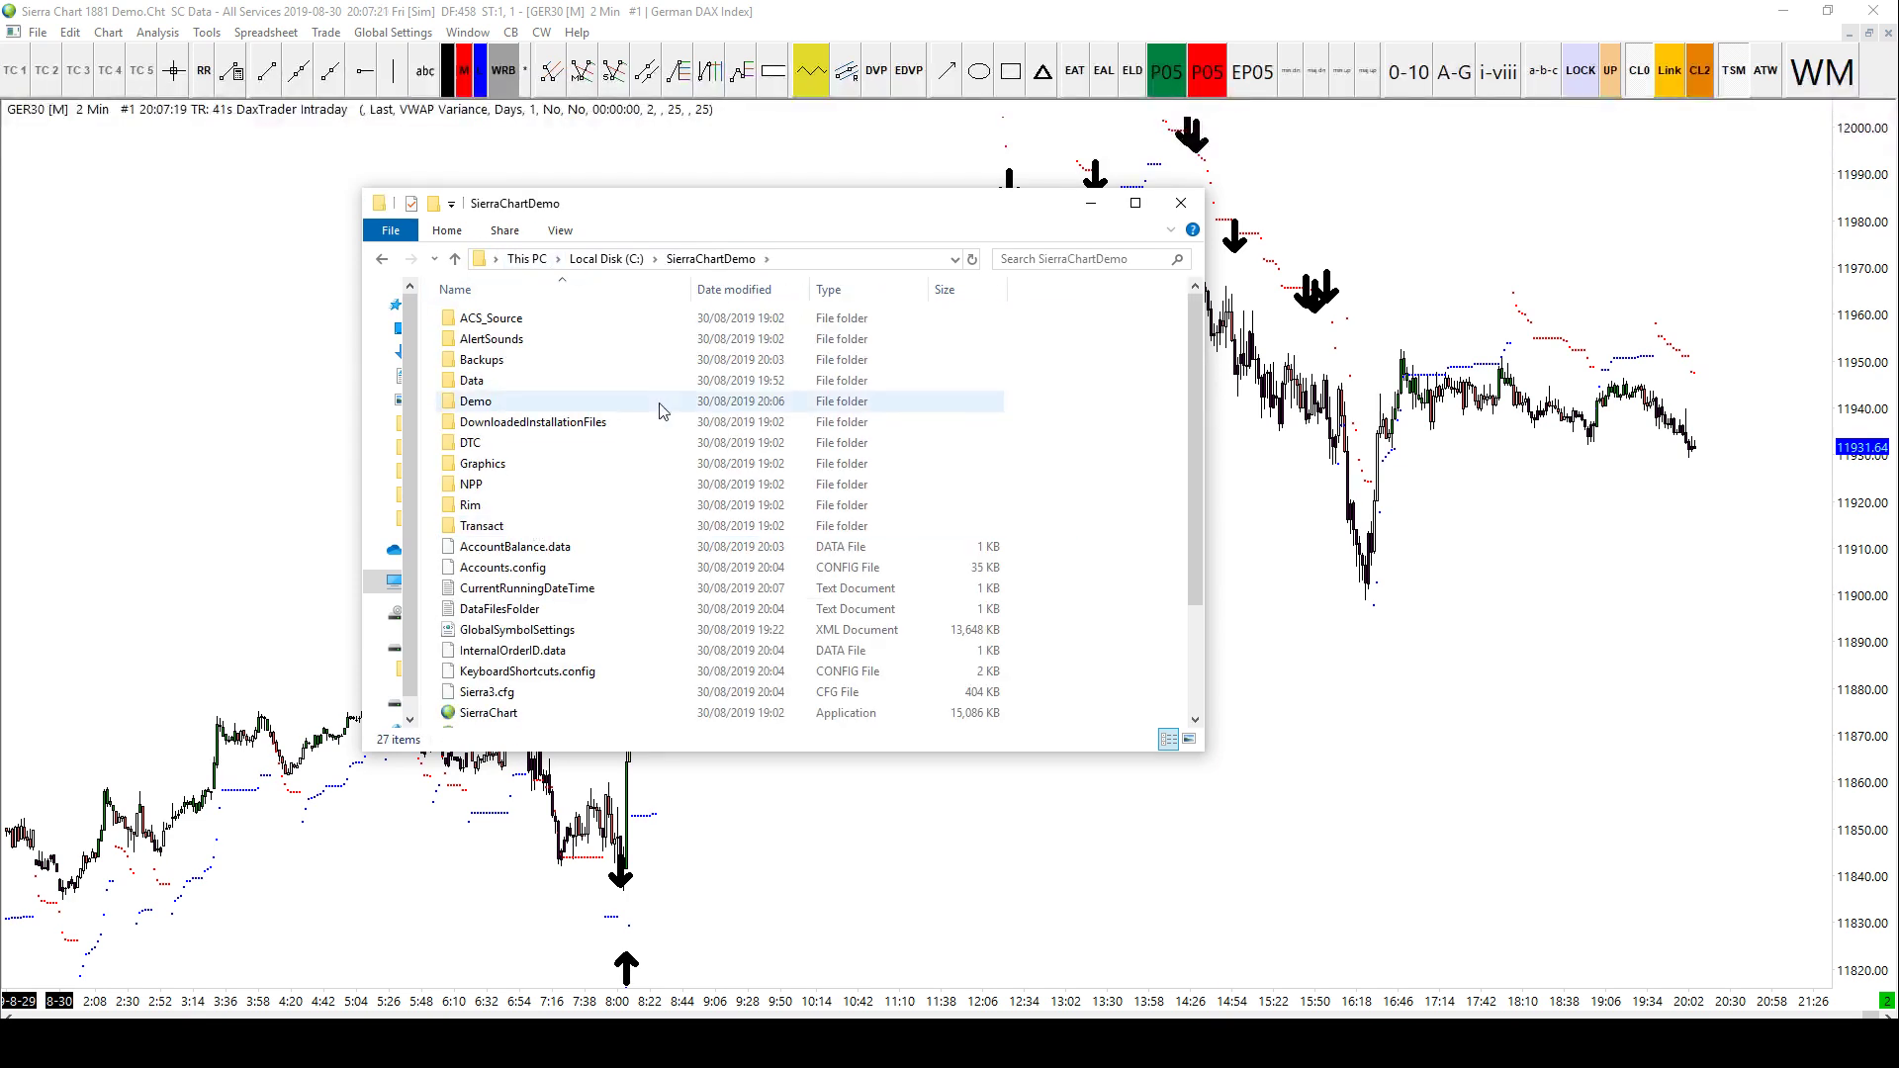
mouse_move(662, 410)
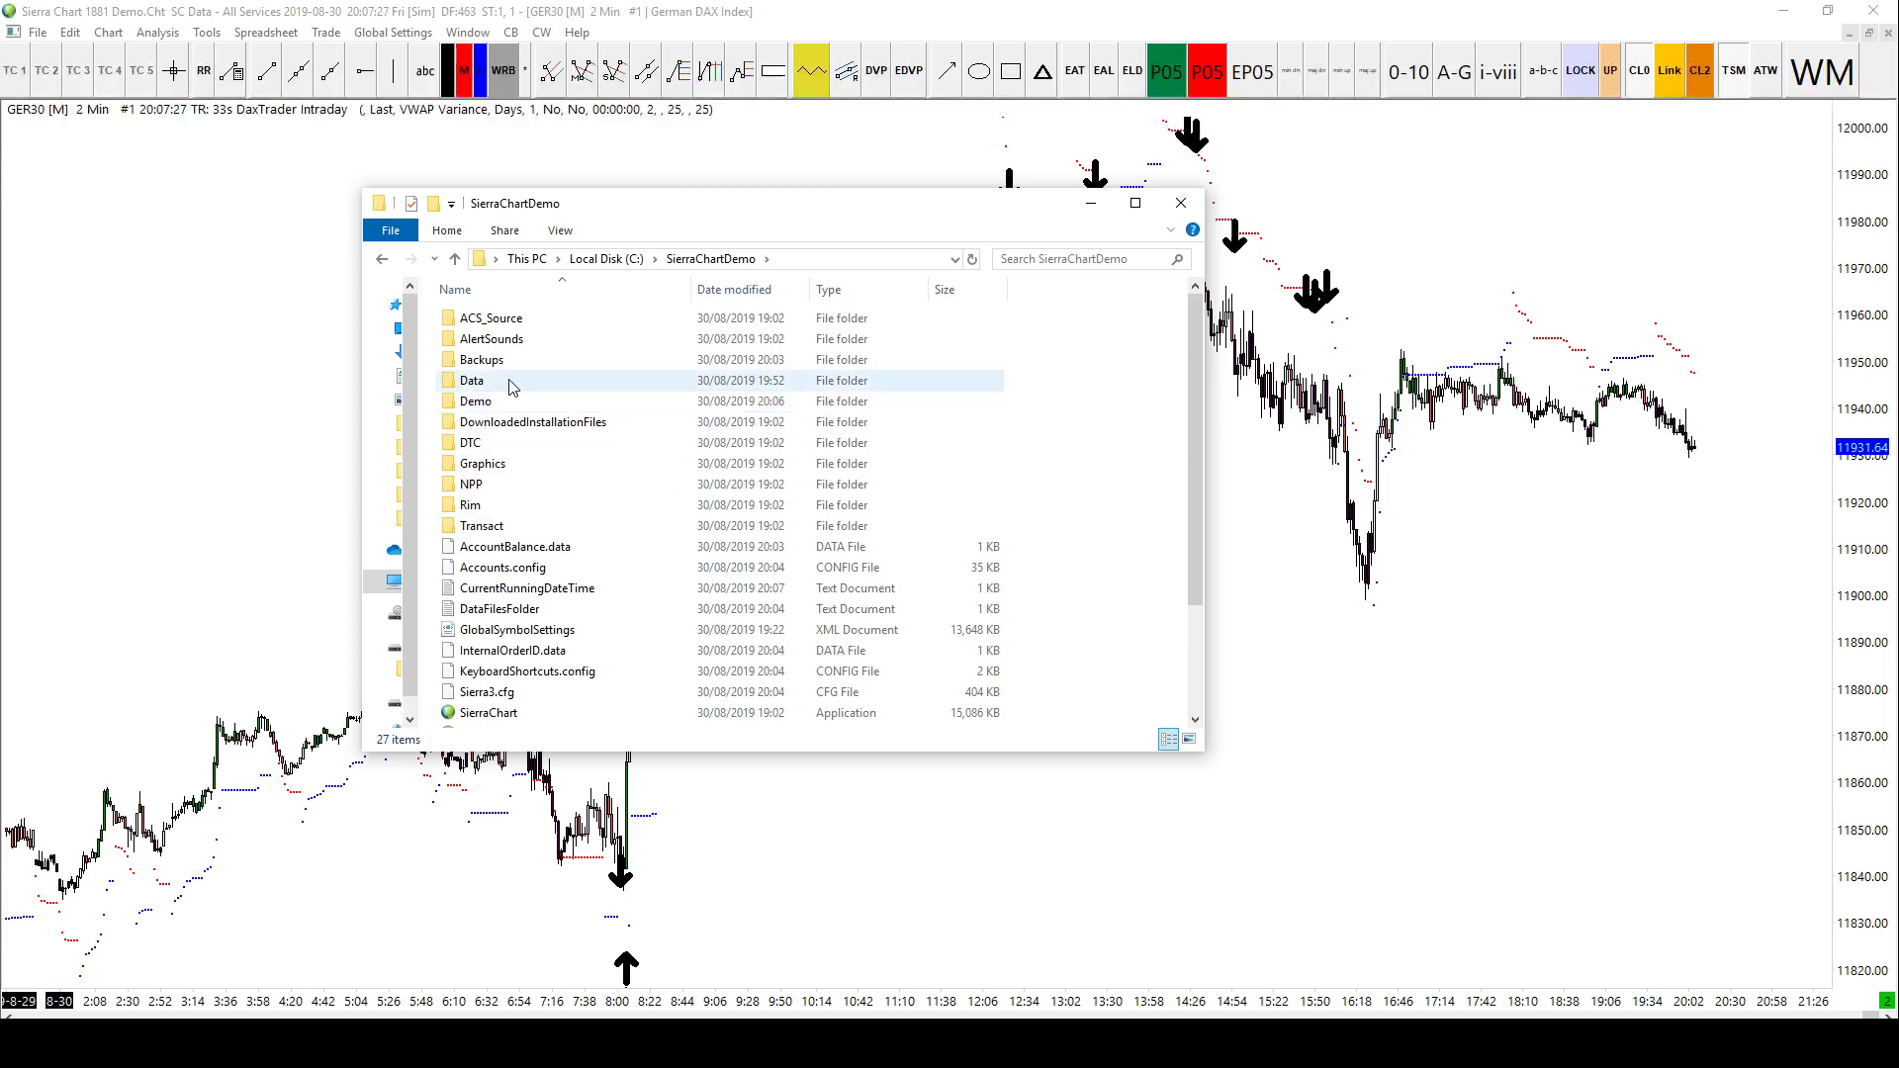
double_click(512, 386)
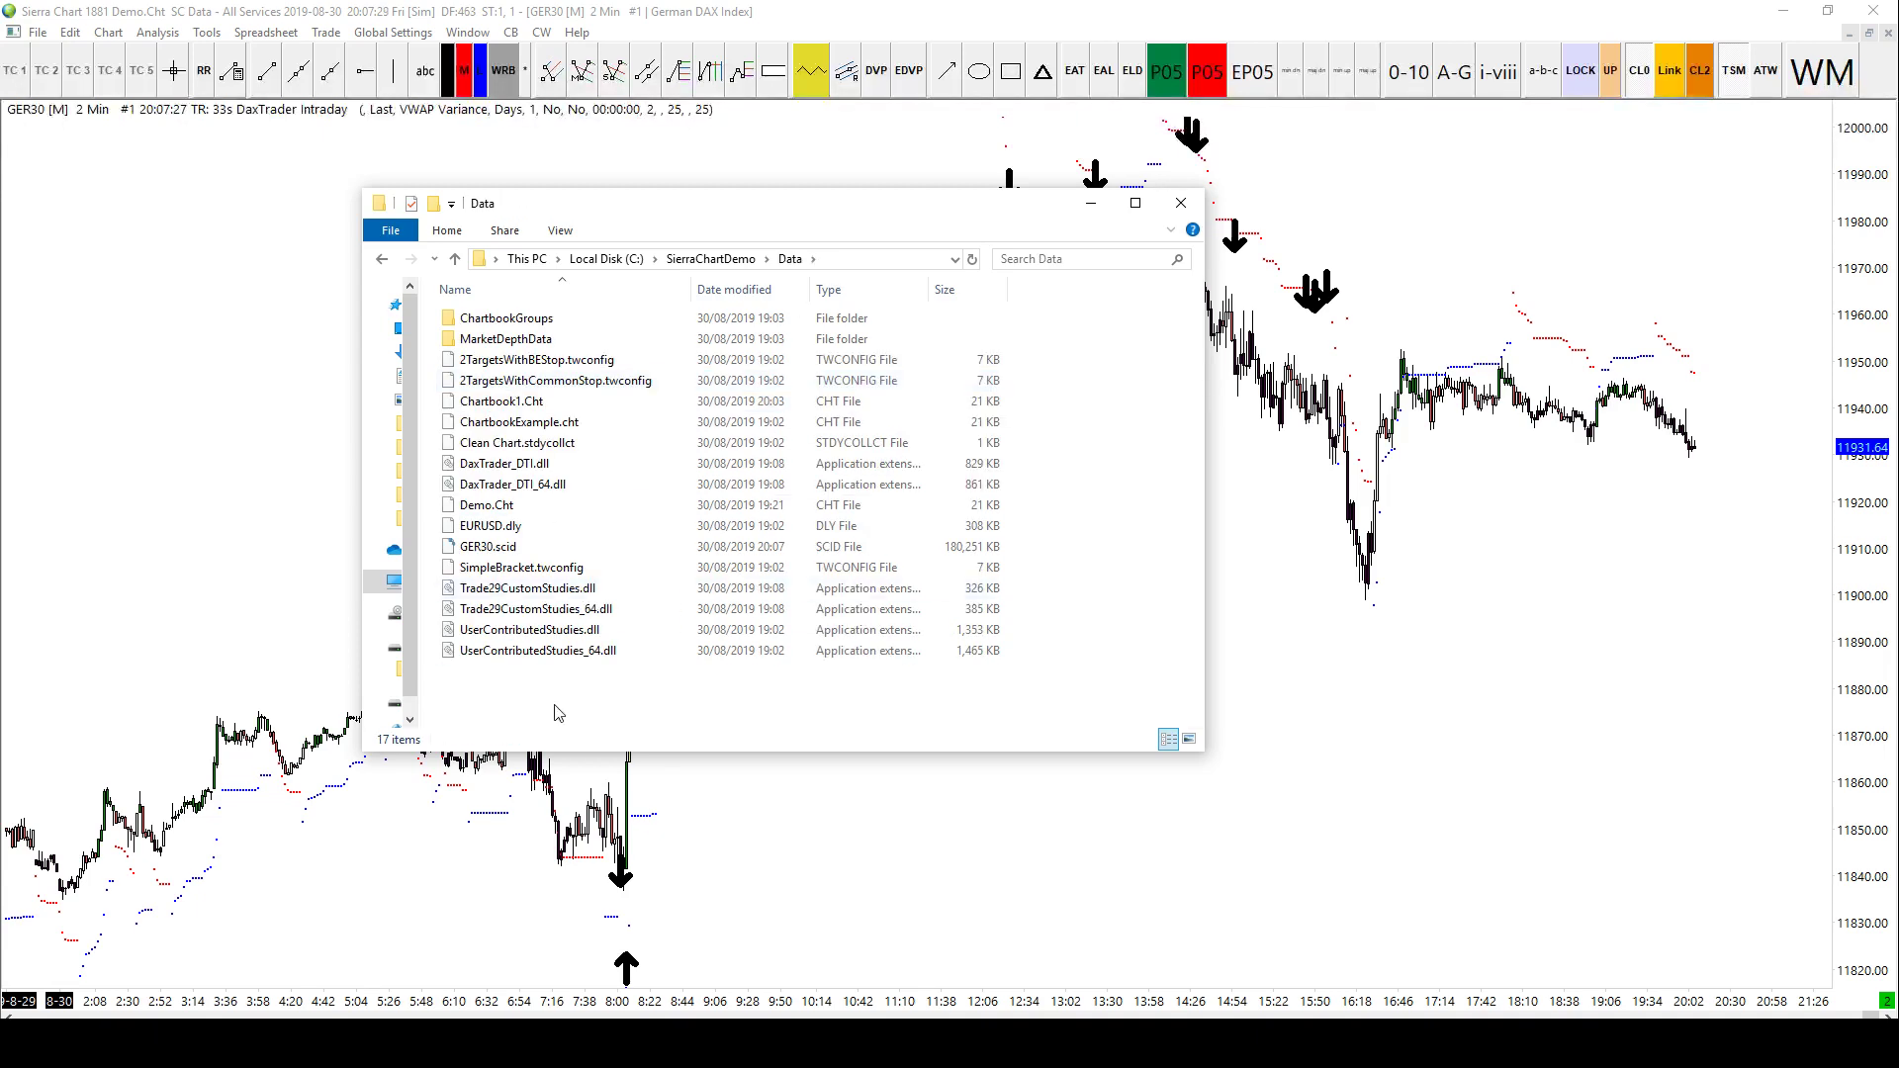
right_click(555, 713)
click(658, 846)
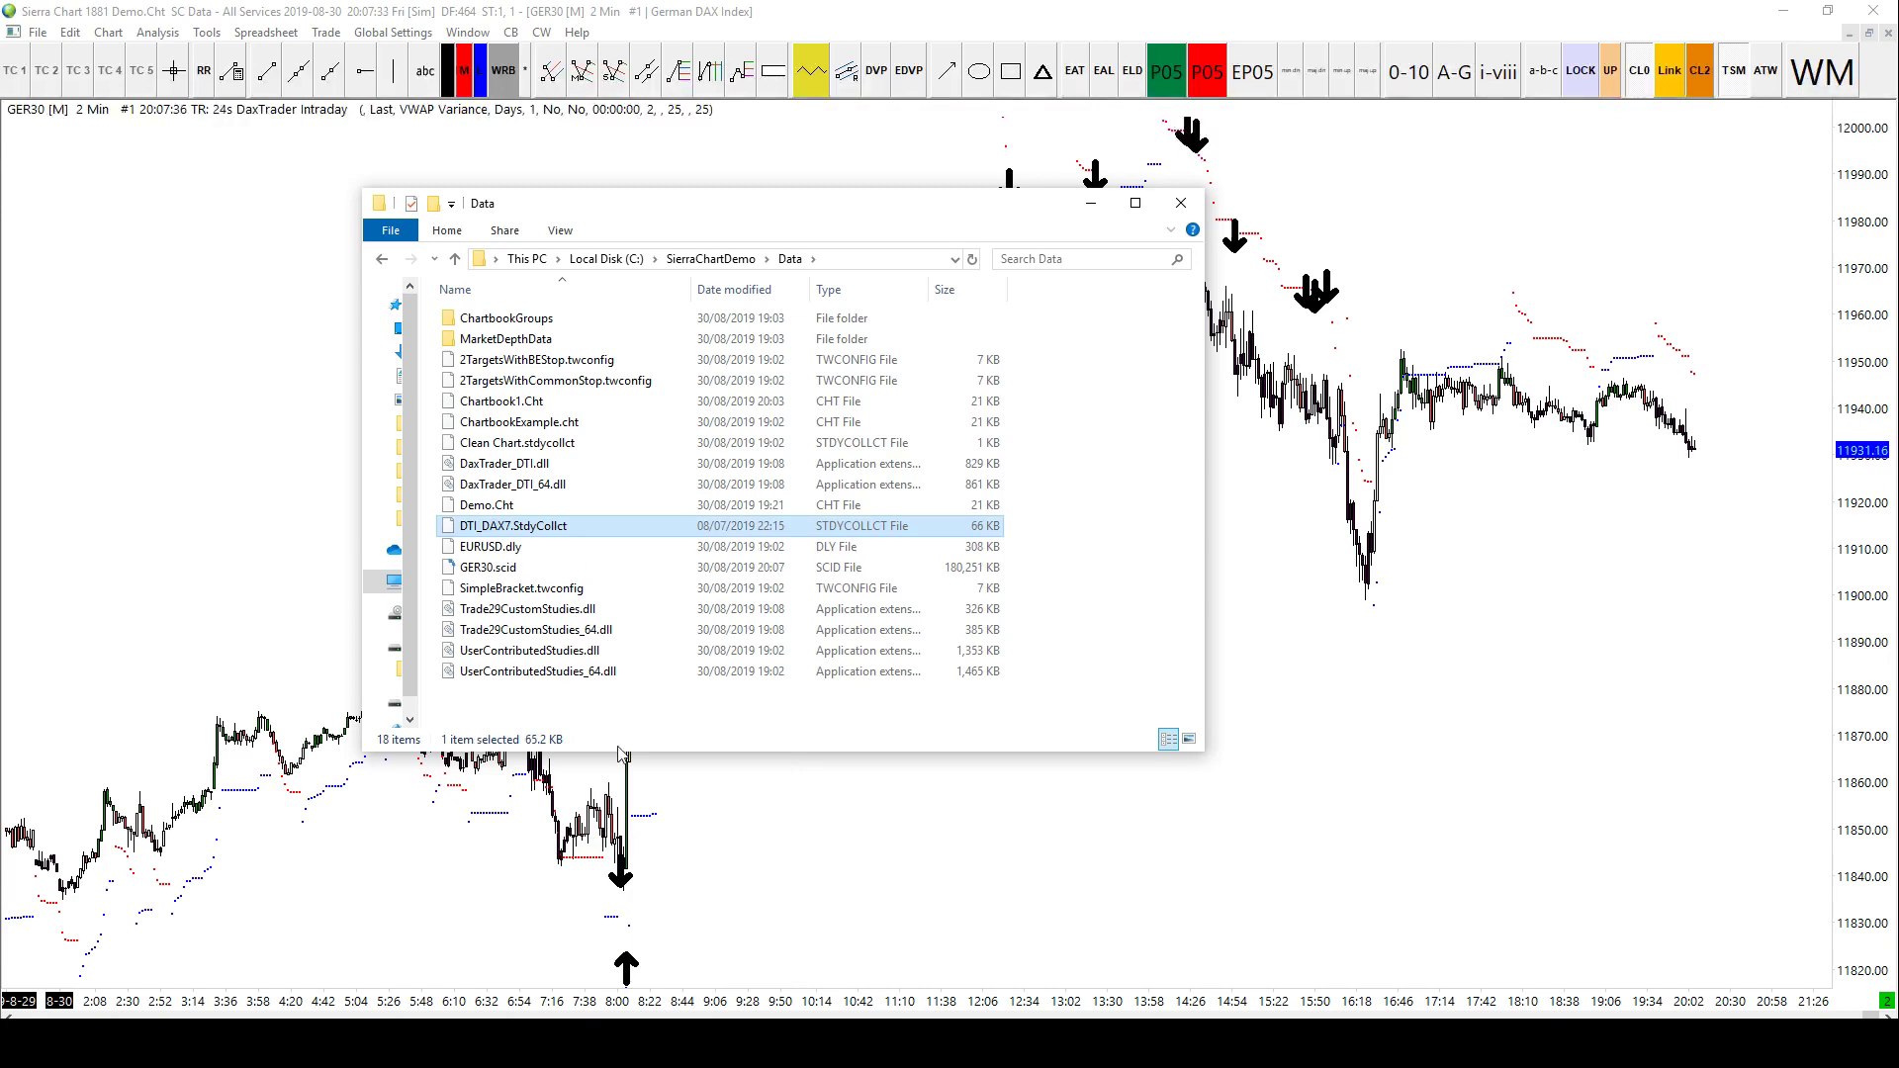
Step: Switch back to Sierra Chart and apply the study collection DTI_DAX7 to the GER30 chart
click(178, 391)
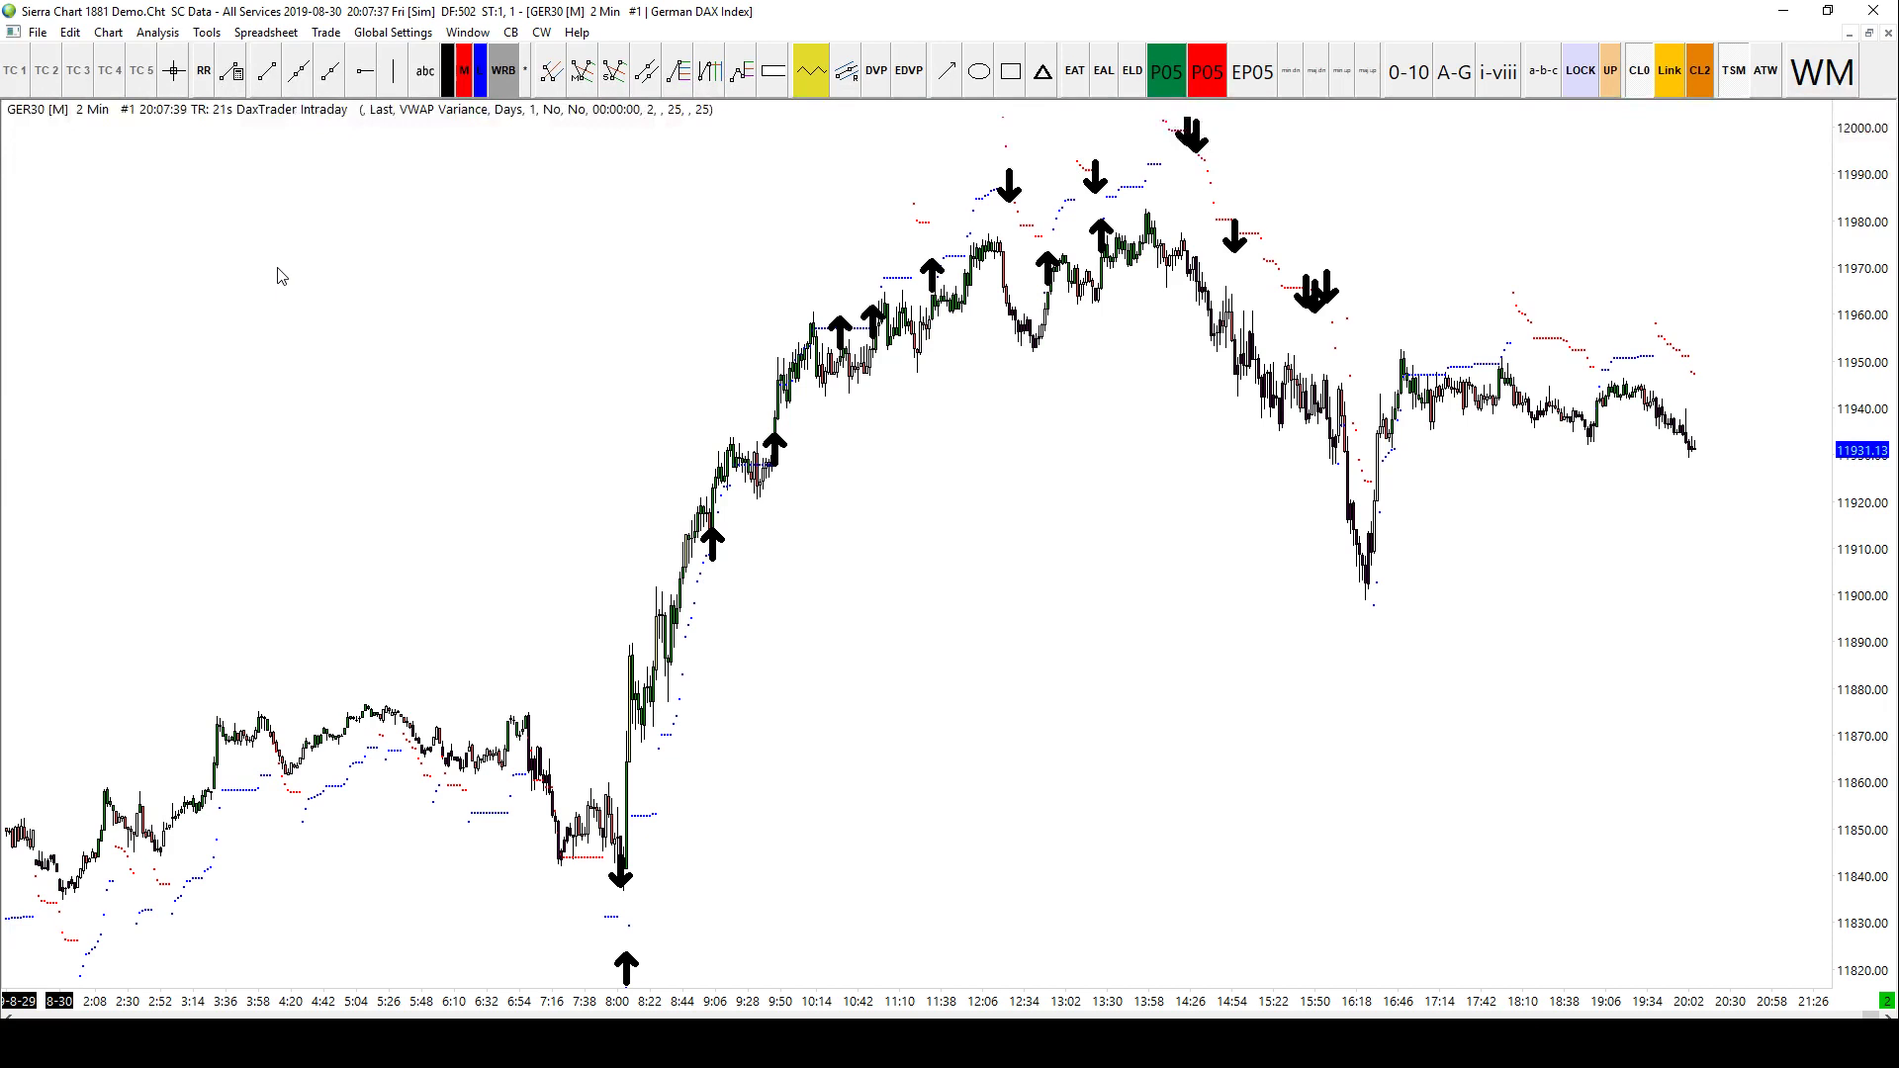
click(153, 37)
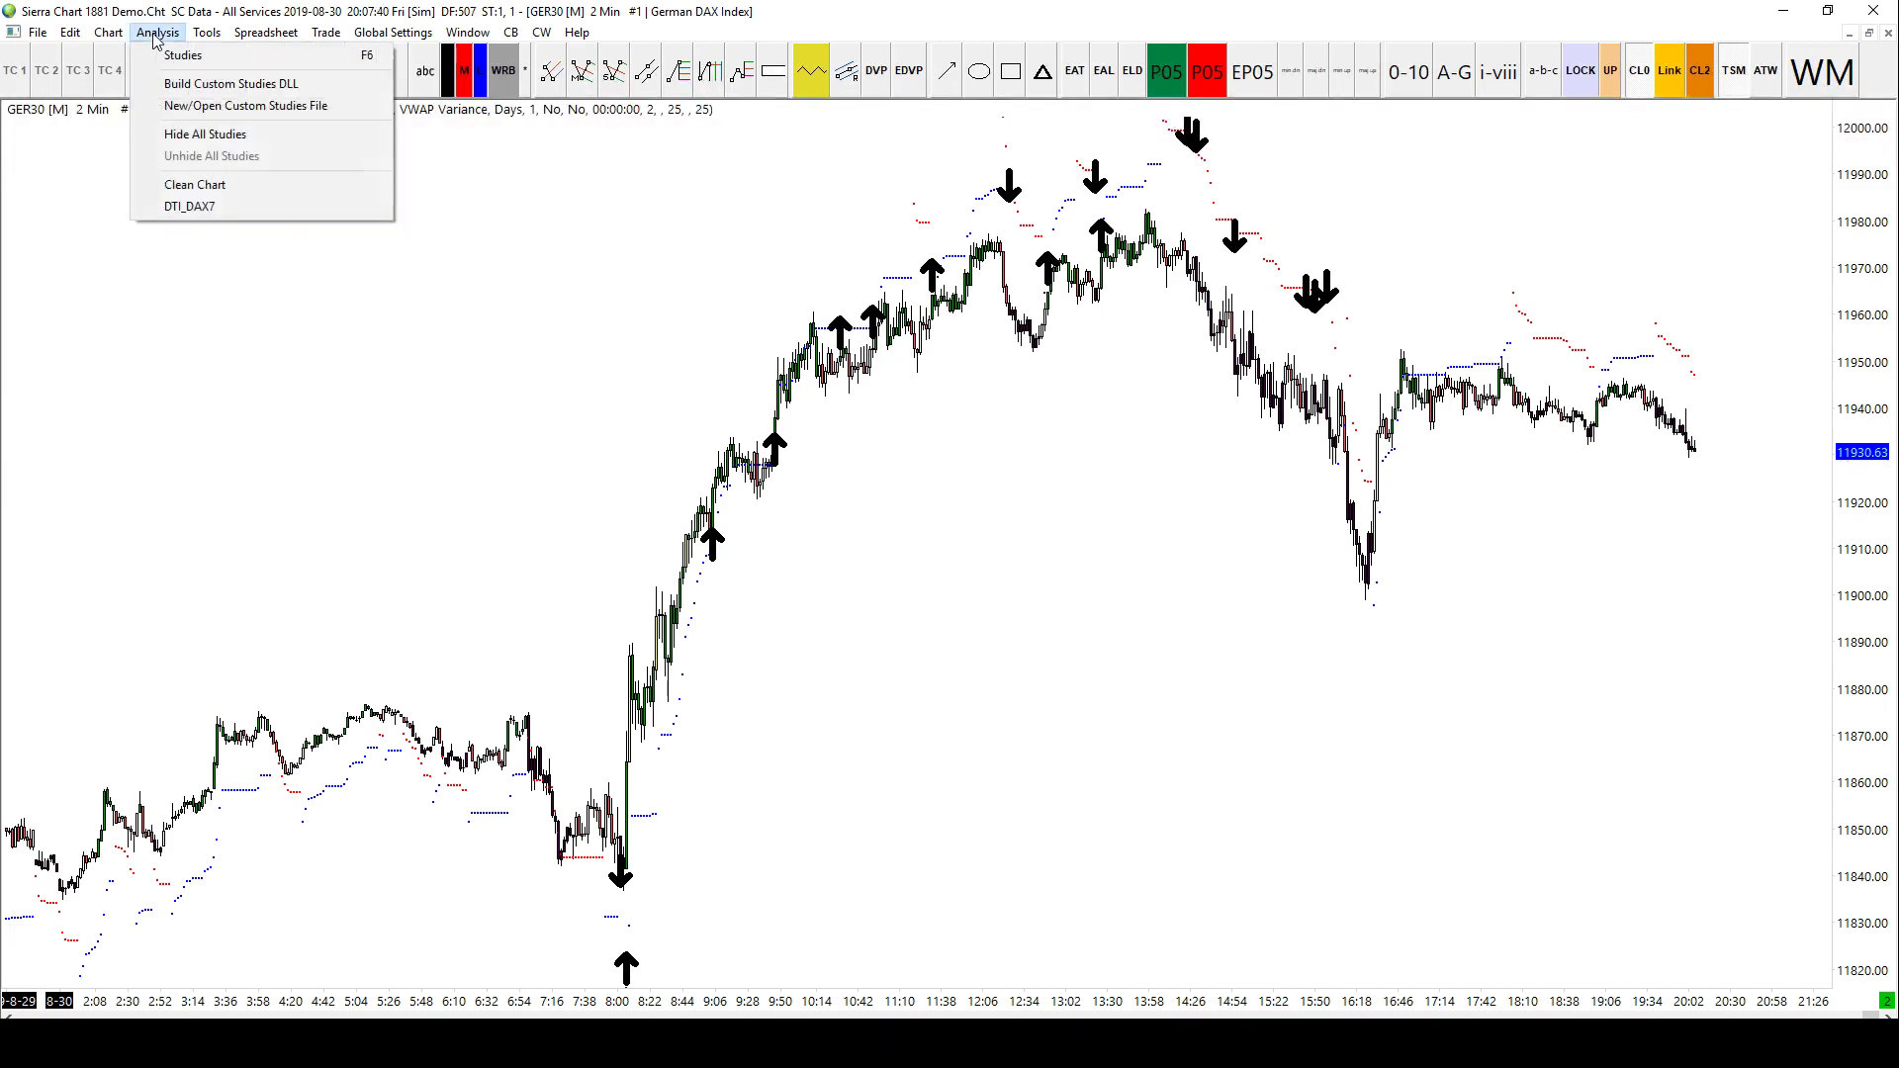
click(257, 210)
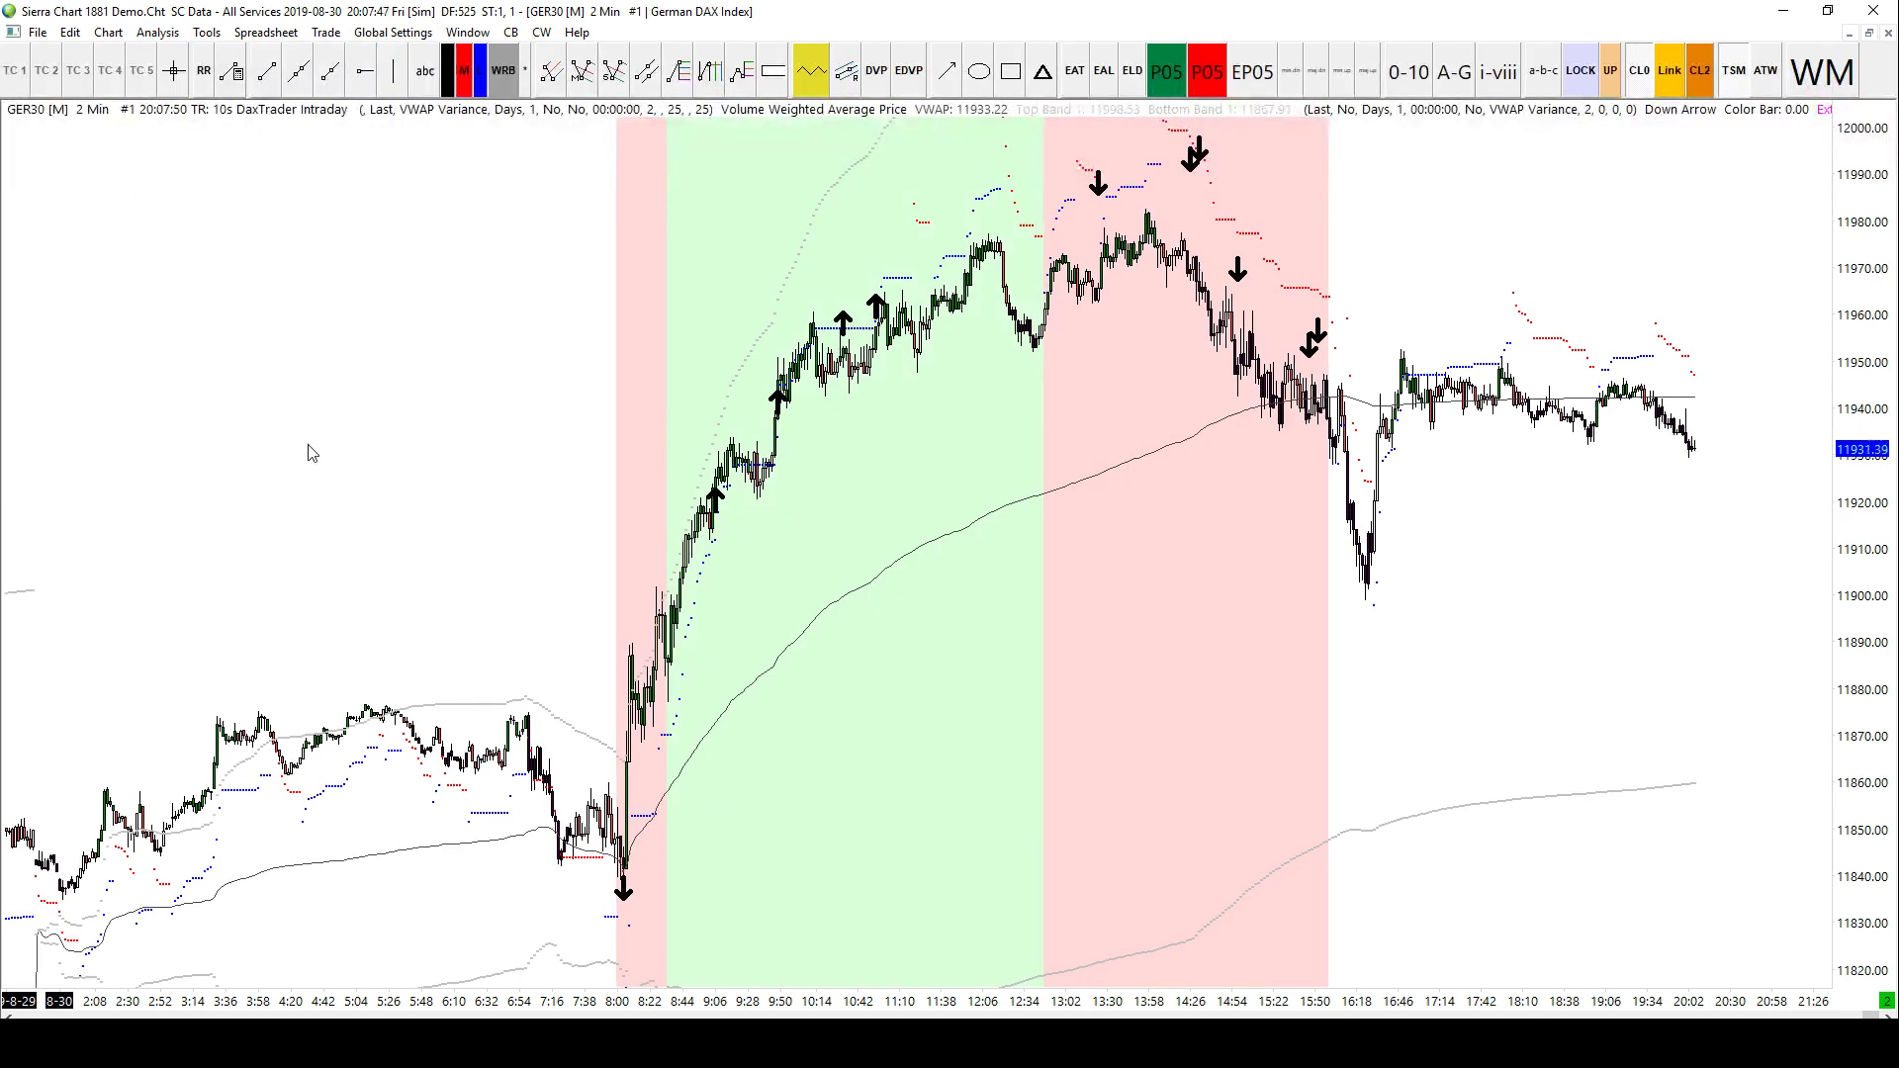
Step: Review the studies in the GER30 chart's study list, including the buy mode, sell mode, DaxTrader Intraday, VWAP and arrow studies
right_click(338, 286)
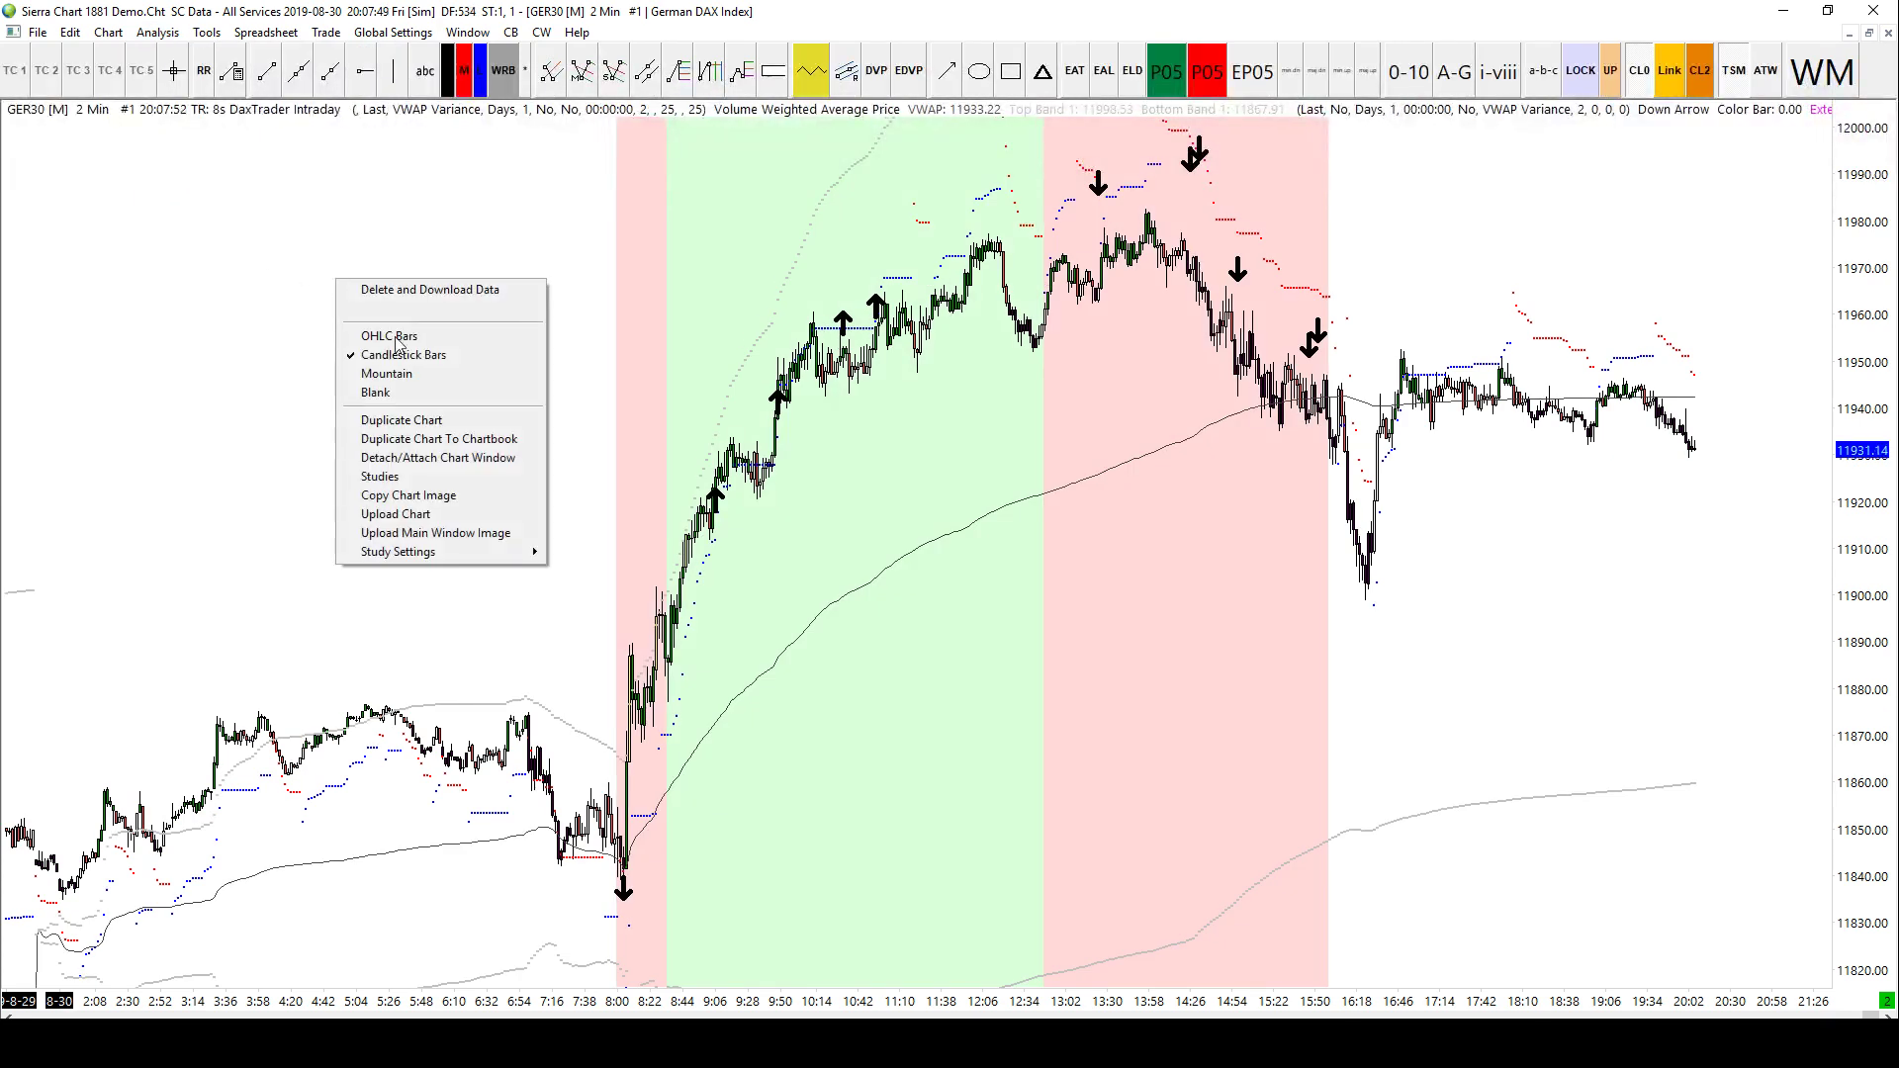
click(415, 477)
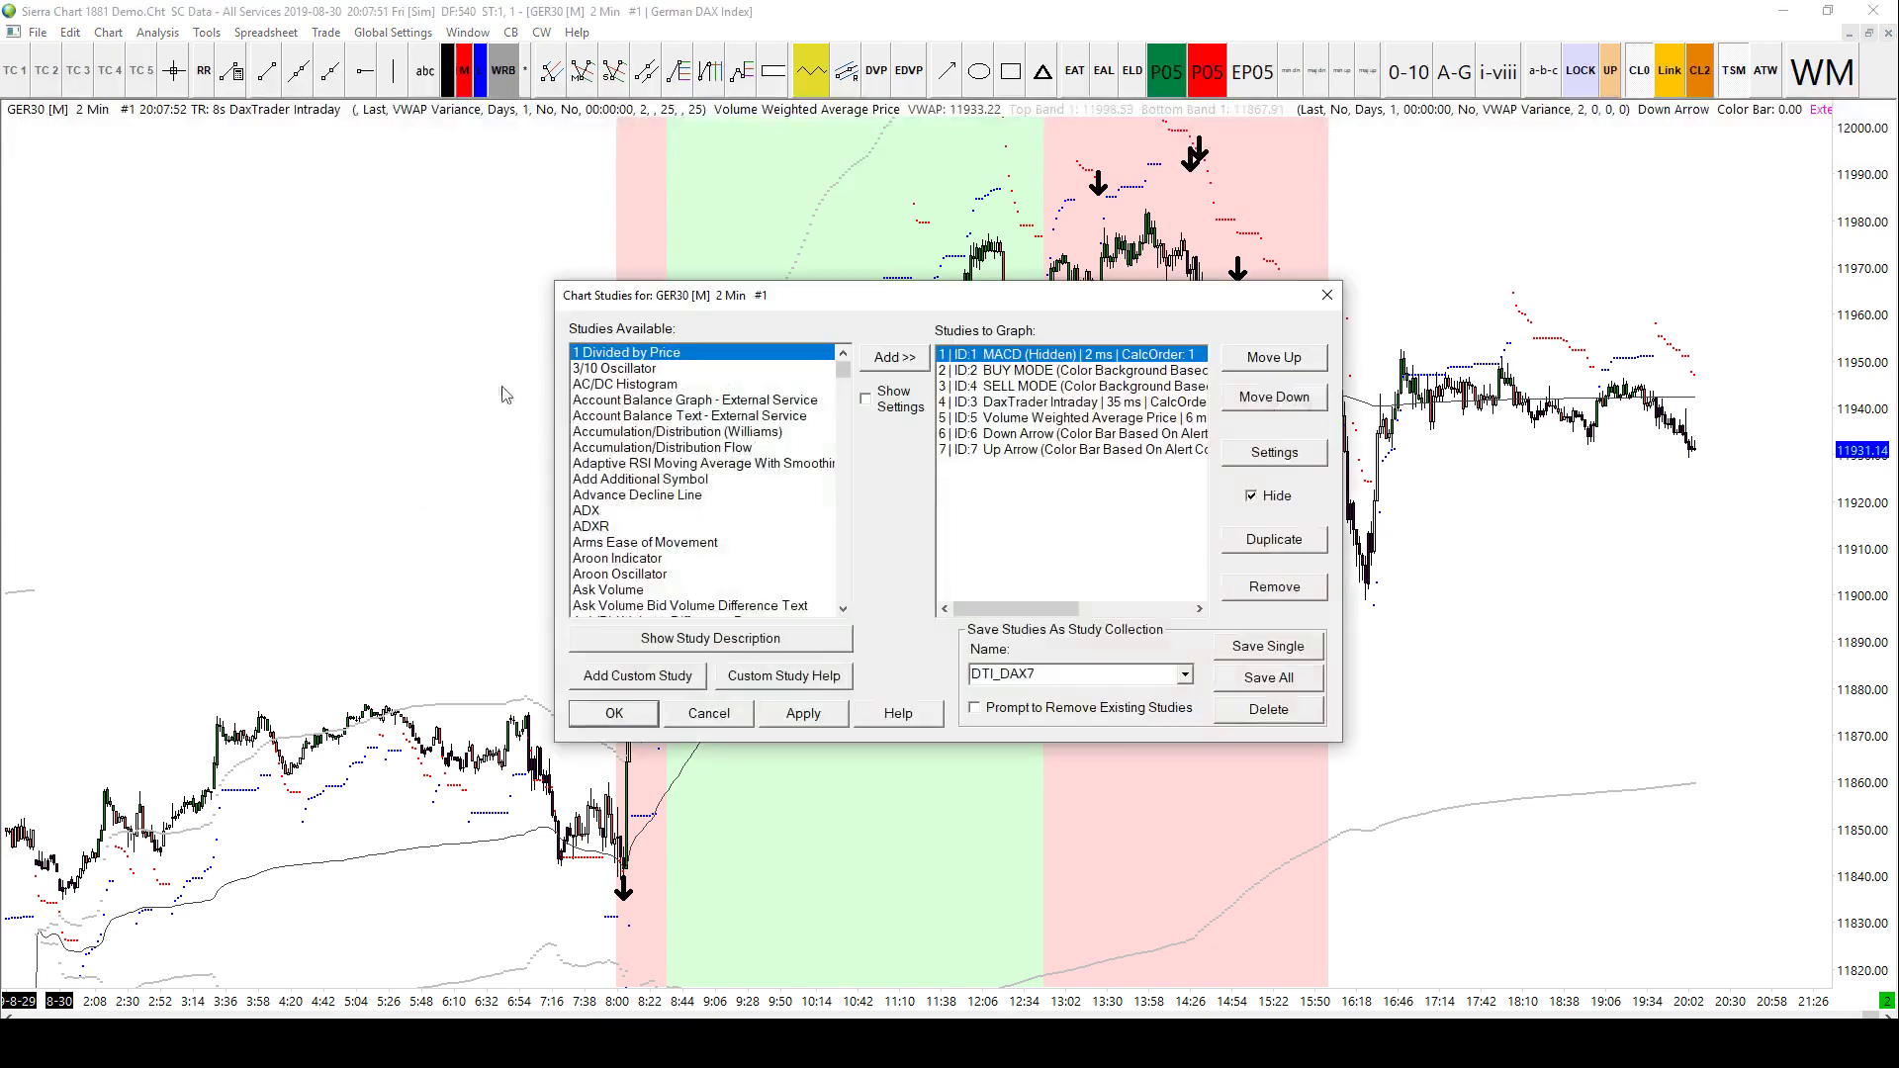
click(1039, 450)
click(1037, 432)
click(1053, 404)
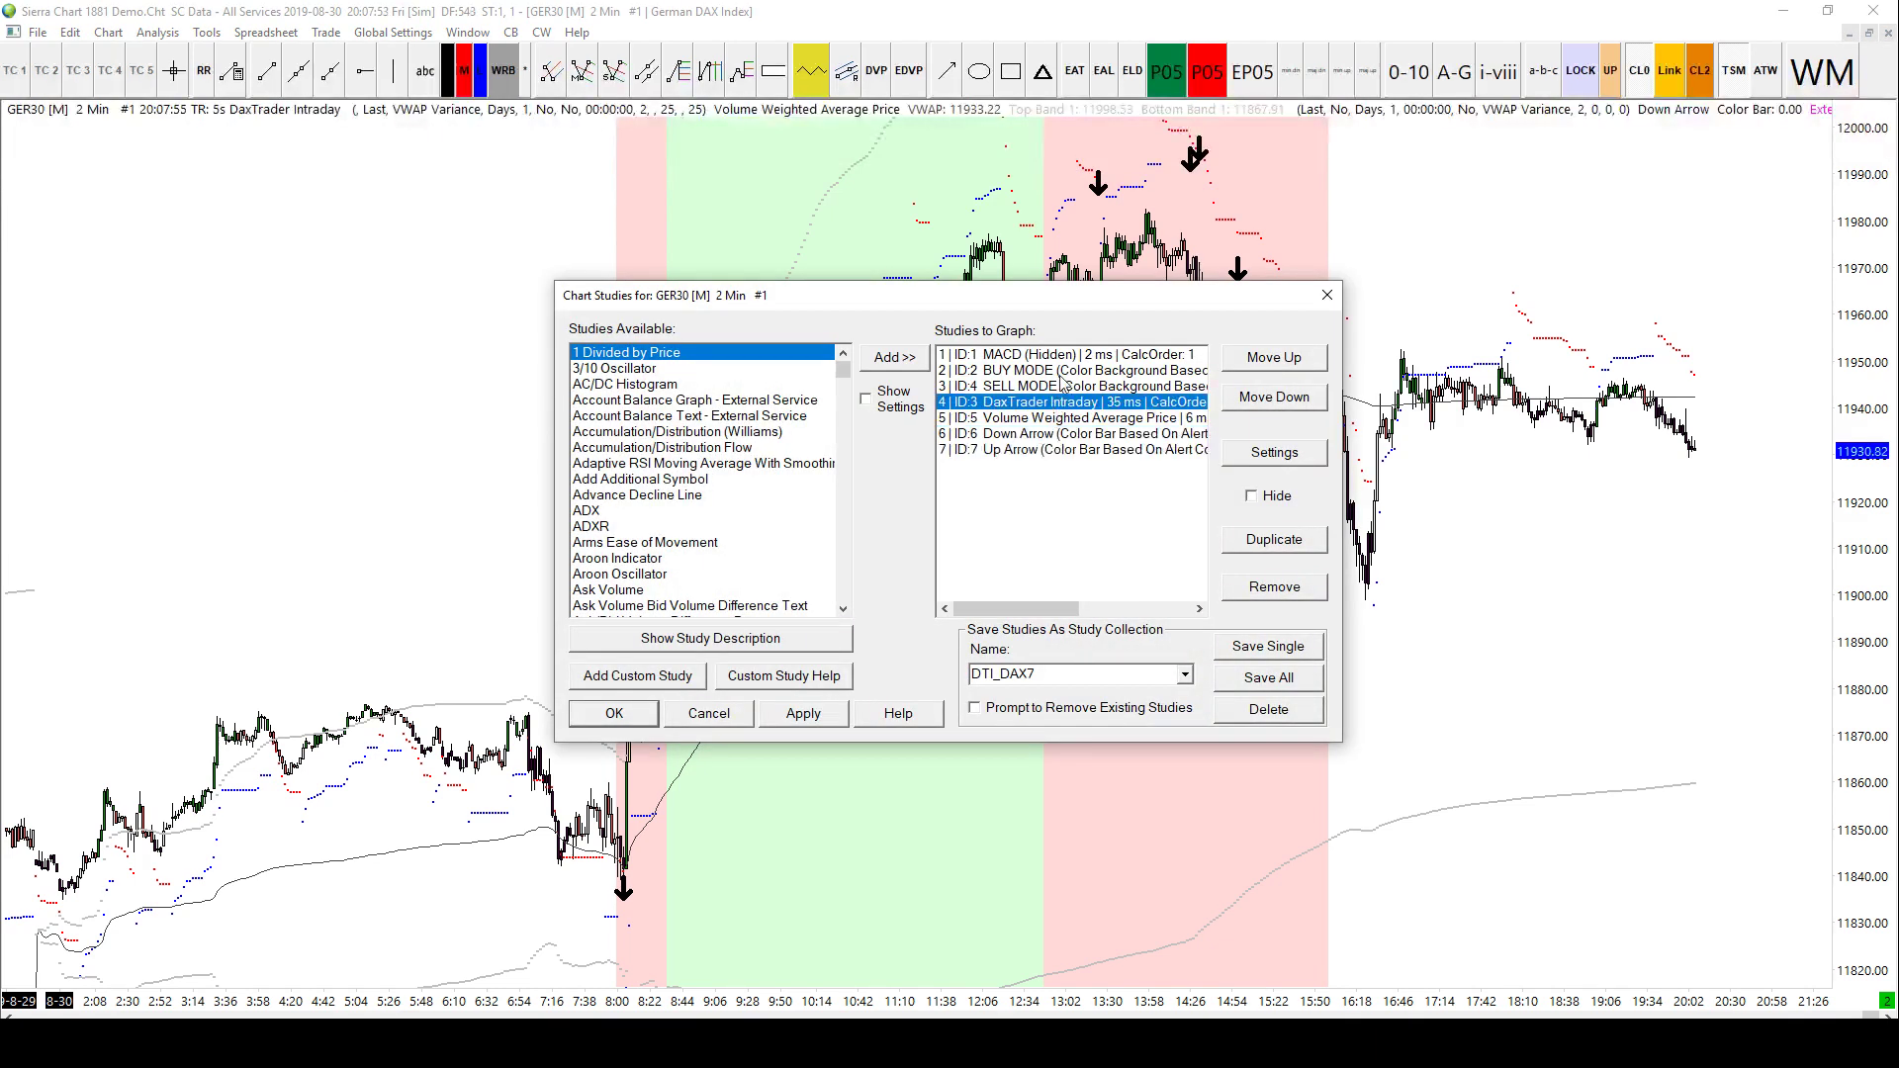
click(1059, 373)
click(1057, 386)
click(1051, 416)
click(1069, 449)
click(1327, 295)
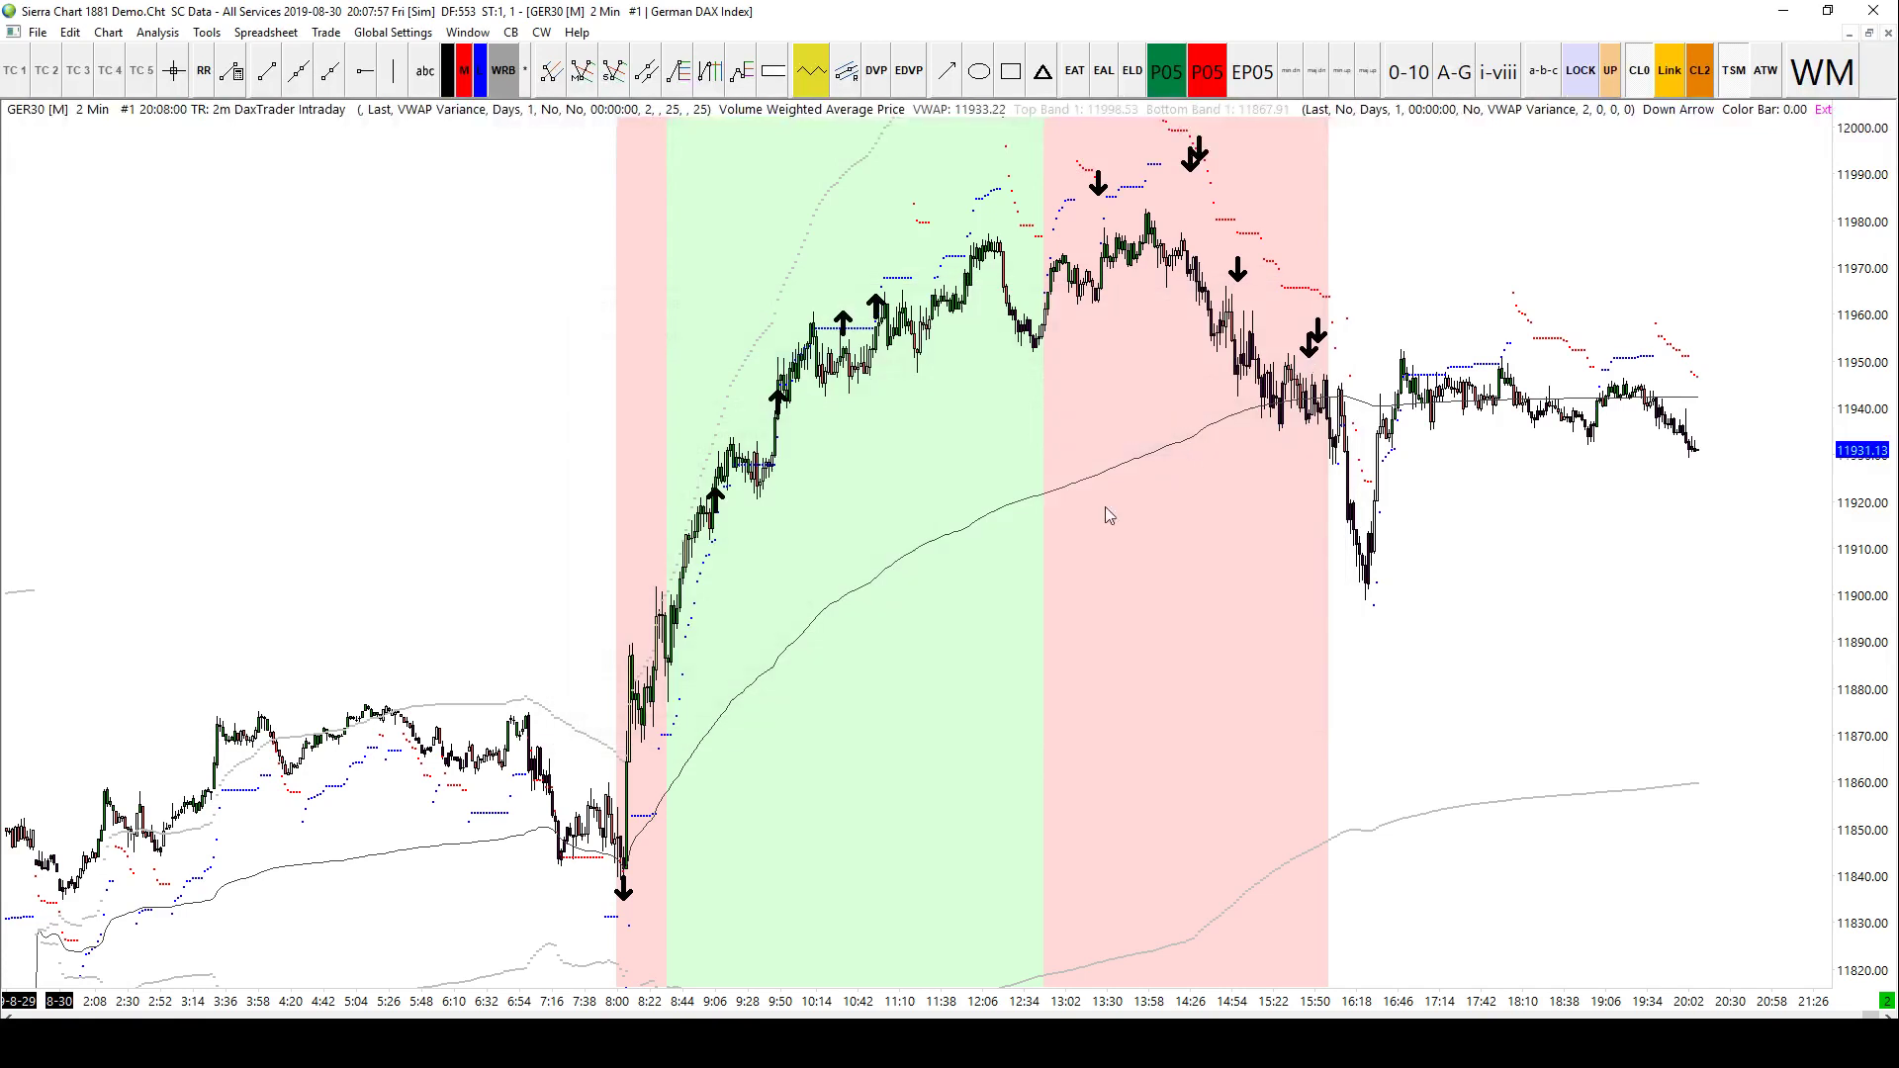
Step: Examine the arrows, VWAP line and green and red background zones along the GER30 chart's trading session
scroll(1106, 506, up, 5)
scroll(911, 562, down, 5)
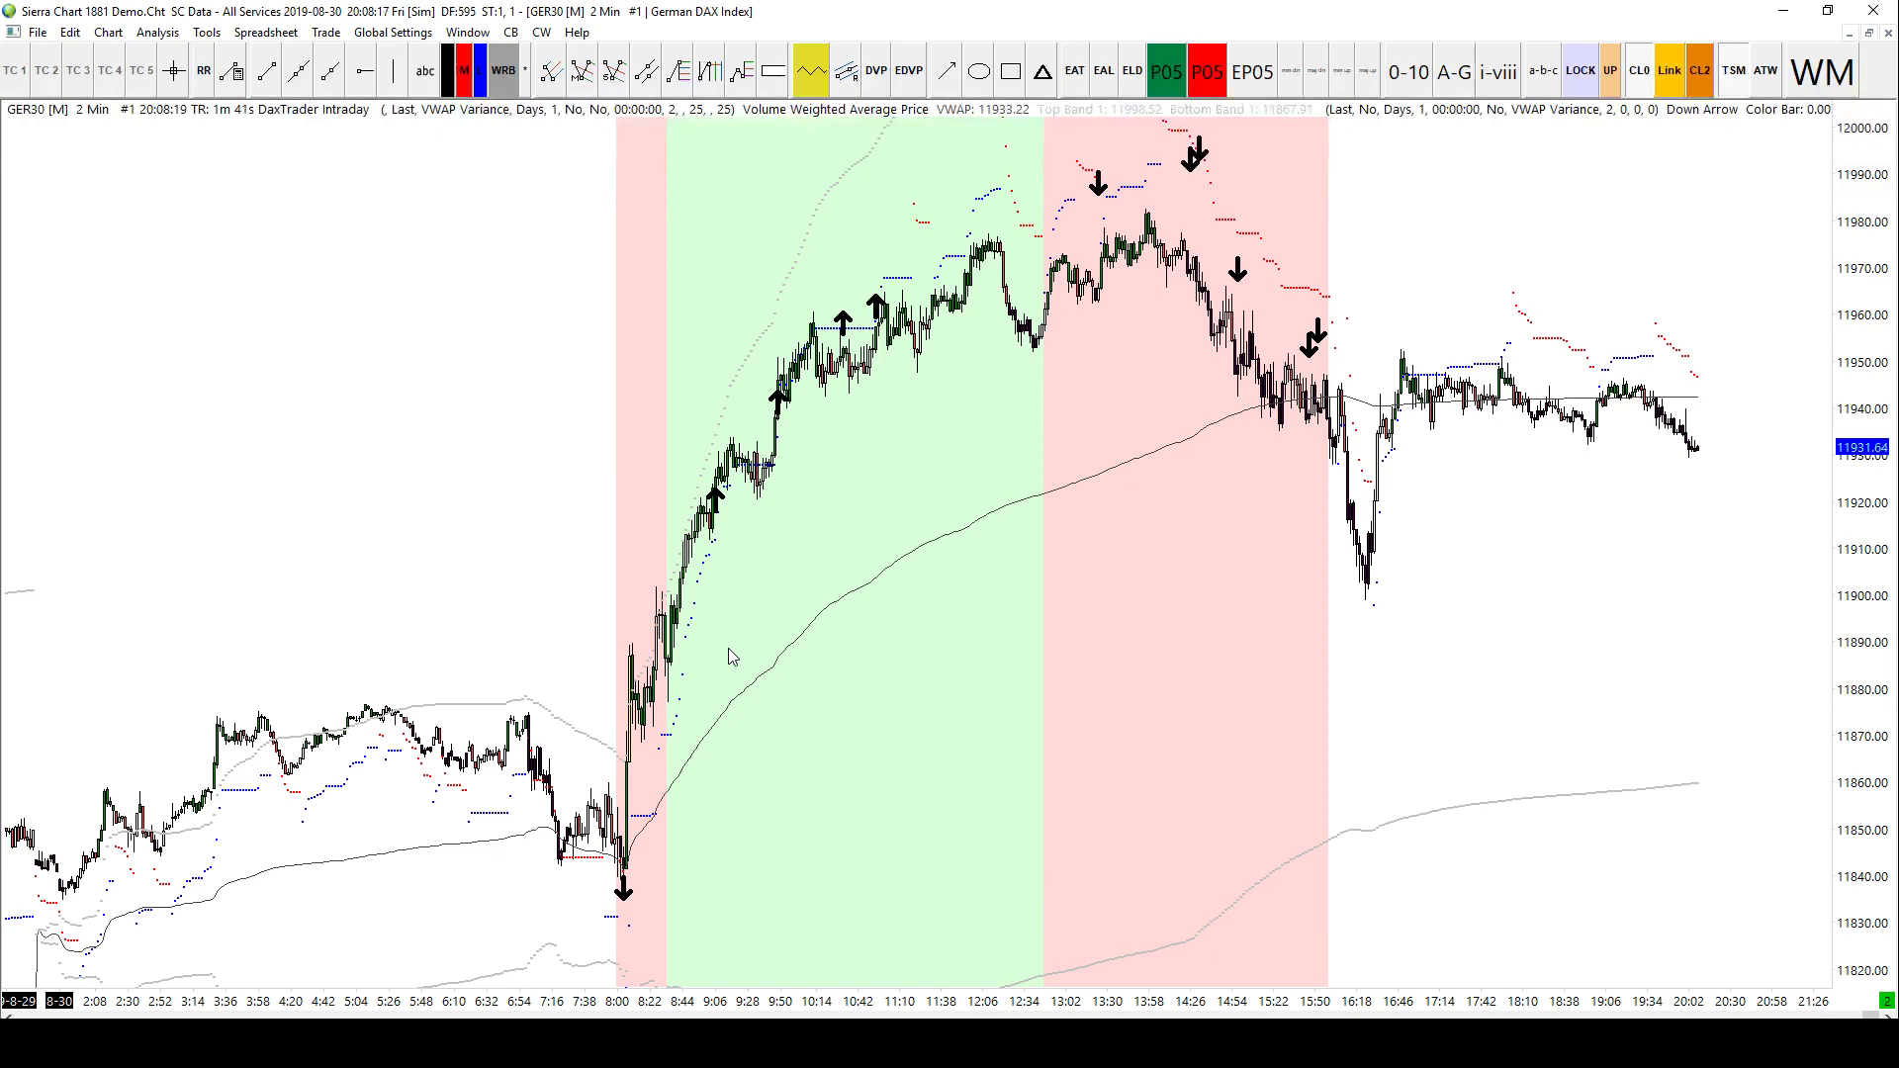
scroll(993, 674, up, 3)
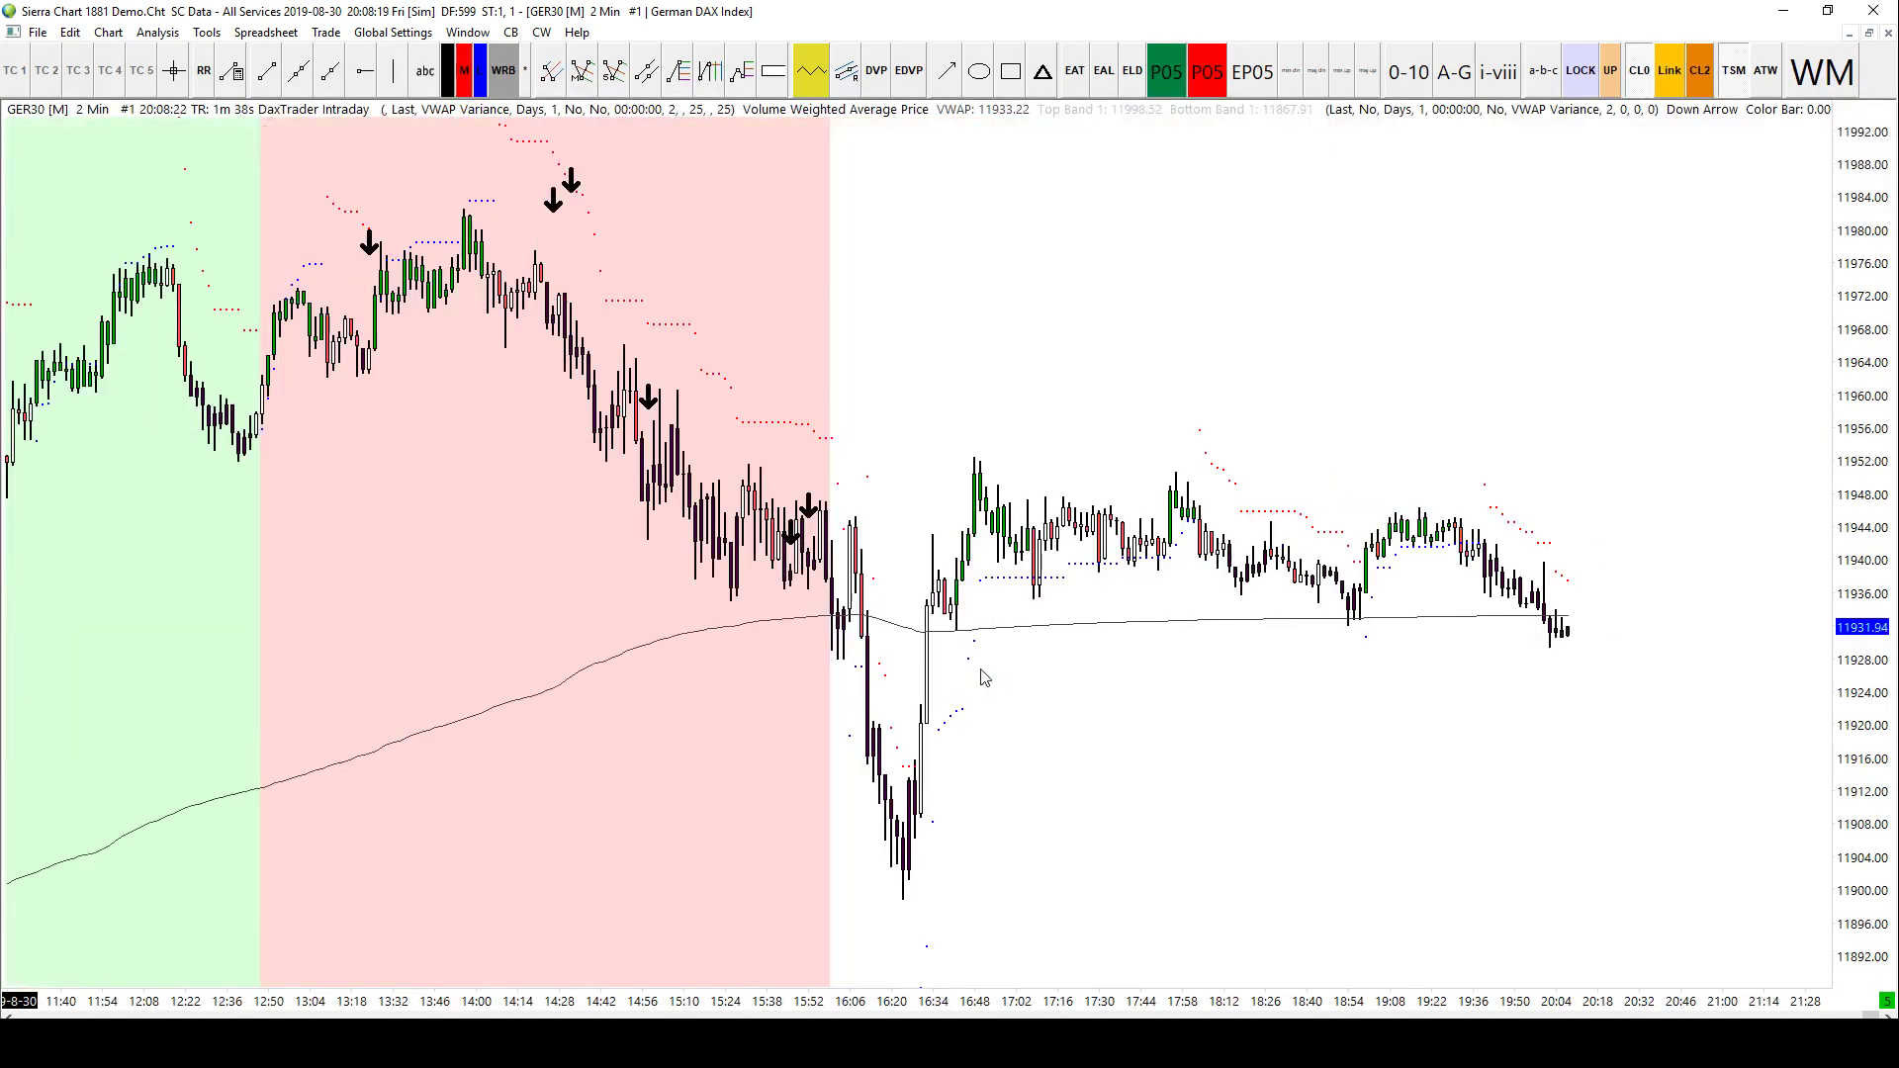
drag(1879, 458, 1843, 376)
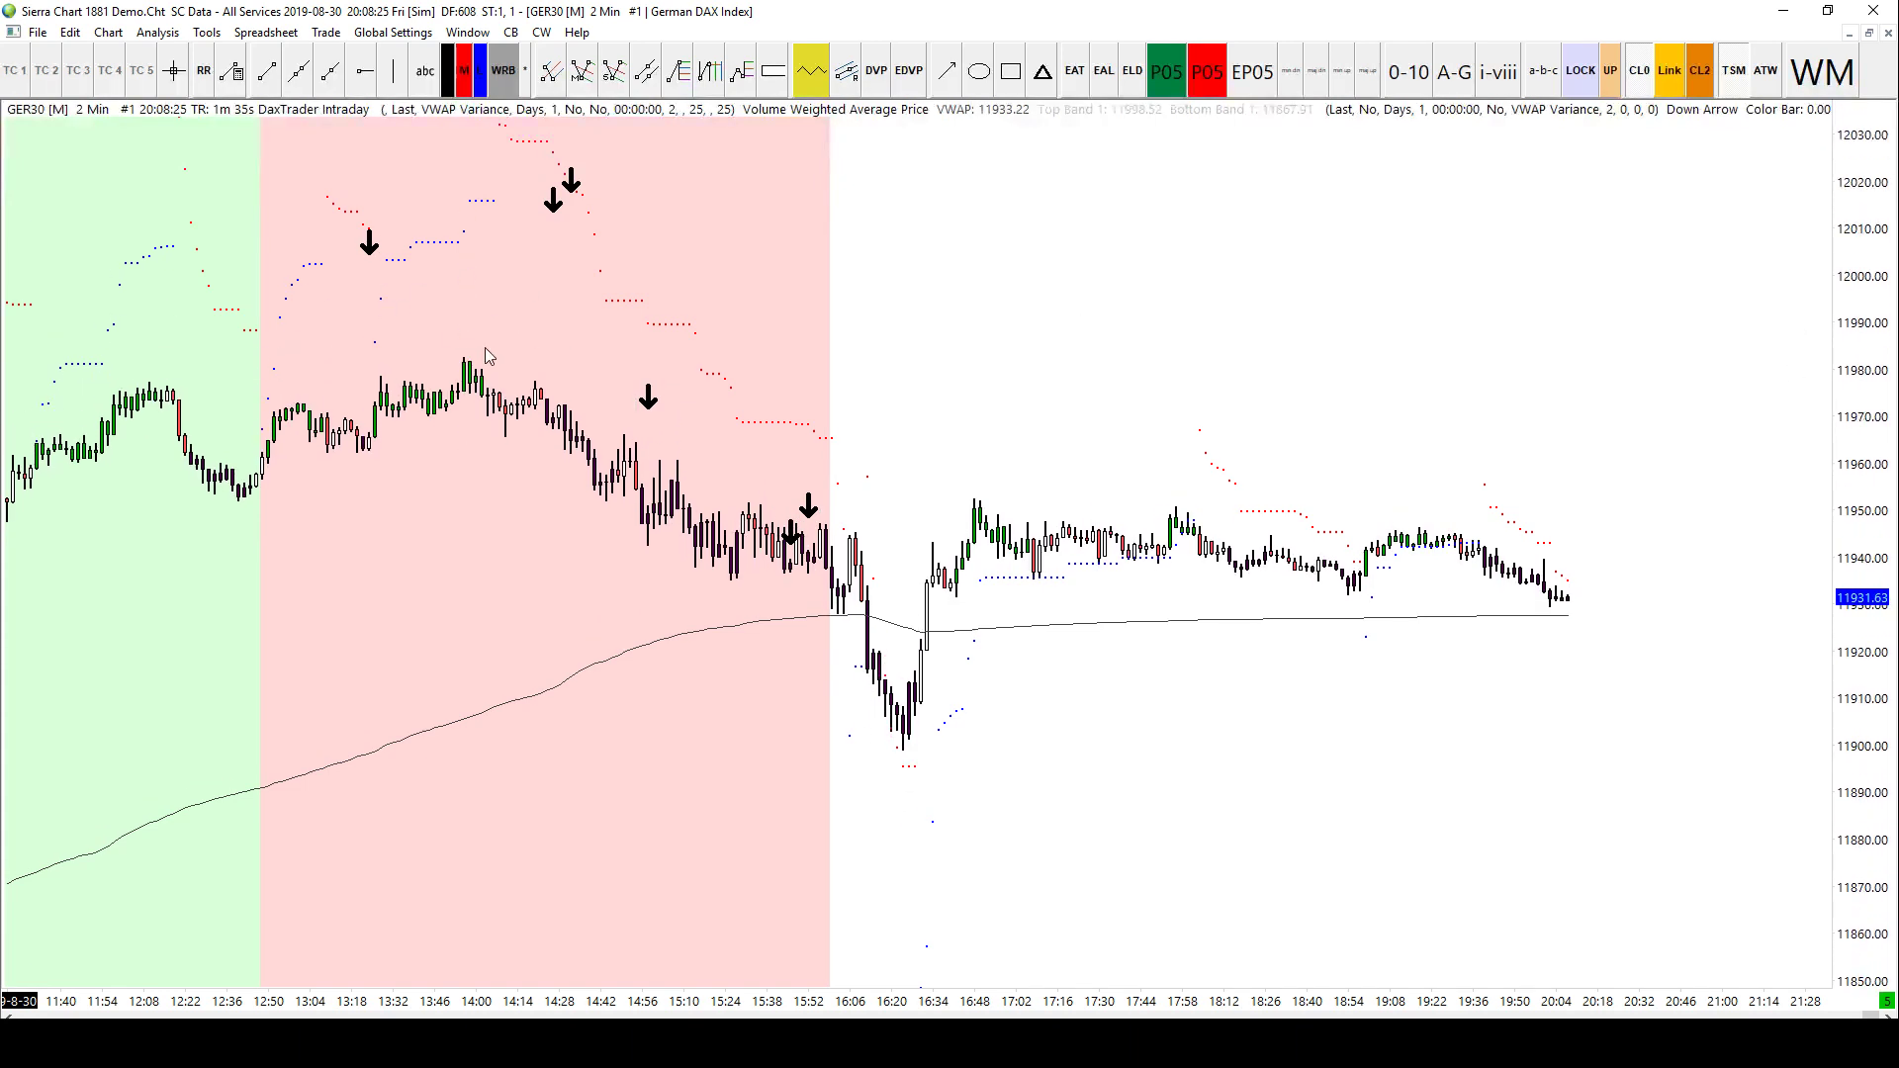
drag(504, 346, 1035, 364)
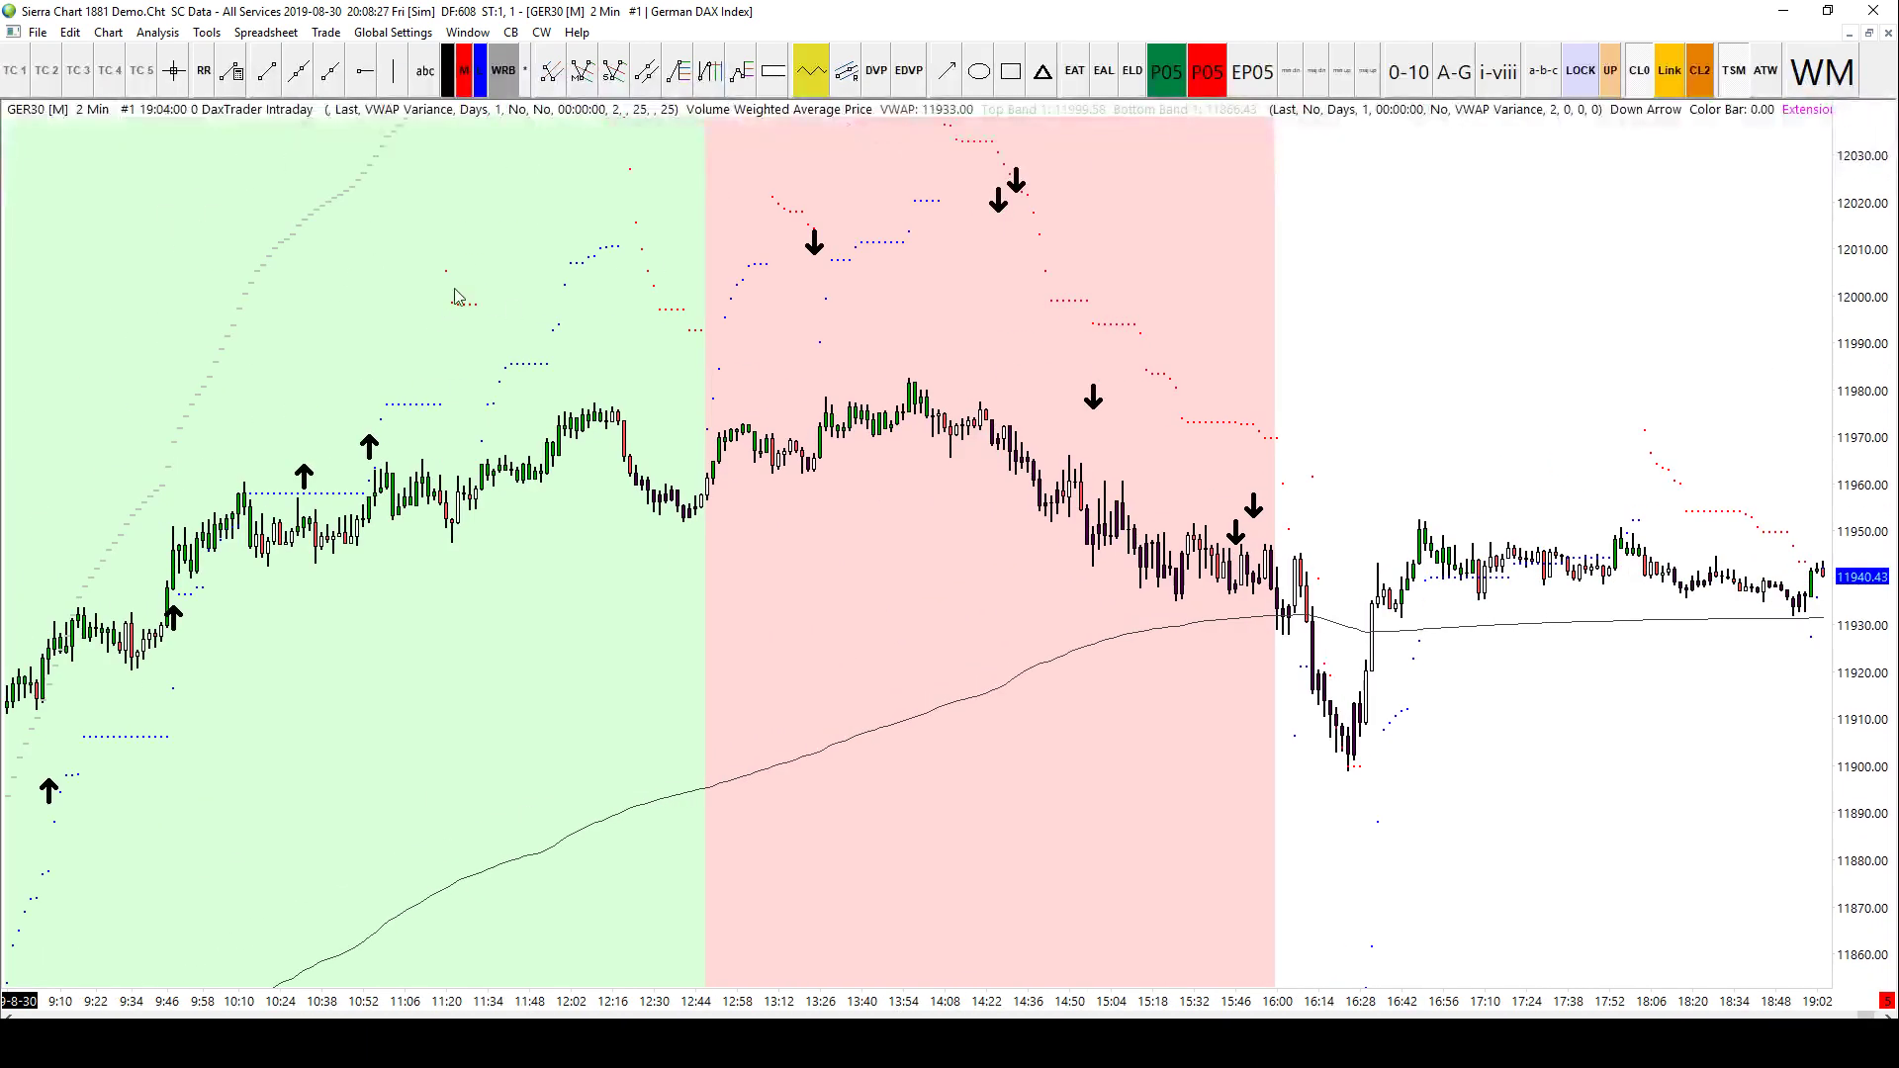
drag(461, 283, 433, 413)
drag(1429, 425, 1285, 216)
scroll(1259, 337, down, 3)
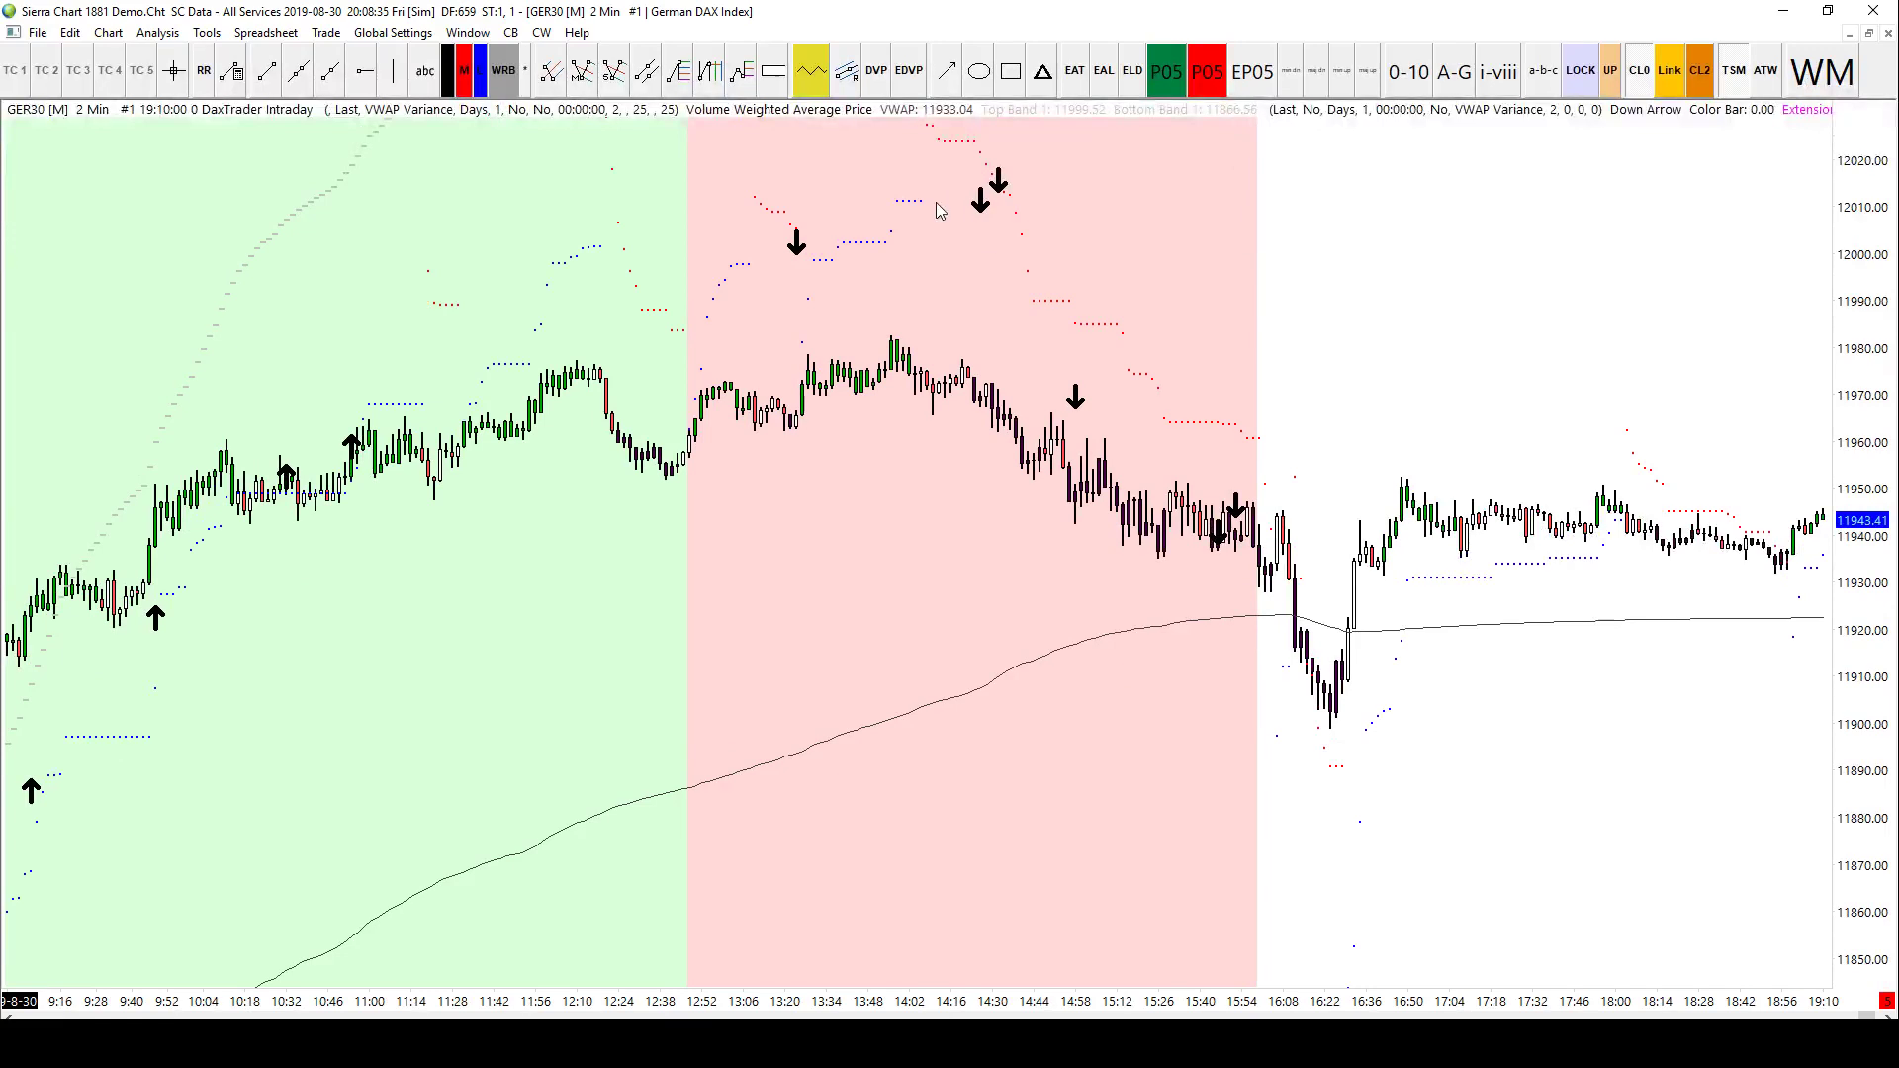
Step: Check the inputs in the DaxTrader Intraday study's settings, including the arrow marker offsets, and close them without changes
right_click(842, 226)
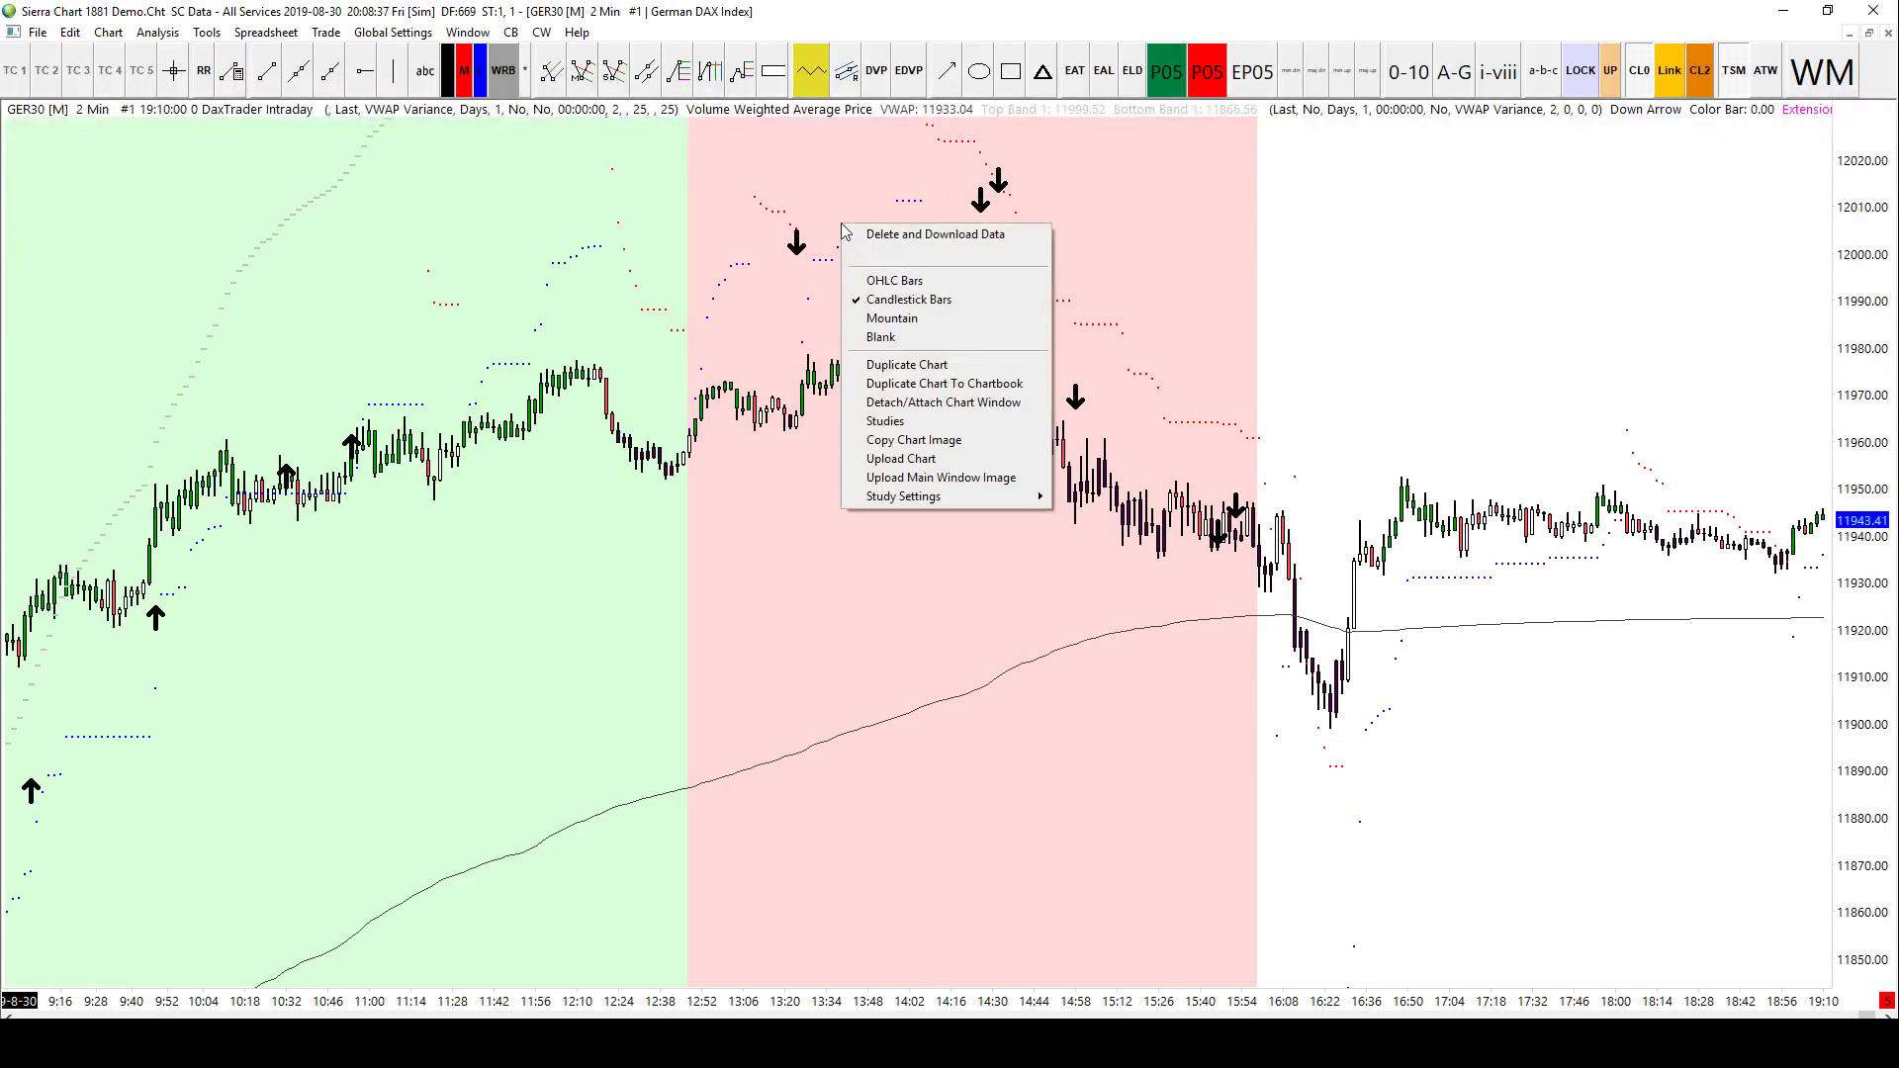
click(919, 426)
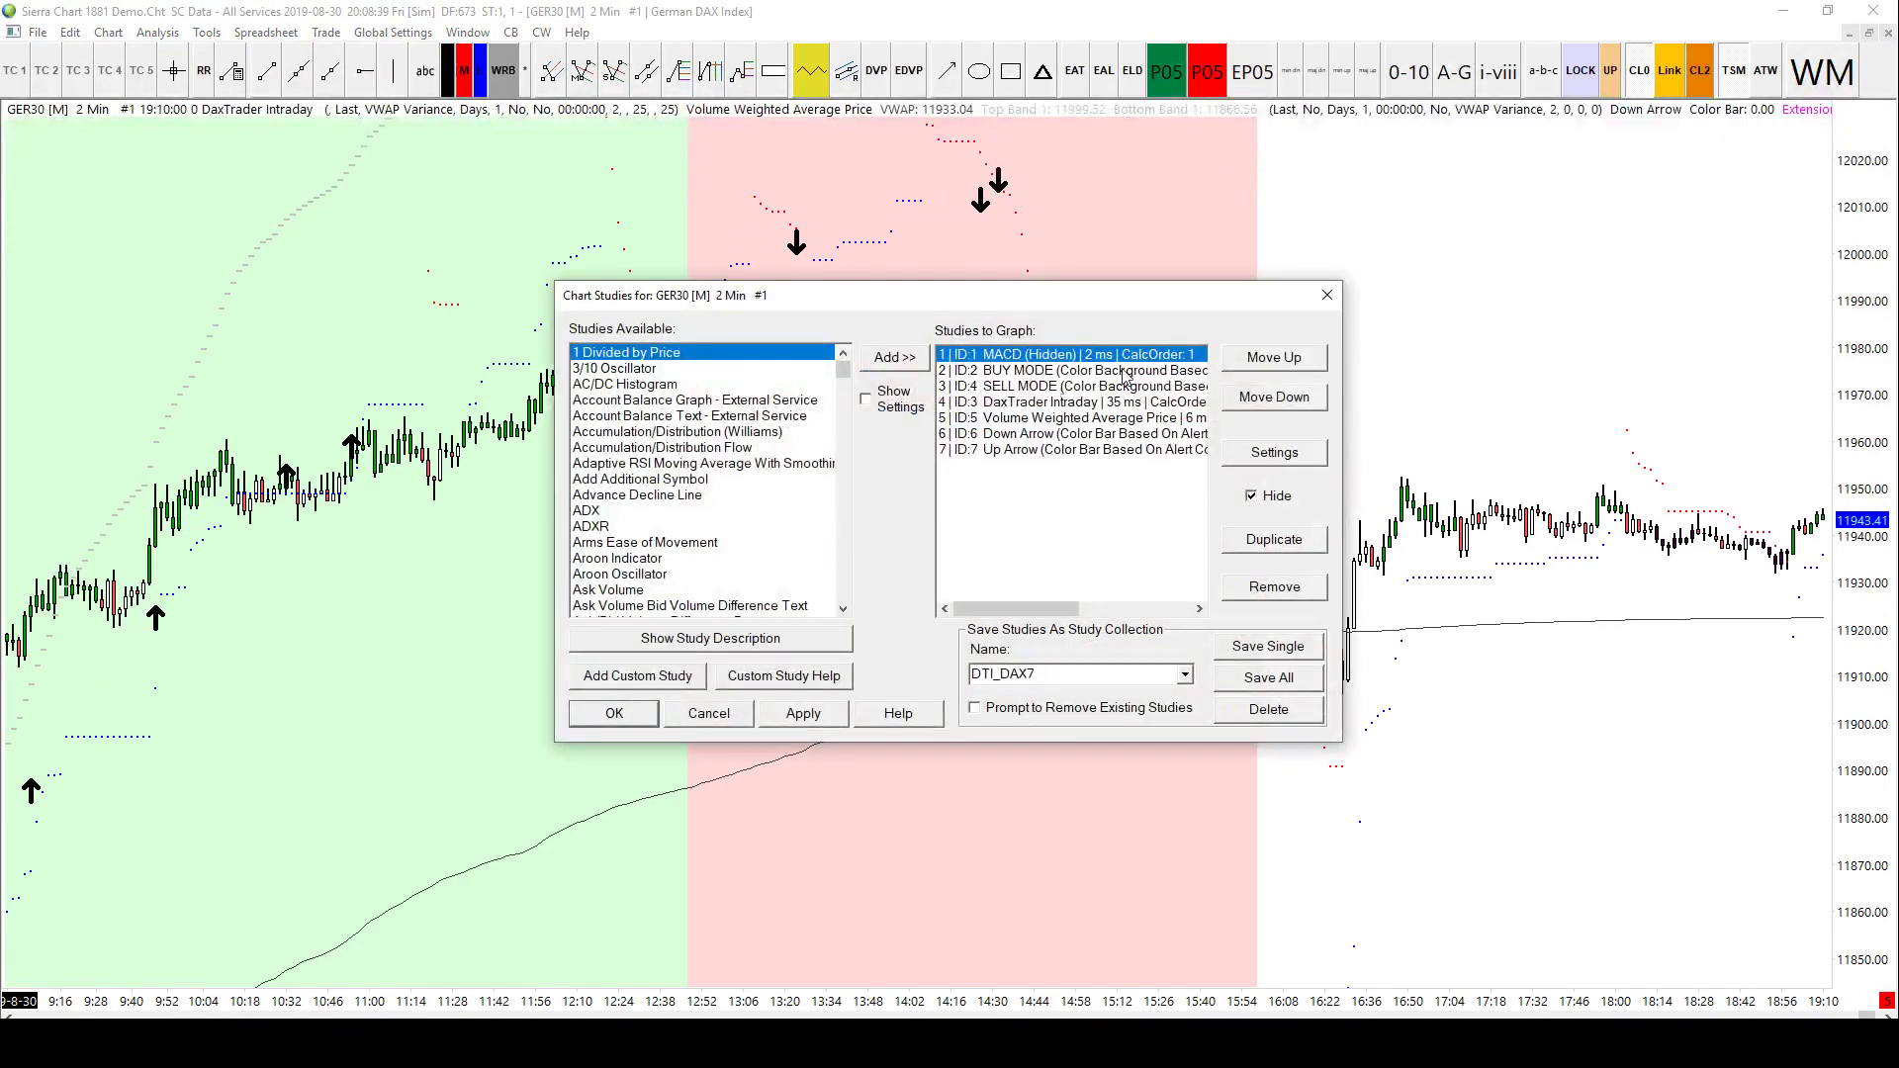
double_click(1046, 402)
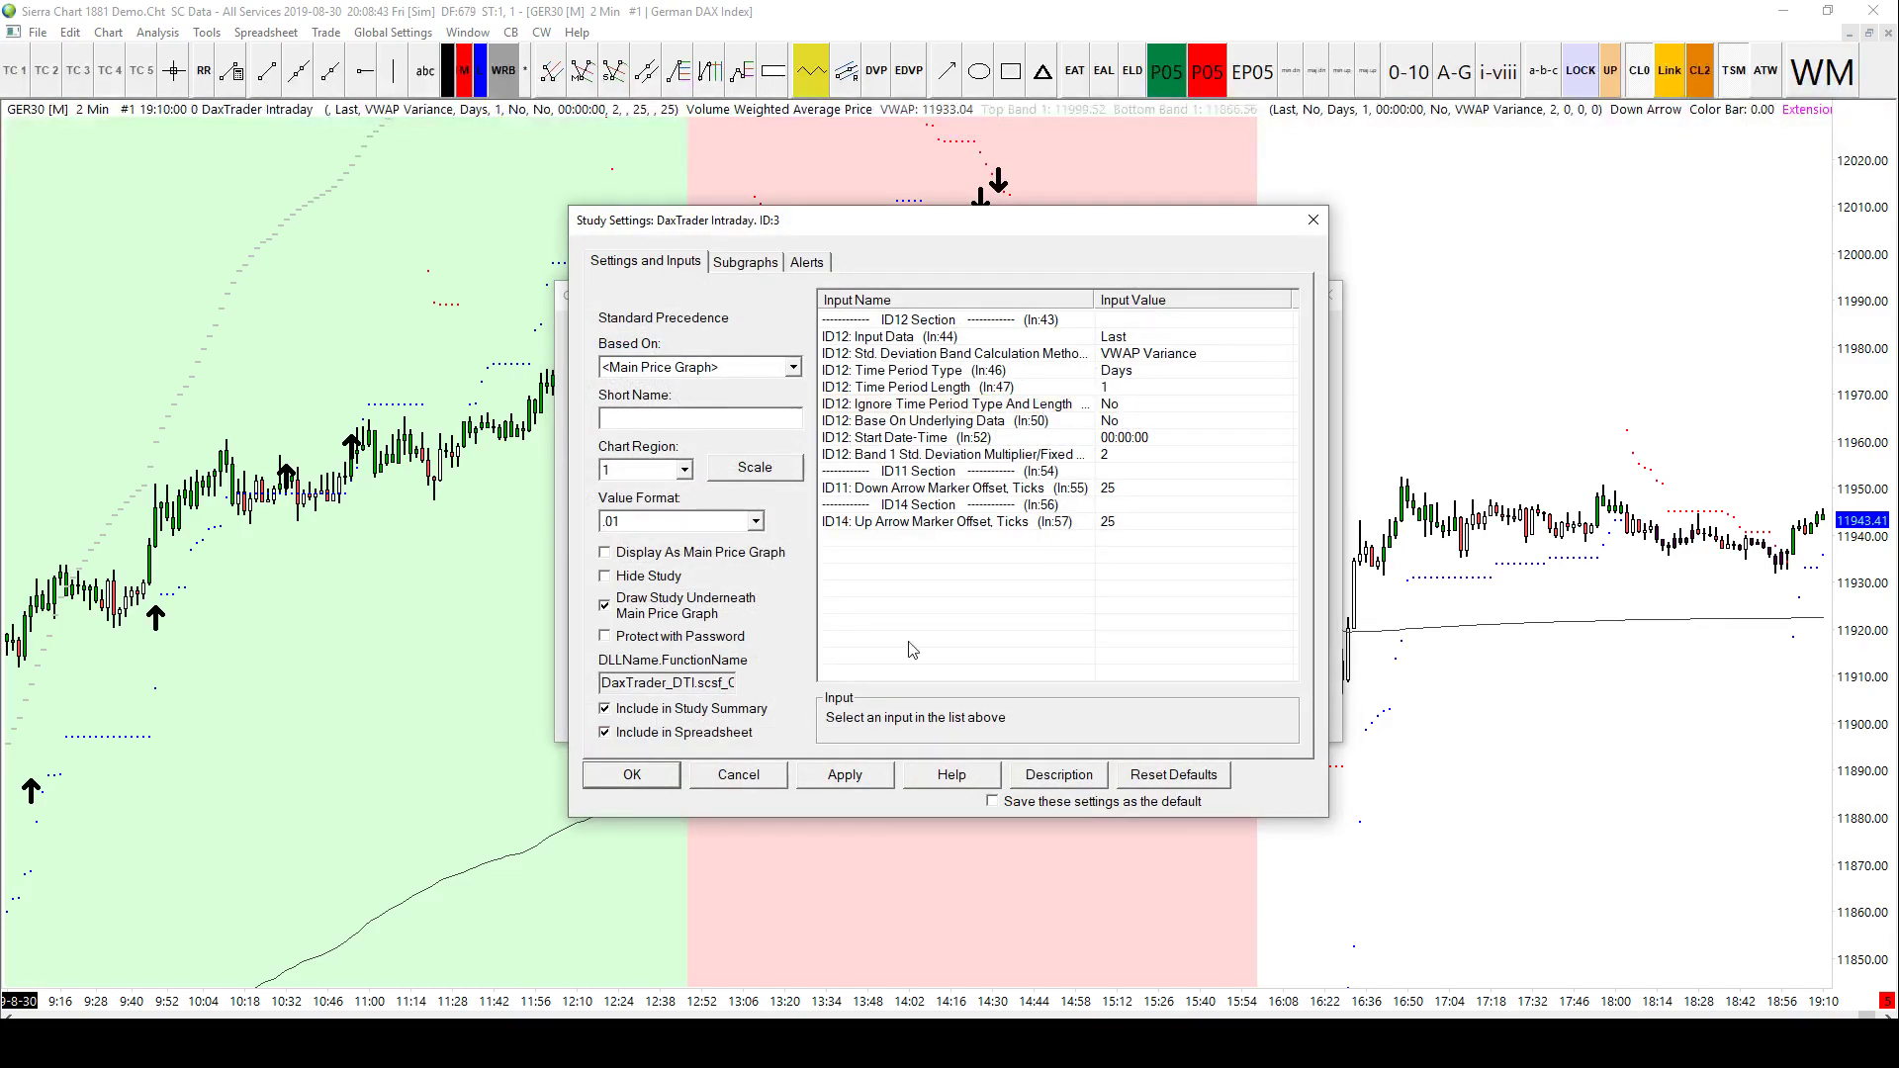
click(740, 777)
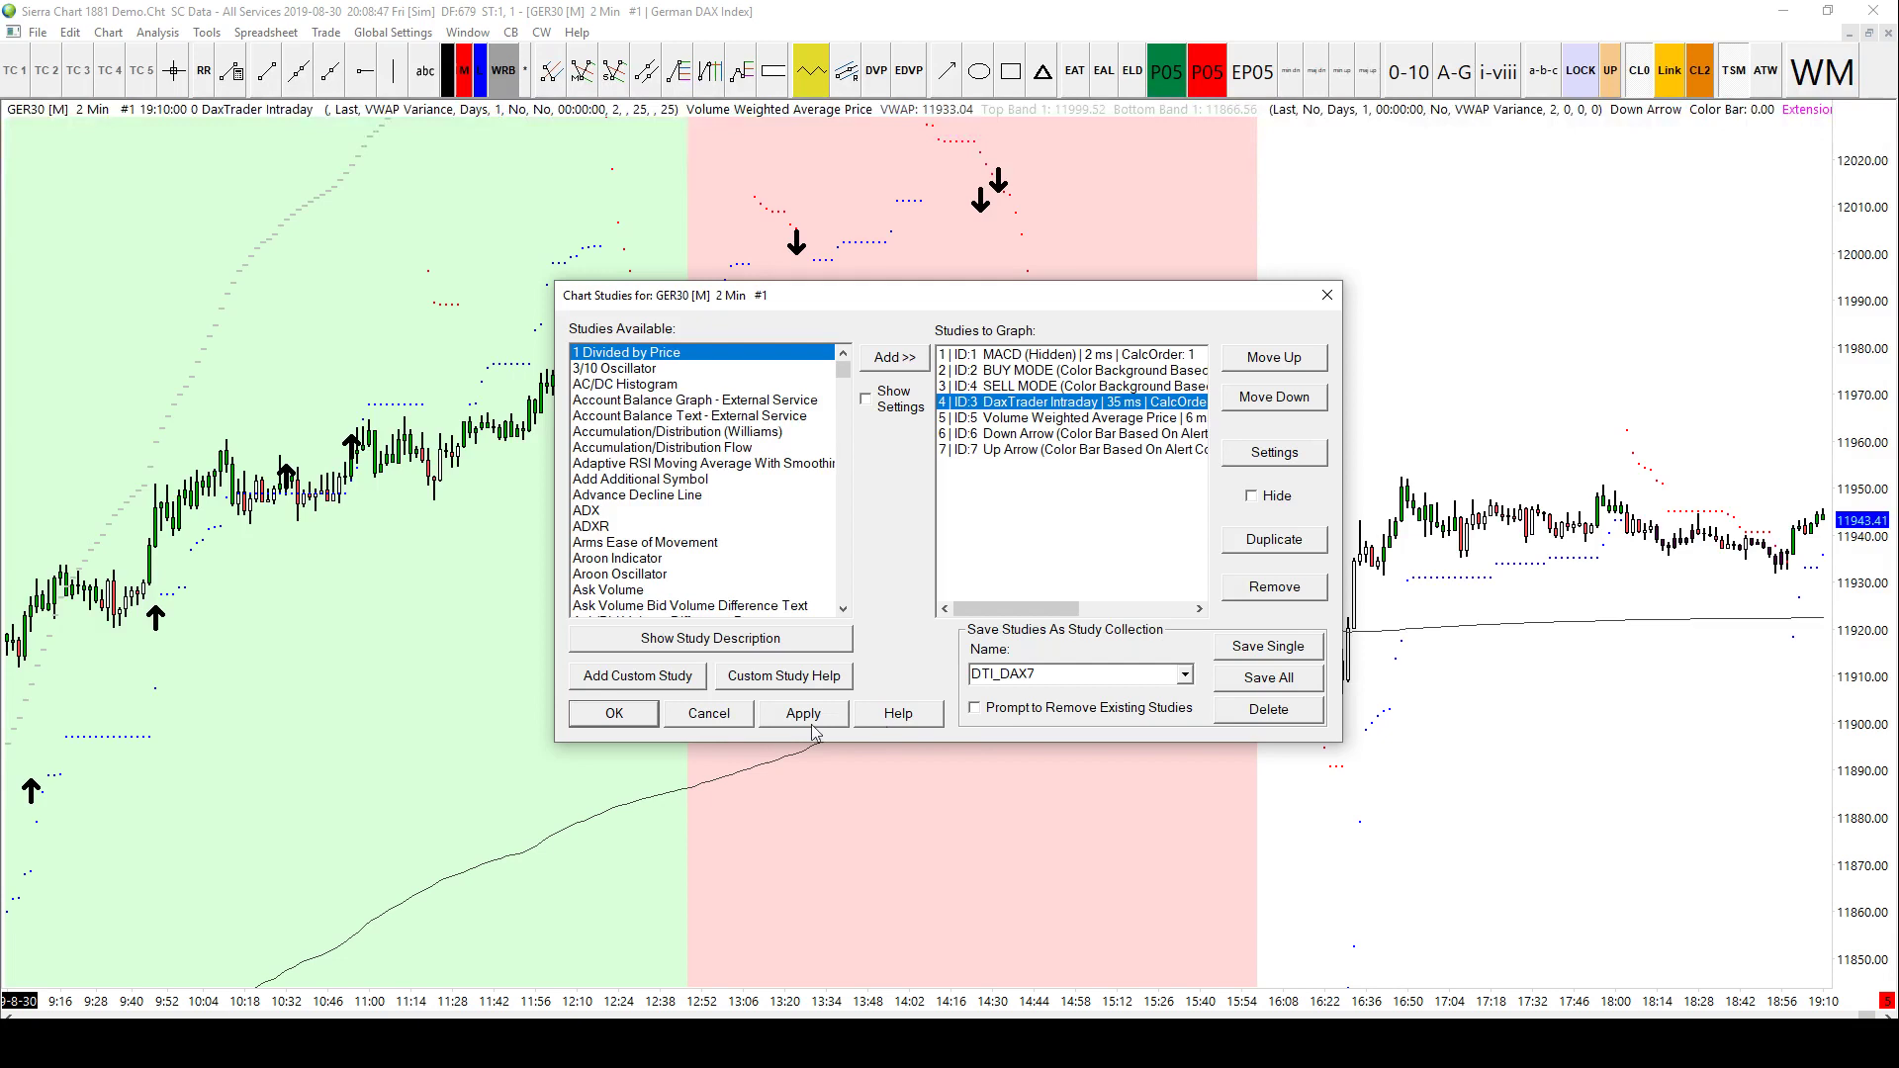
click(633, 714)
Step: Reopen the DaxTrader Intraday study's settings from the chart's study list, view its inputs, and close both without changes
drag(670, 681, 691, 623)
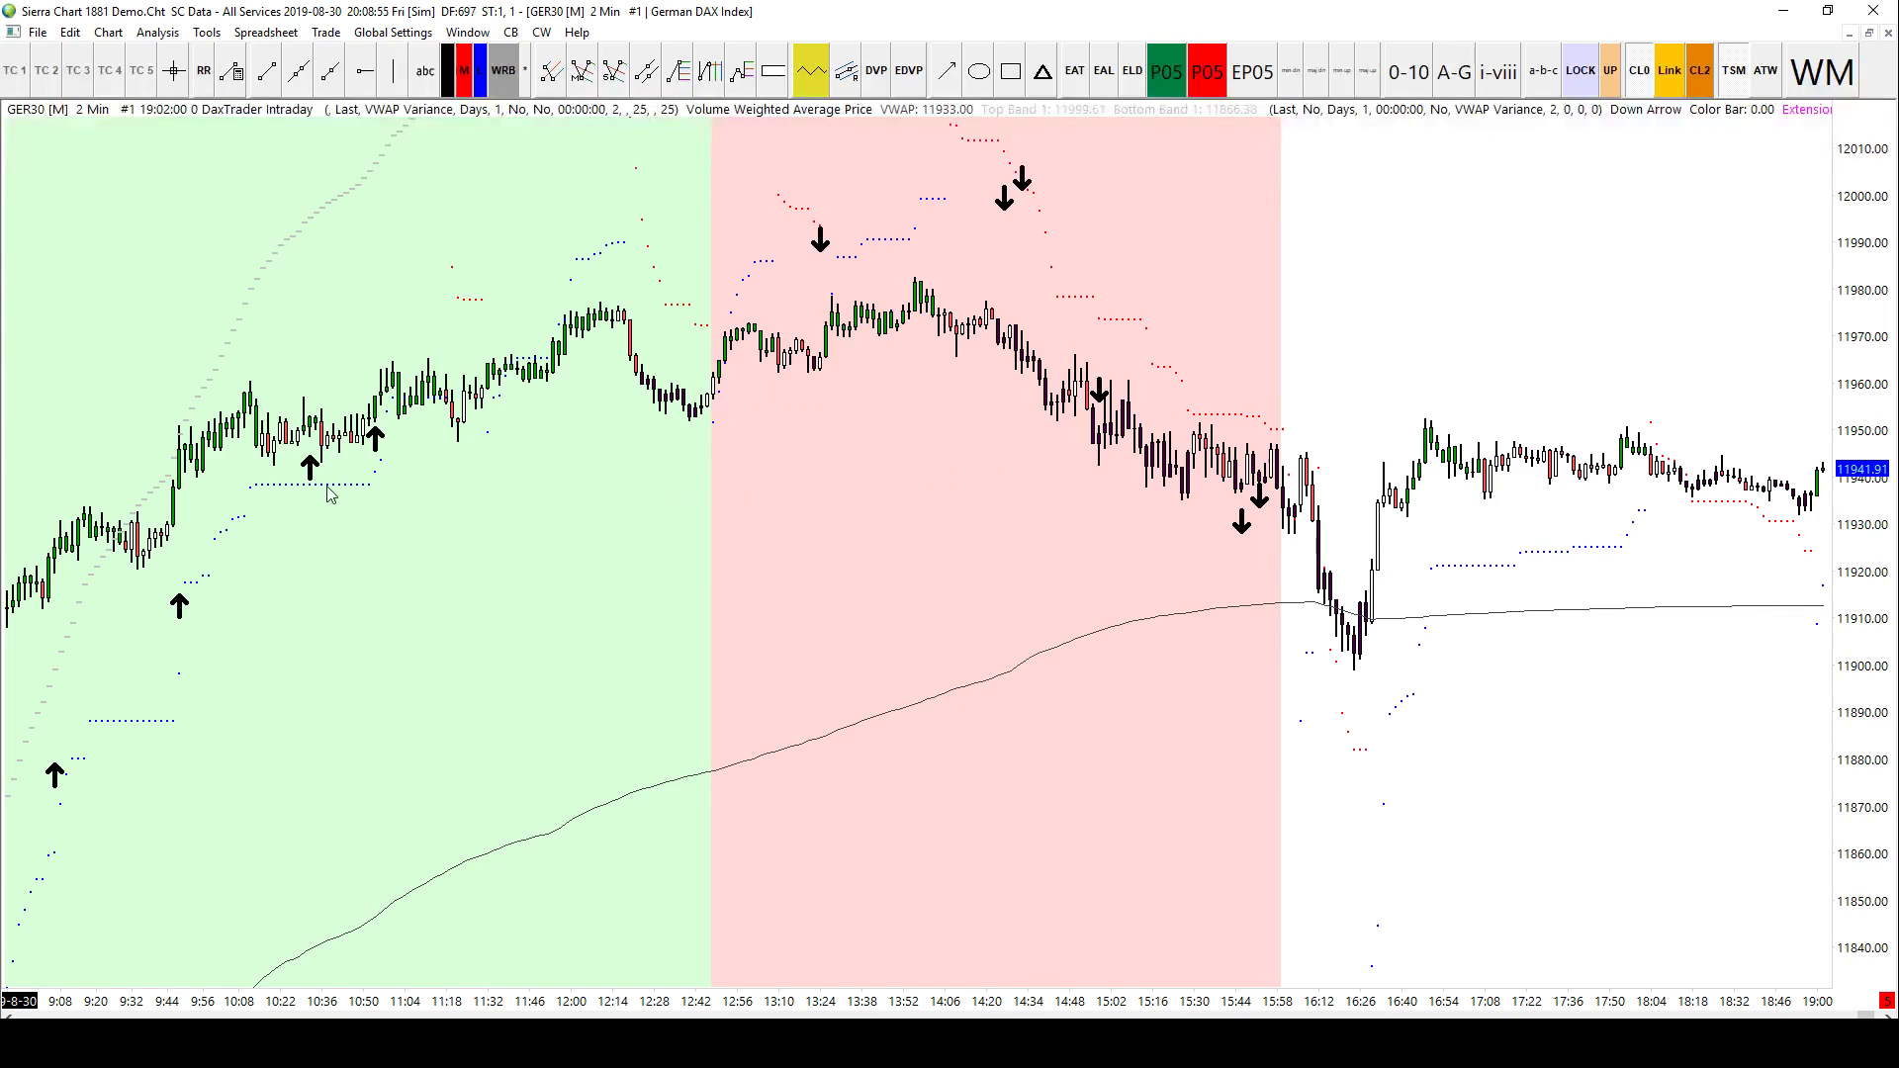
right_click(513, 461)
click(594, 658)
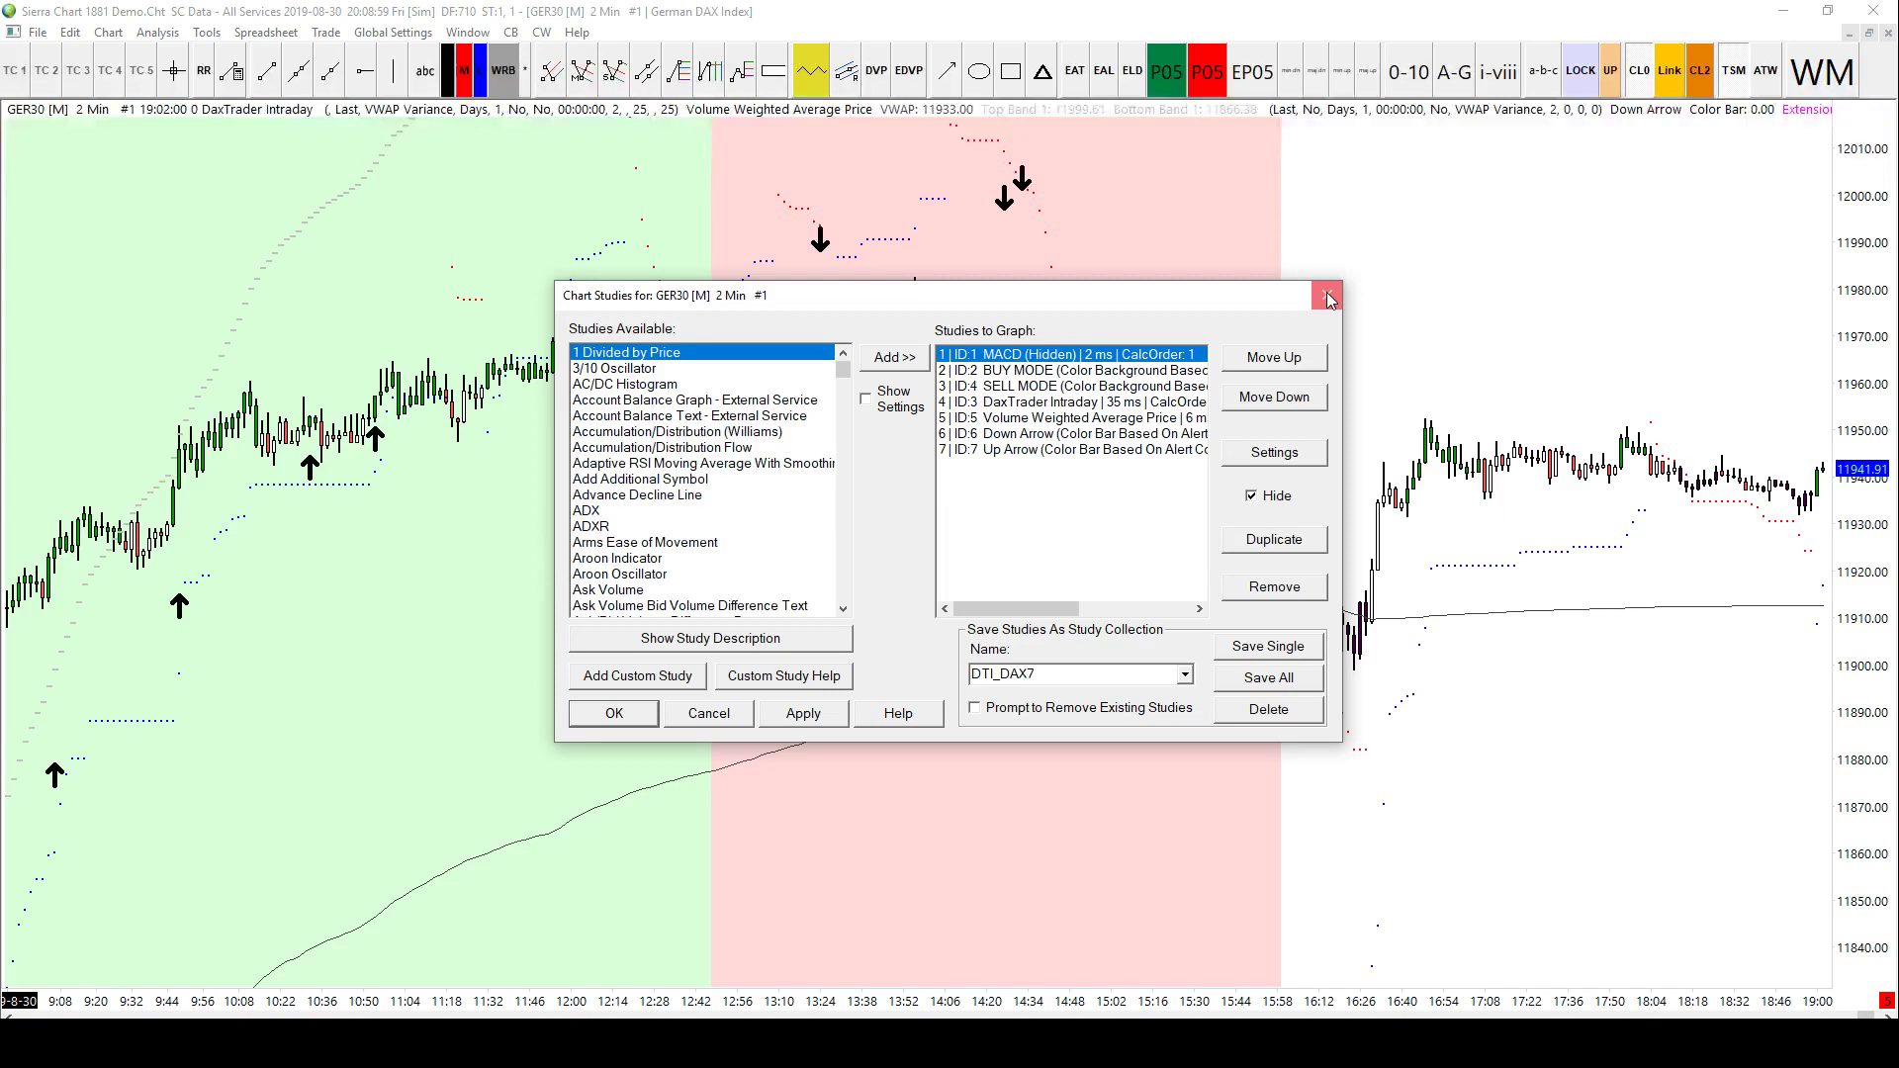
double_click(960, 403)
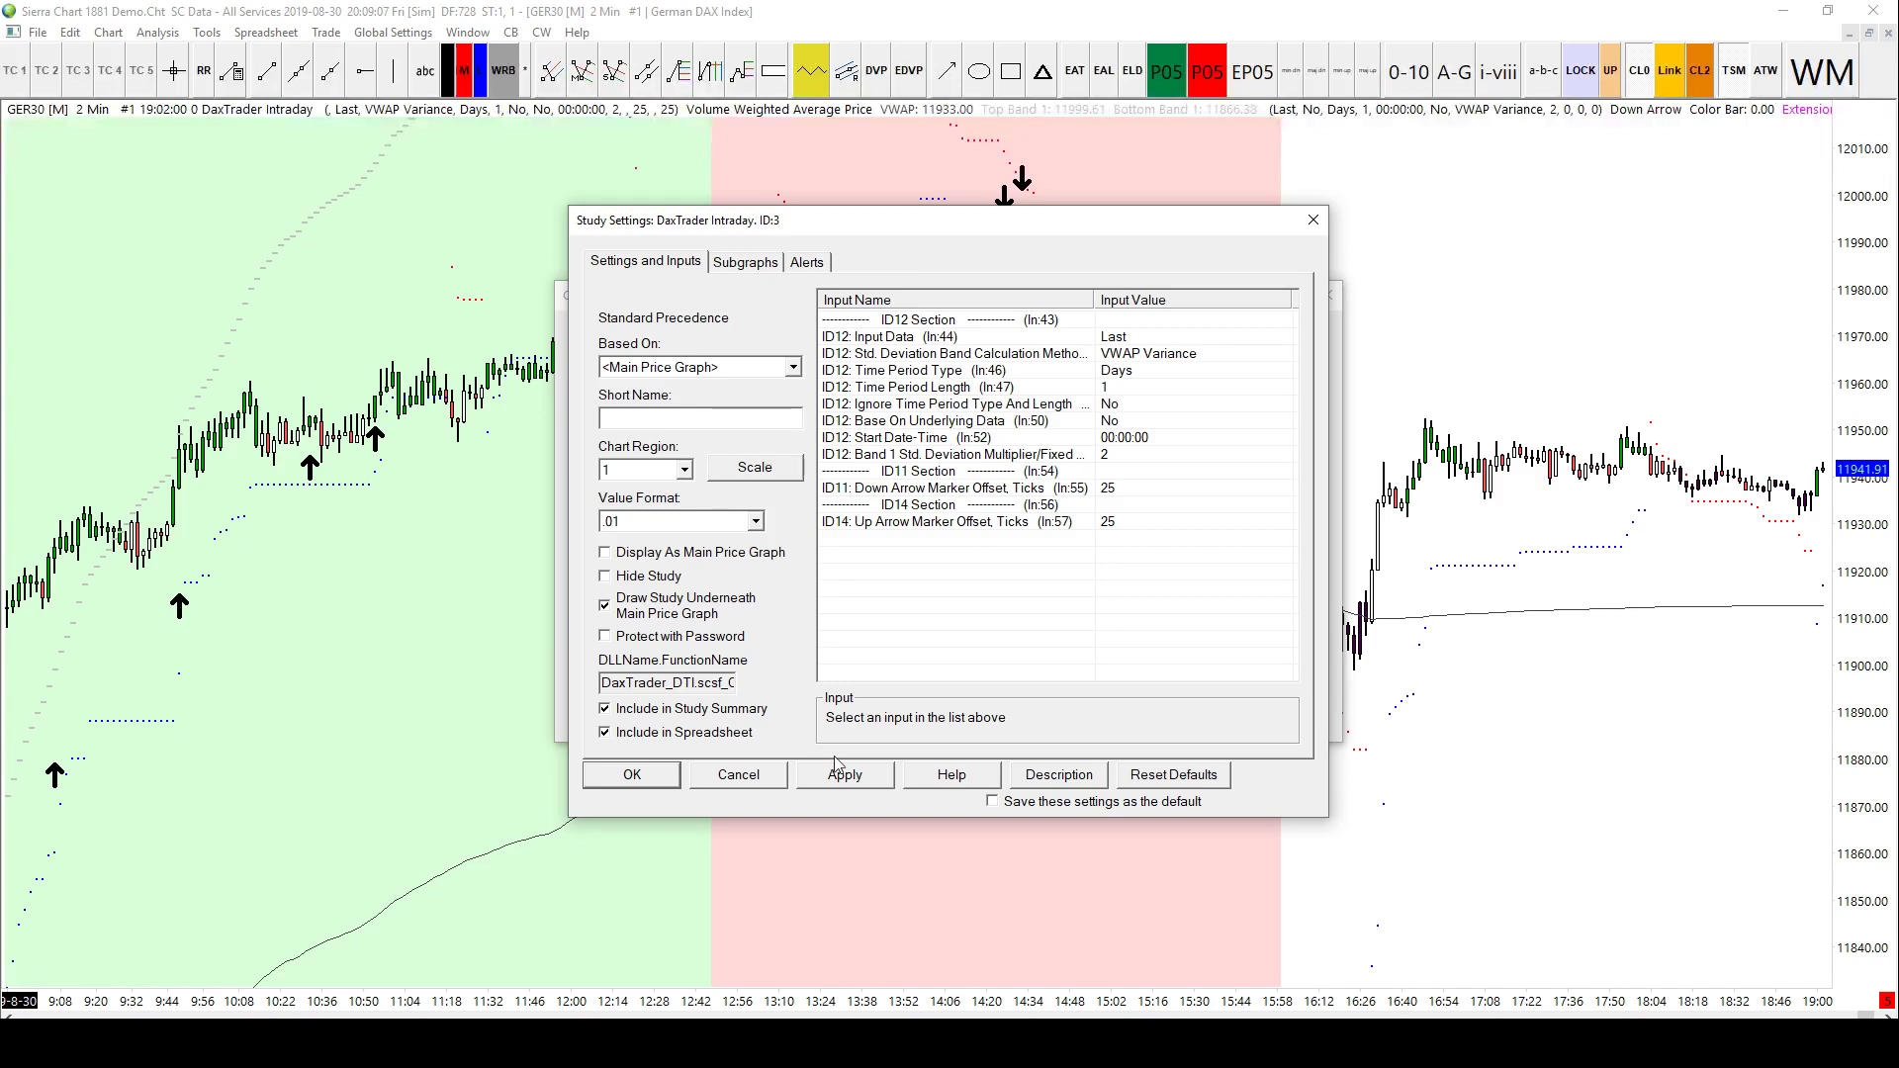
click(752, 776)
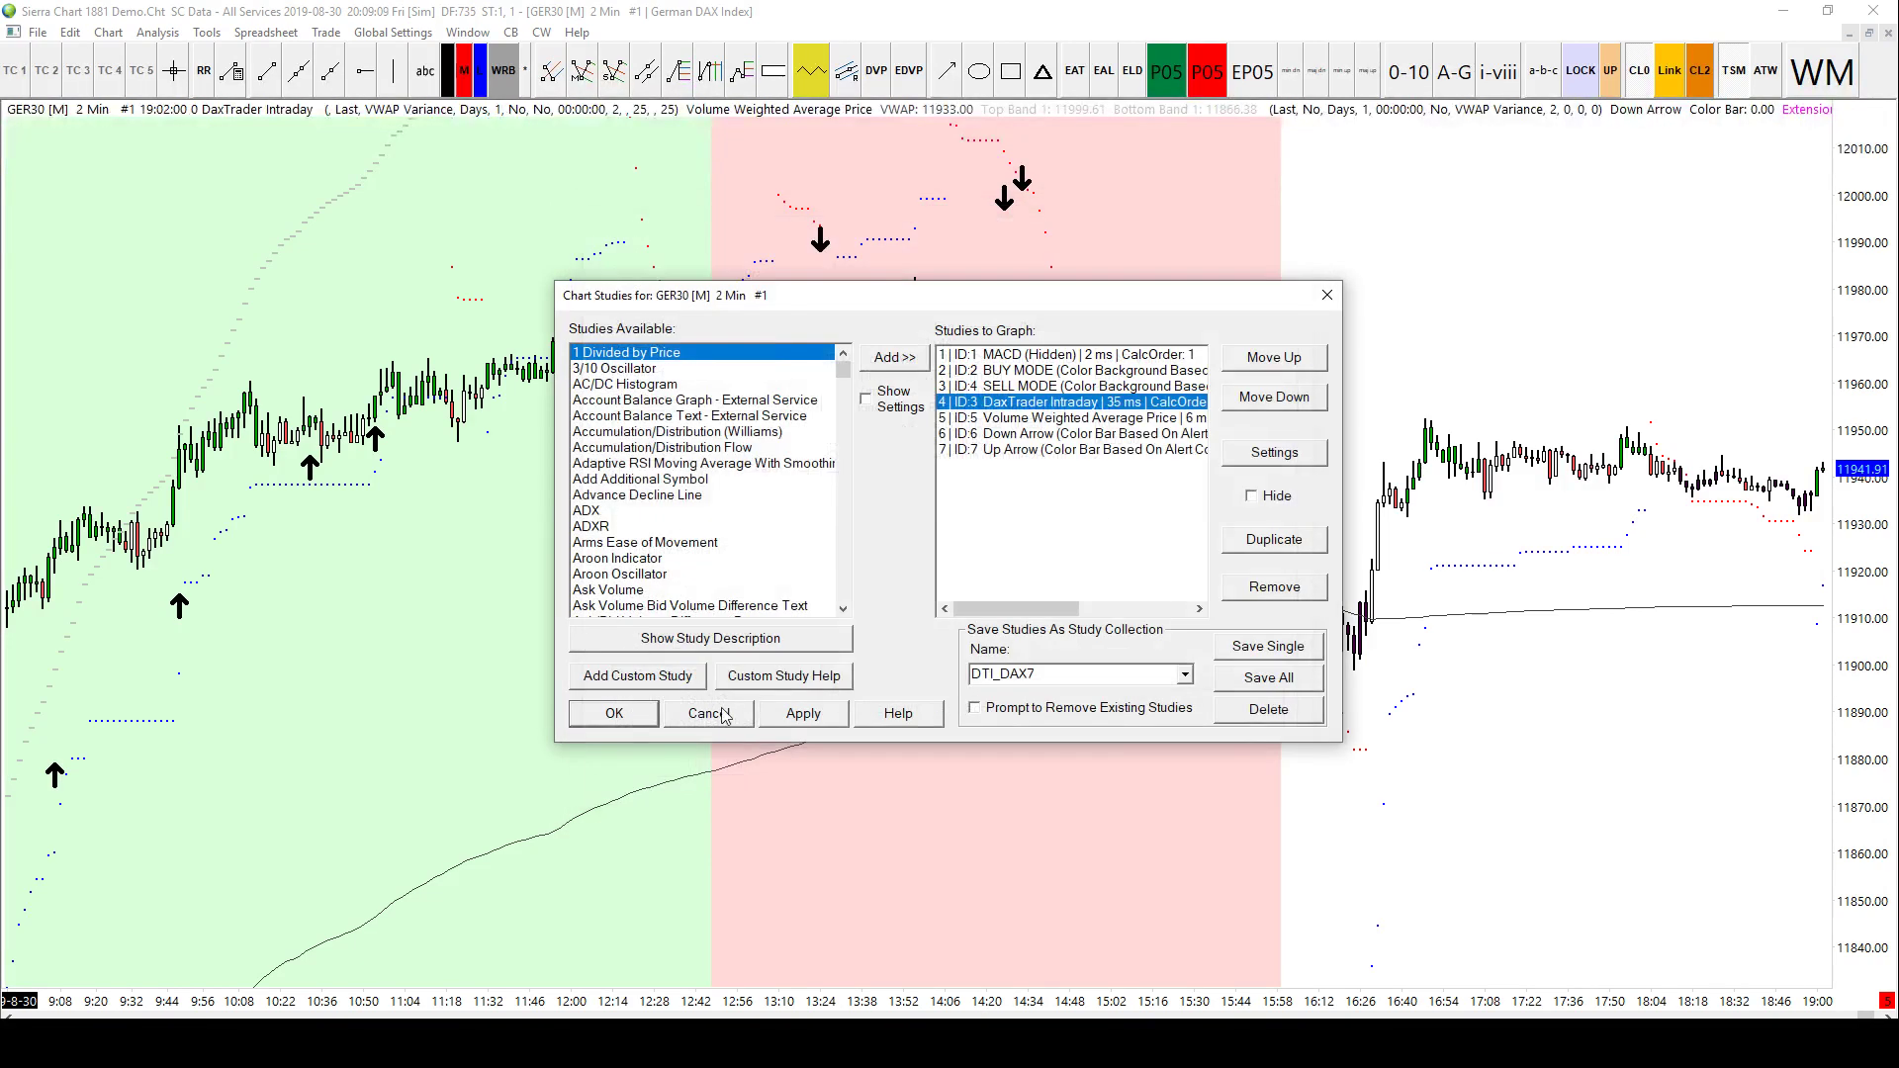
click(724, 710)
Step: Switch the GER30 chart's price scale range to Automatic and back to Independent to compare how the studies line up
drag(1438, 455, 1632, 326)
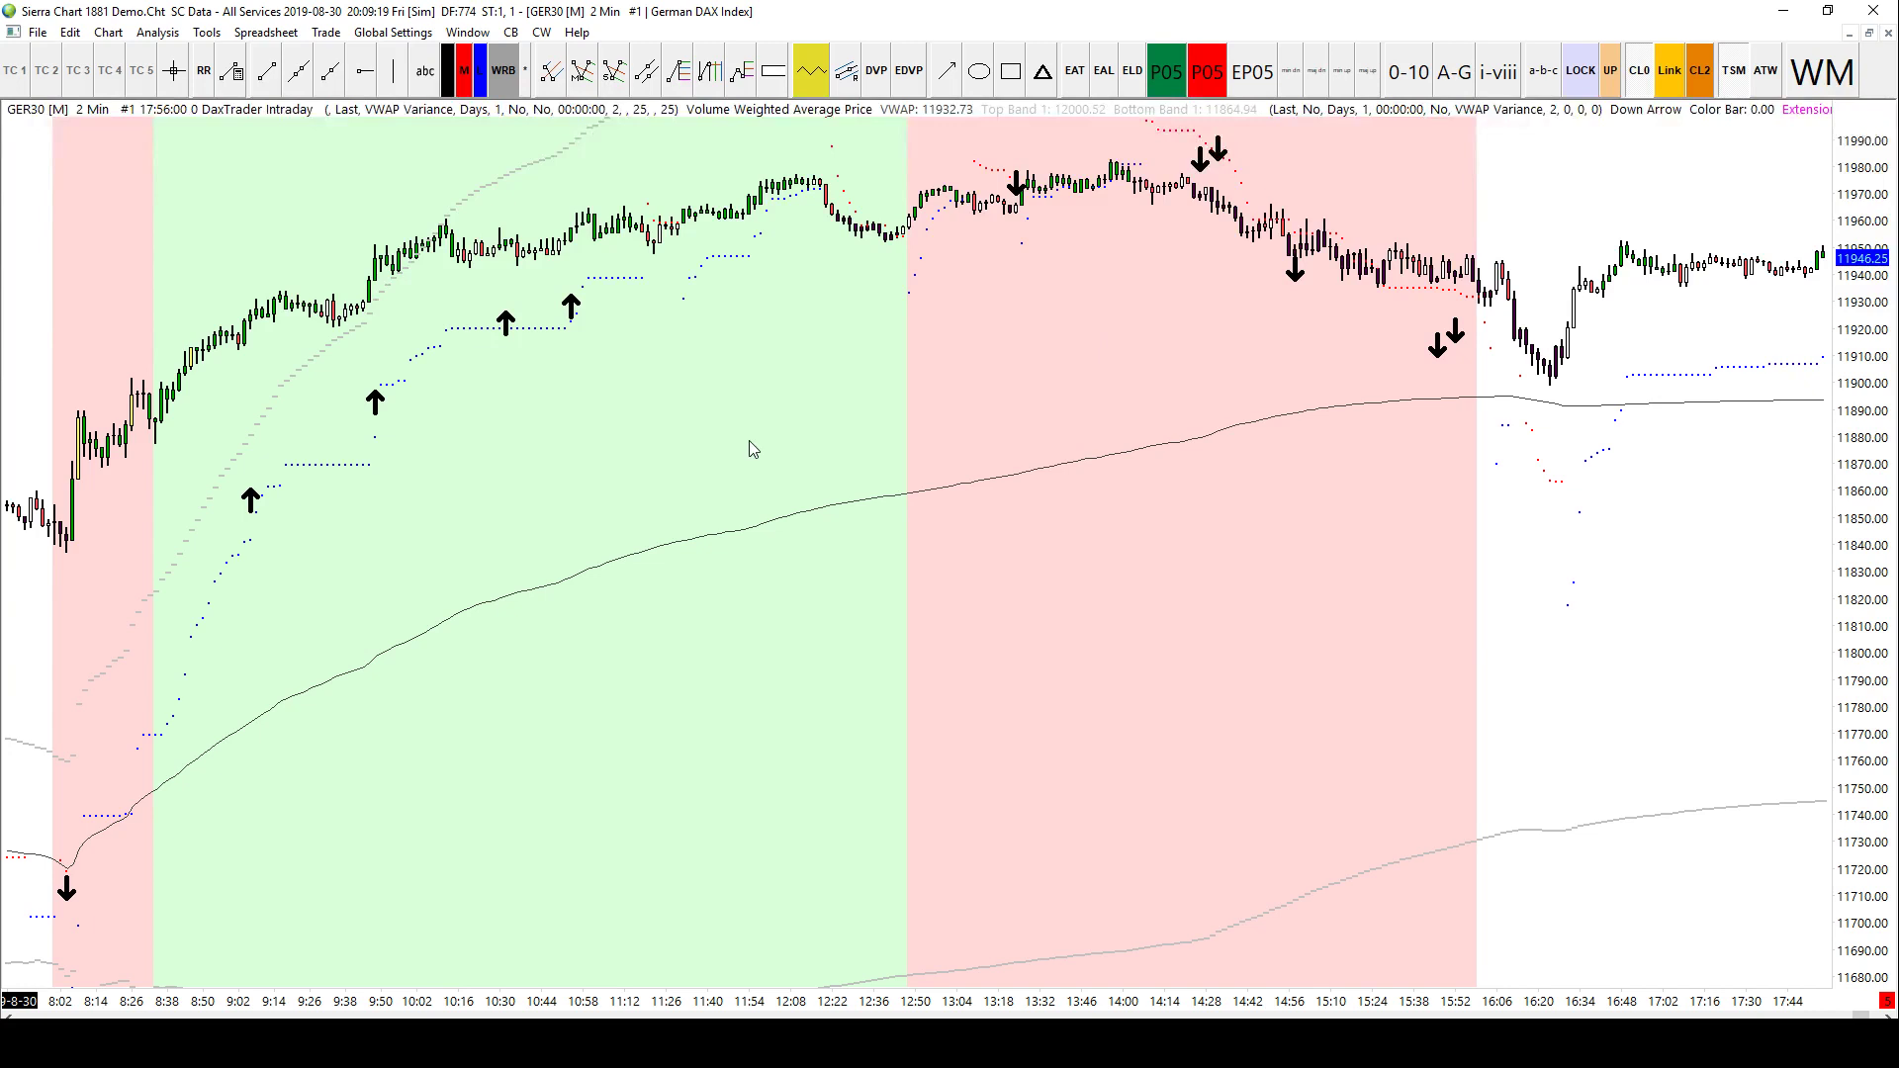
drag(294, 520, 436, 551)
right_click(1870, 339)
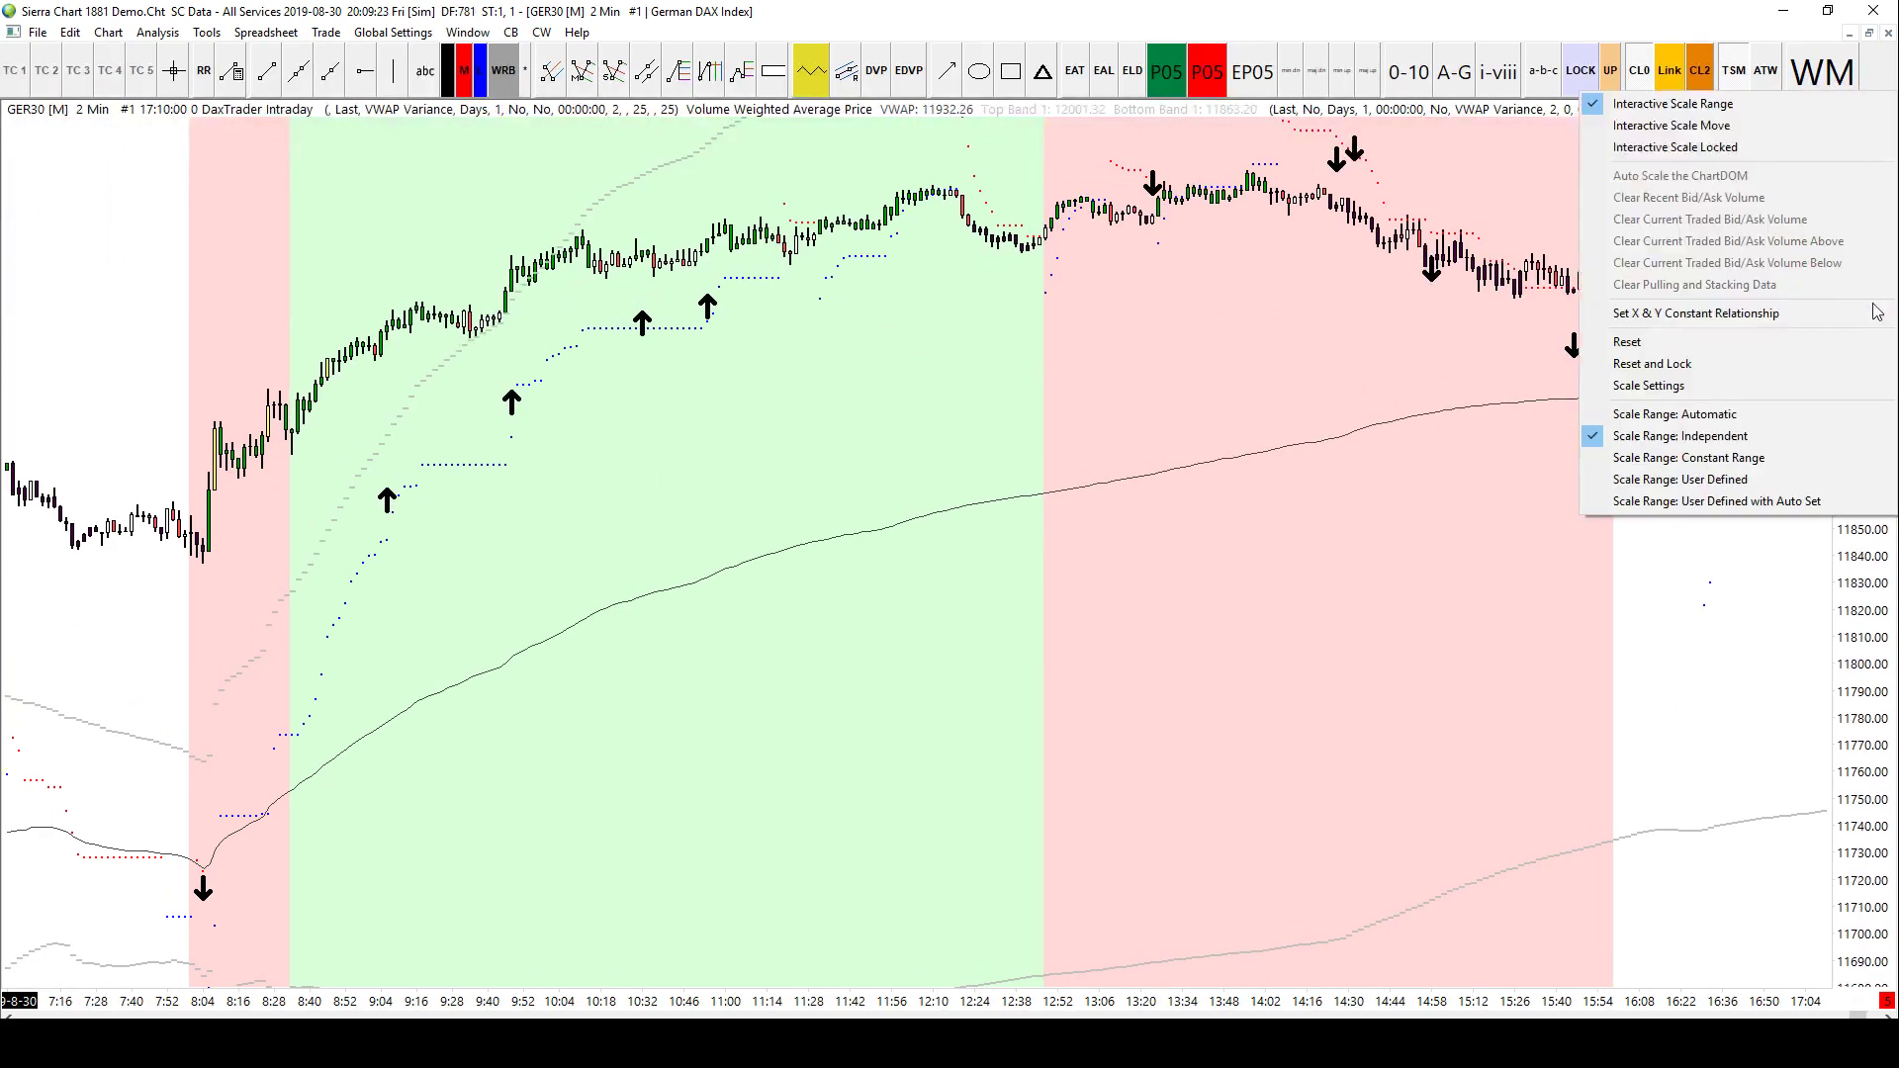
click(1700, 415)
drag(1033, 577, 1040, 692)
right_click(1858, 429)
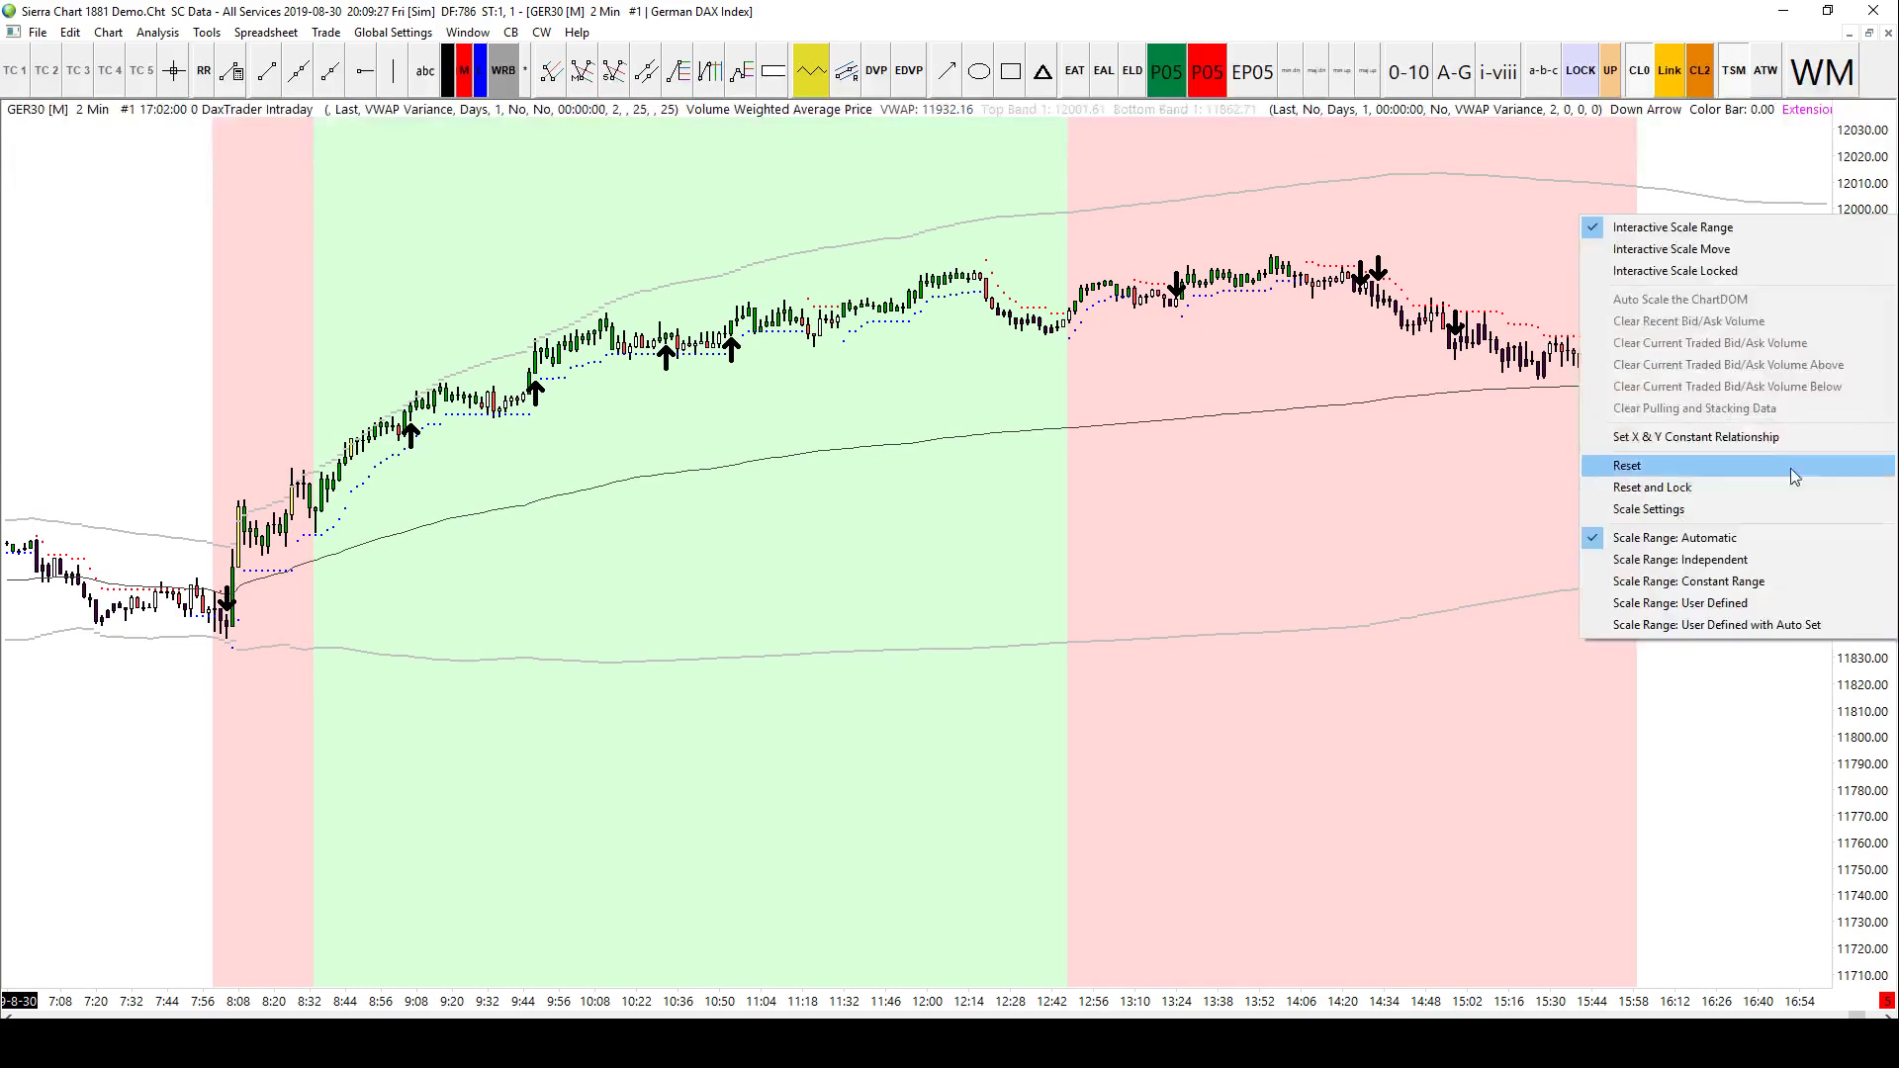
click(1716, 560)
drag(1089, 567, 1079, 495)
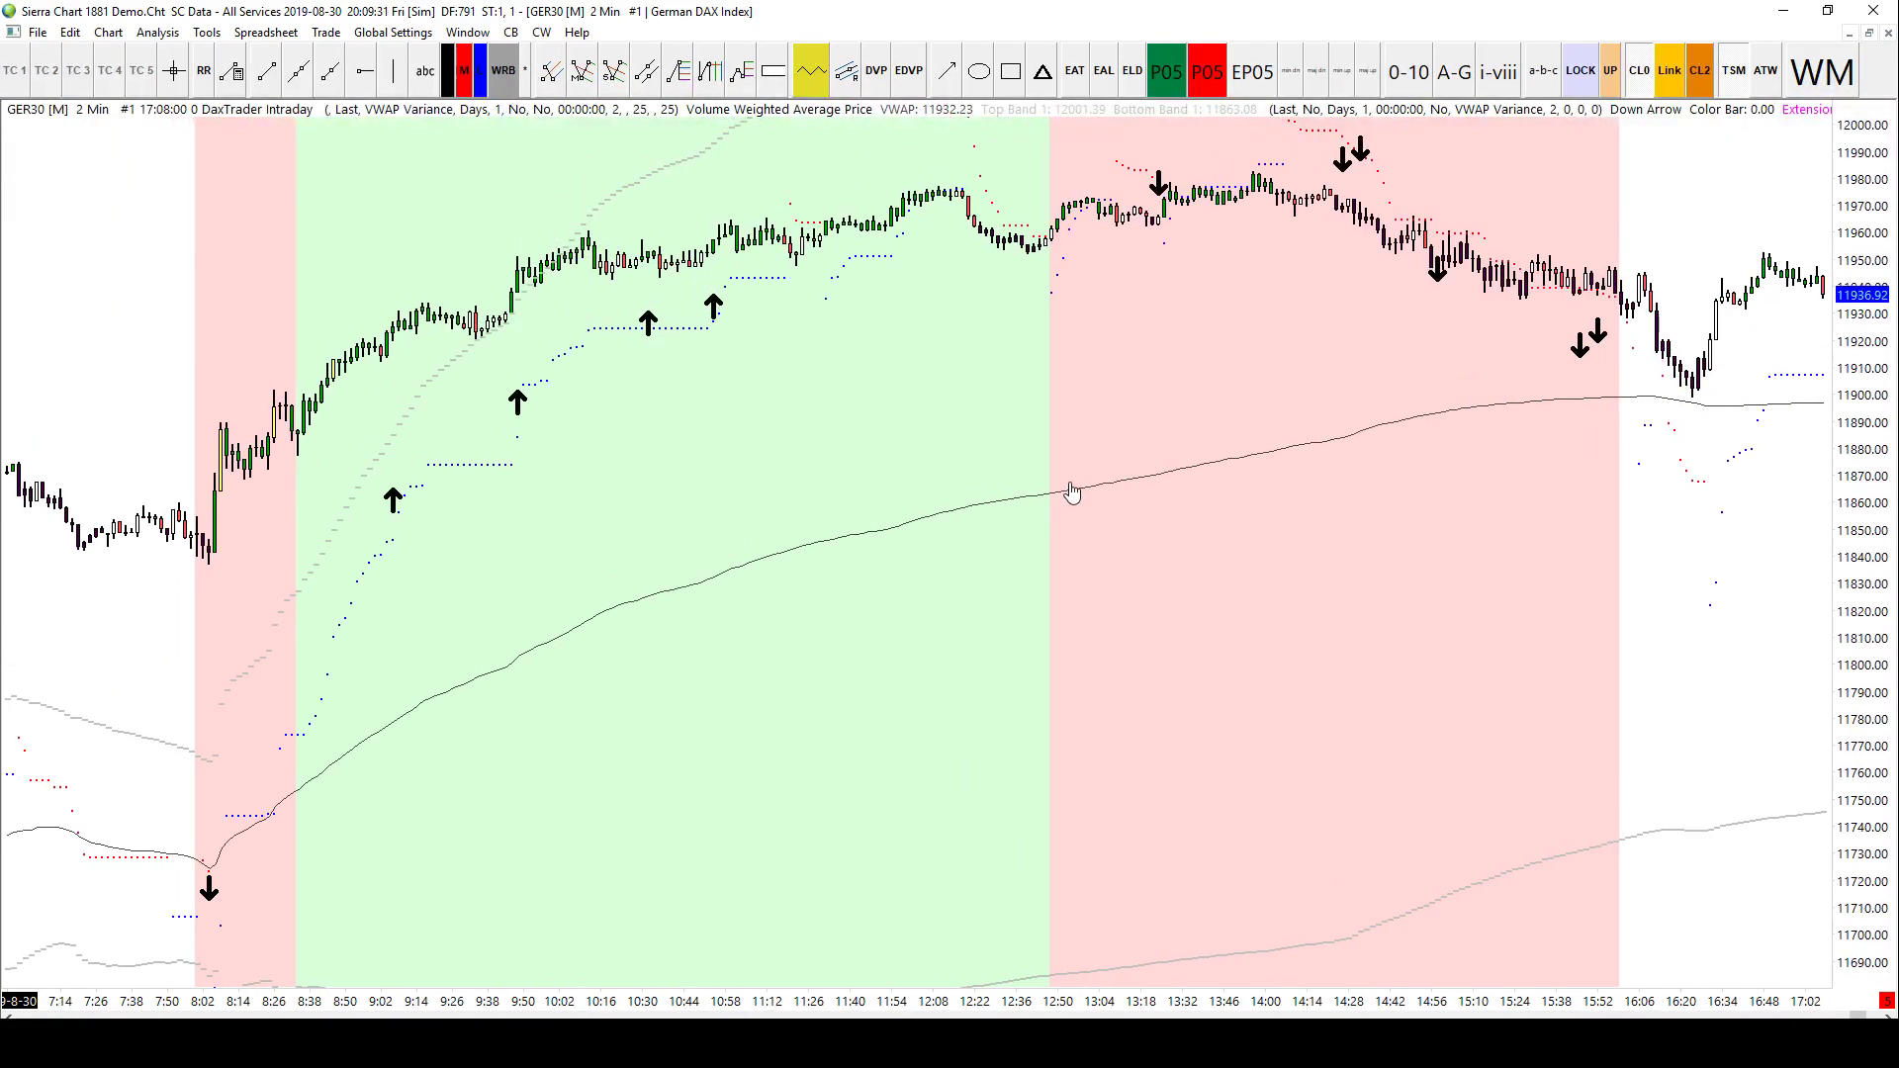
Step: Set the GER30 chart's price scale range to Automatic and stretch the price scale so the candles appear taller
right_click(1879, 394)
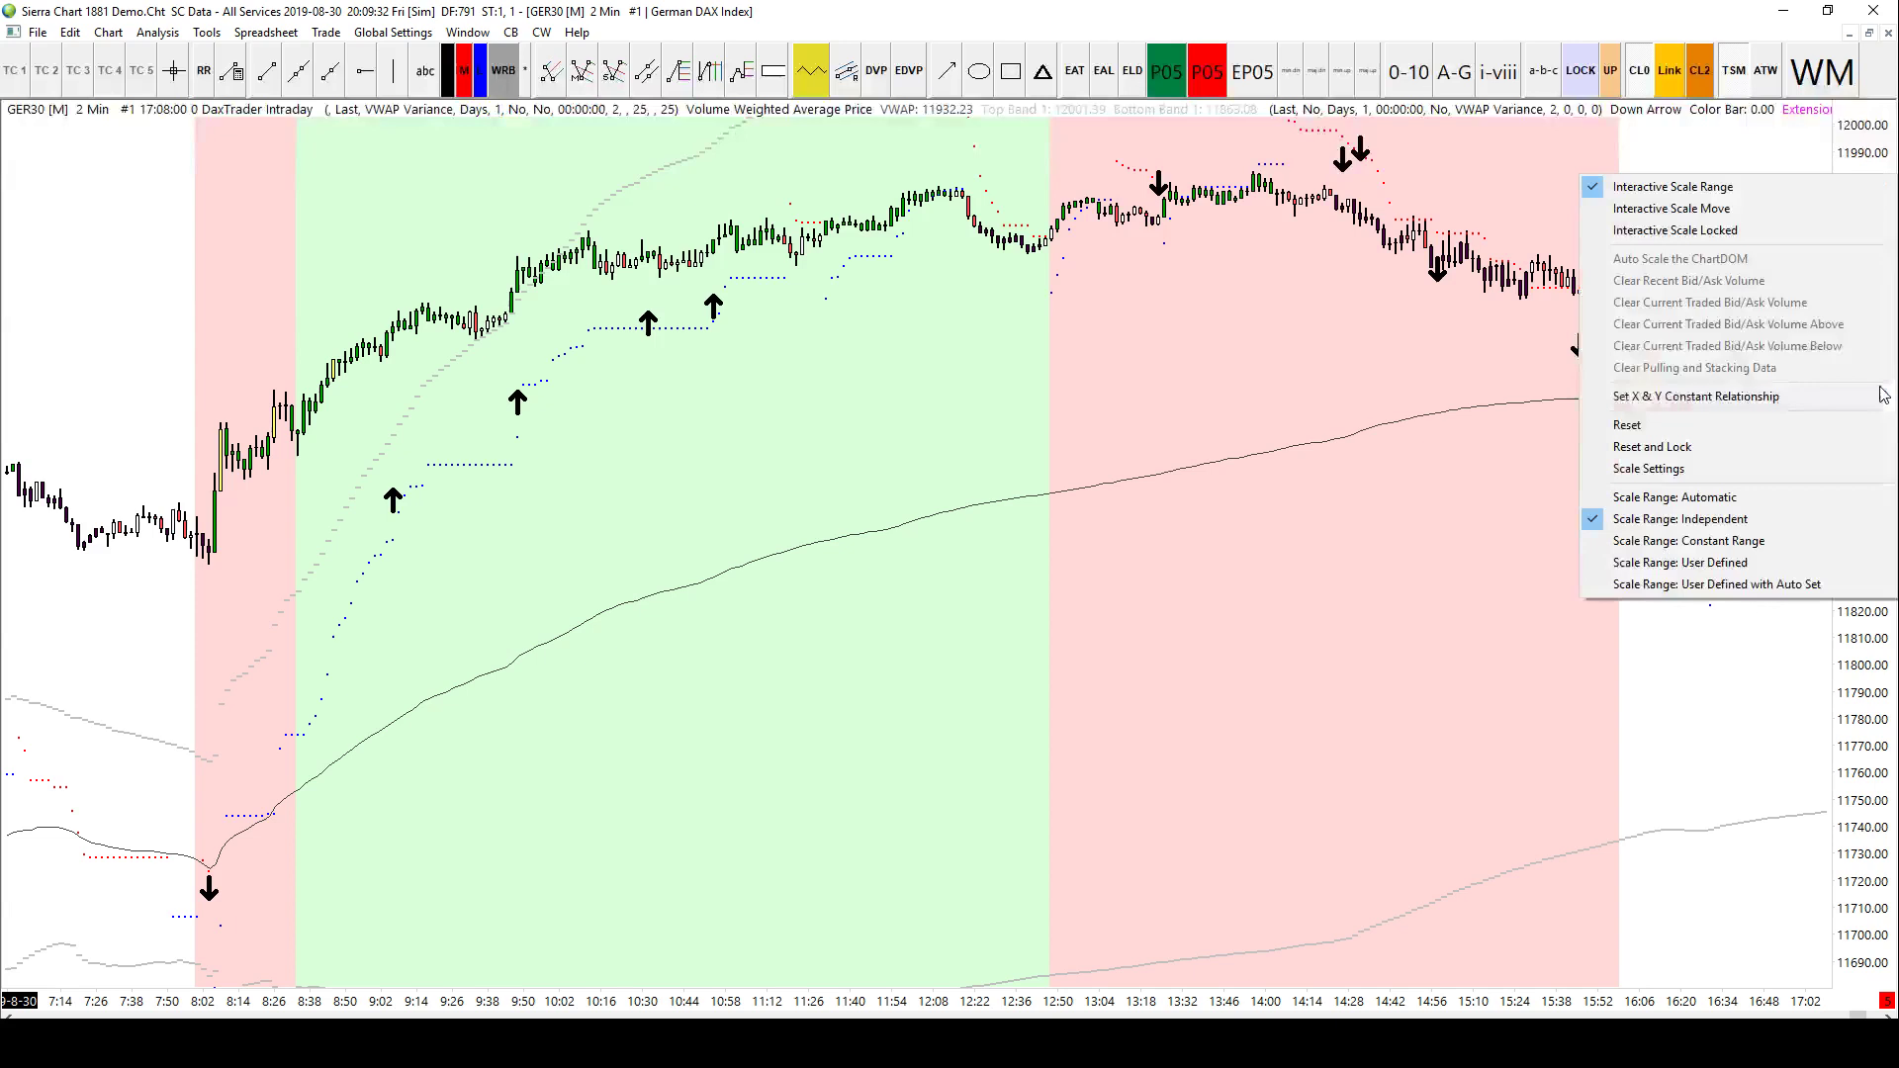
click(1731, 500)
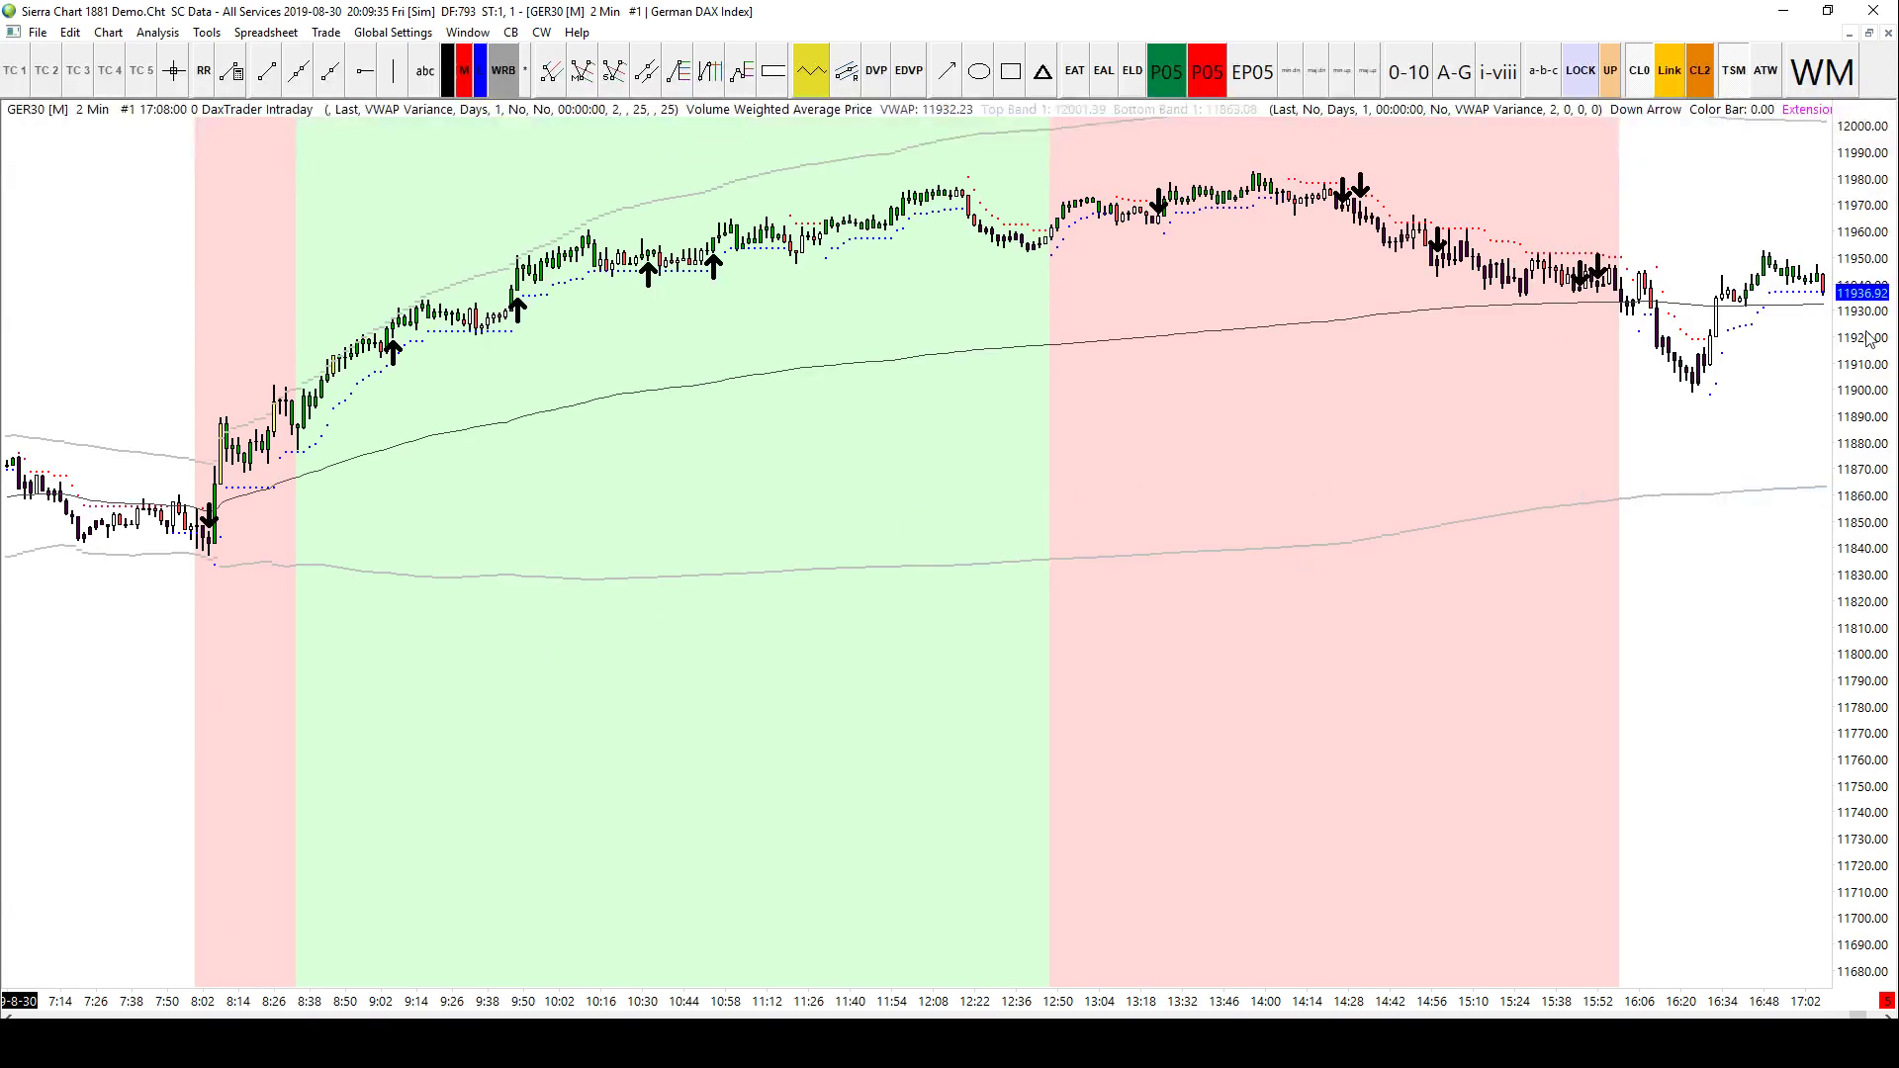
drag(1866, 331, 1838, 544)
drag(1230, 581, 1263, 604)
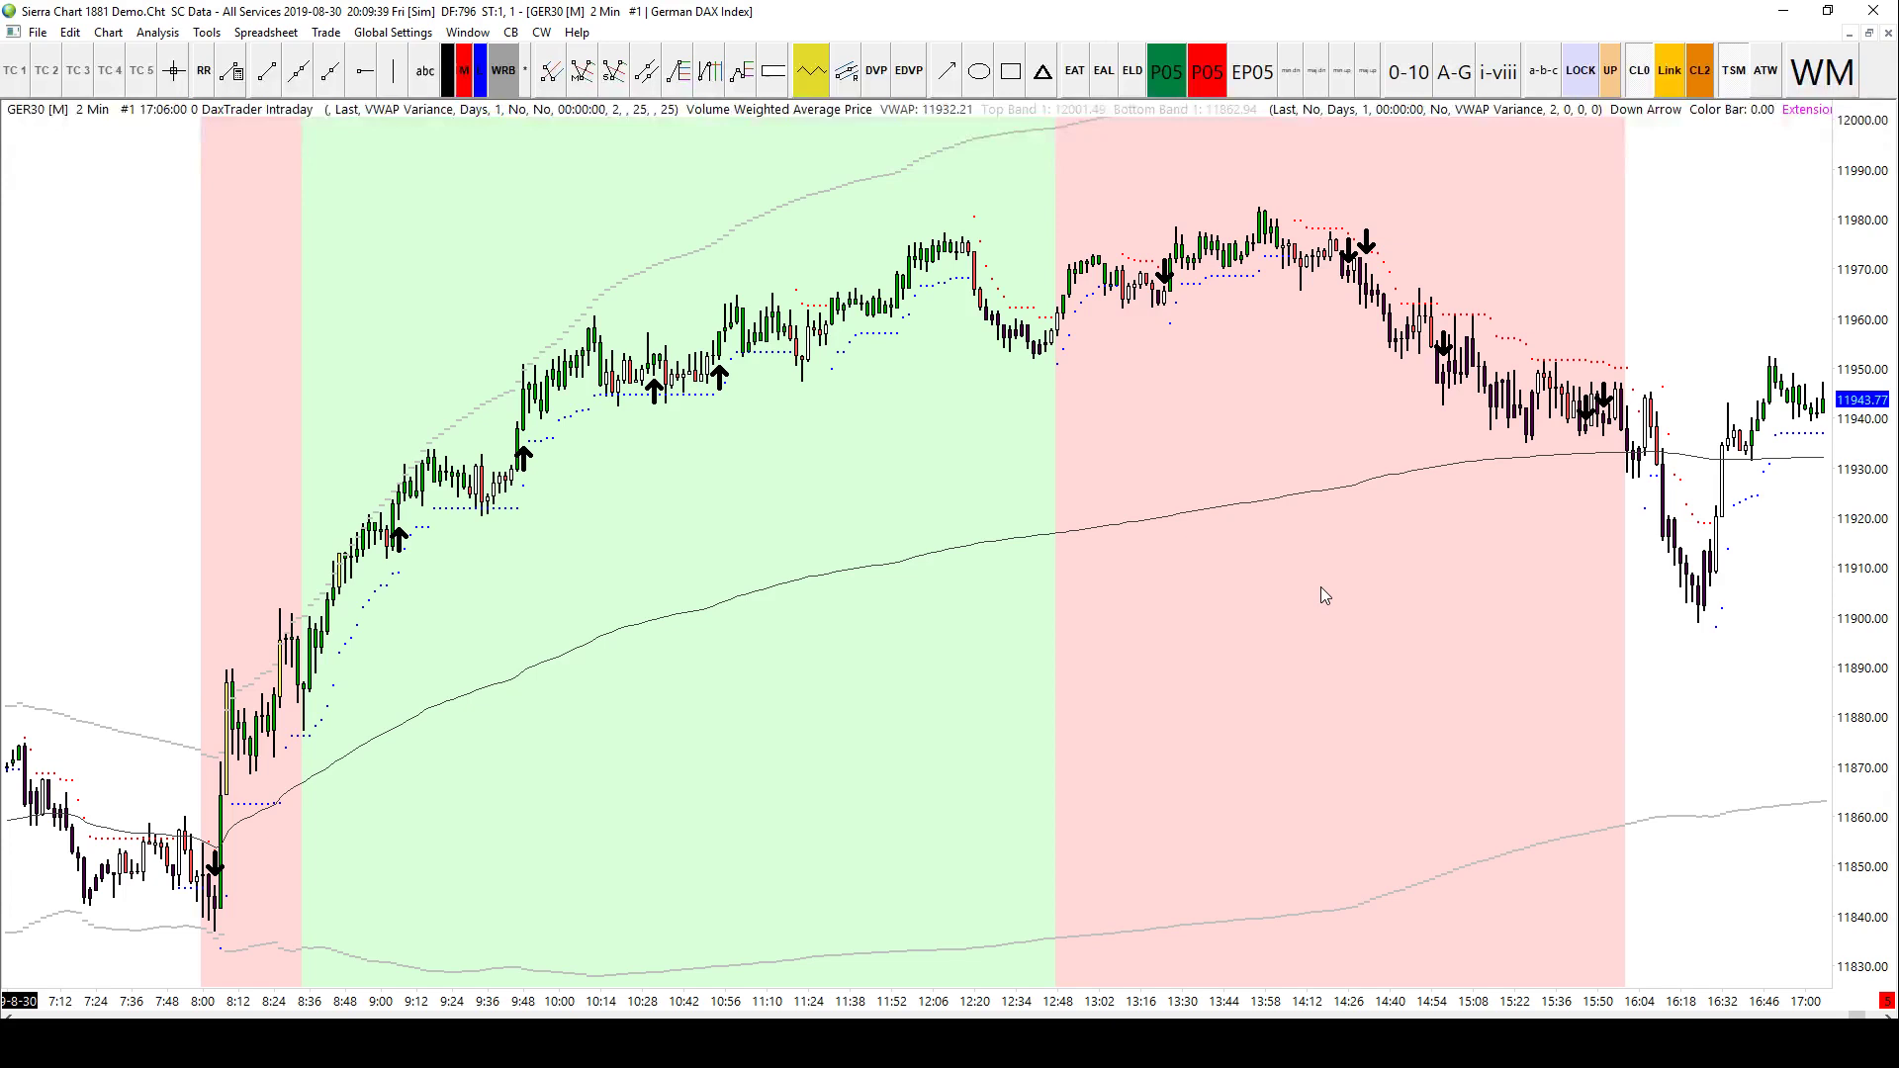
mouse_move(1421, 577)
mouse_down()
mouse_move(1516, 517)
mouse_move(1410, 574)
mouse_up()
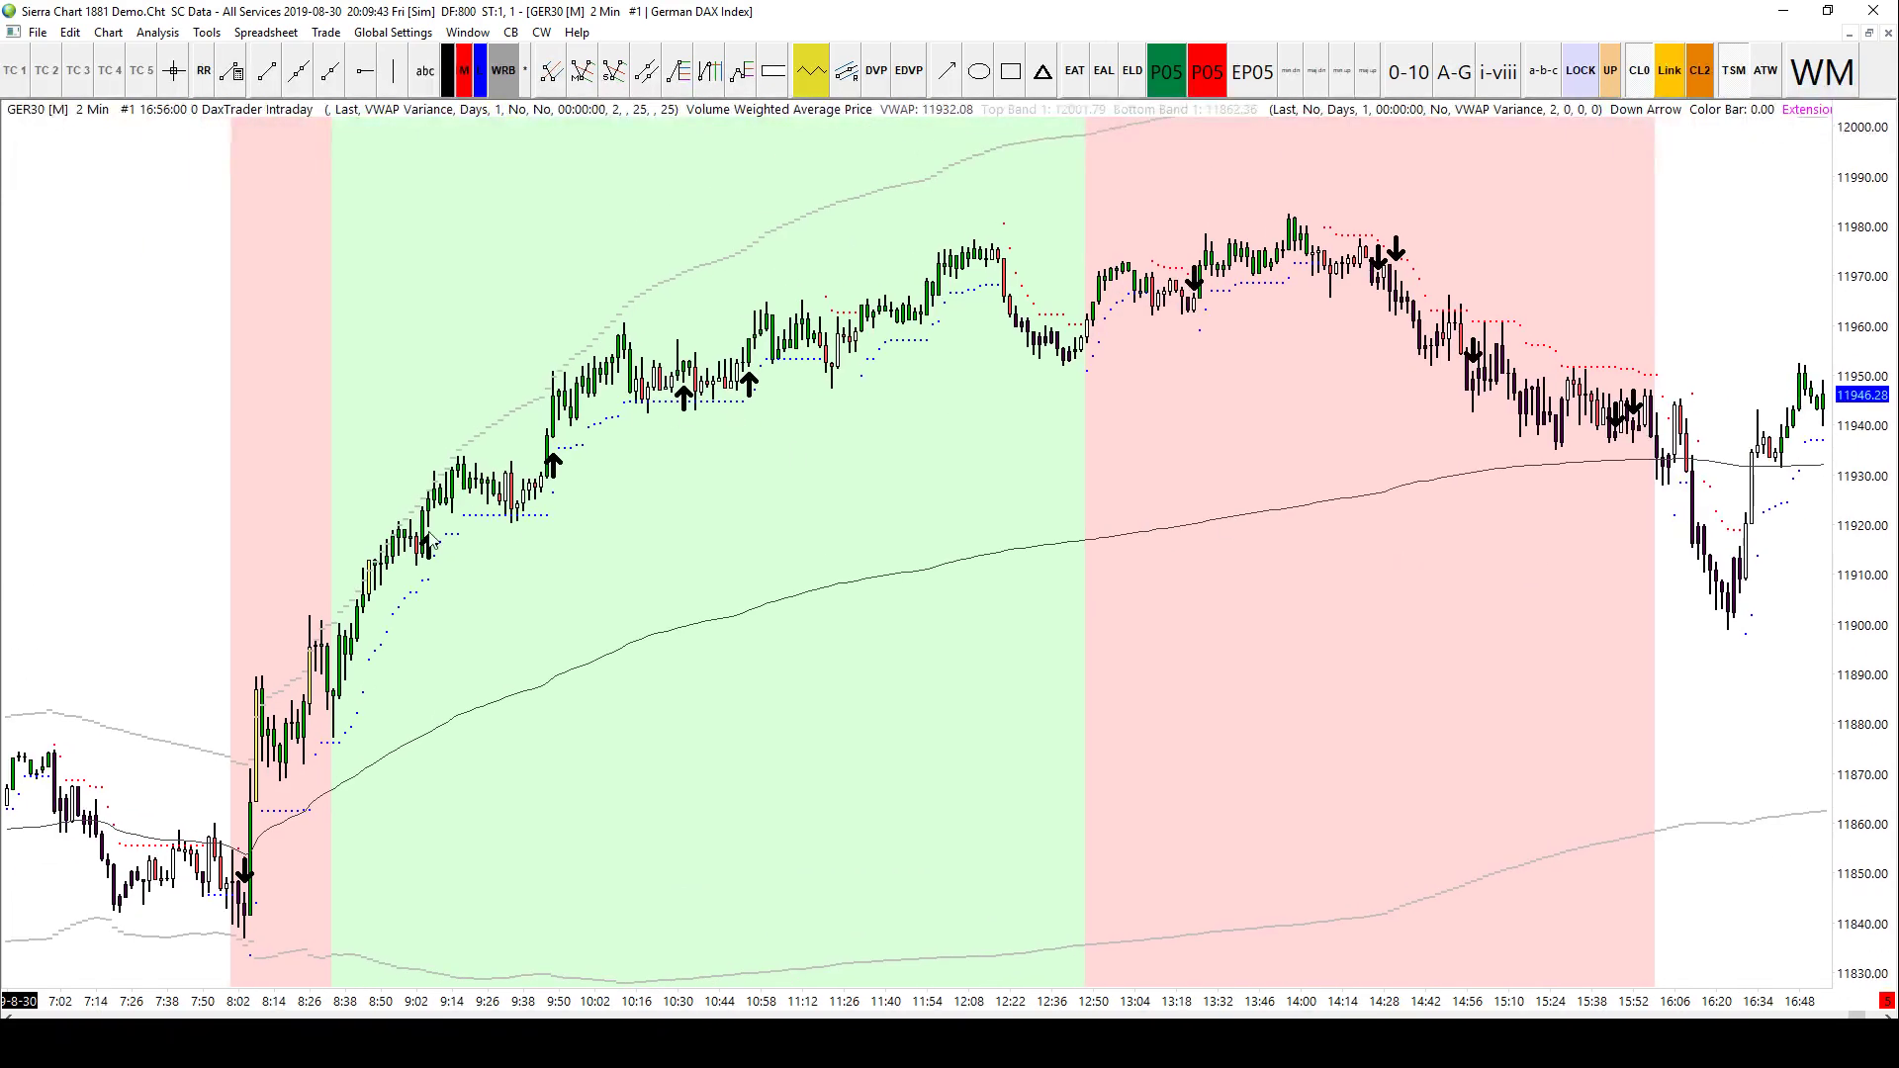
drag(1418, 371, 1281, 490)
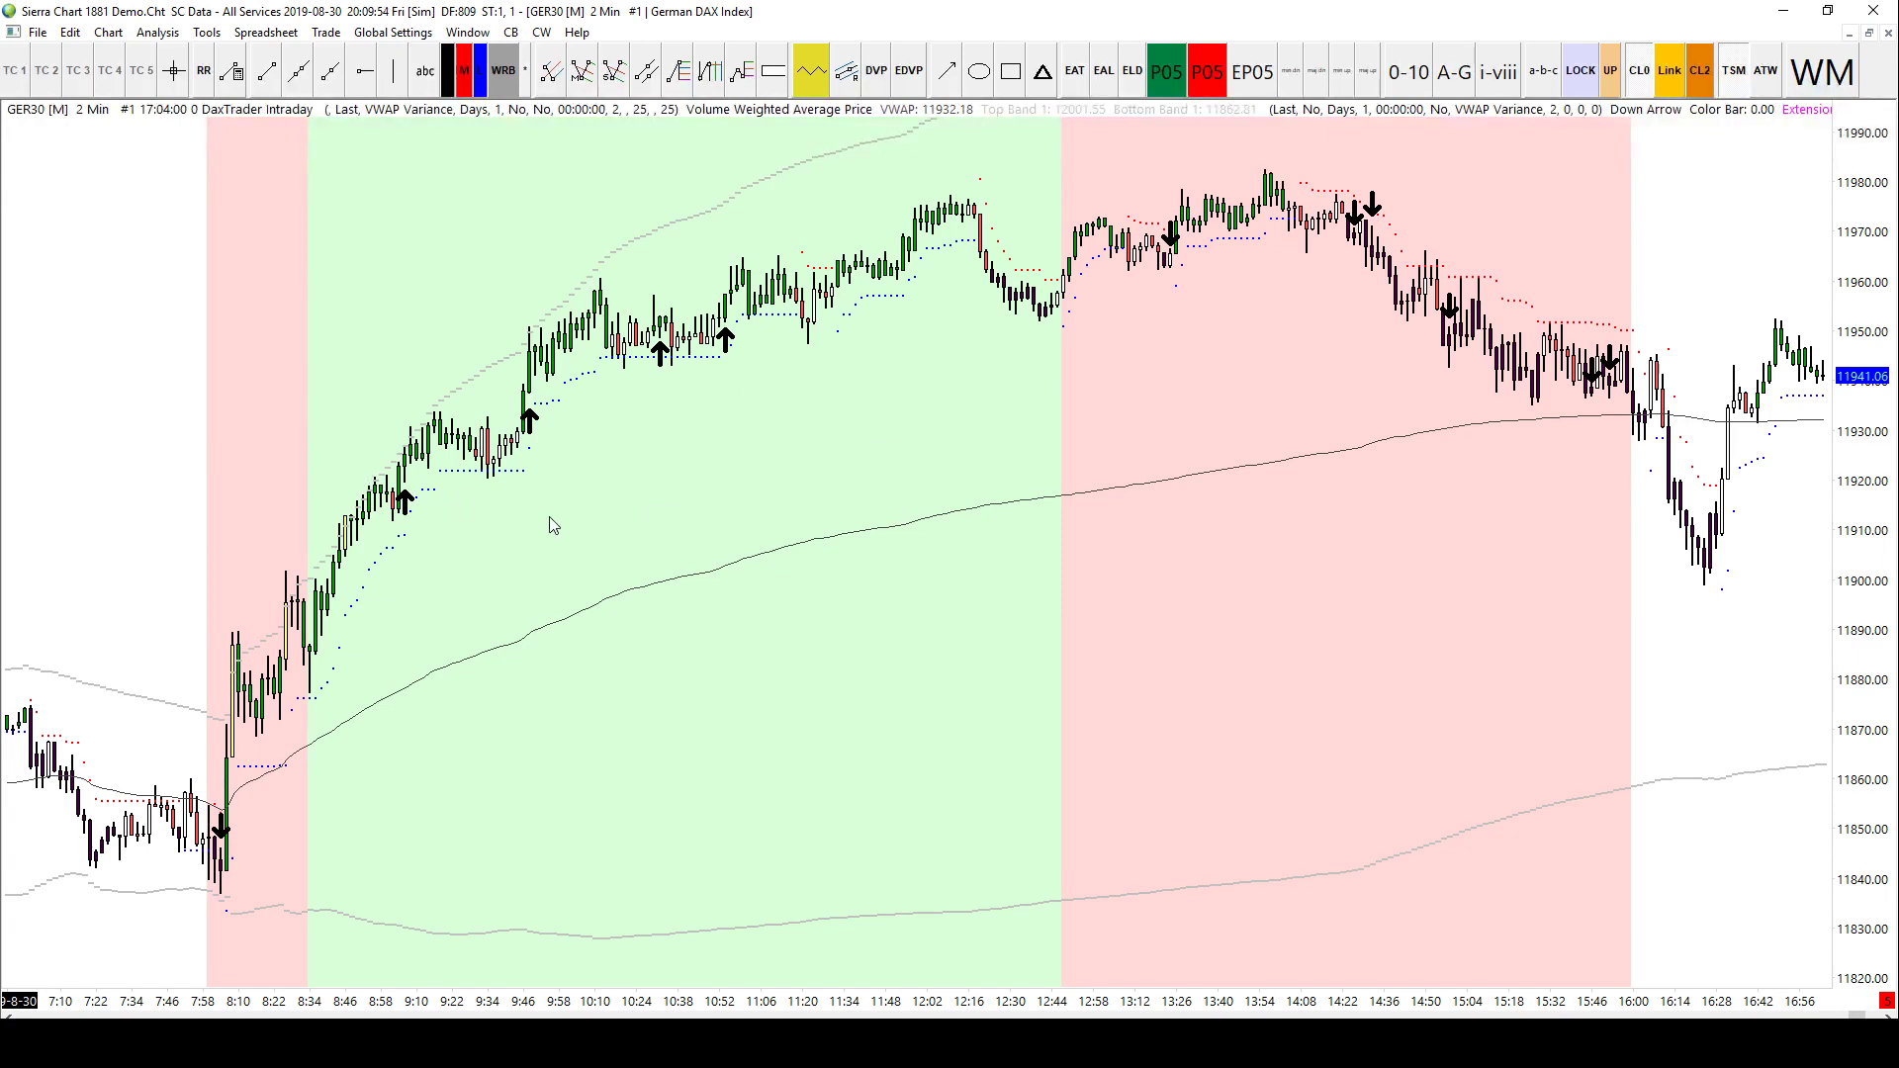
Step: Examine the GER30 candles, stop dots and arrow signals from mid-morning through the afternoon at several zoom levels
drag(601, 574, 1063, 511)
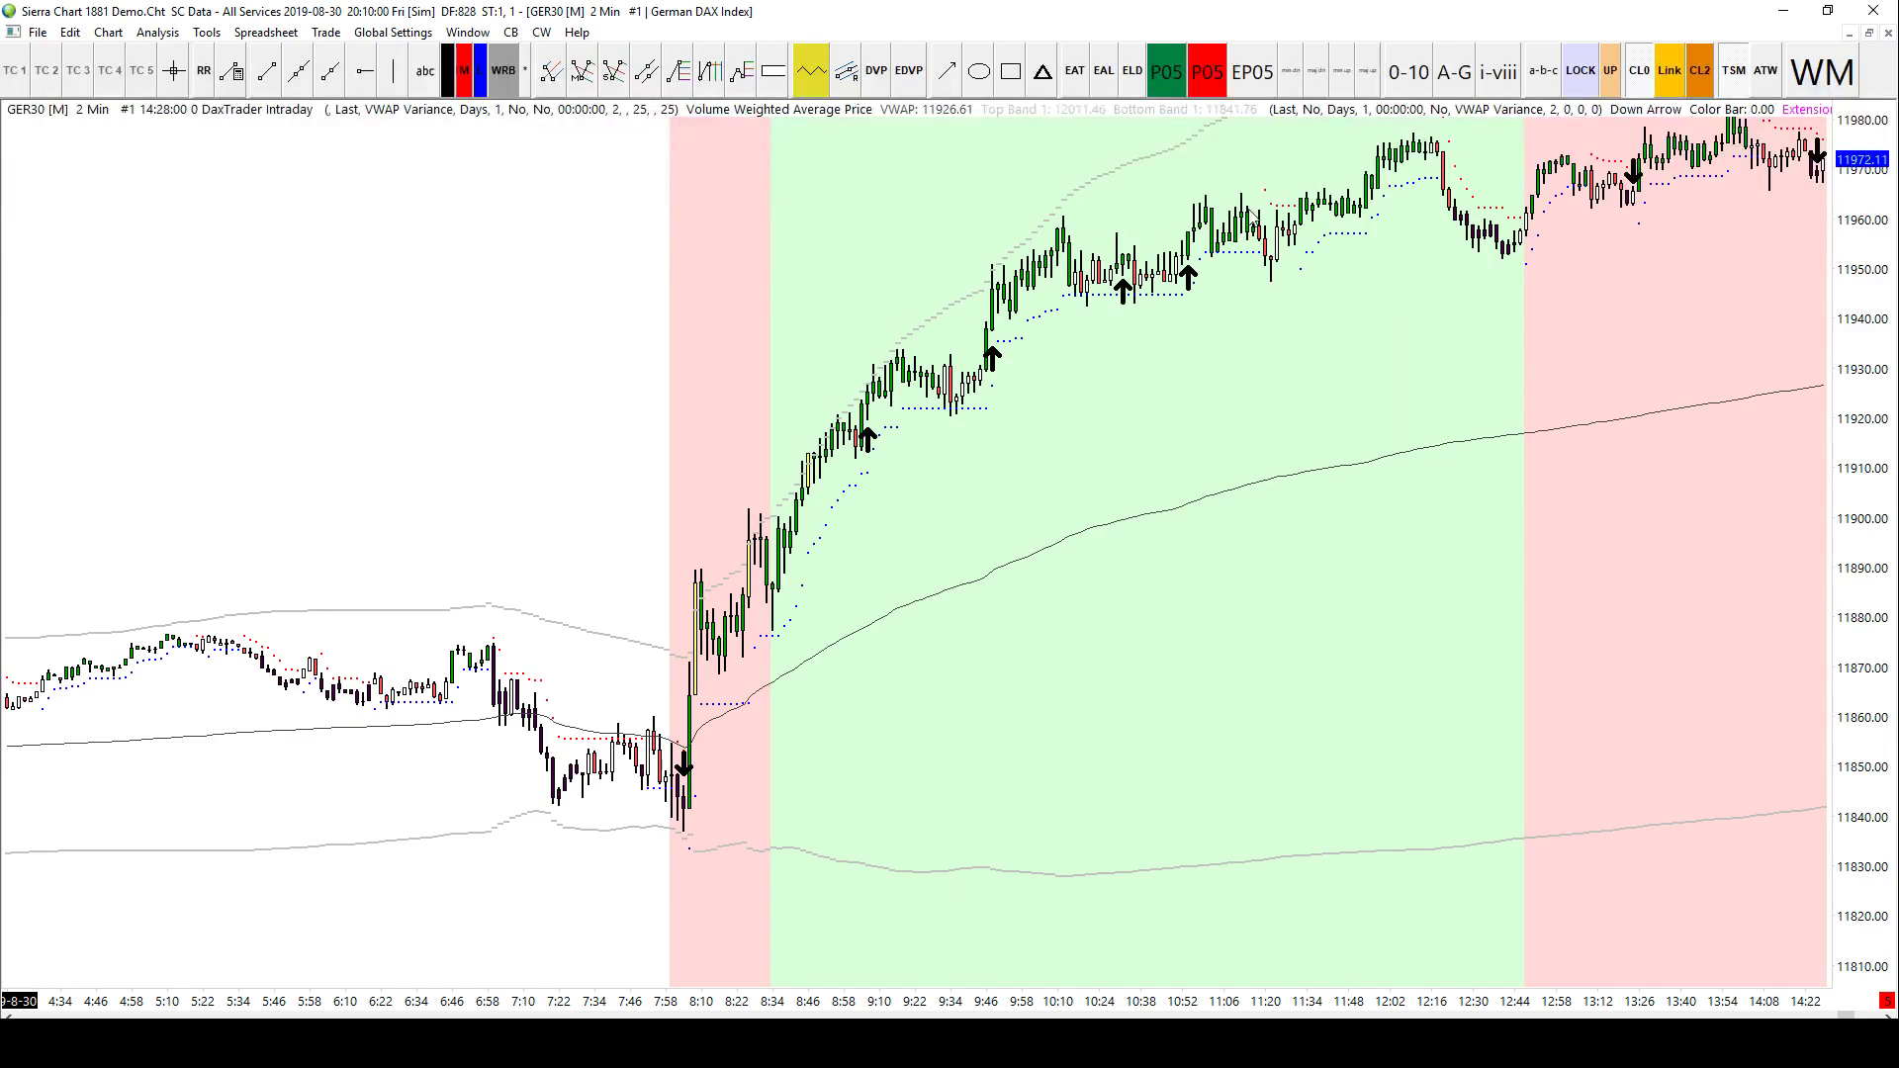
scroll(1085, 568, up, 11)
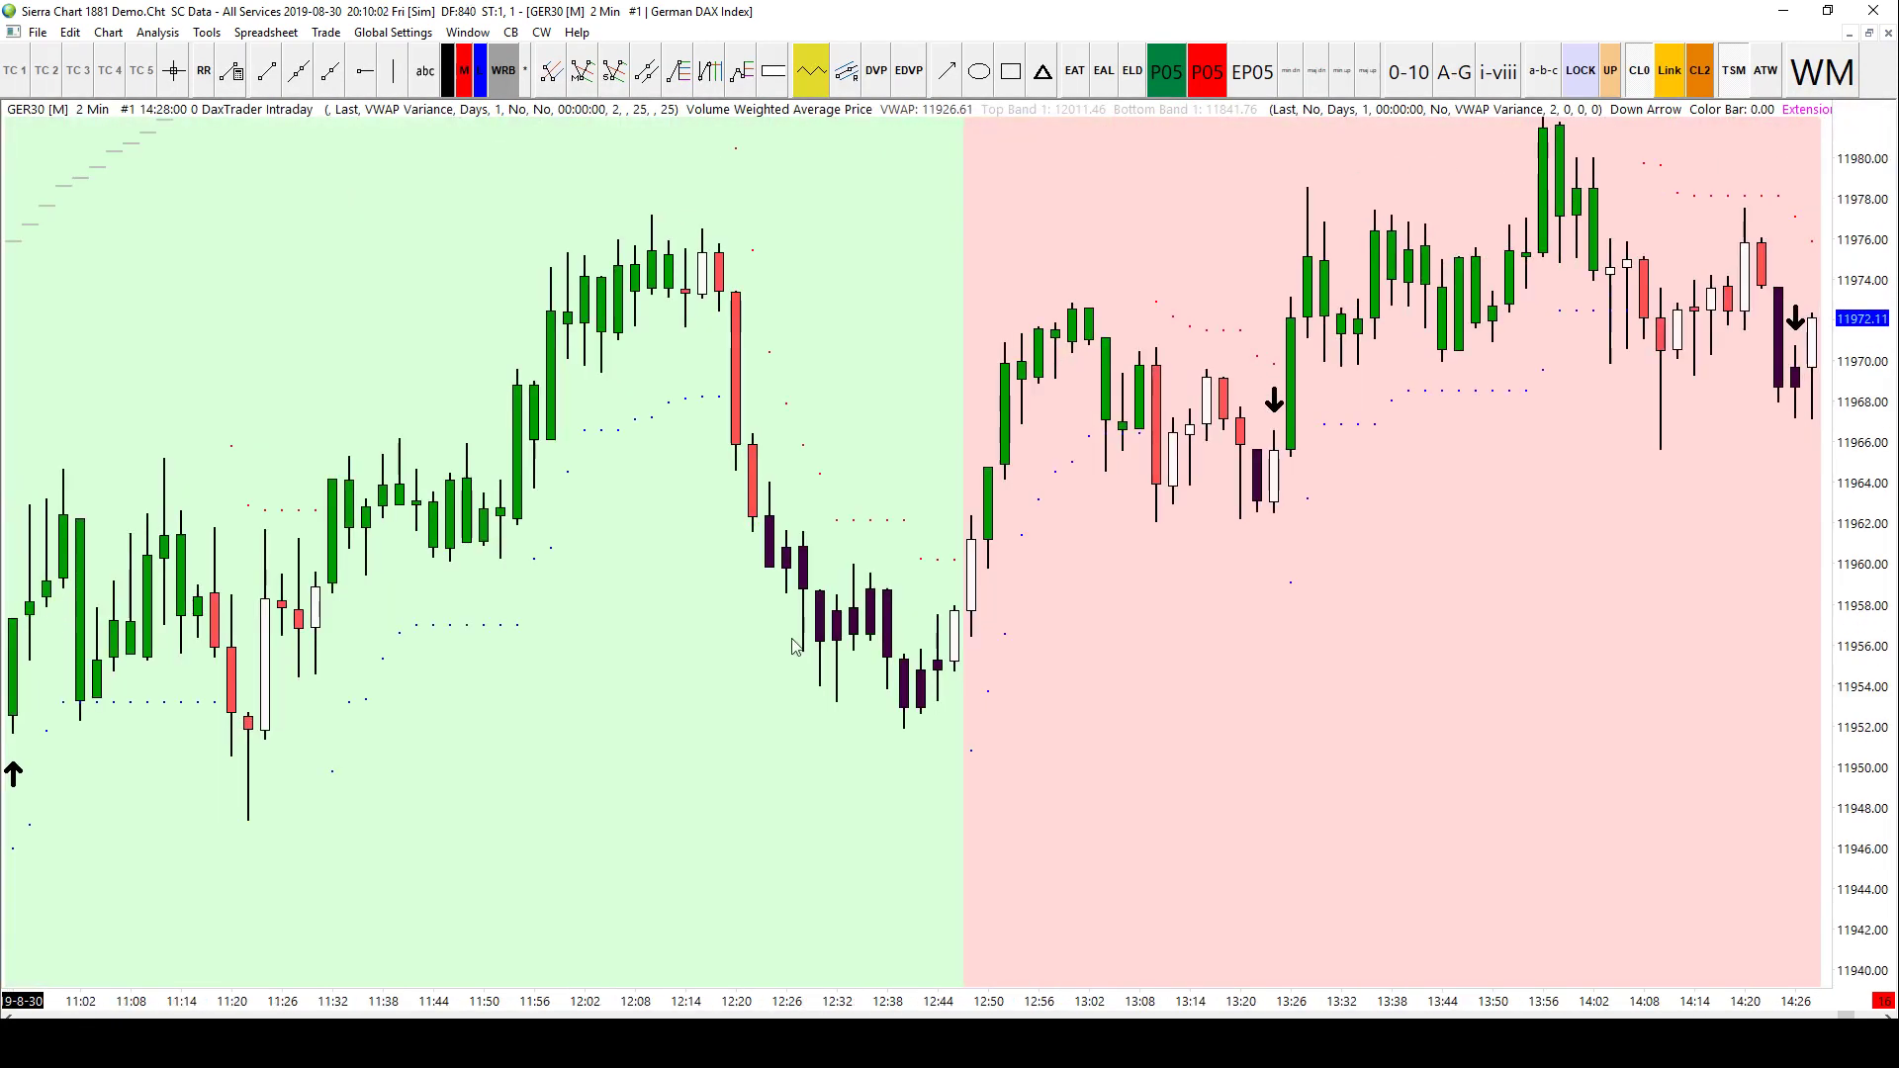
scroll(624, 687, left, 2)
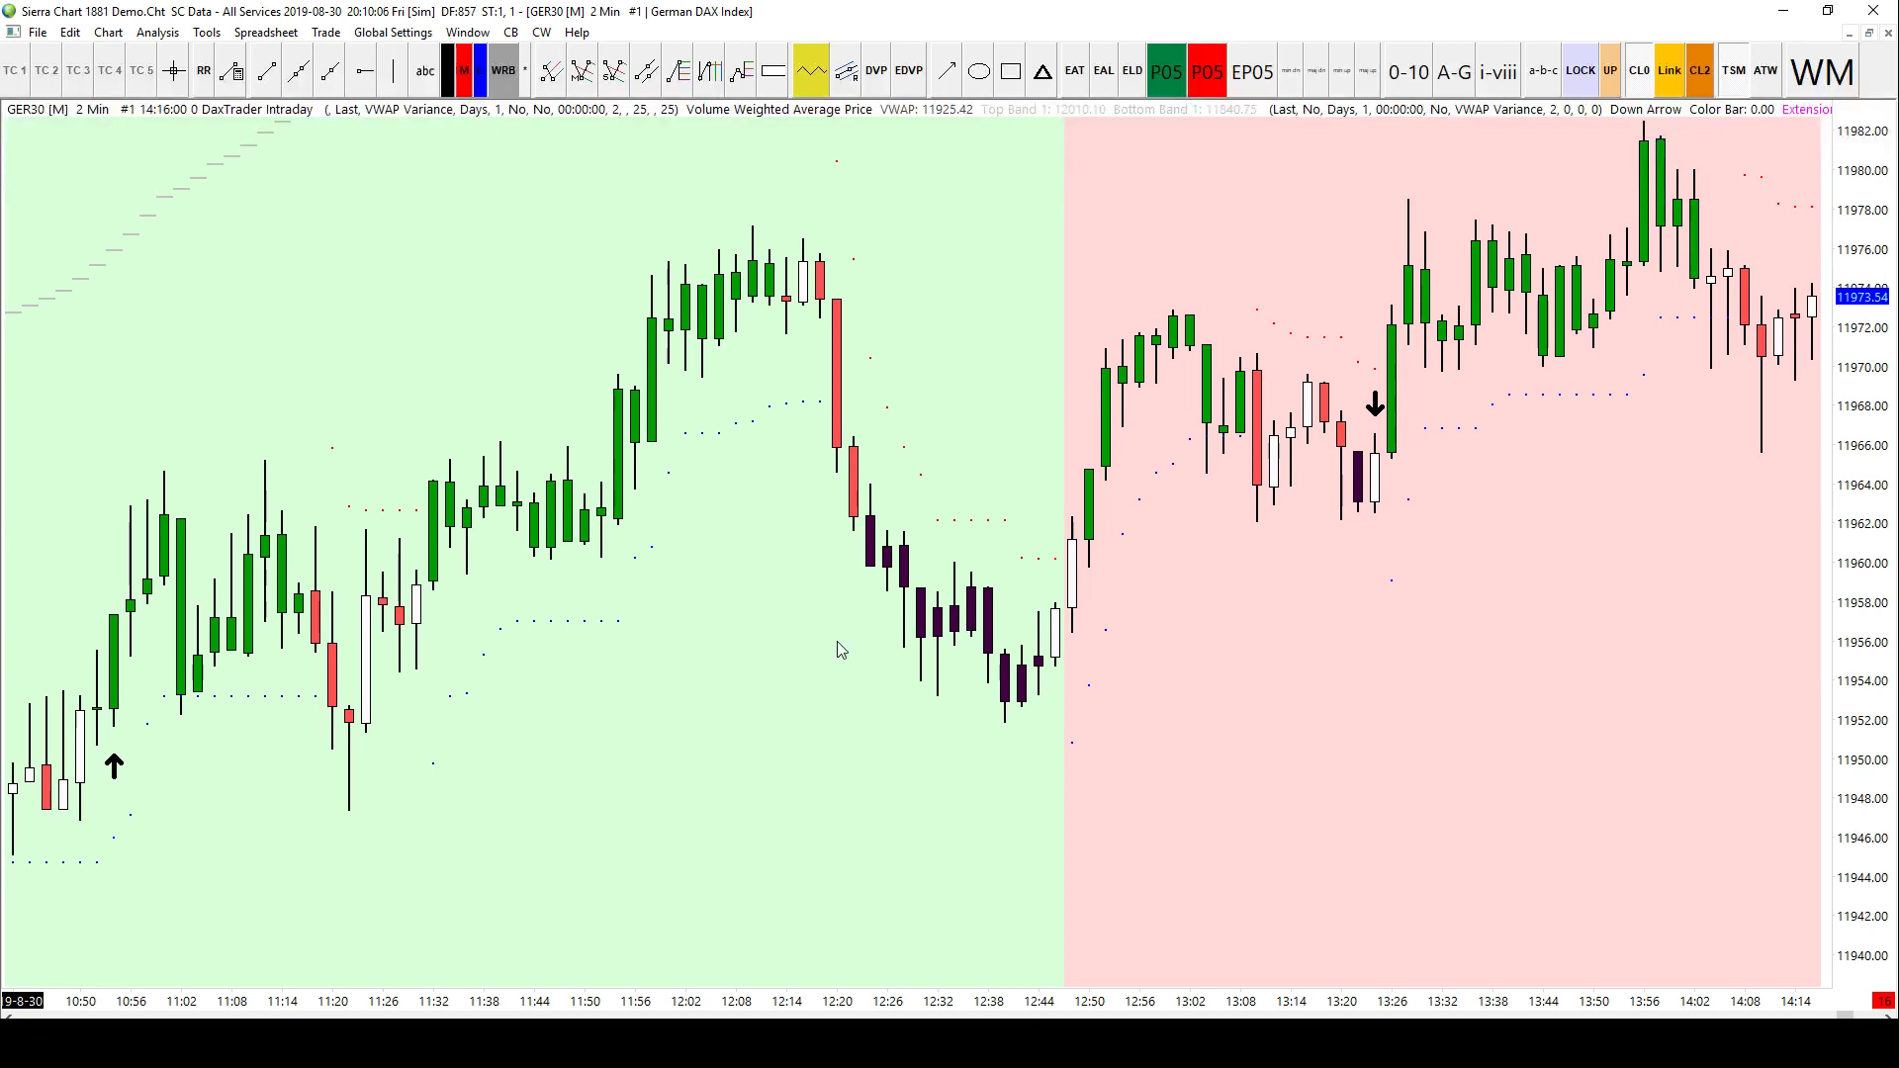
scroll(835, 649, down, 3)
scroll(146, 658, down, 3)
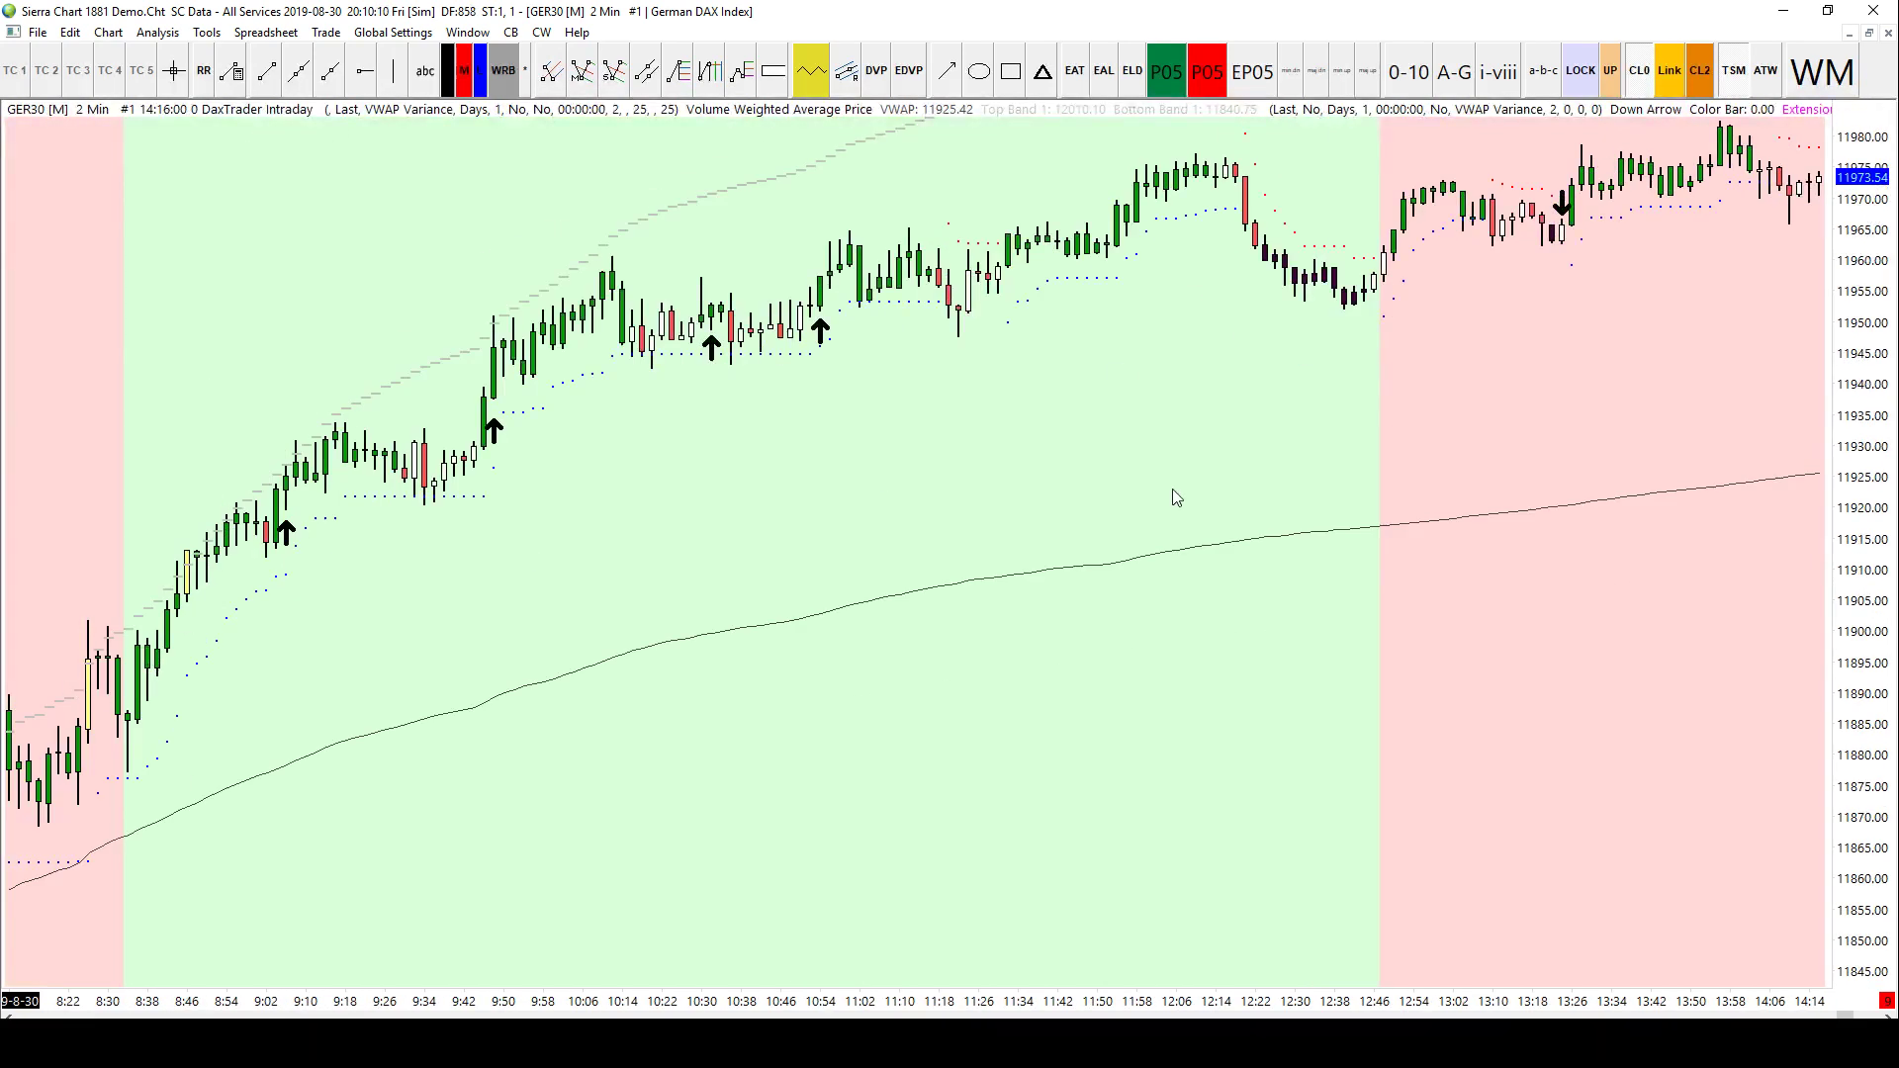
scroll(1171, 496, up, 2)
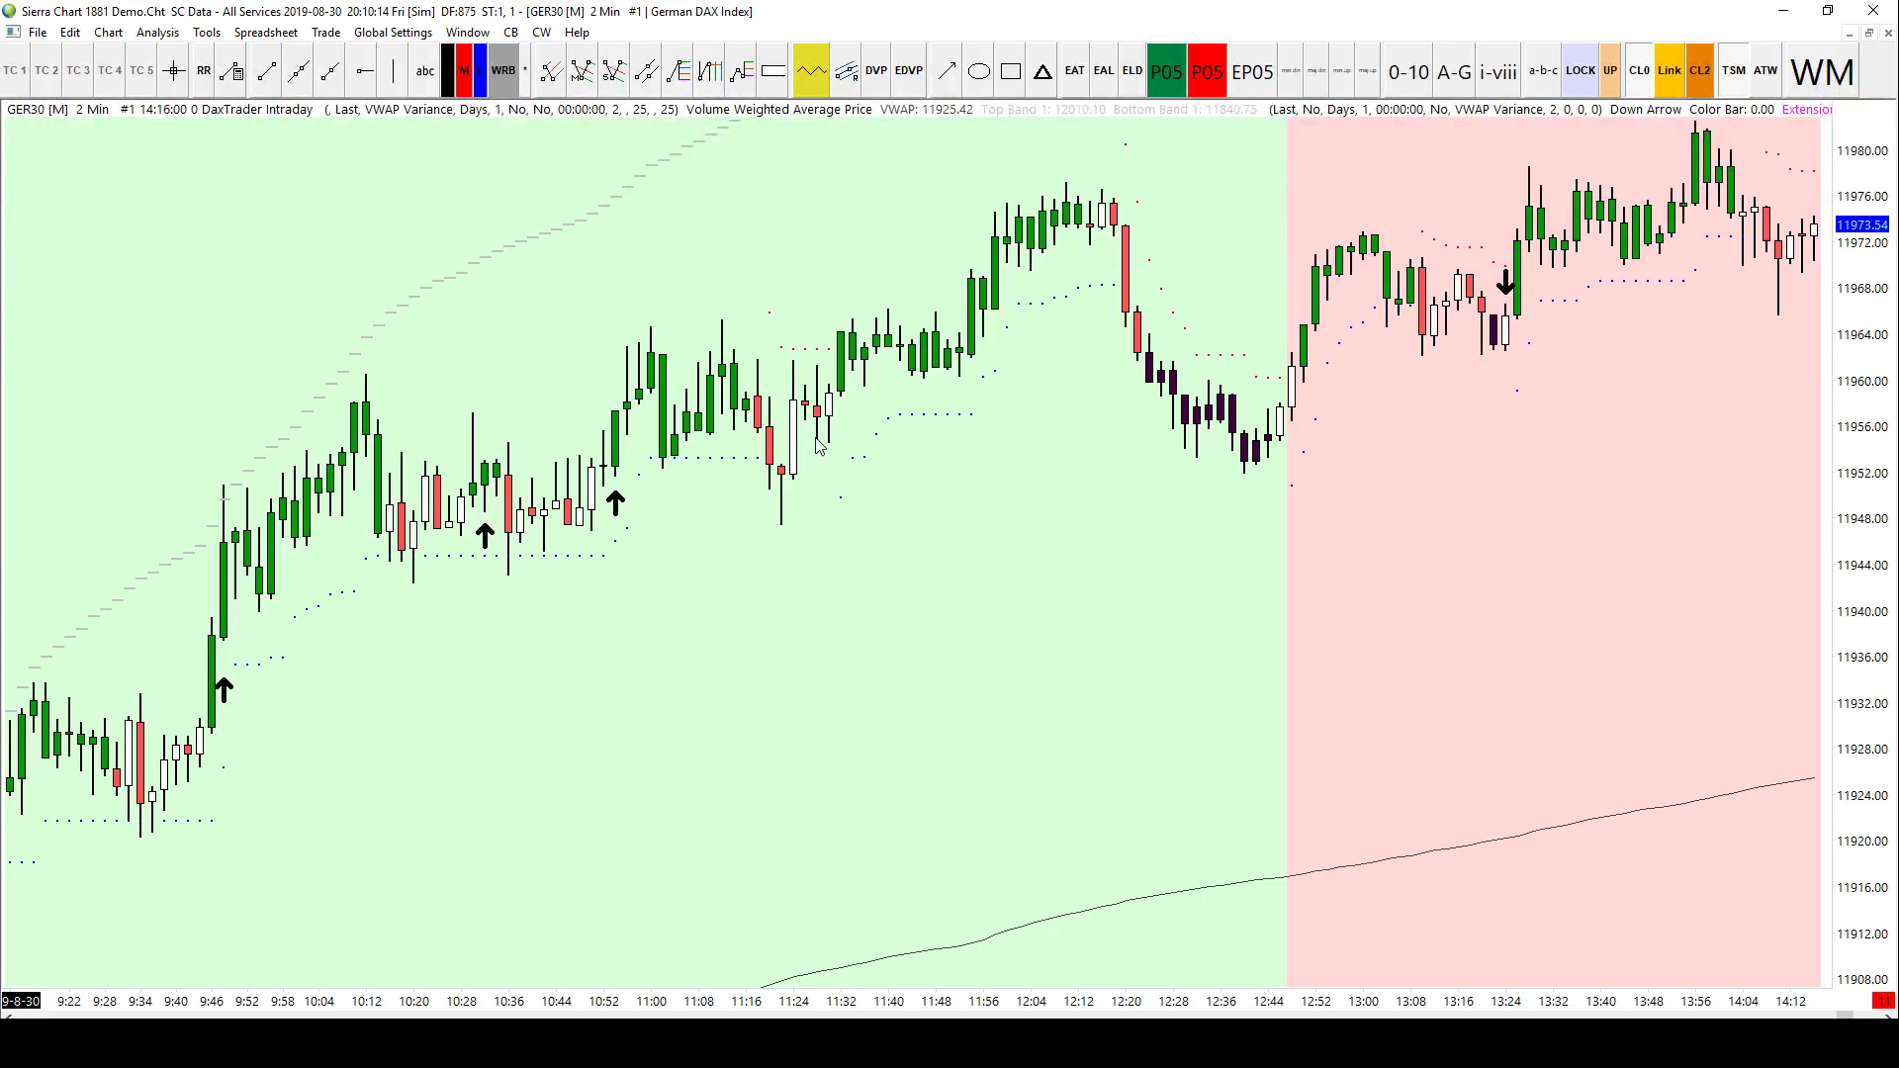
scroll(881, 508, up, 1)
scroll(919, 562, down, 6)
Step: Review the trading session from the 8:00 open onwards, comparing the shaded zones, VWAP bands and arrow signals
drag(515, 666, 1129, 692)
drag(433, 721, 1021, 708)
scroll(759, 709, up, 3)
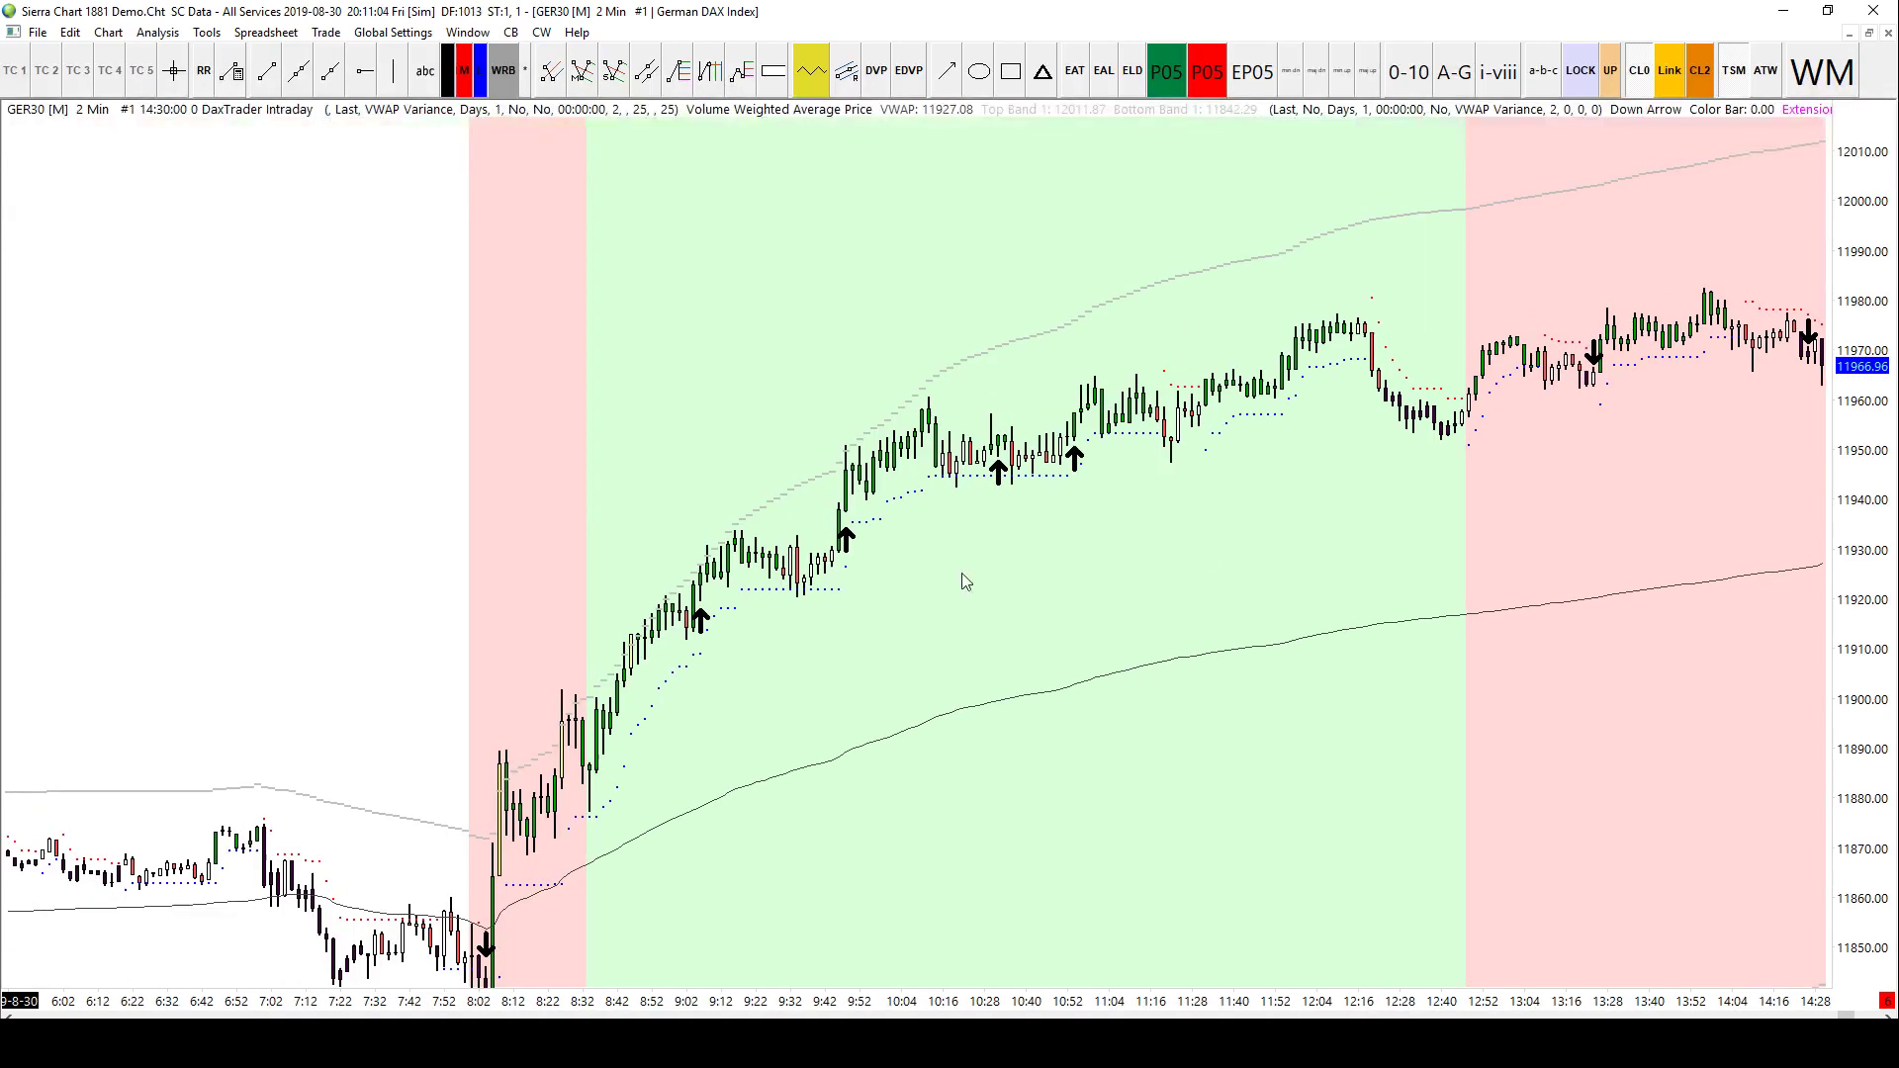
drag(749, 444, 1380, 455)
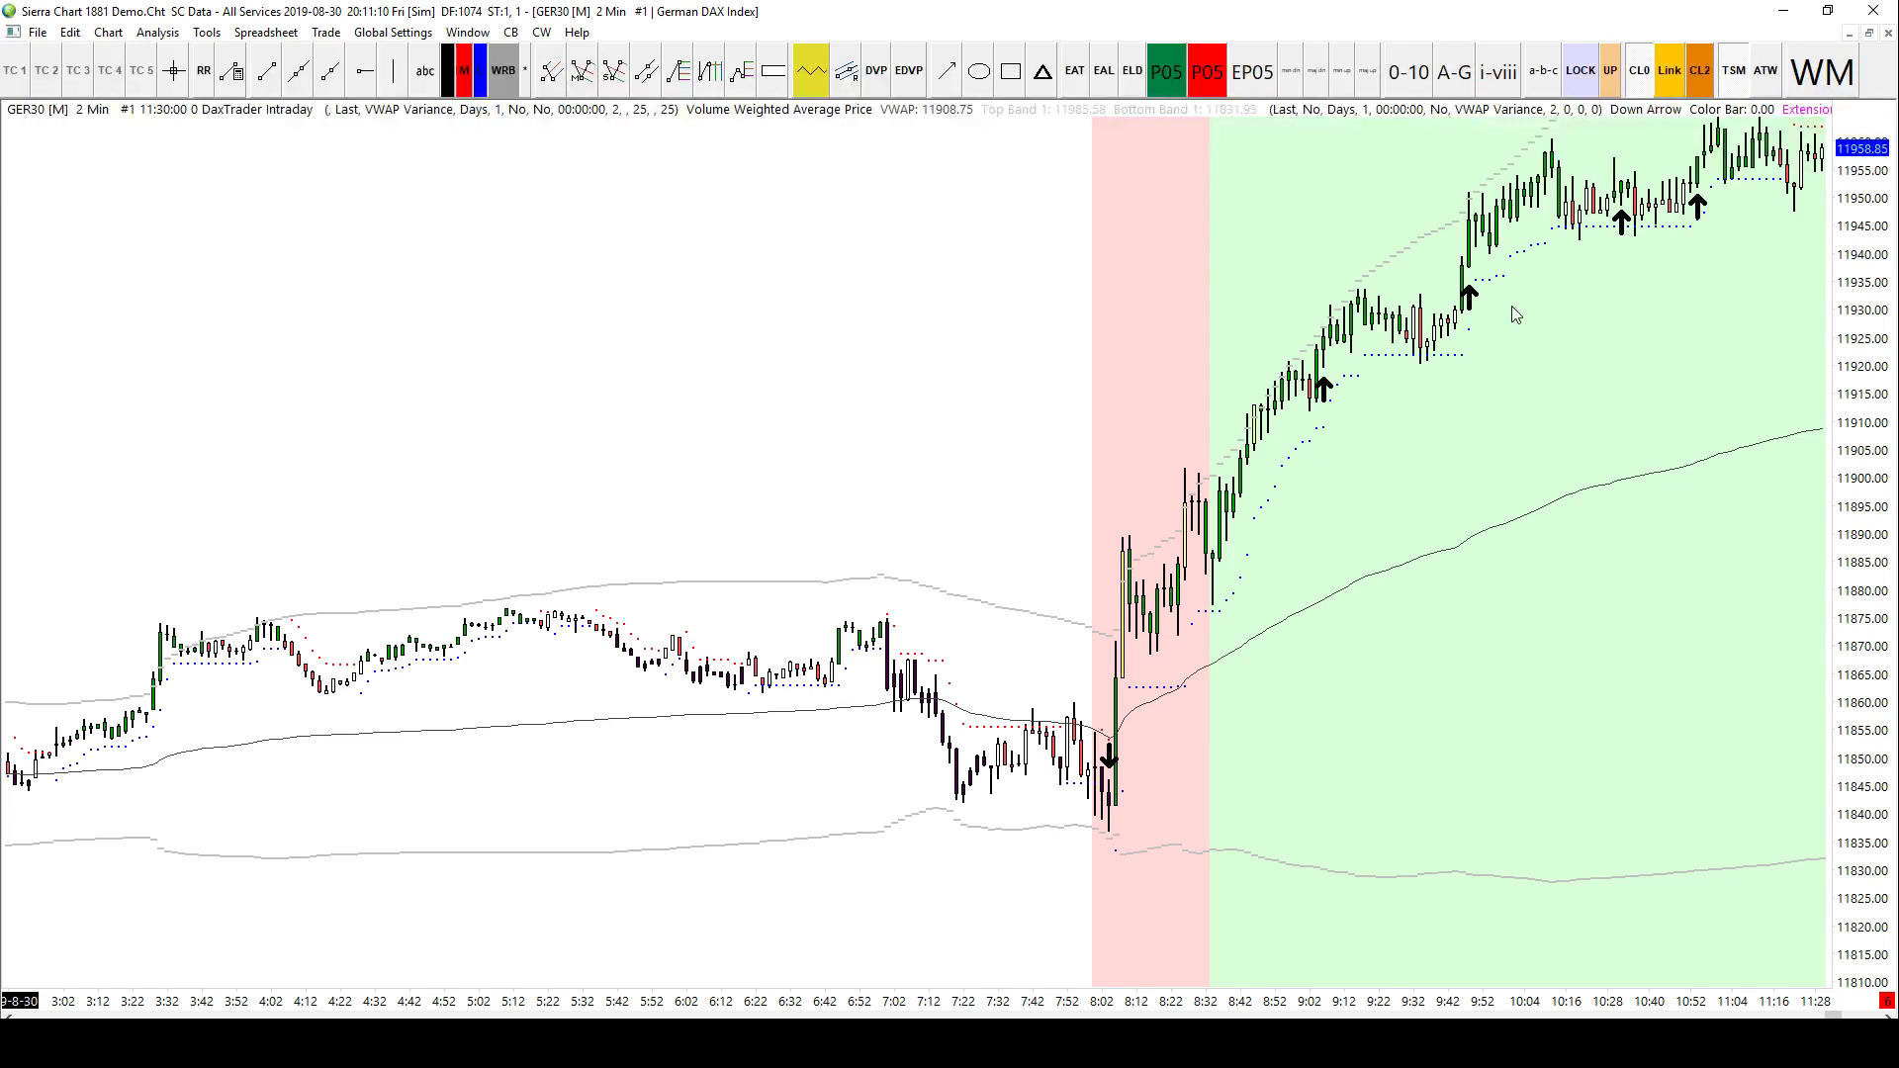
drag(1588, 319, 989, 511)
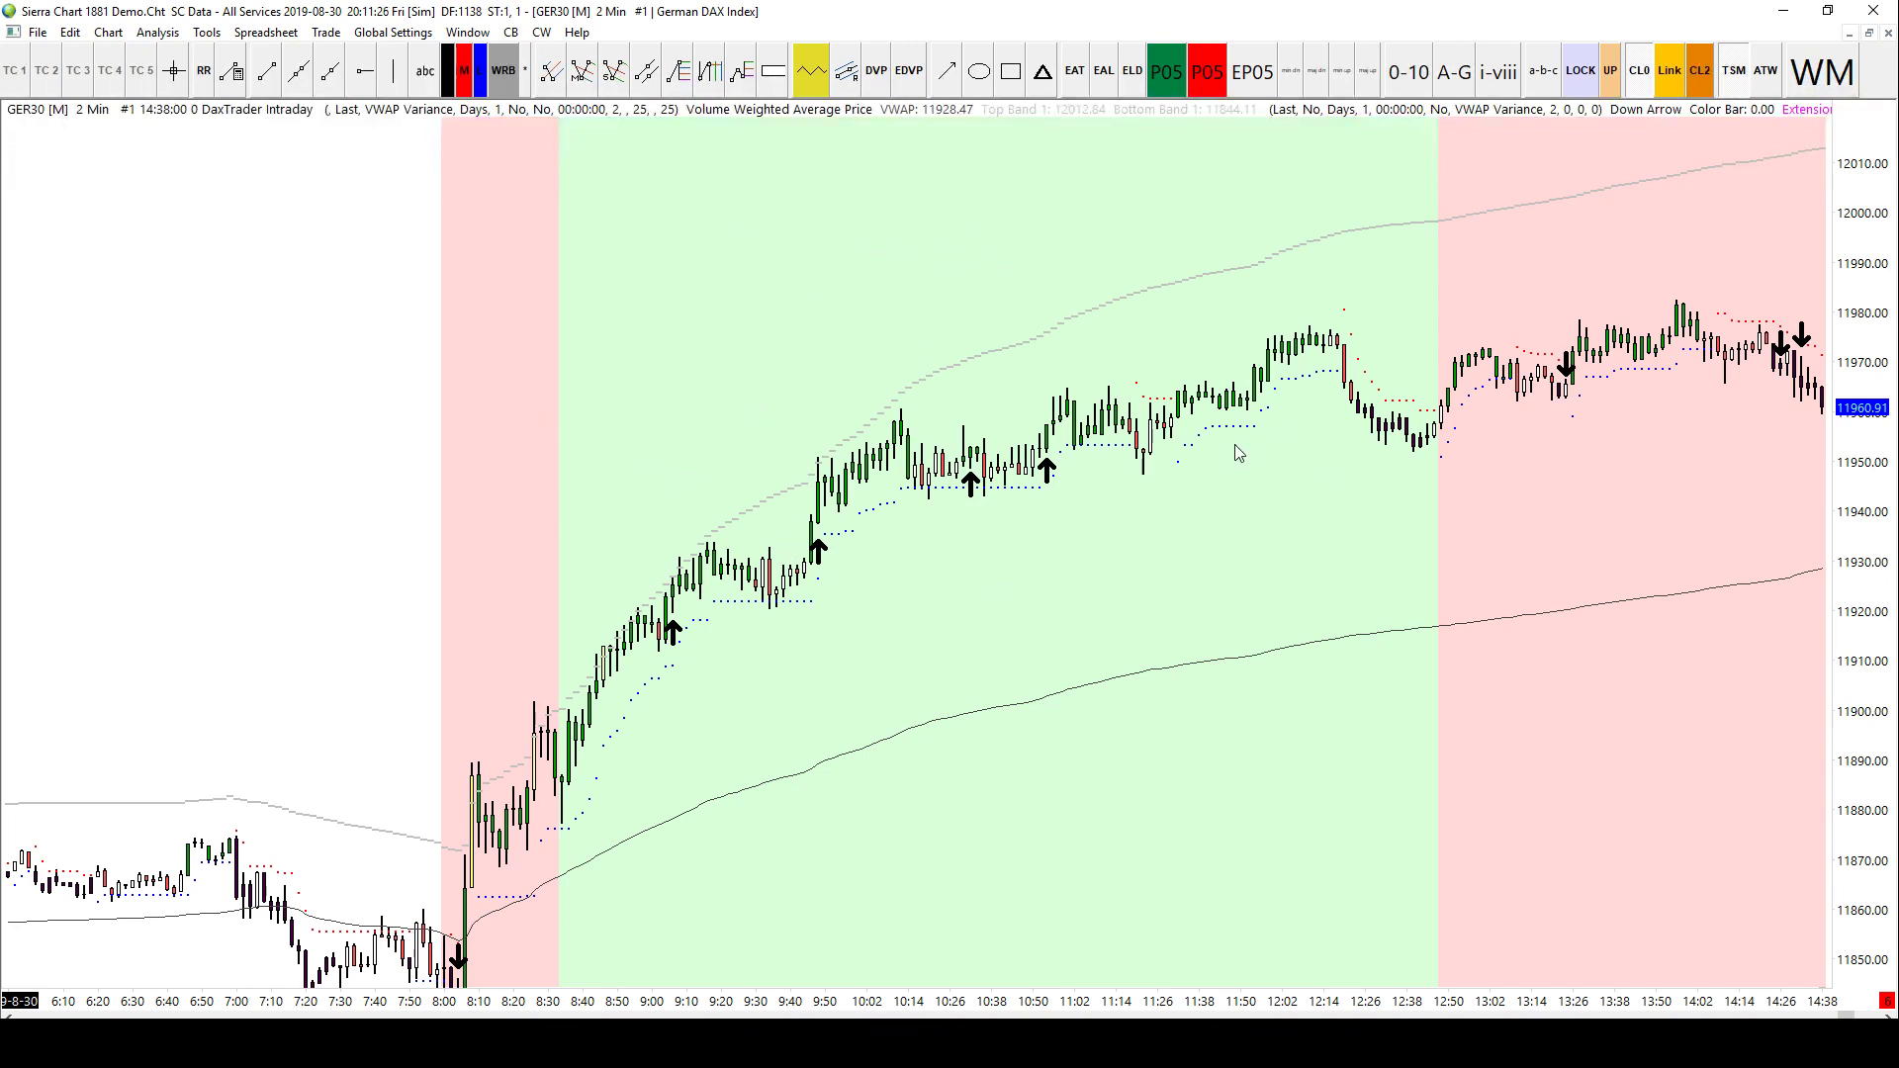
scroll(1022, 326, up, 5)
drag(812, 540, 811, 342)
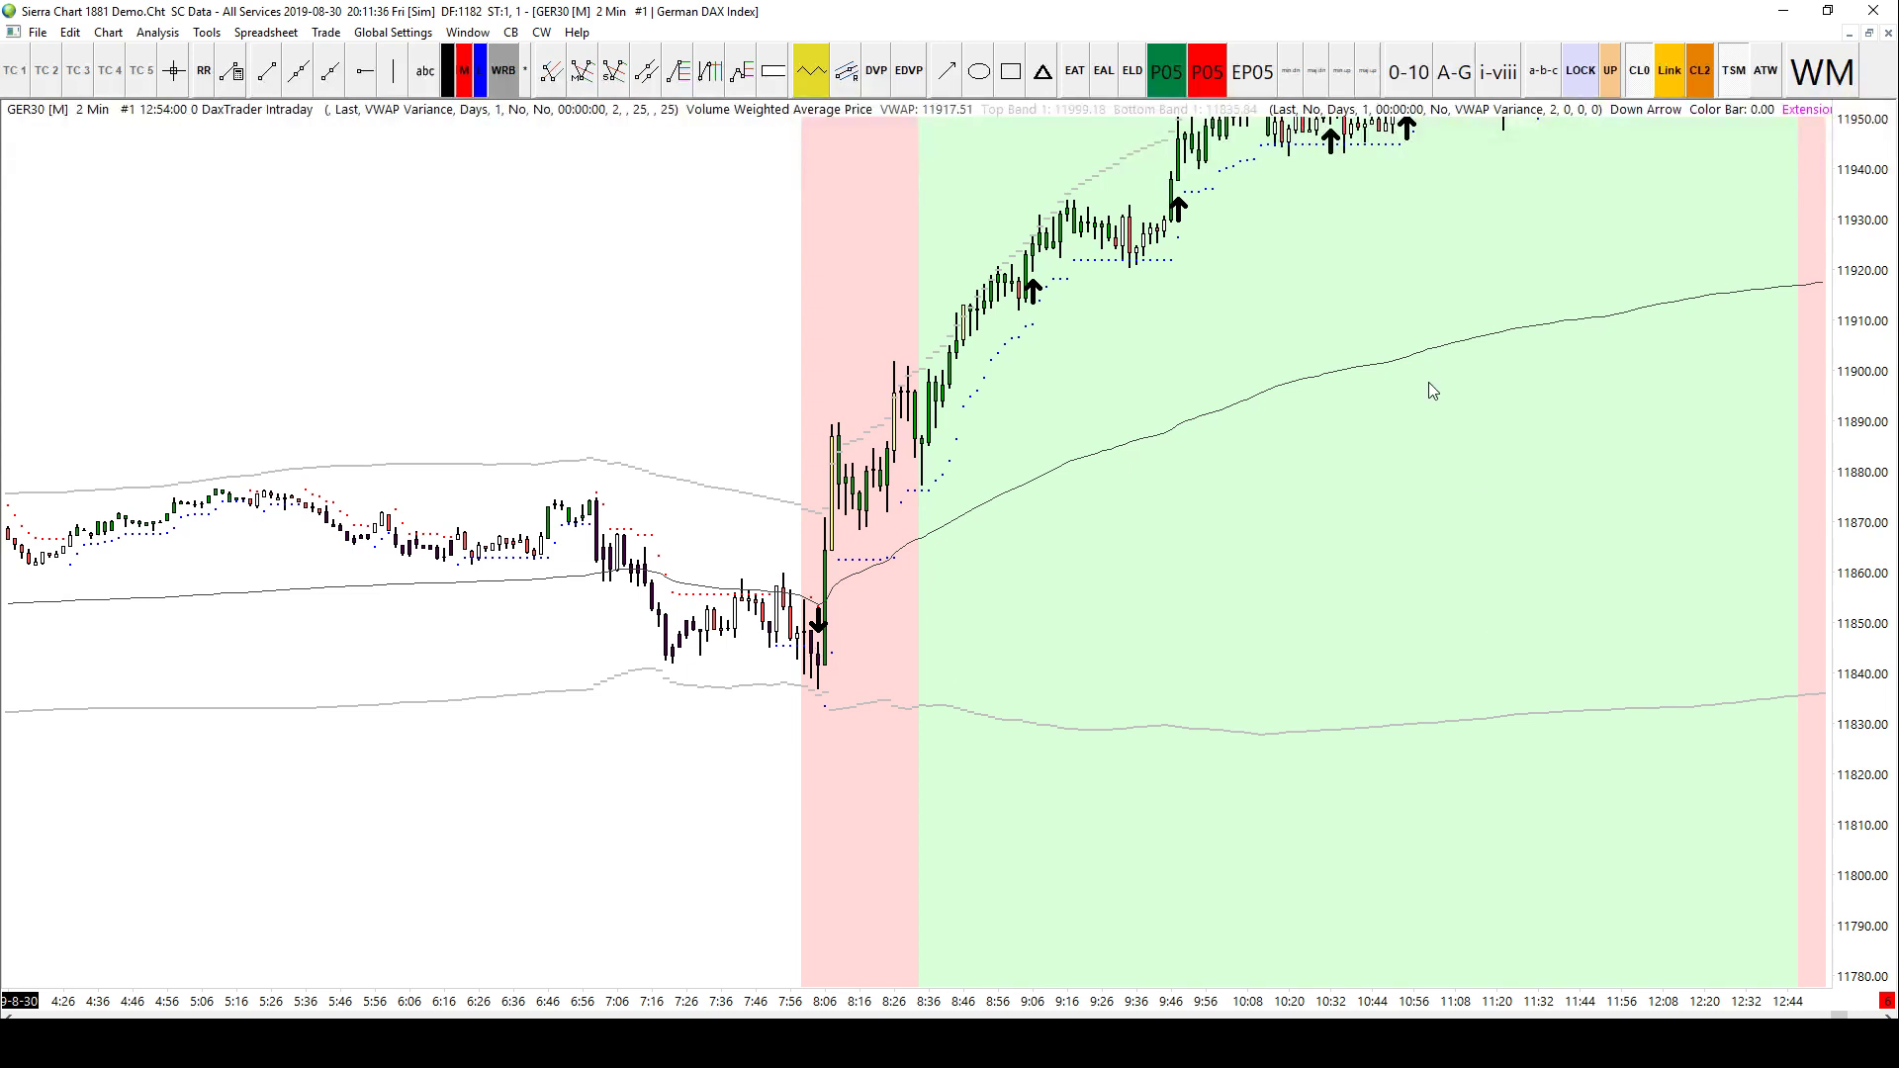
drag(1410, 439, 1546, 669)
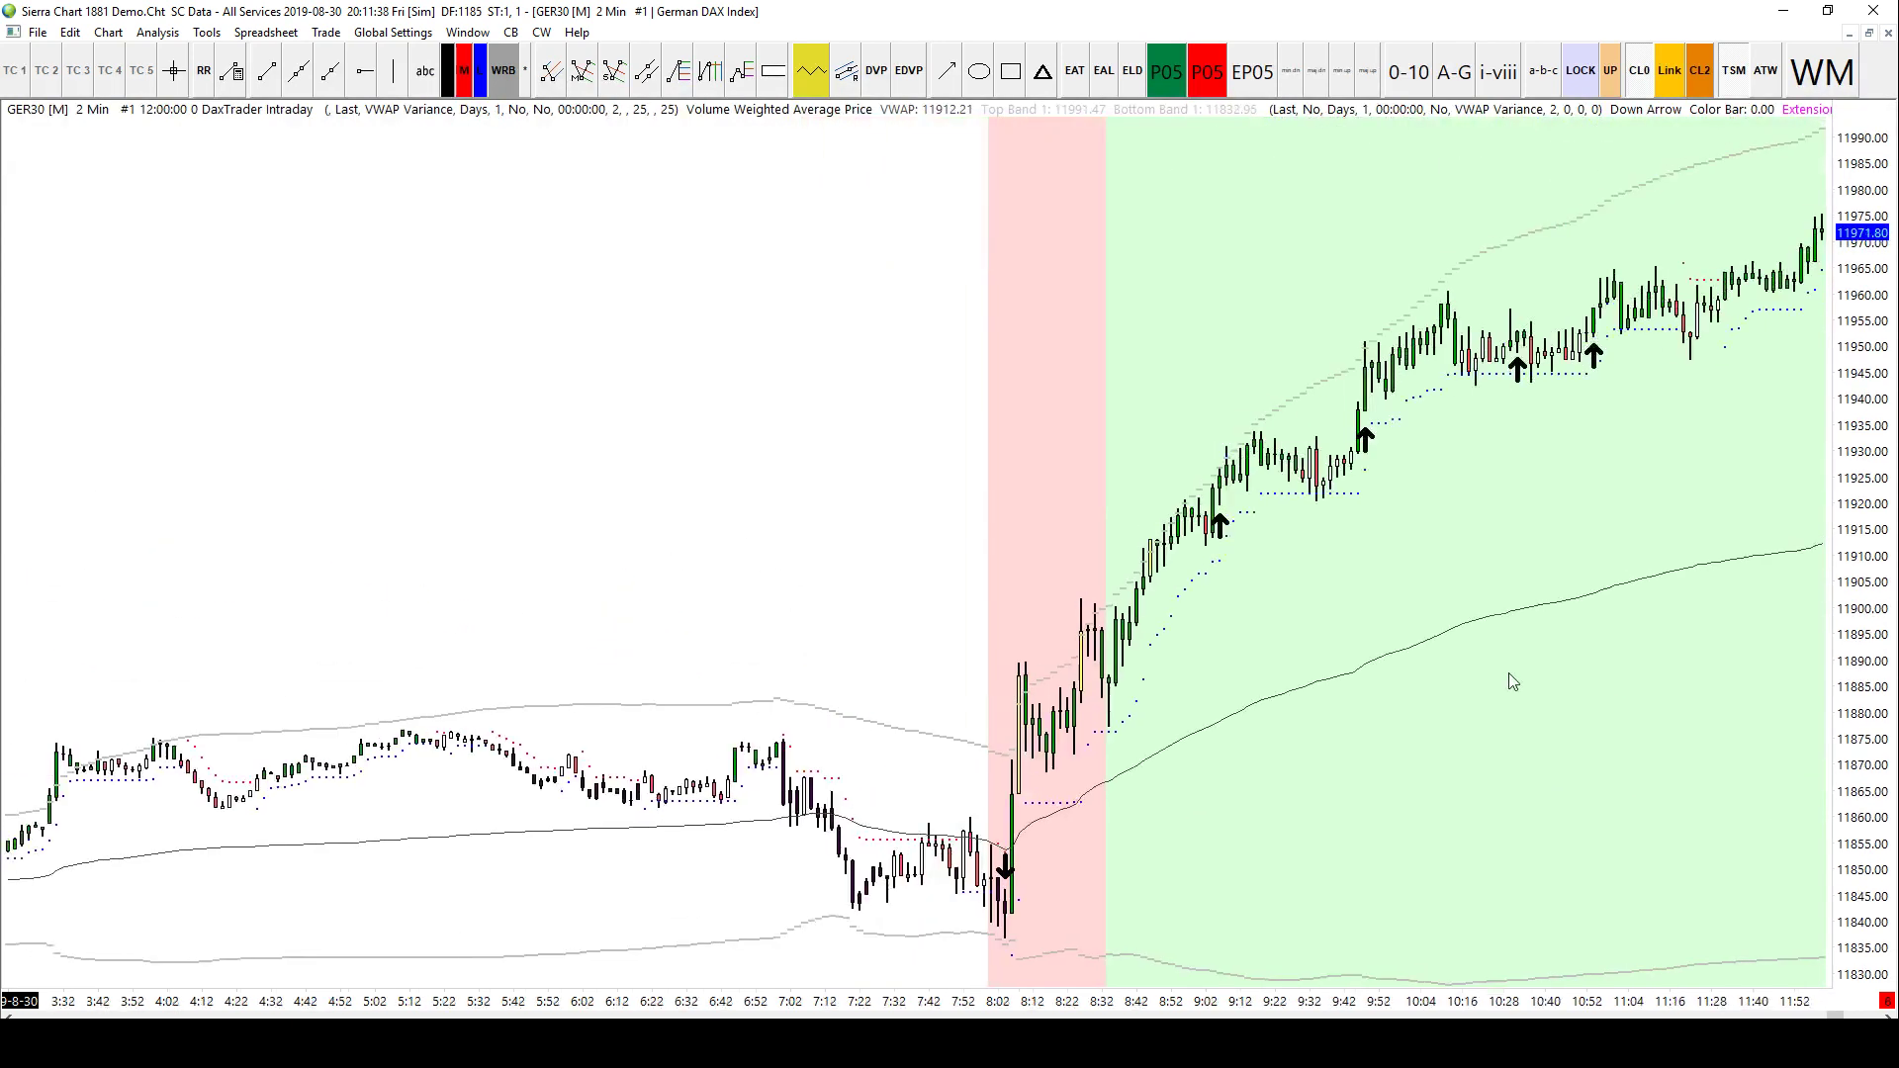
scroll(1502, 680, up, 5)
scroll(841, 694, up, 1)
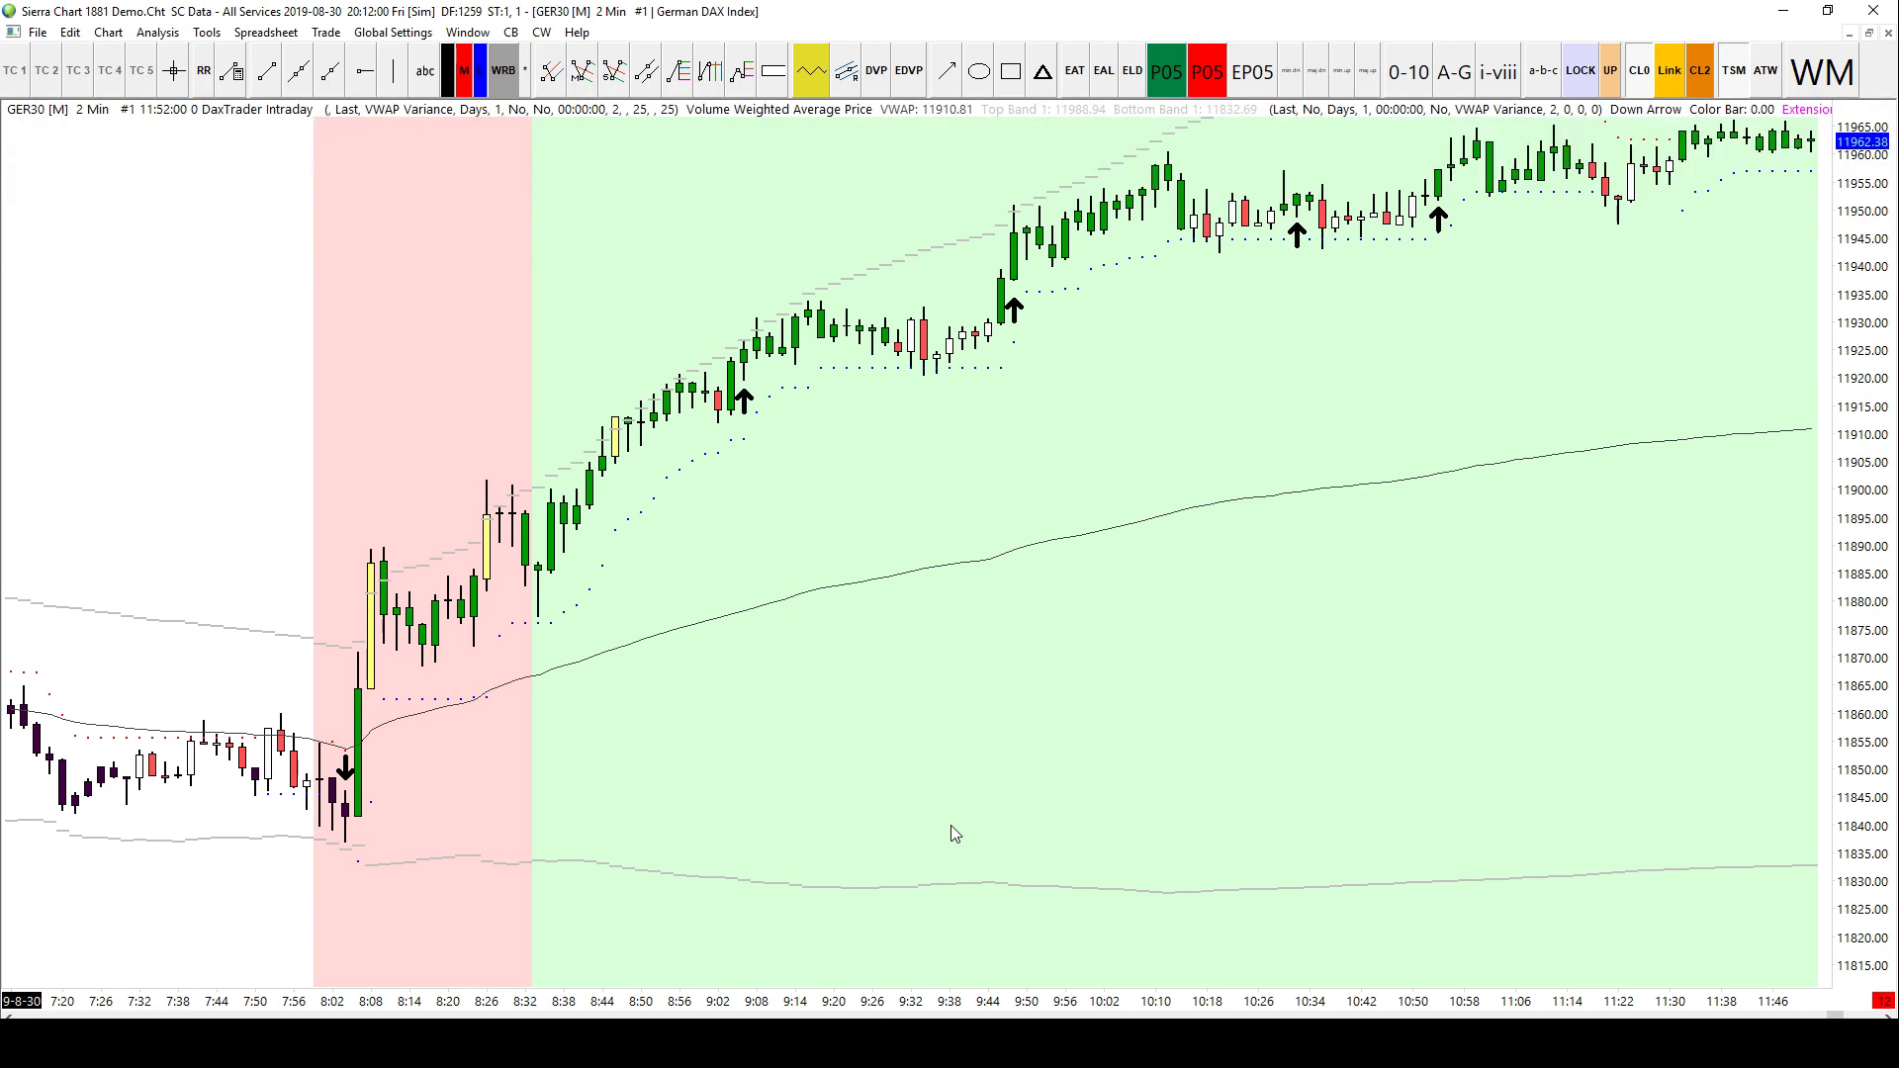
Step: Draw two red arrows pointing at the upper VWAP band and one pointing at the lower band, around 9:30
click(946, 70)
click(821, 191)
click(858, 270)
click(885, 183)
click(899, 249)
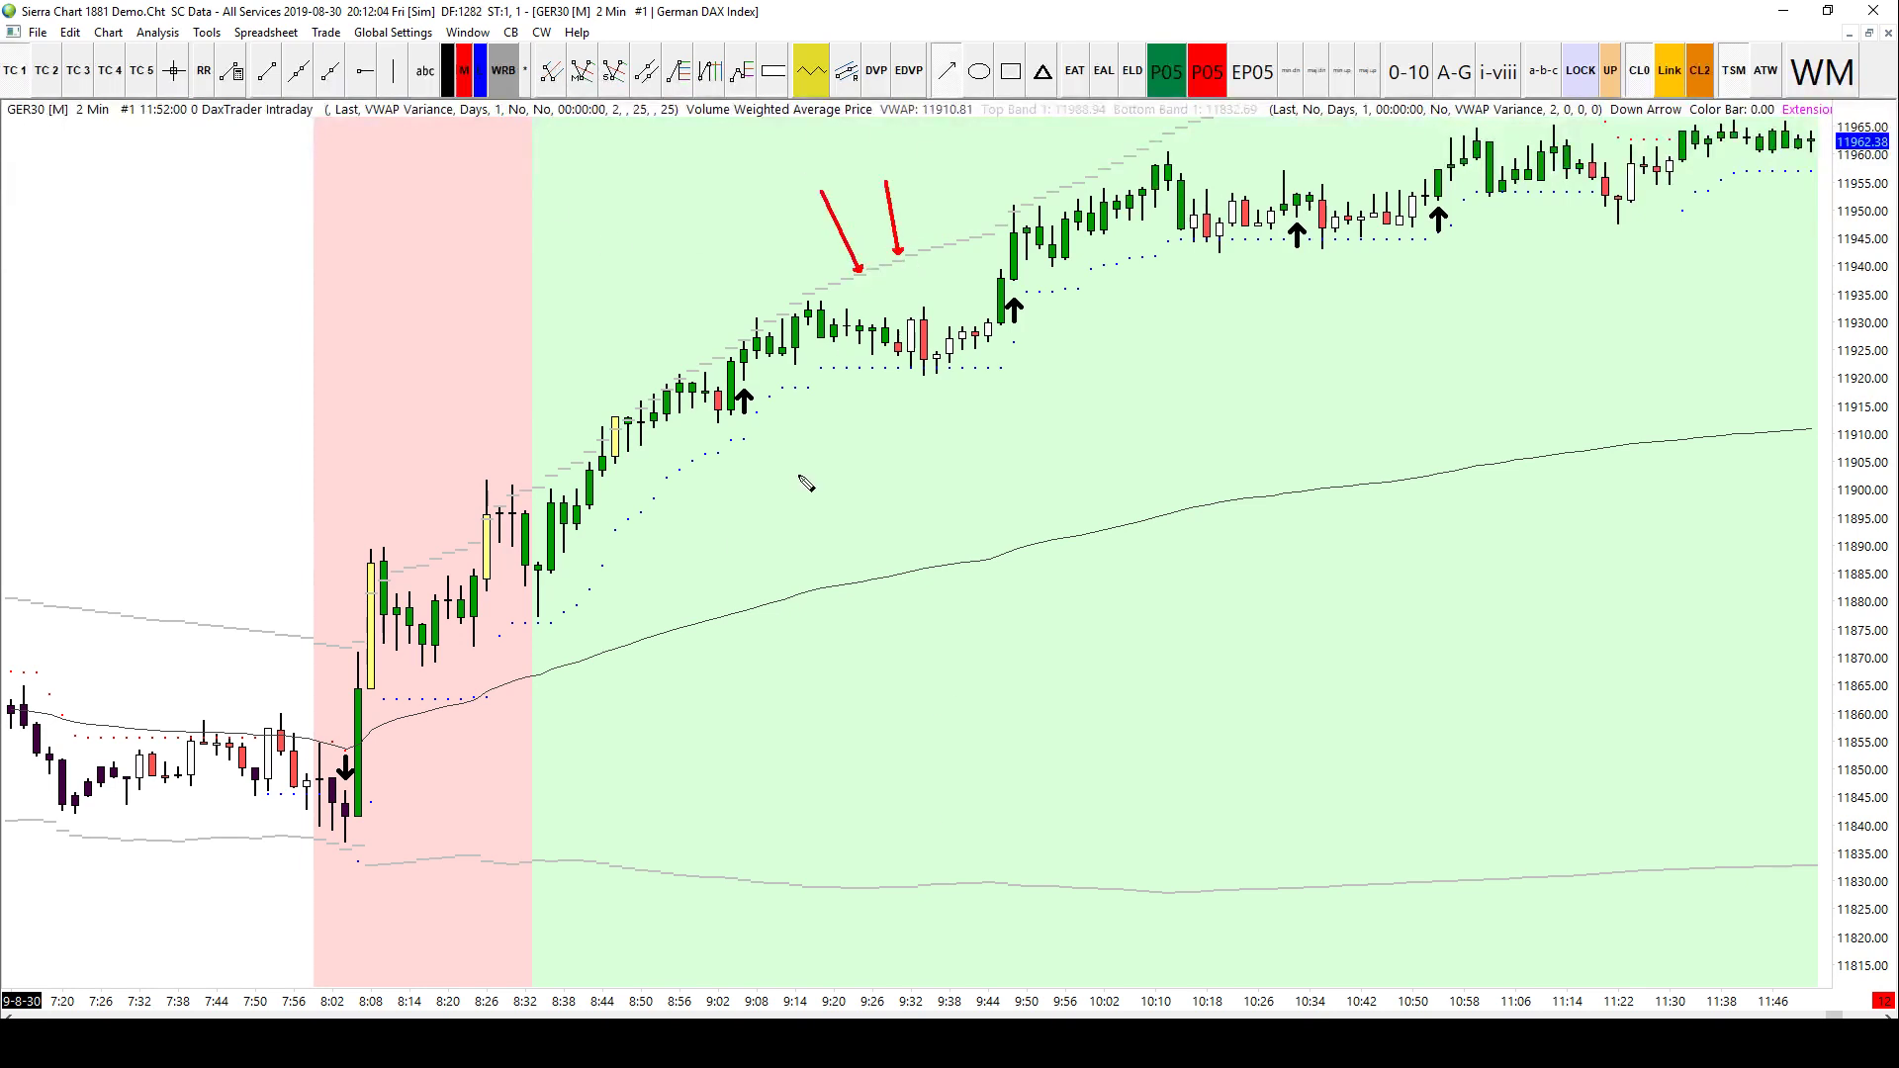
click(898, 954)
click(910, 894)
key(Escape)
Step: Delete the three red arrows marking the upper and lower VWAP bands
click(842, 230)
drag(858, 271, 961, 564)
click(893, 222)
key(Delete)
click(900, 410)
key(Delete)
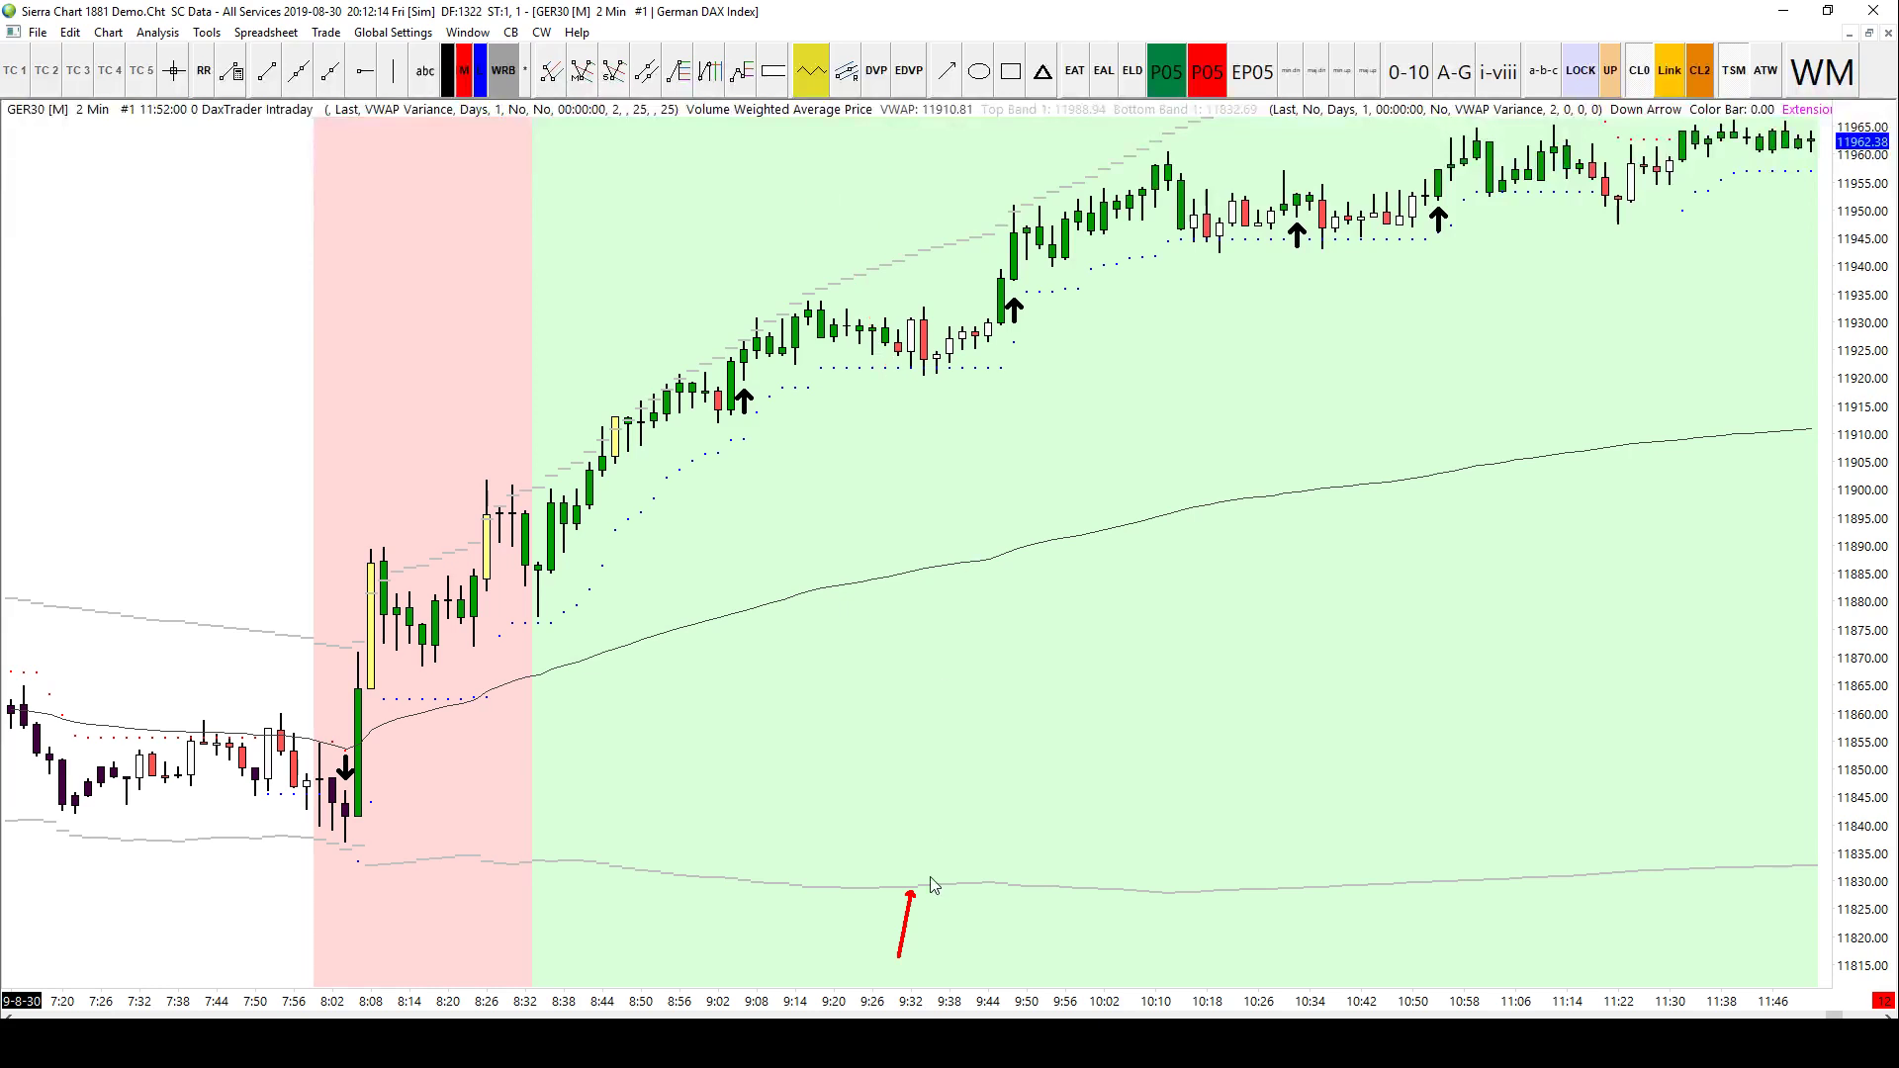
click(902, 934)
key(Delete)
Step: Draw a red arrow pointing from below at the first up-arrow signal in the green zone, near 9:06
scroll(1092, 492, up, 10)
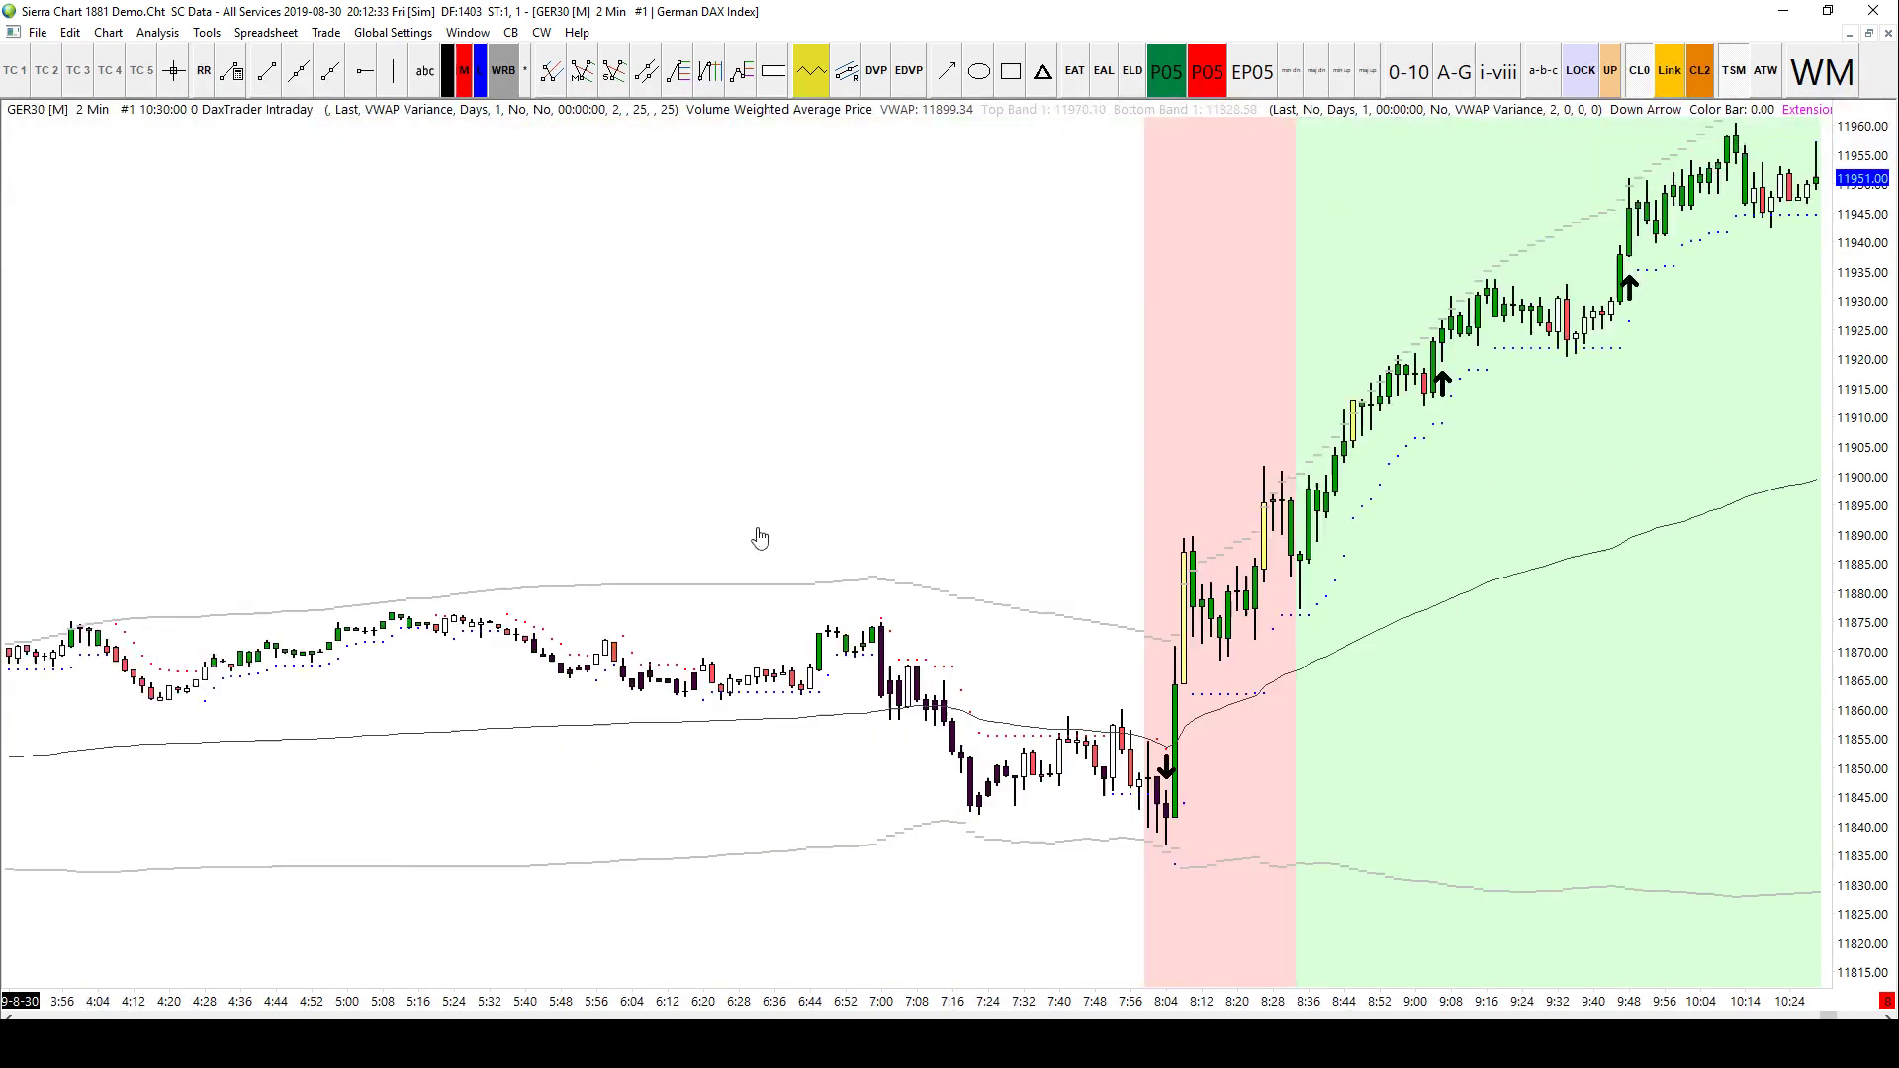
key(Up)
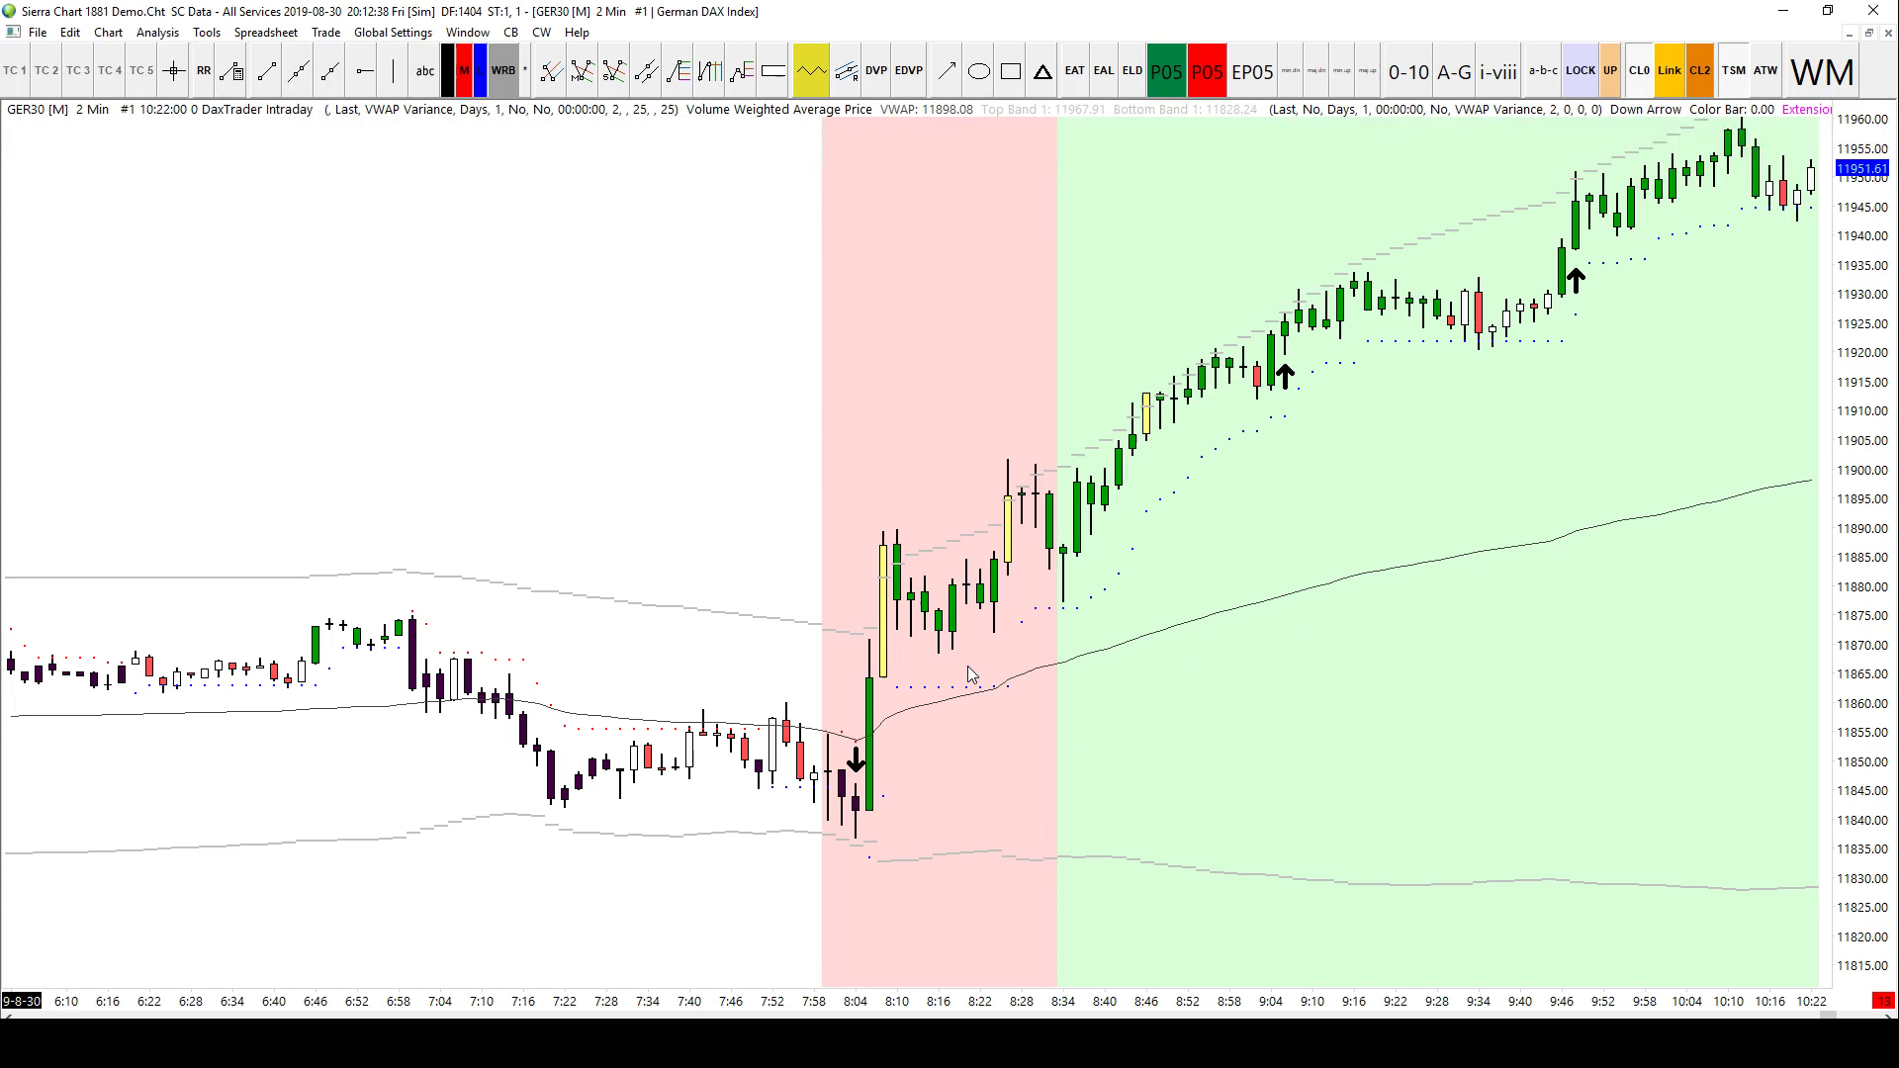
key(Up)
key(Up)
key(Up)
drag(1250, 502, 1048, 680)
key(Up)
key(Up)
scroll(1126, 620, up, 1)
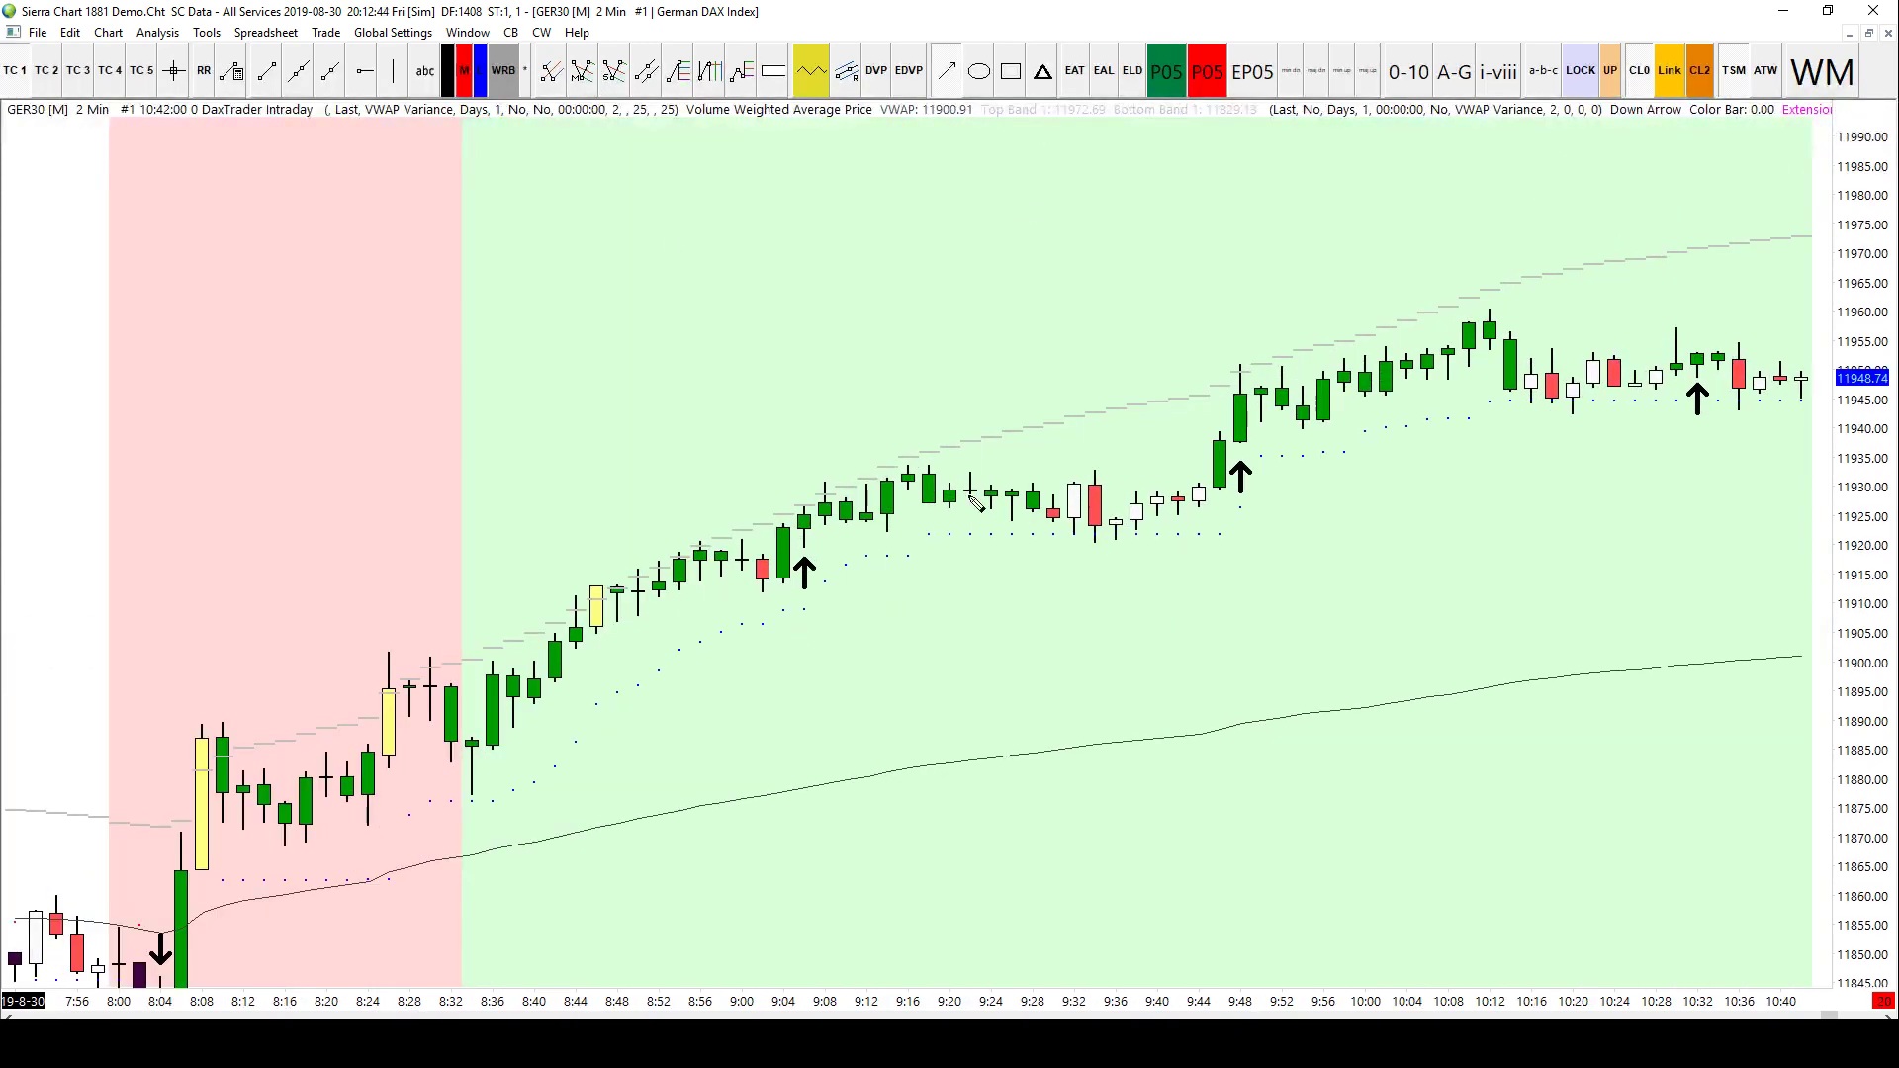
Step: Add a reward/risk drawing at the 9:06 signal with entry 11925.30, stop 11908.70 and target 11991.00
click(206, 71)
click(783, 610)
click(823, 513)
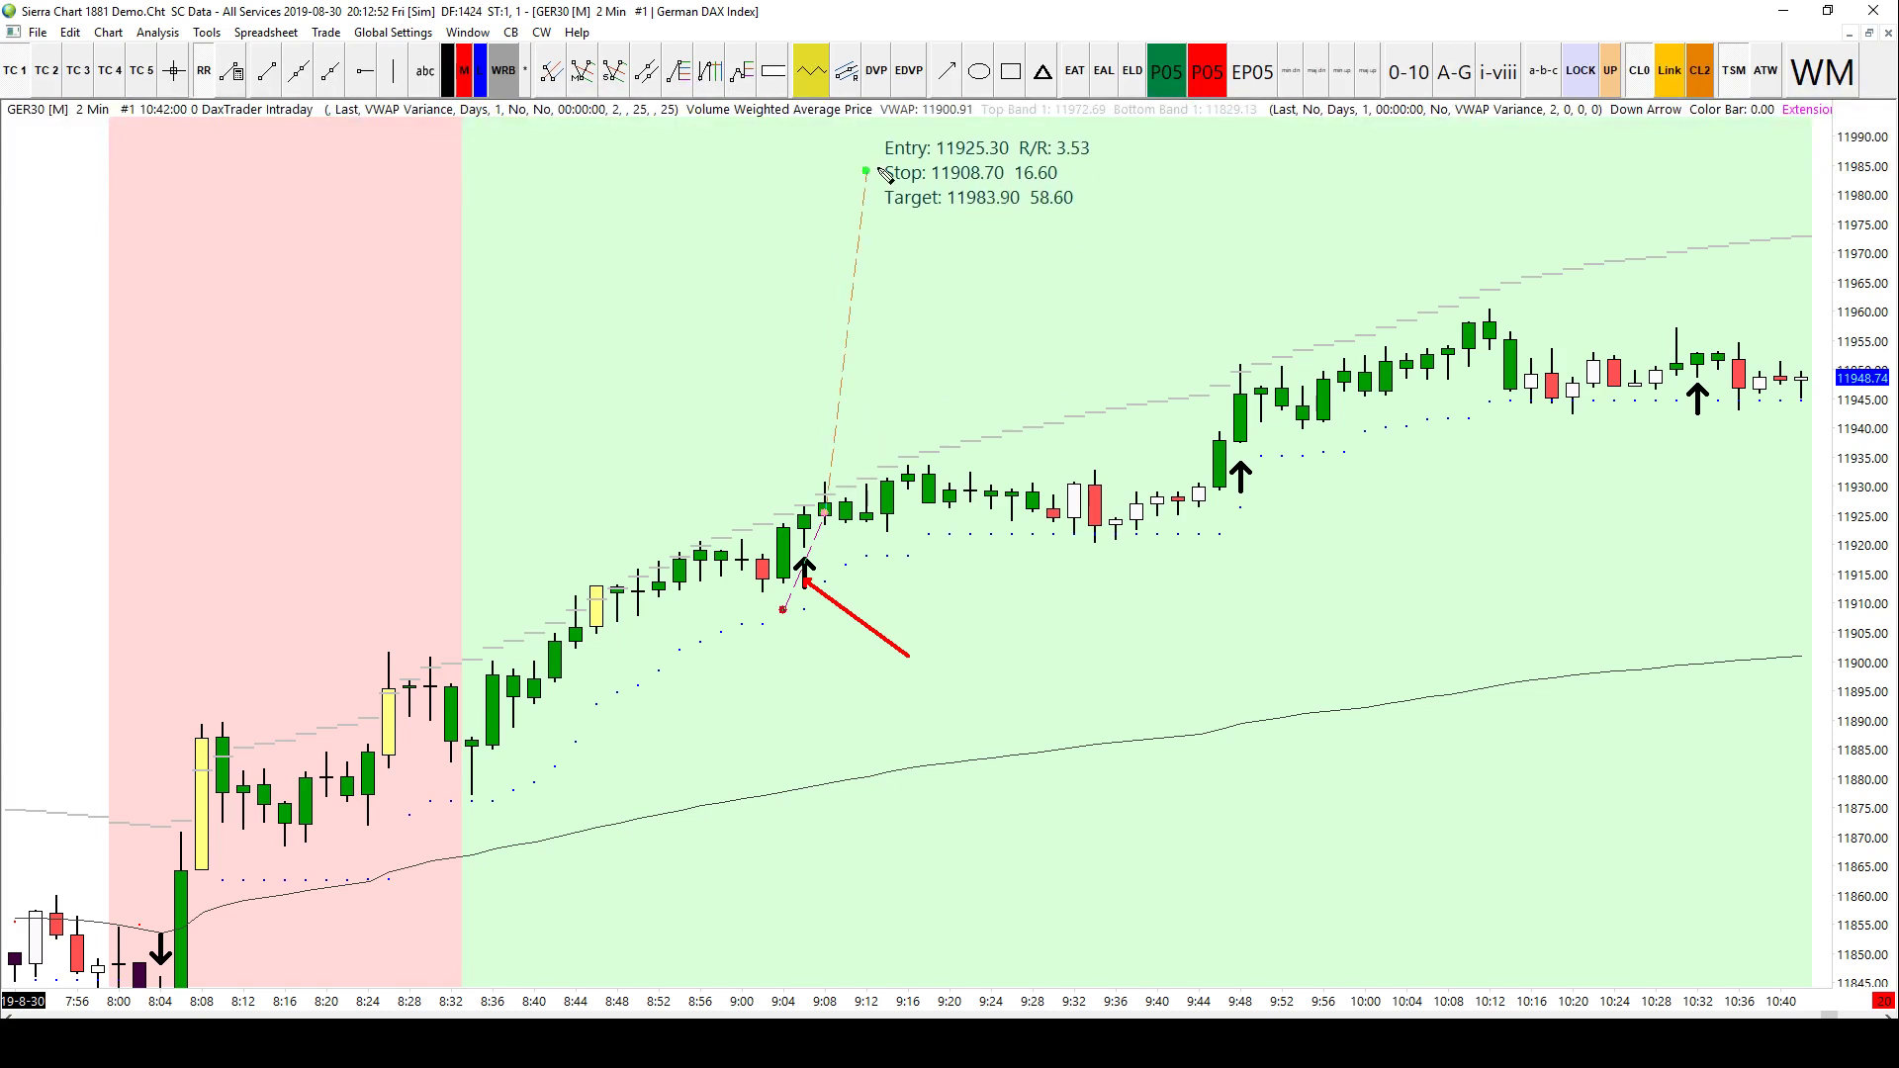
click(886, 129)
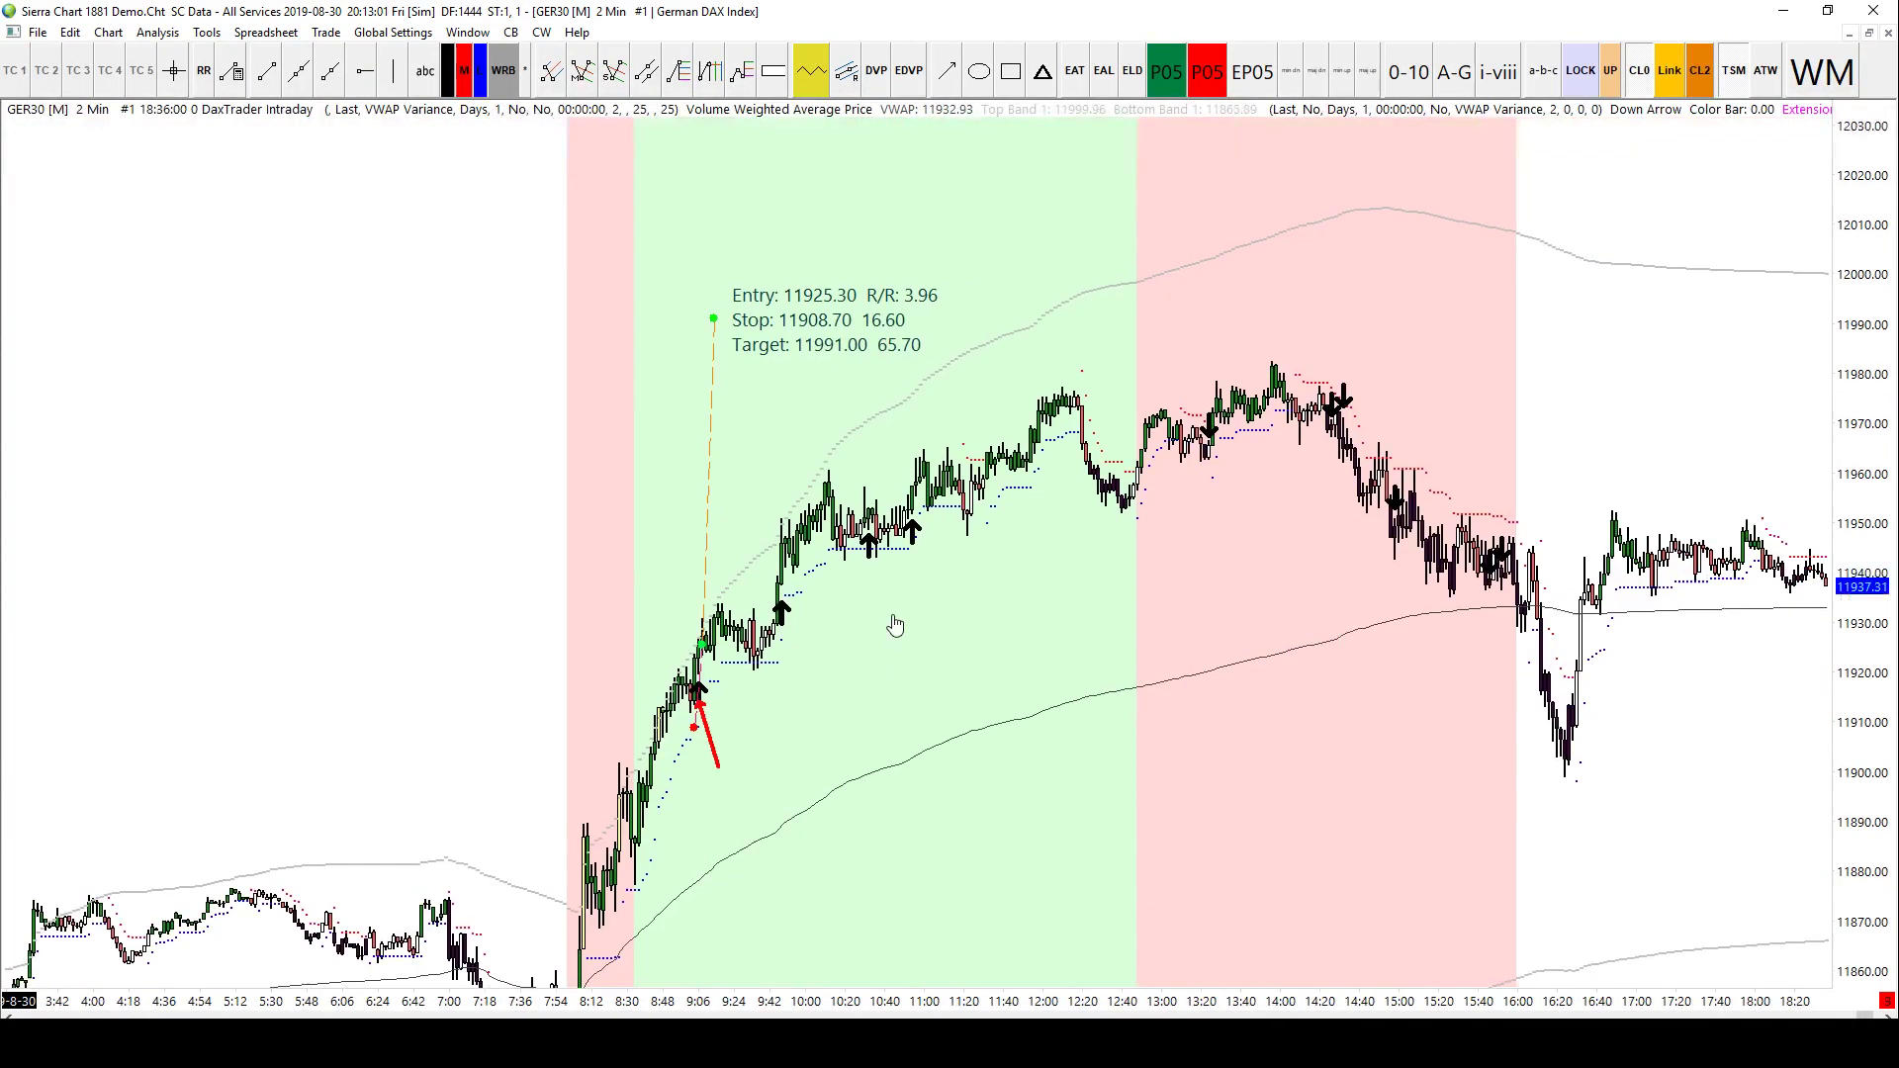
Step: Draw a red arrow pointing at the candle near 11:20 where price reaches the blue stop dots
drag(894, 617, 1524, 597)
scroll(1160, 703, up, 1)
drag(648, 780, 1375, 738)
scroll(1274, 750, up, 2)
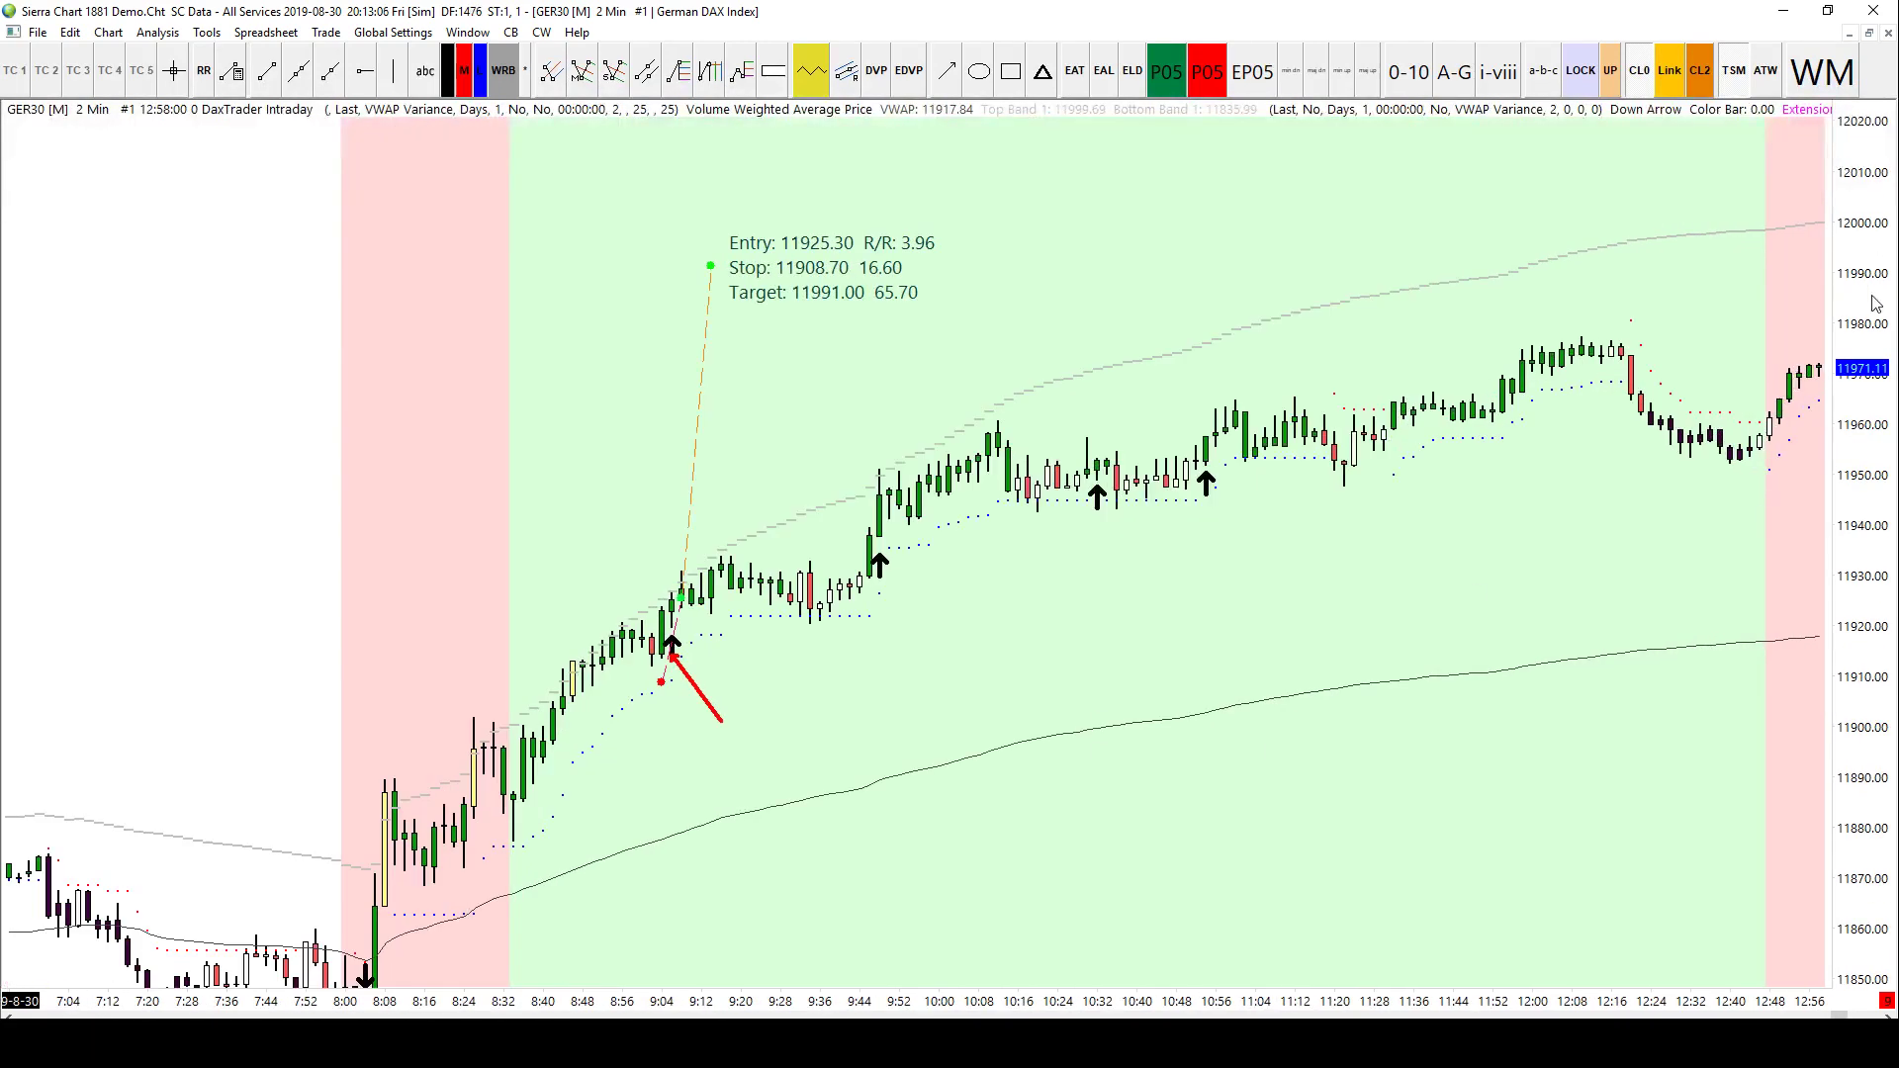
drag(1879, 298, 1880, 328)
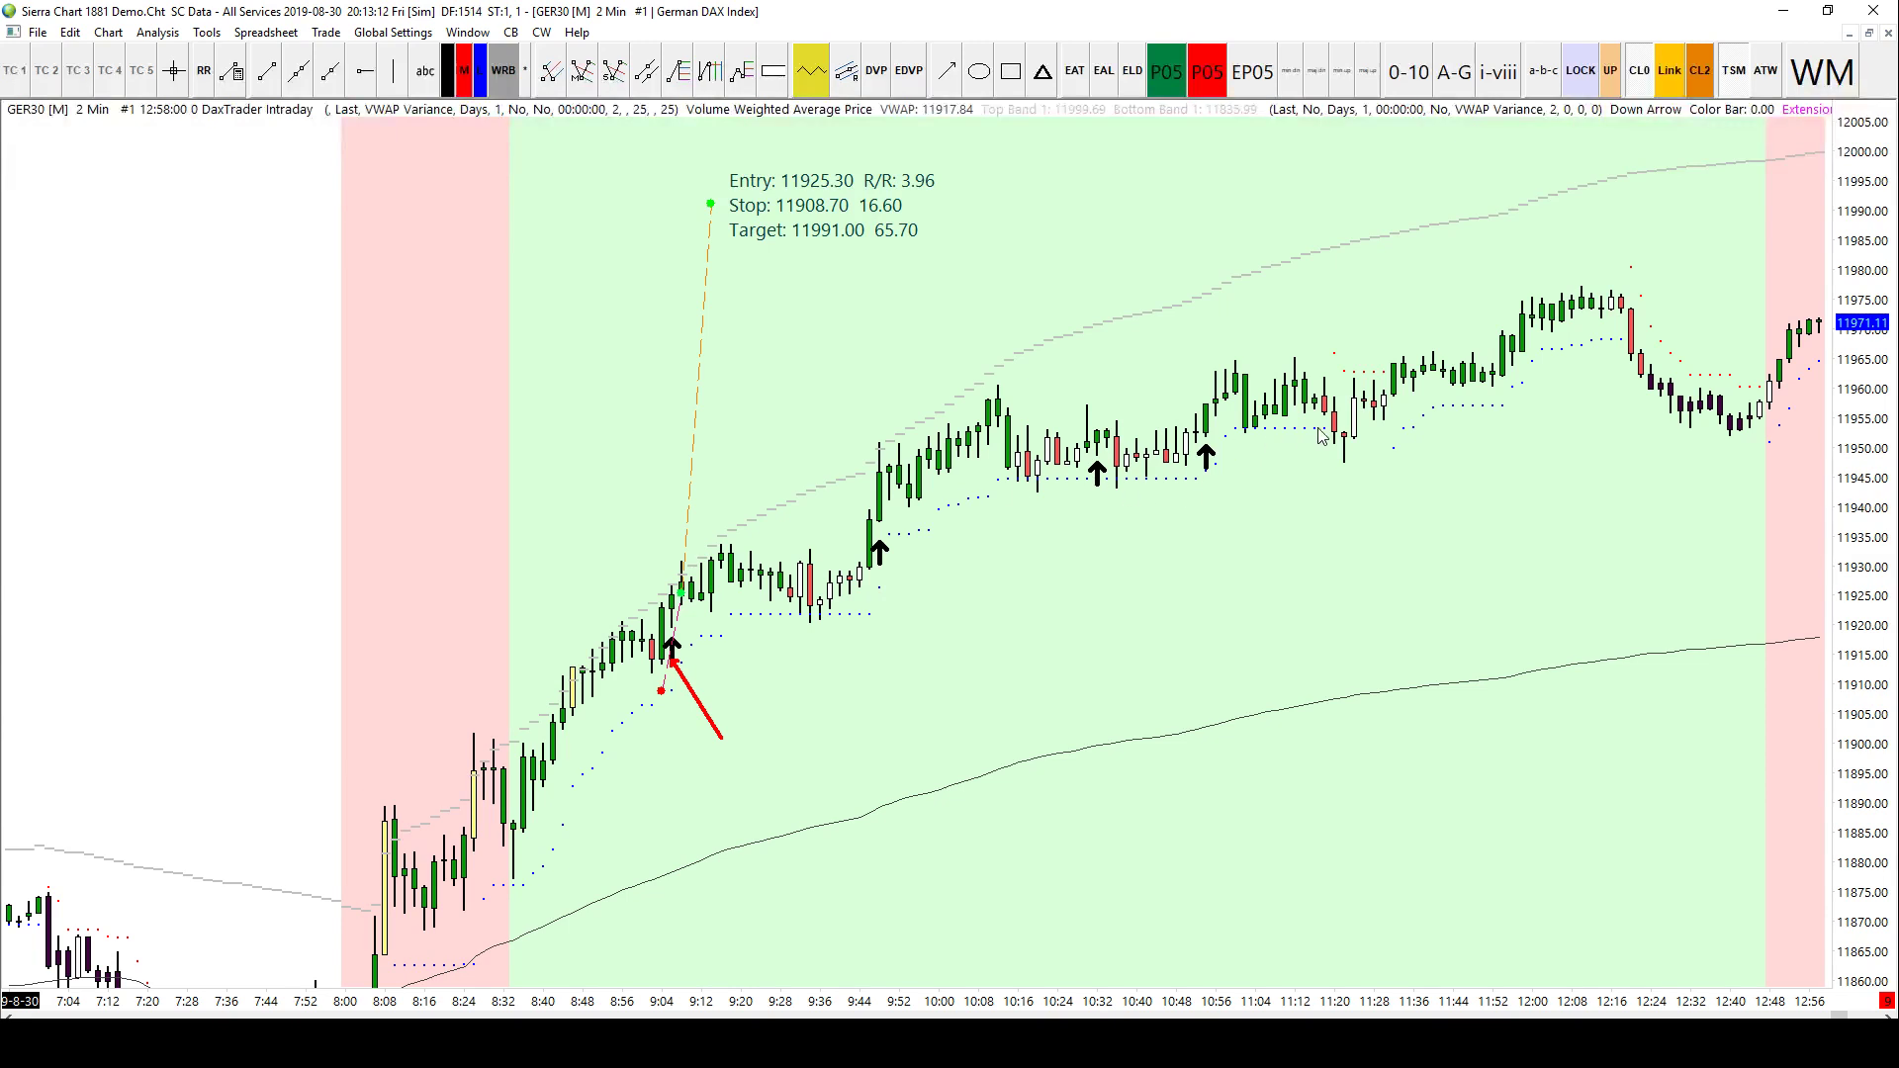
drag(1288, 502, 1346, 418)
click(946, 71)
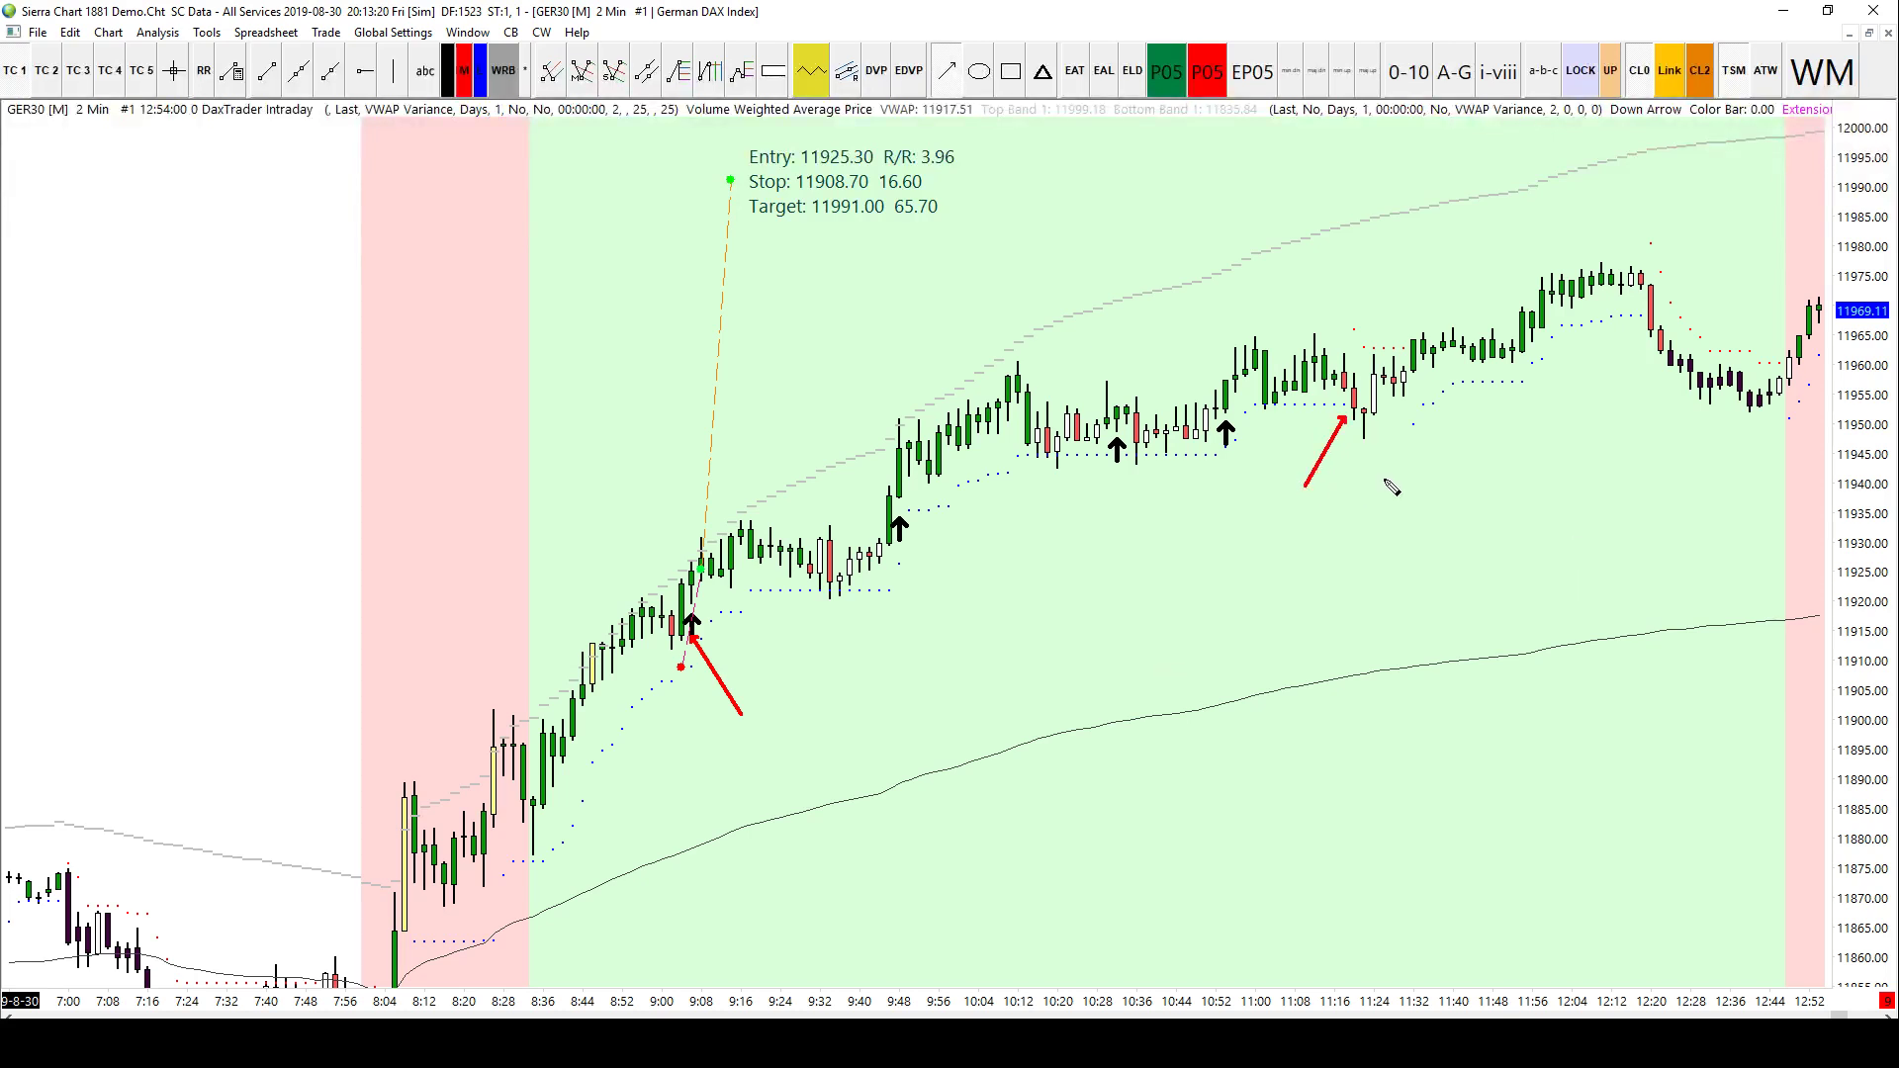
key(Escape)
Step: Delete both red arrows and the reward/risk drawing from the chart
click(1328, 456)
key(Delete)
click(720, 682)
key(Delete)
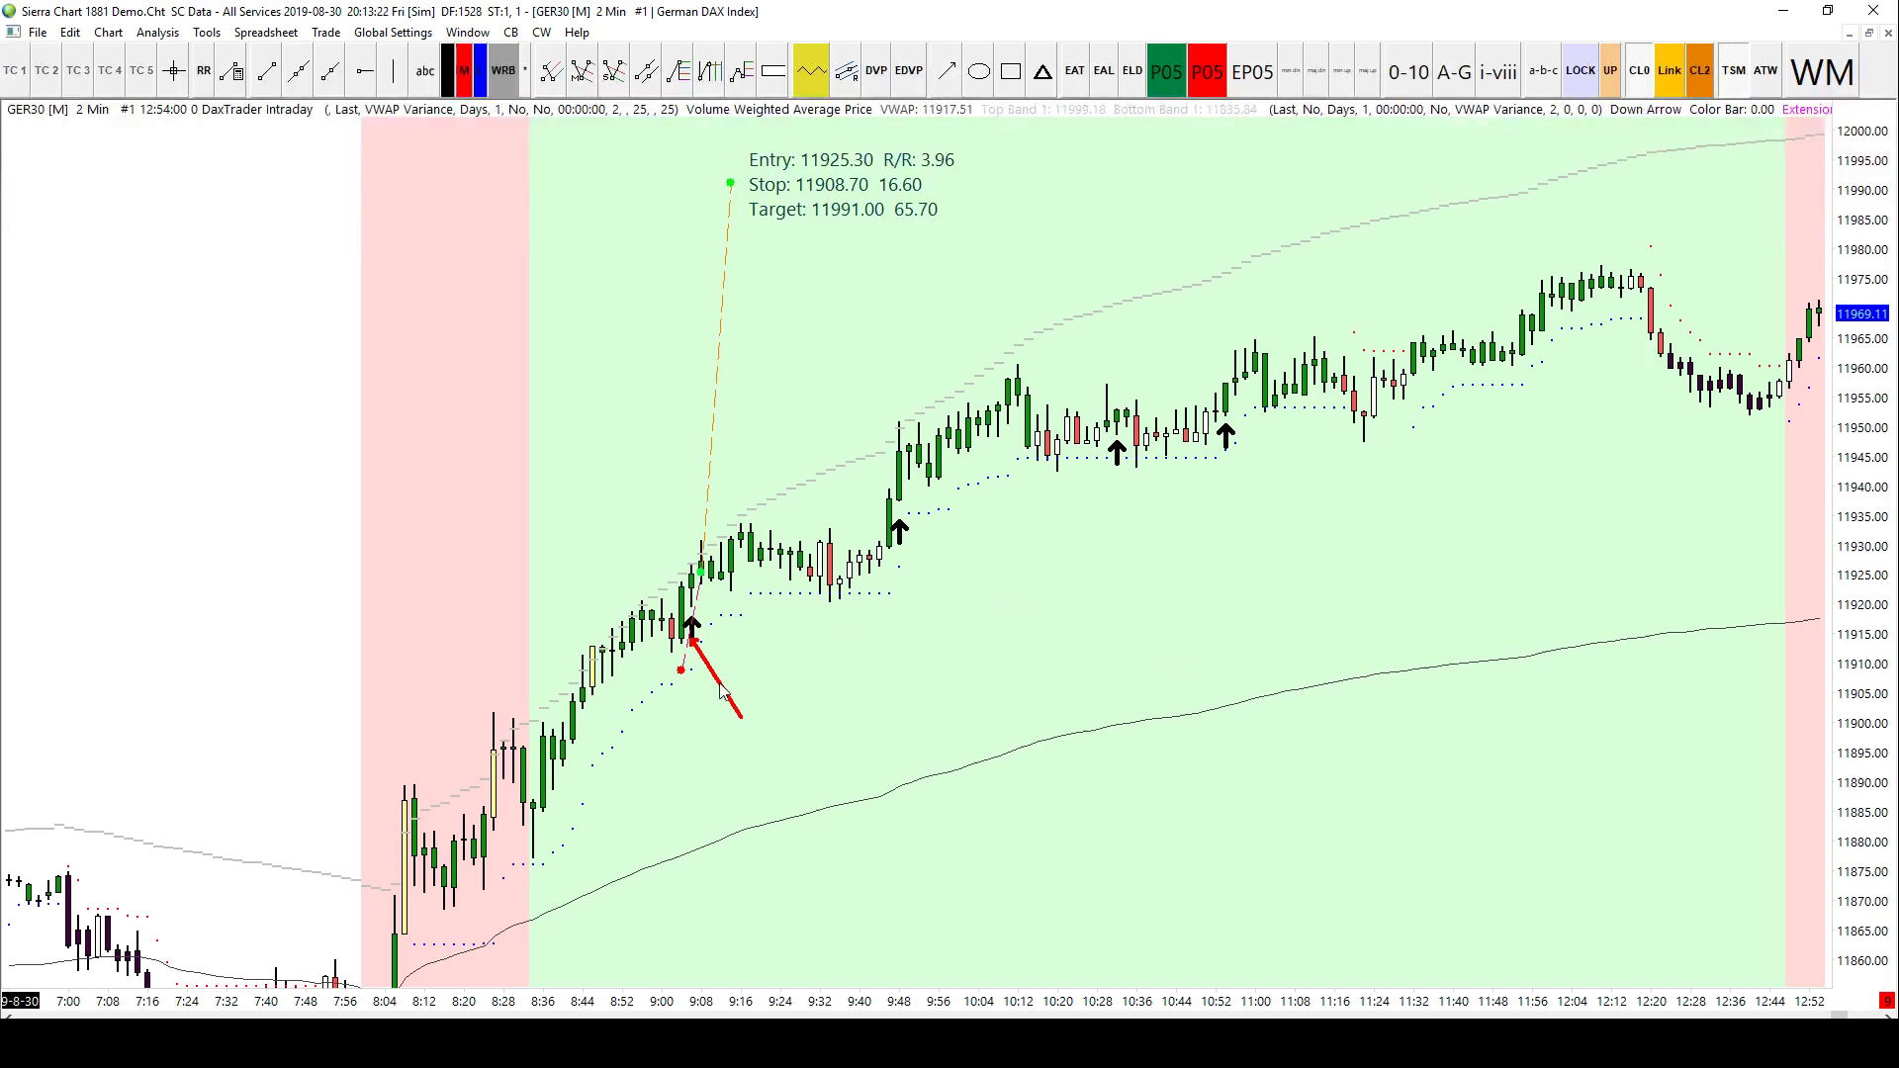
click(717, 413)
key(Delete)
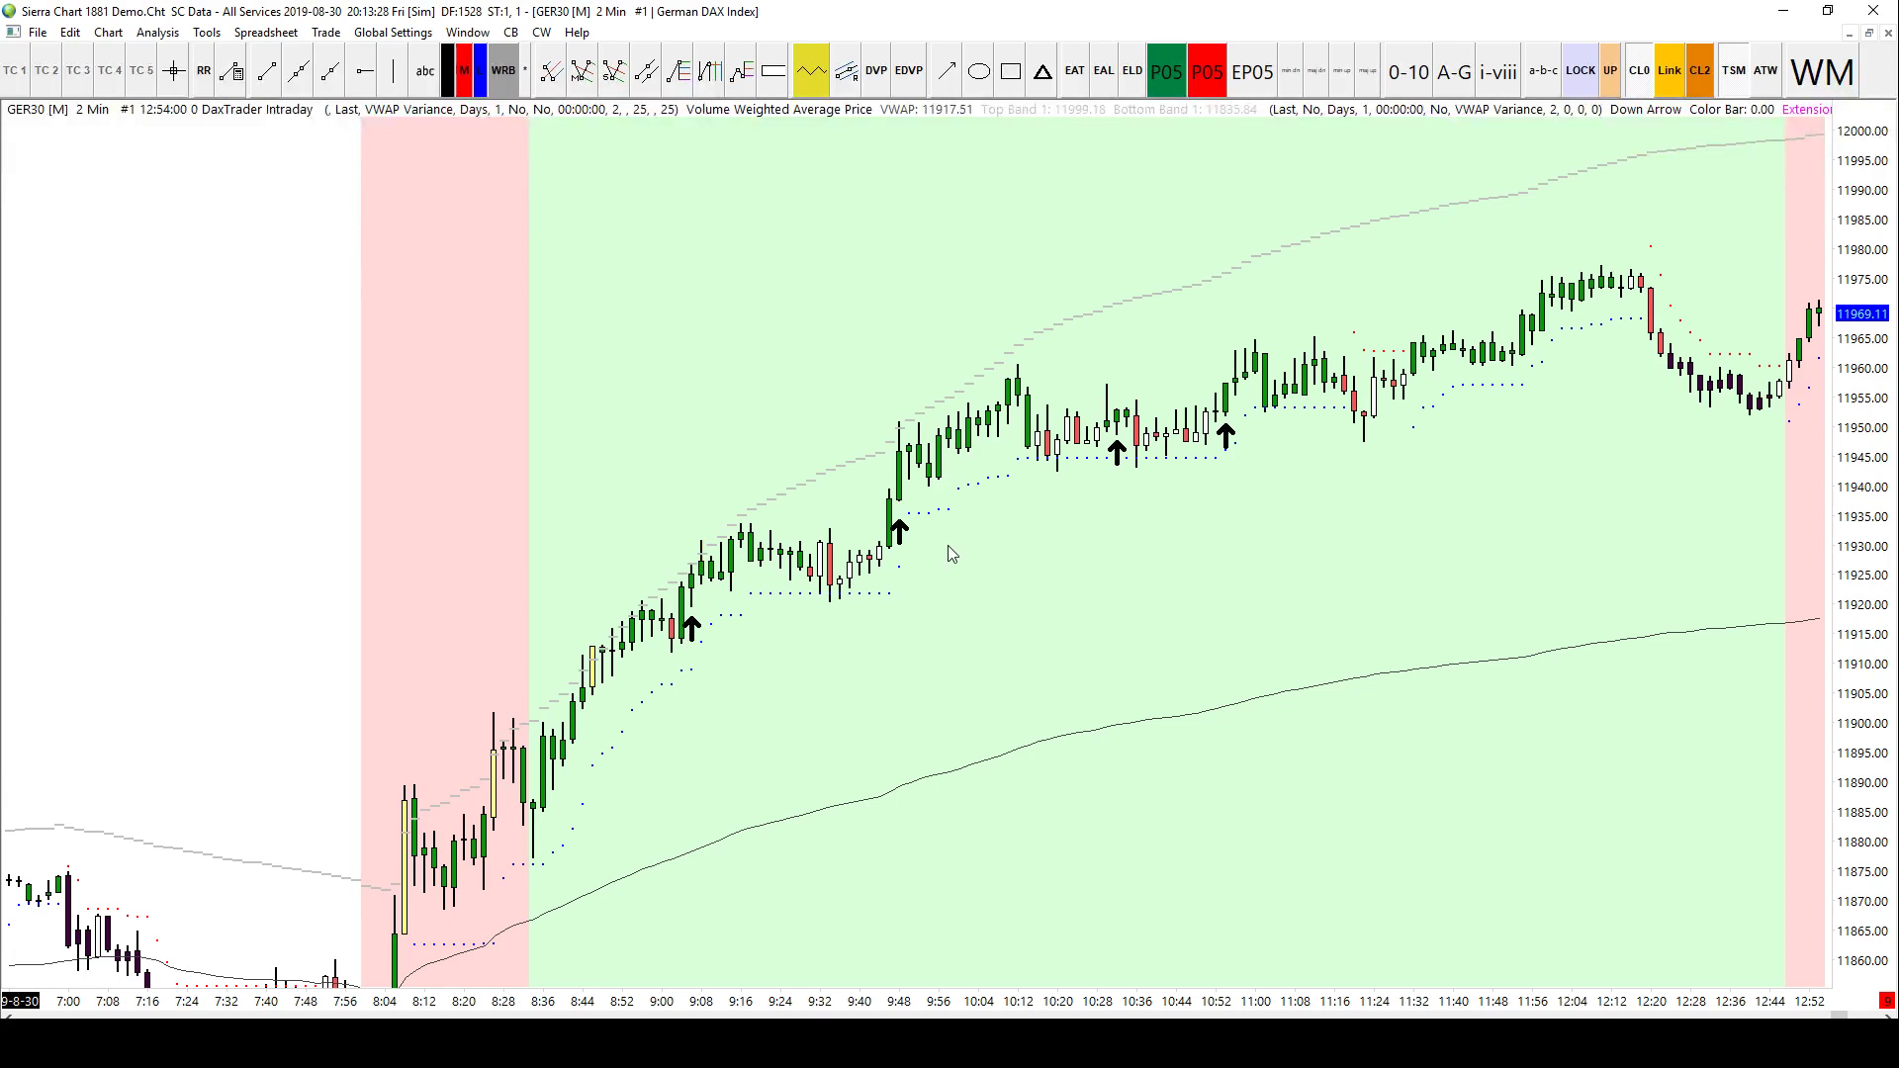
Step: Inspect the candles from the 8:00 open through the first green-zone up-arrow signal at close zoom
key(Down)
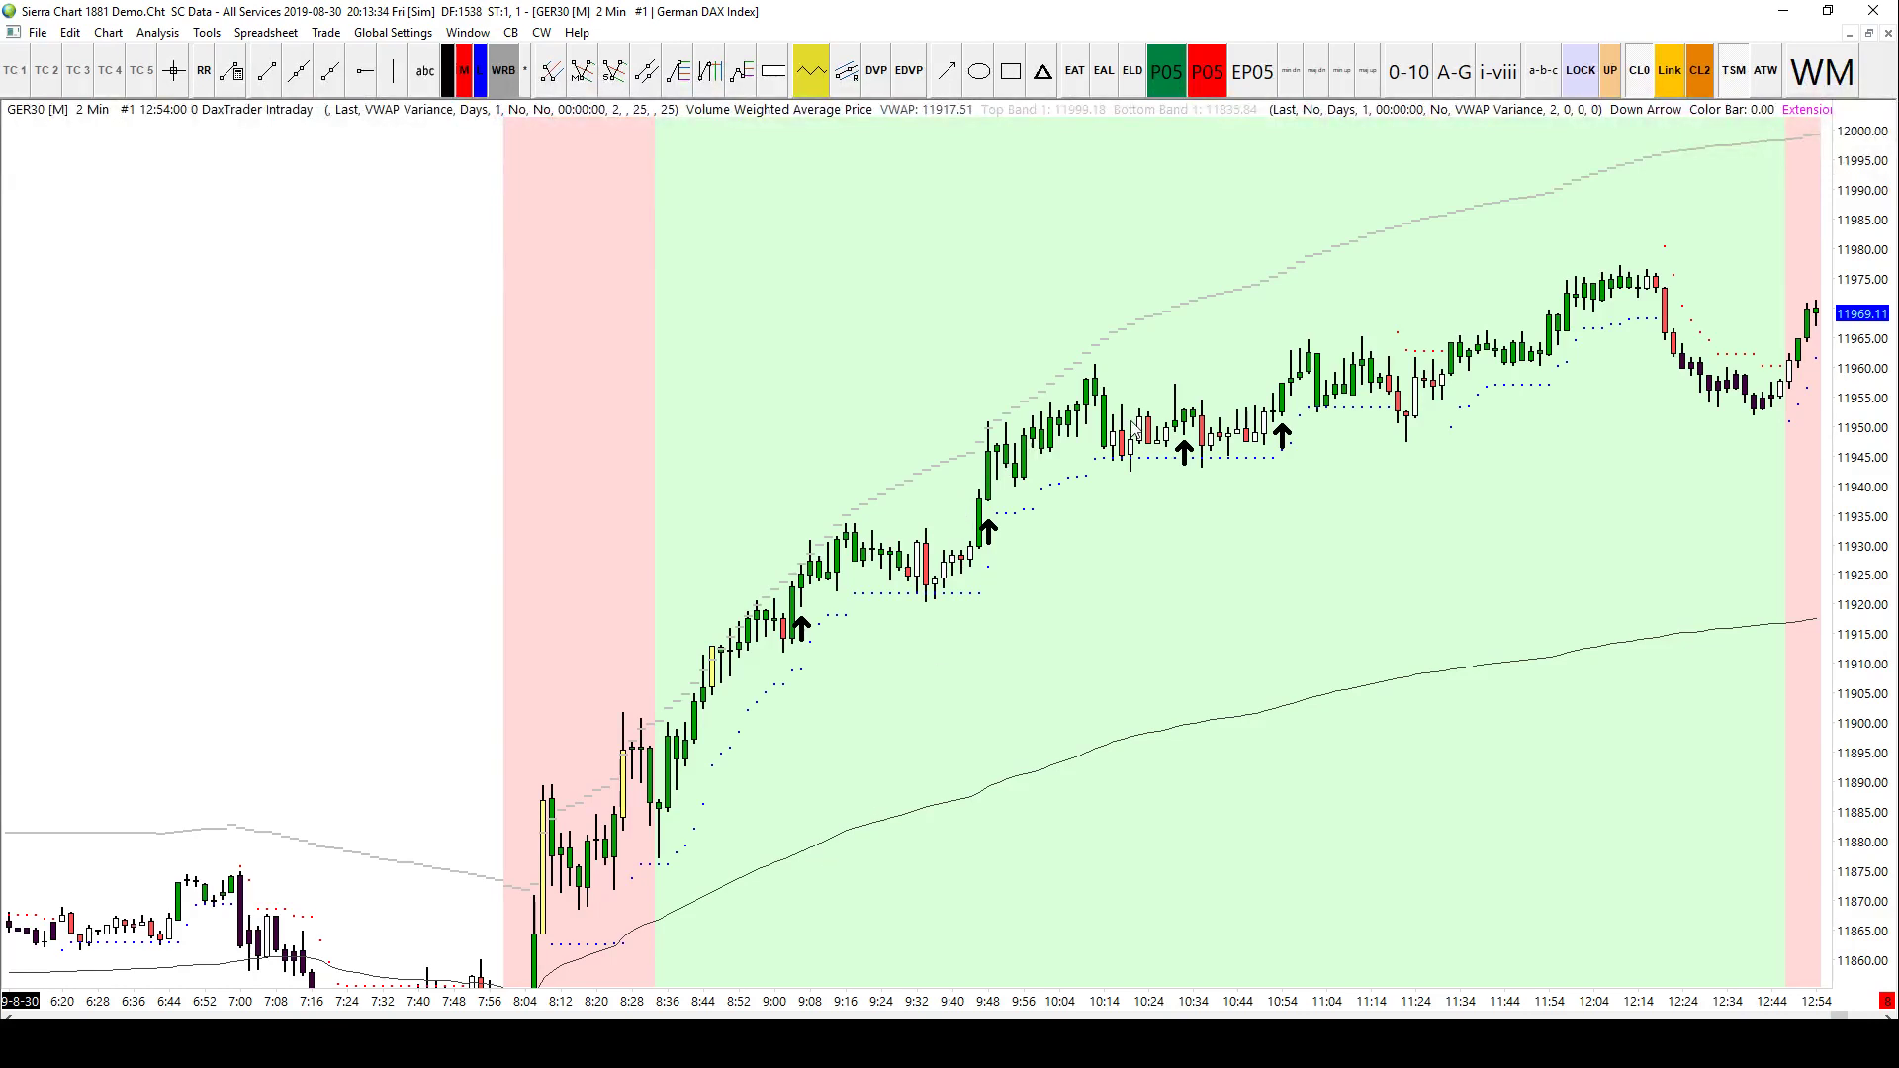
drag(317, 395, 716, 246)
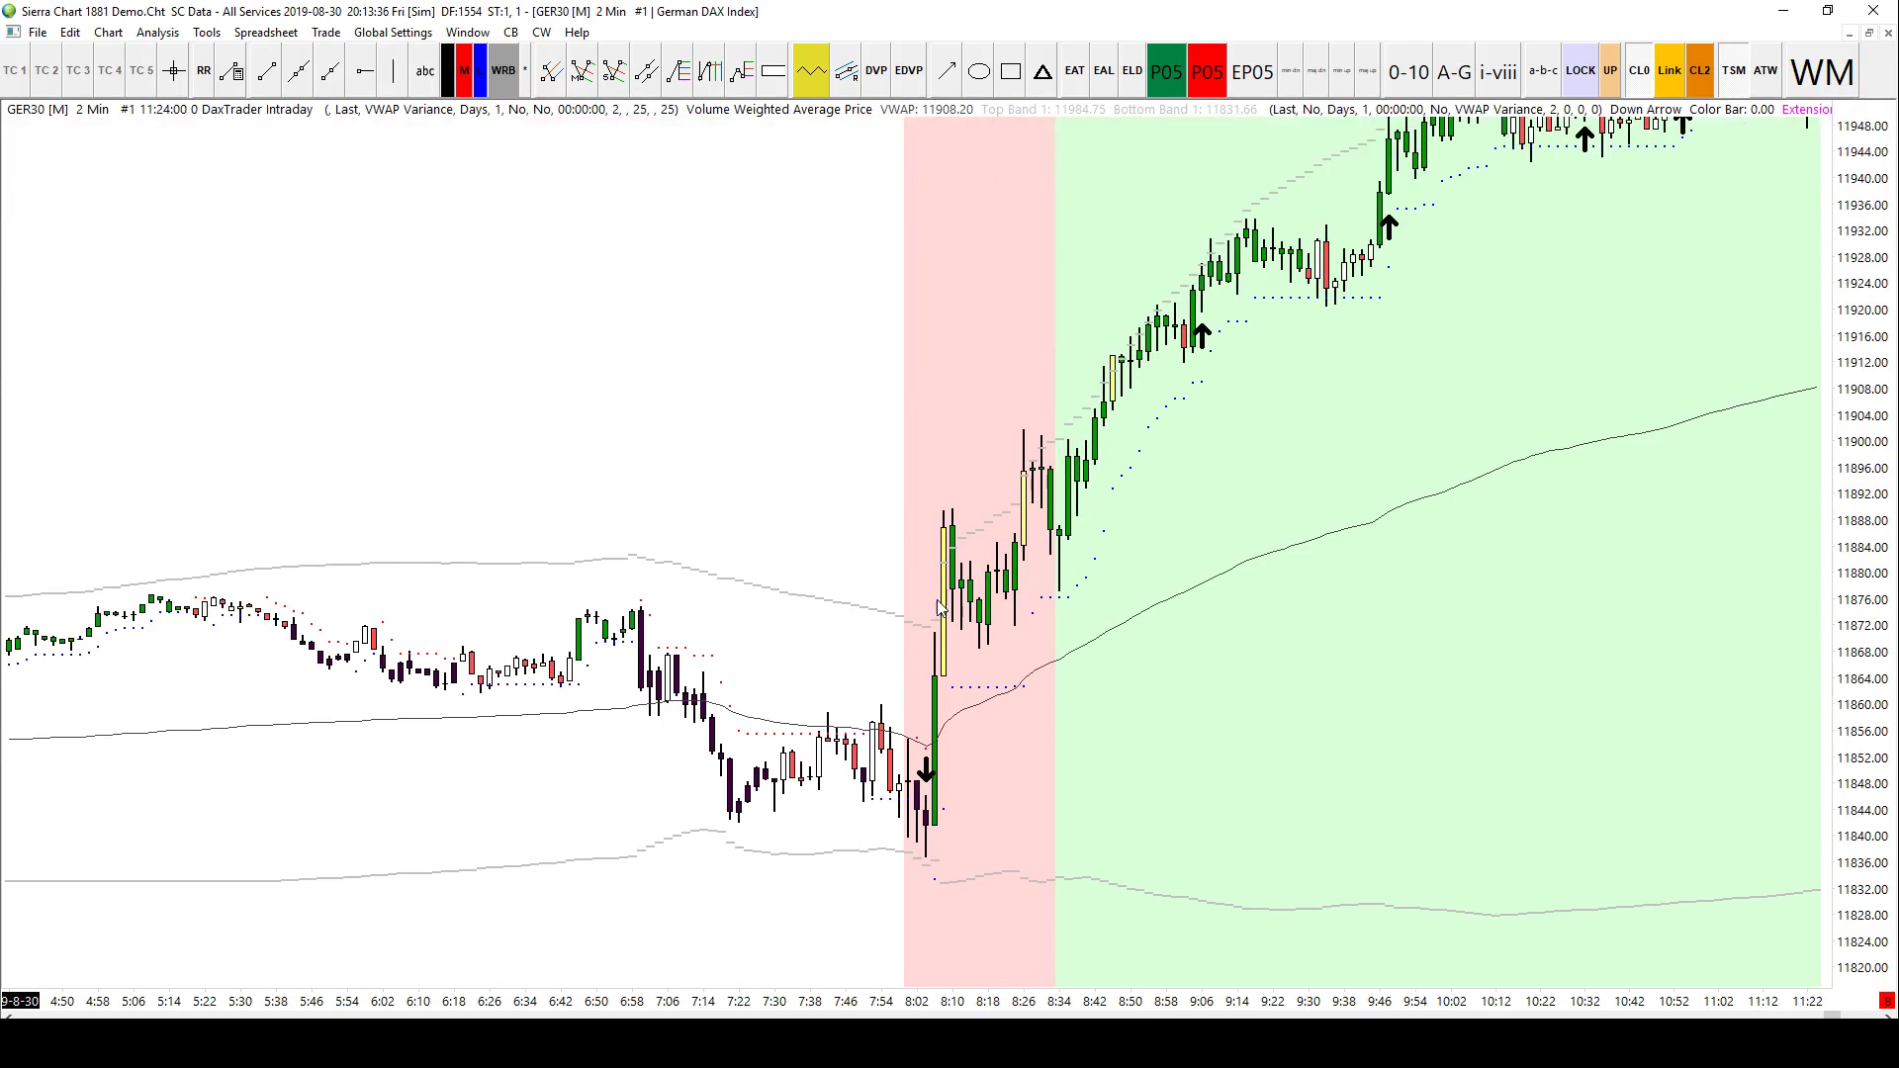
scroll(562, 460, up, 1)
scroll(561, 453, up, 3)
drag(435, 460, 1508, 436)
scroll(1258, 541, up, 3)
drag(1303, 517, 924, 719)
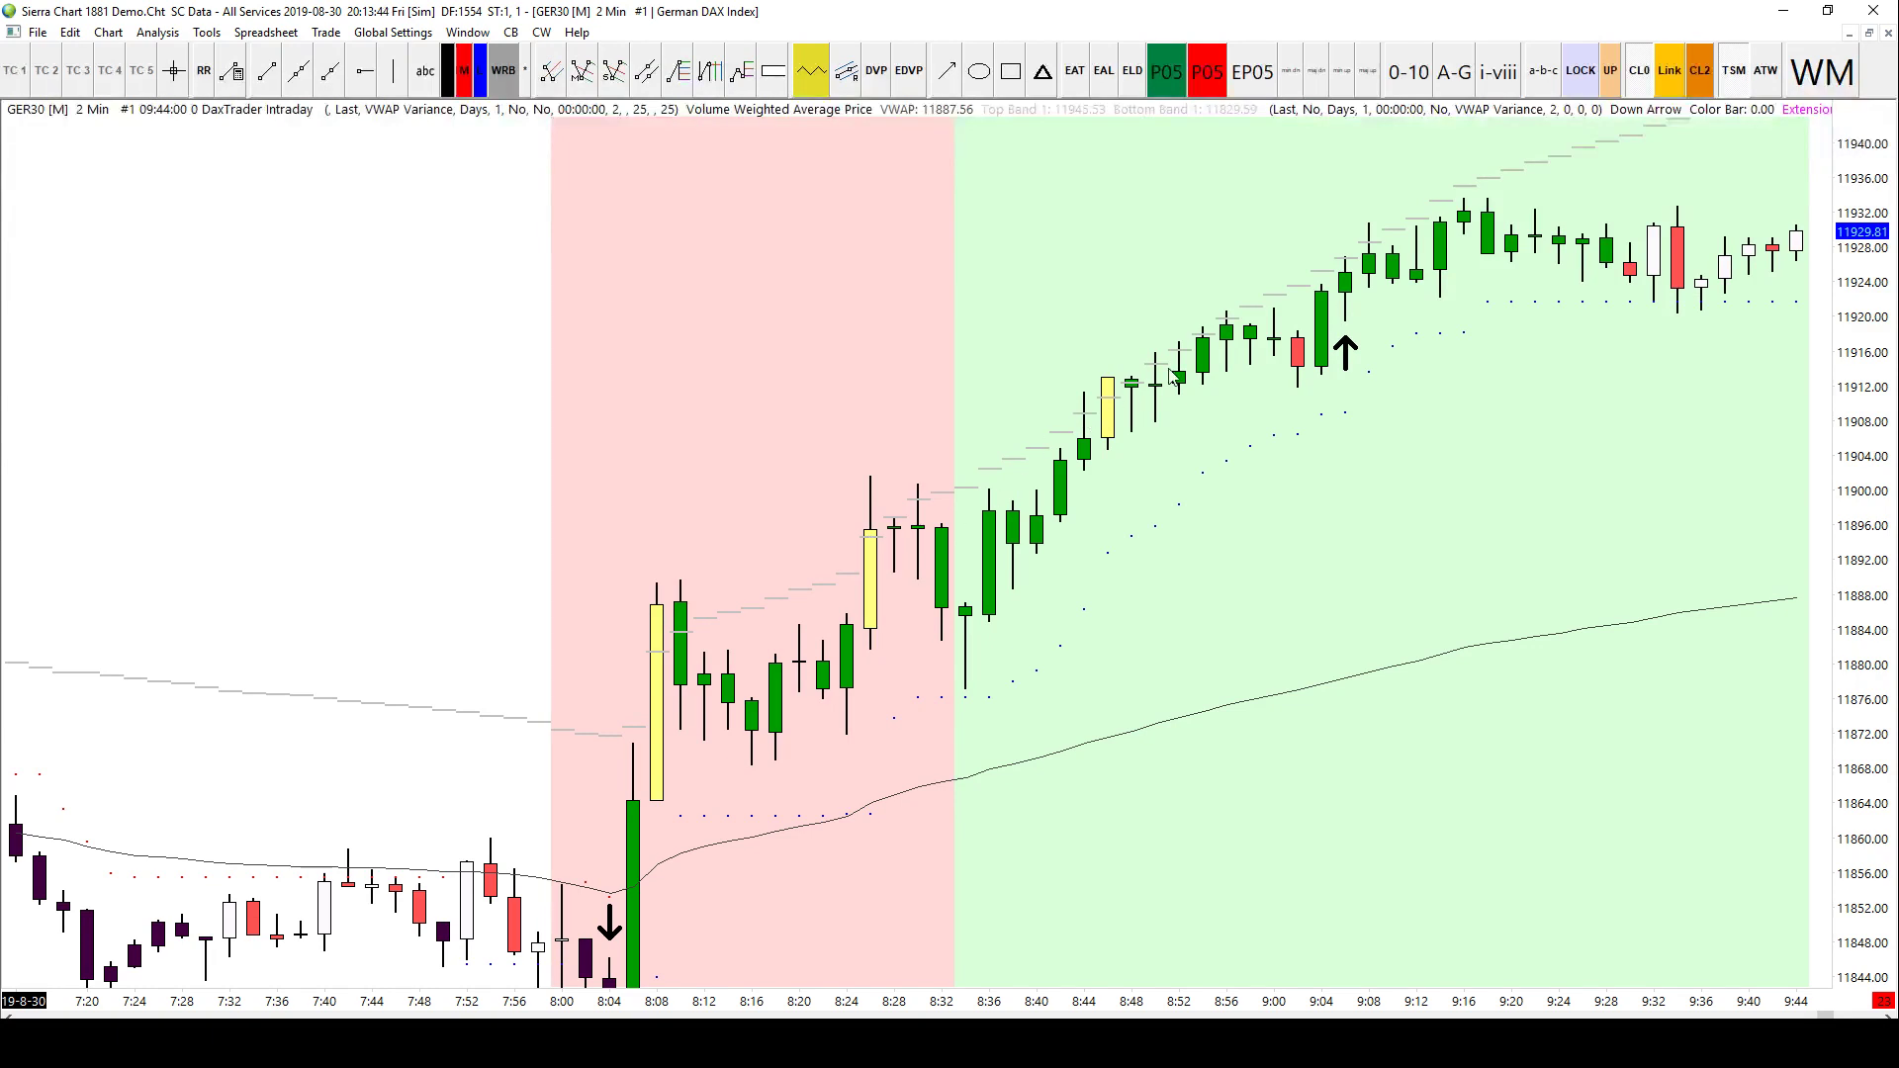
Step: View the whole session from 8:00 to about 13:00 with a compressed price scale to compare all up-arrow signals
drag(1518, 322, 1425, 599)
scroll(1425, 597, down, 5)
drag(1704, 725, 1554, 577)
scroll(1301, 661, down, 5)
scroll(1302, 658, down, 2)
drag(1876, 583, 1876, 643)
drag(1564, 547, 1424, 475)
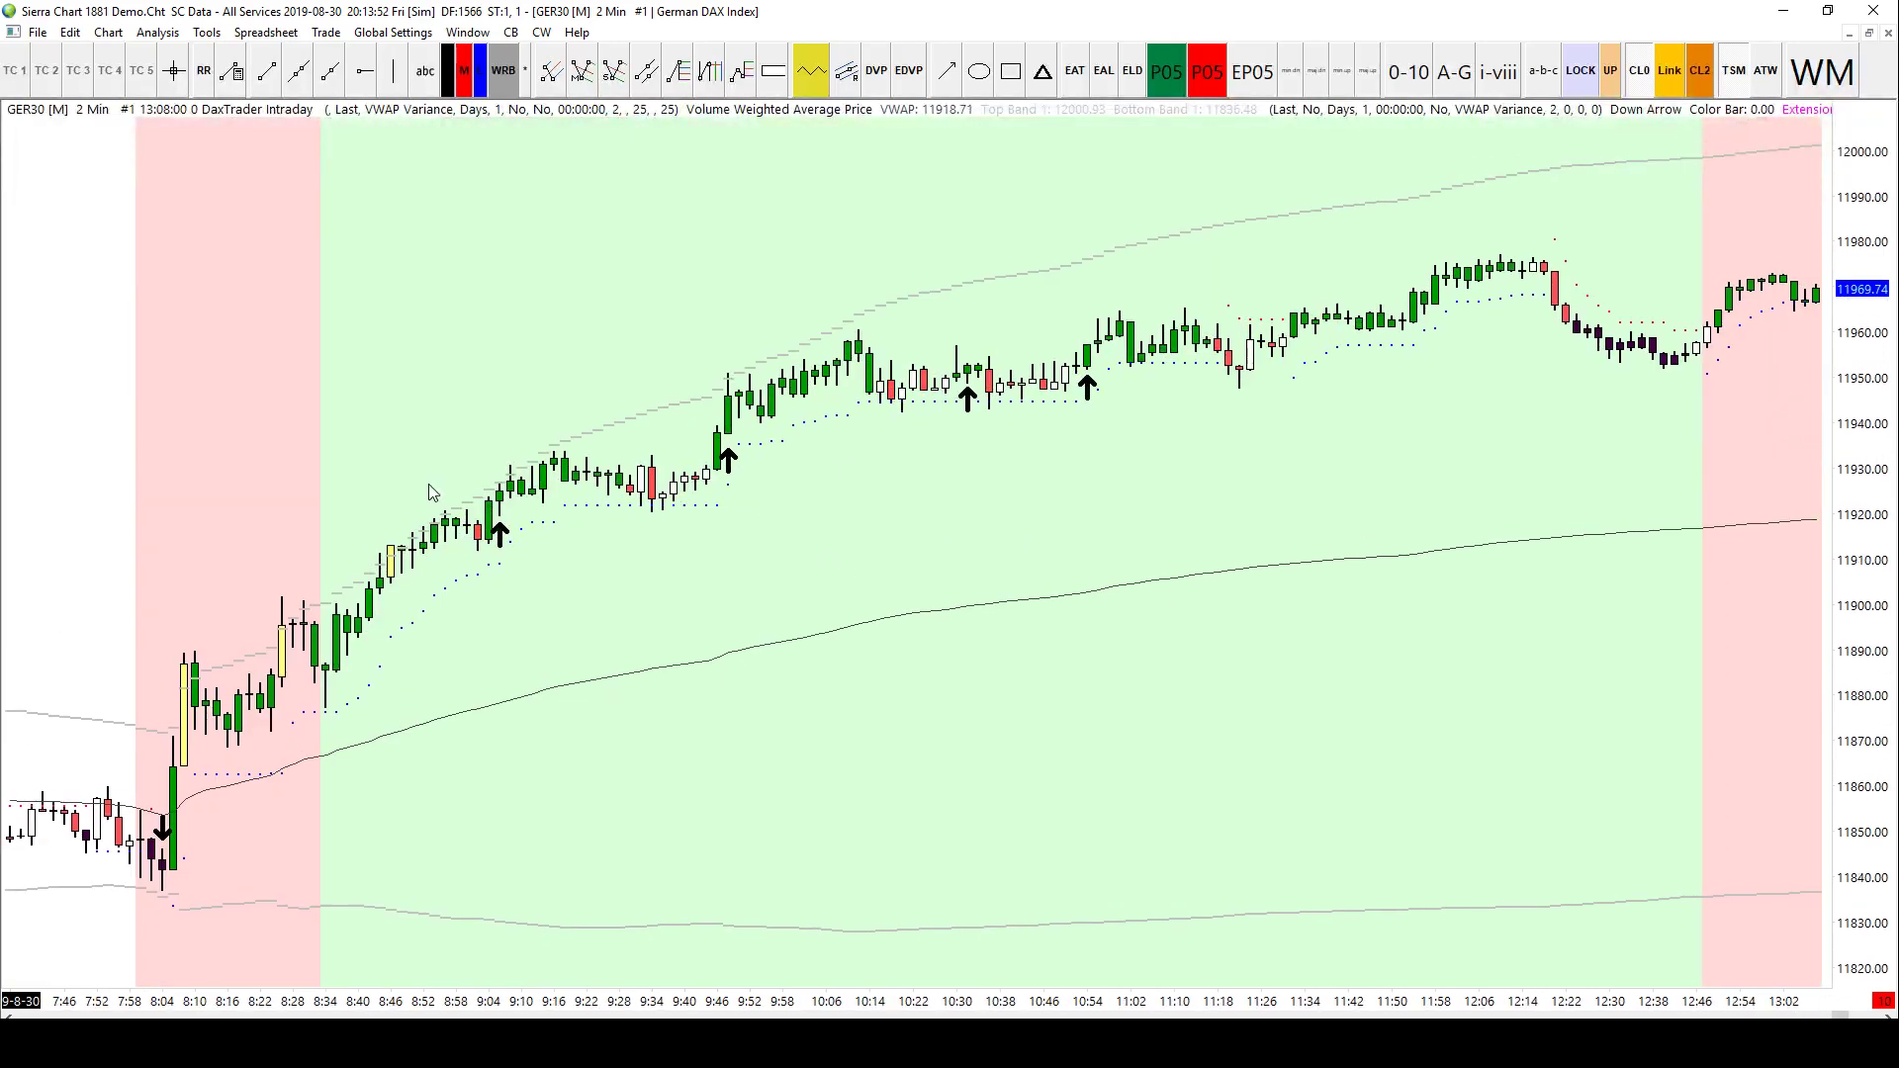